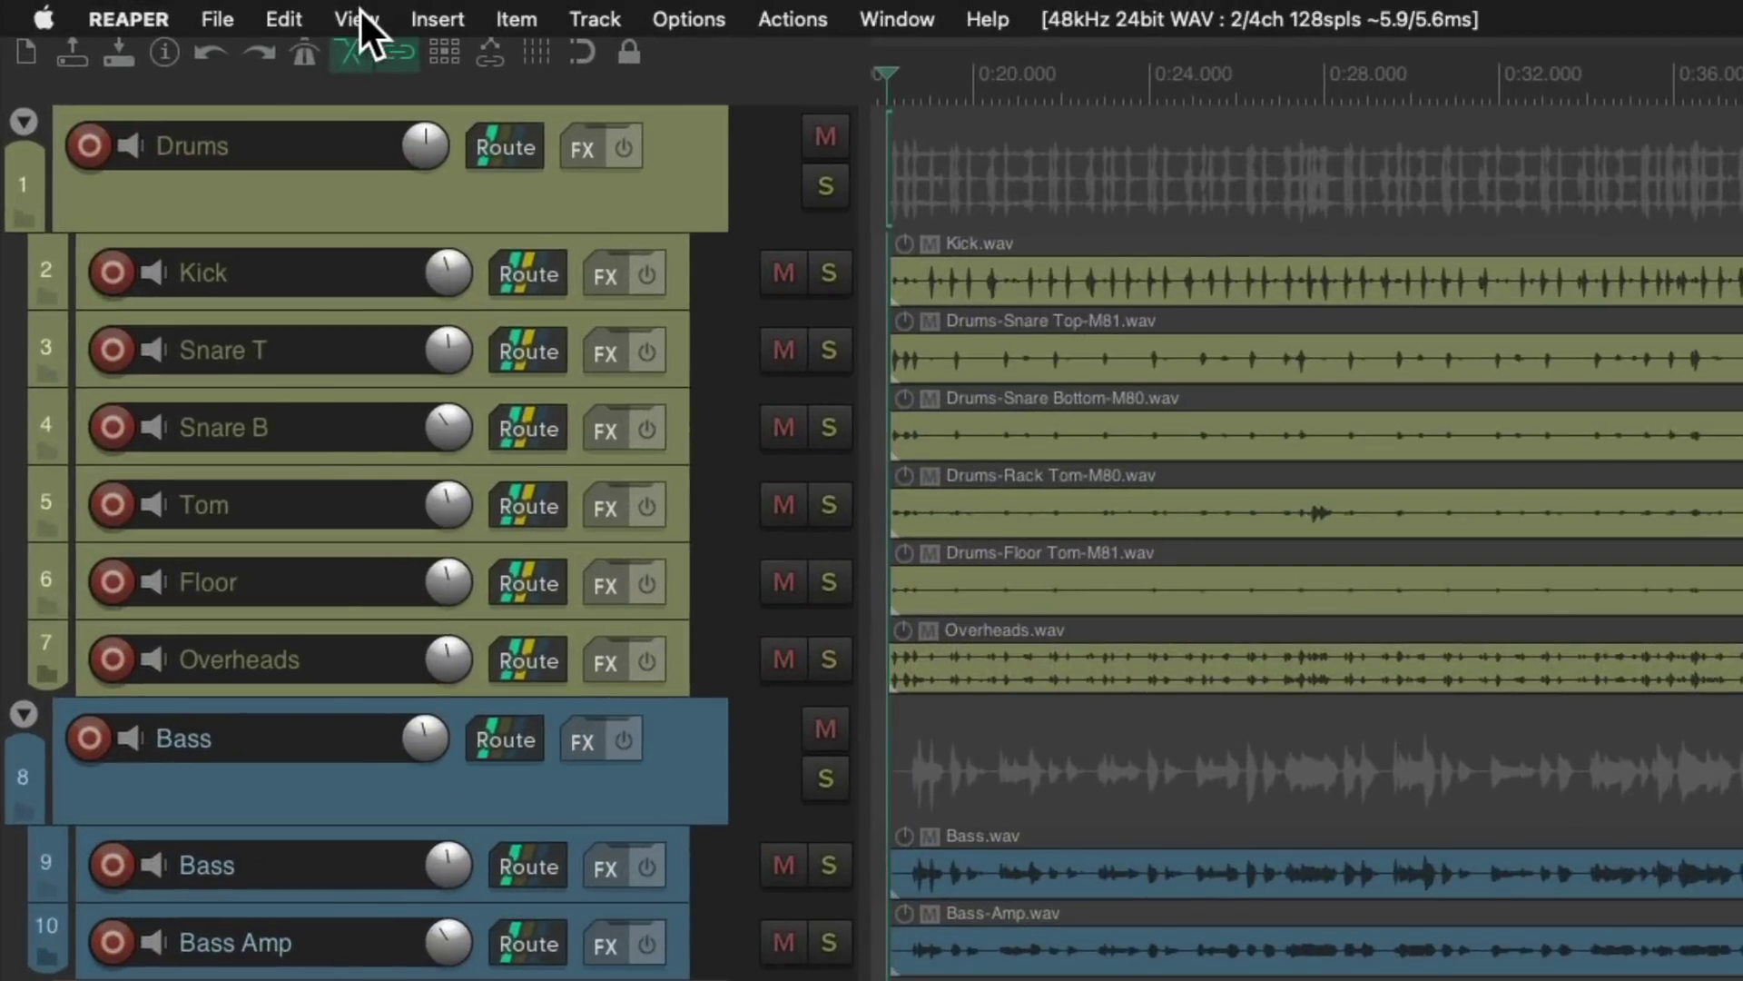
# Show the Master Track and find JS: 1175 Compressor in its Add FX list filtered by '1175'.
pyautogui.click(359, 12)
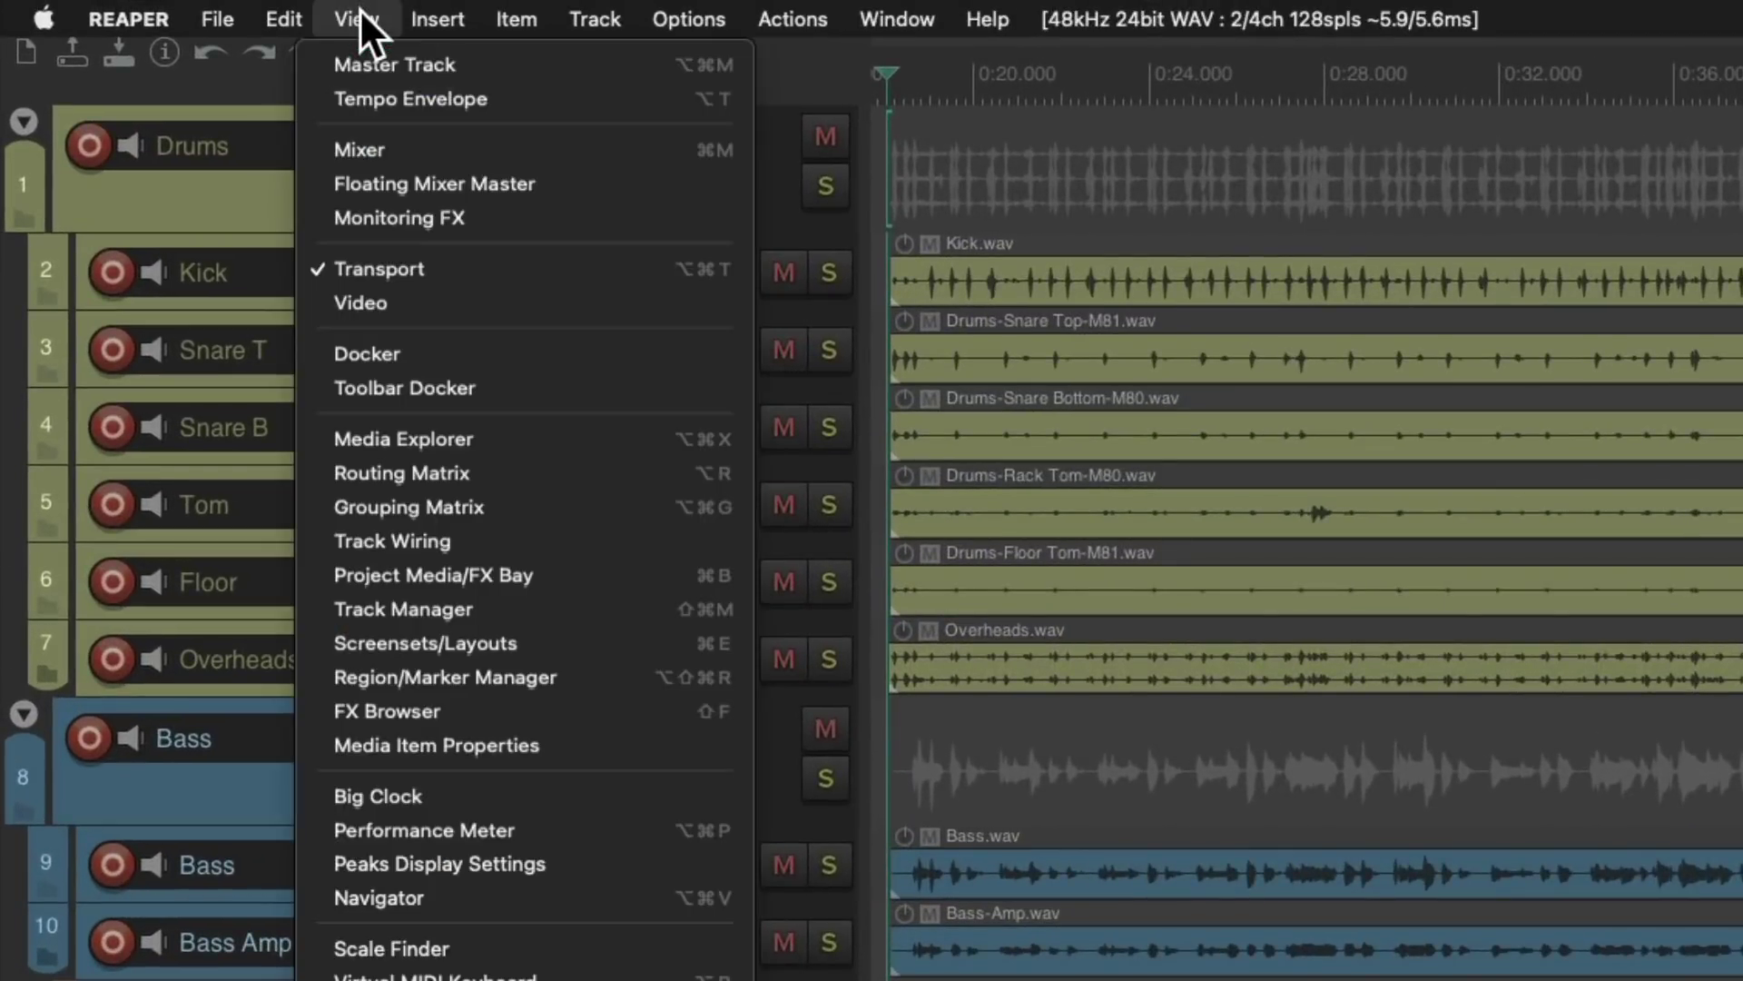
pyautogui.click(320, 66)
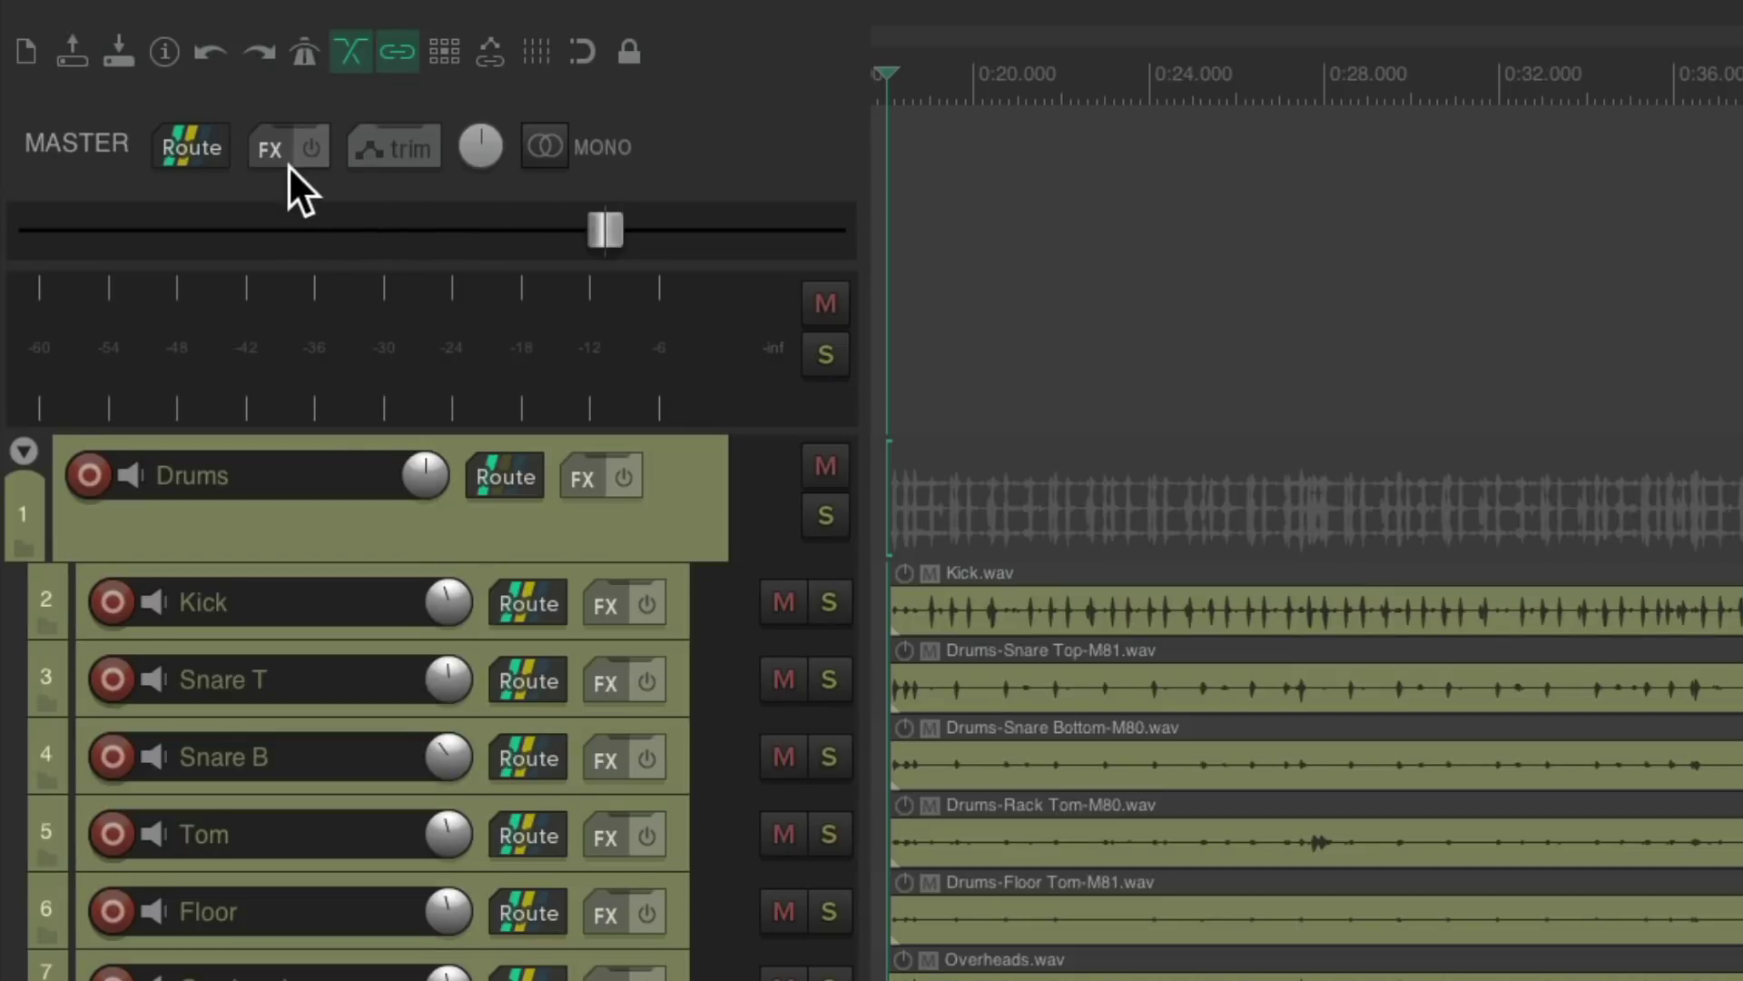
pyautogui.click(265, 150)
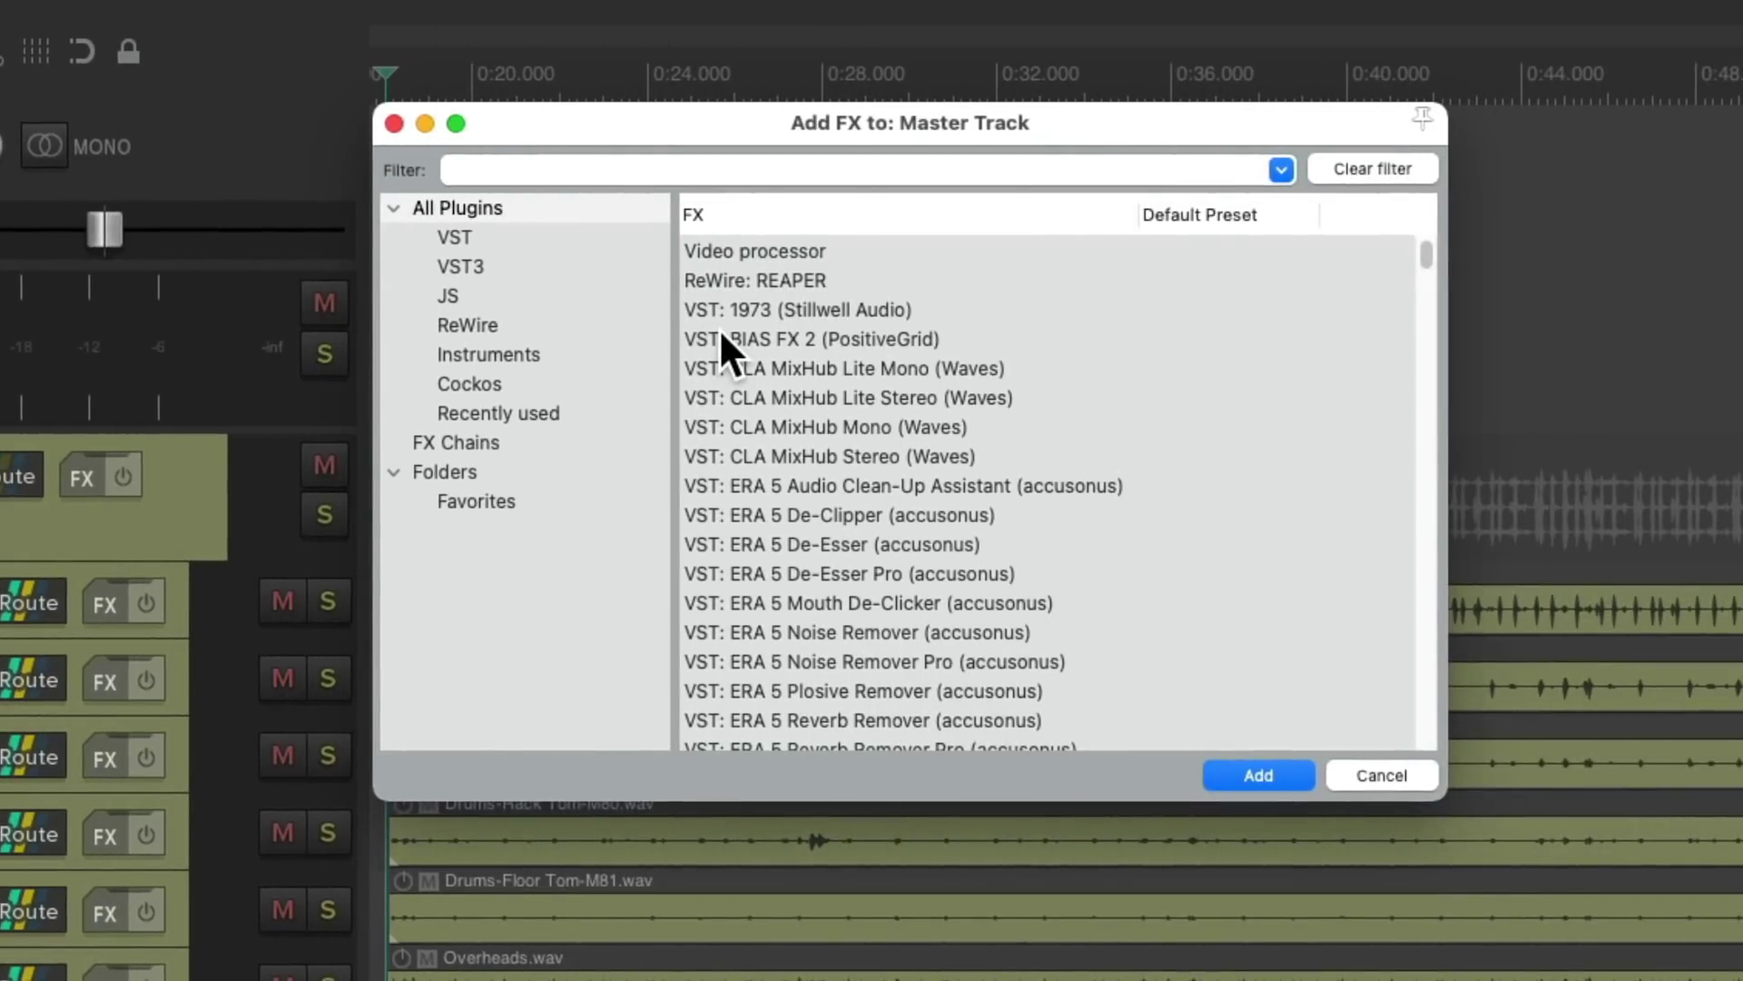
pyautogui.write('1175')
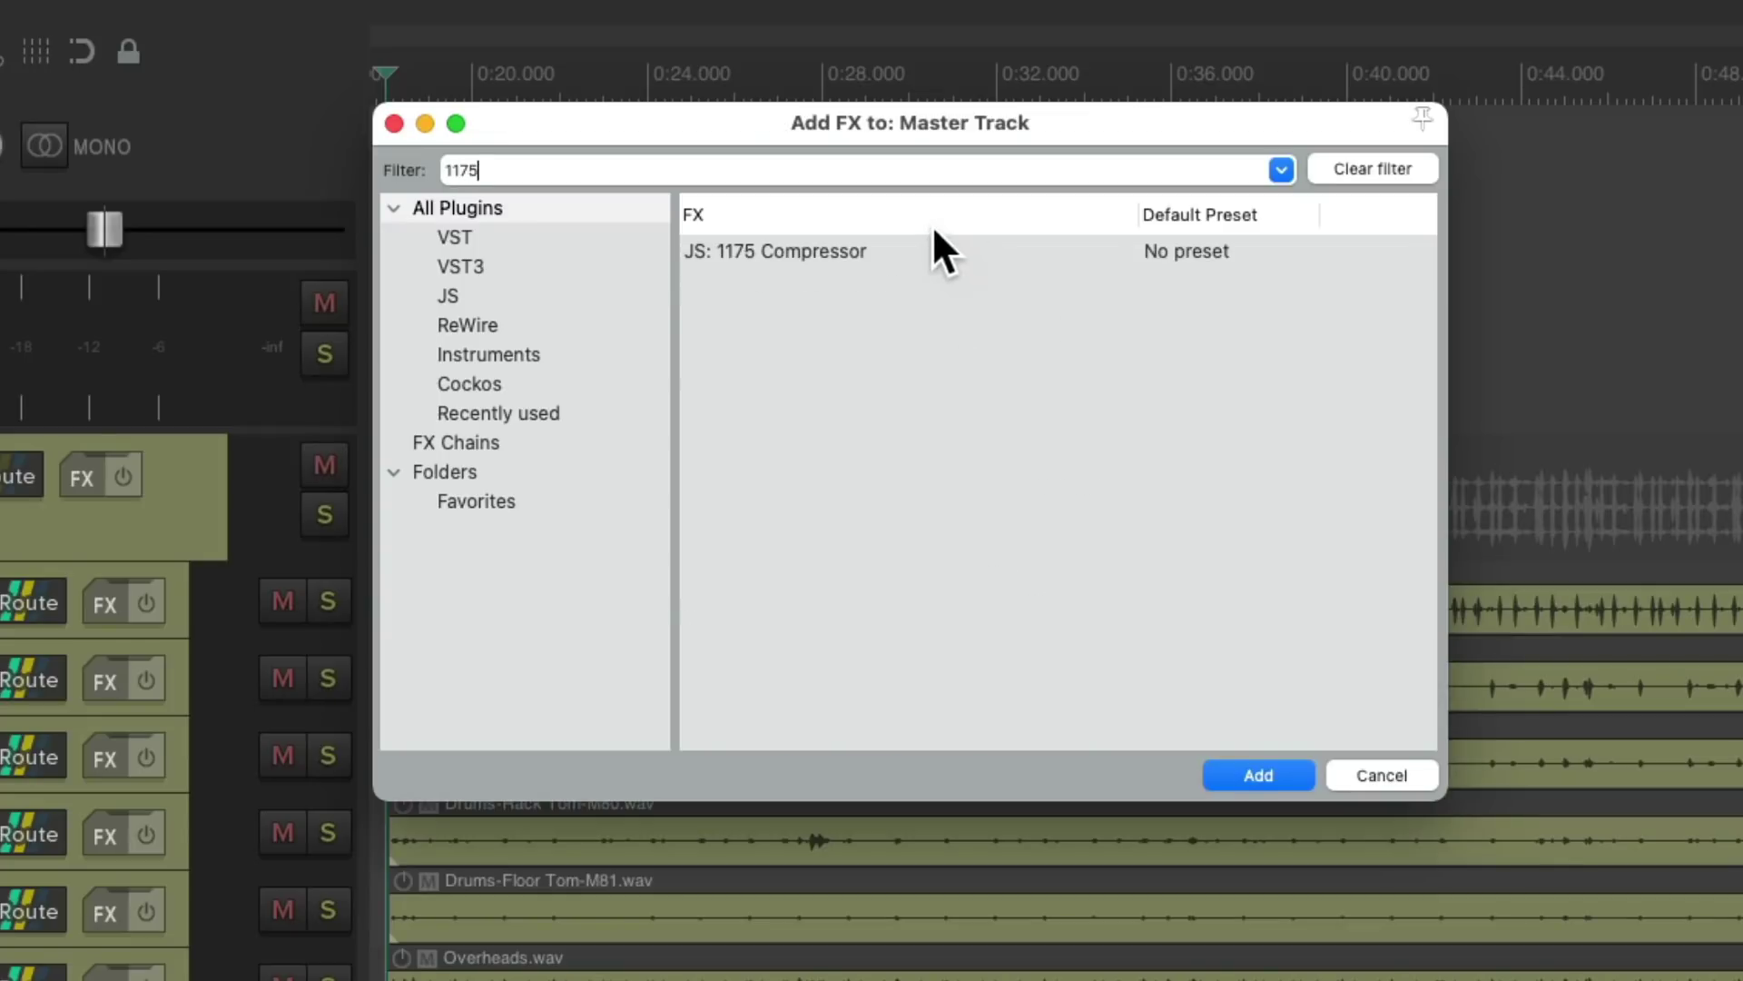
pyautogui.click(915, 242)
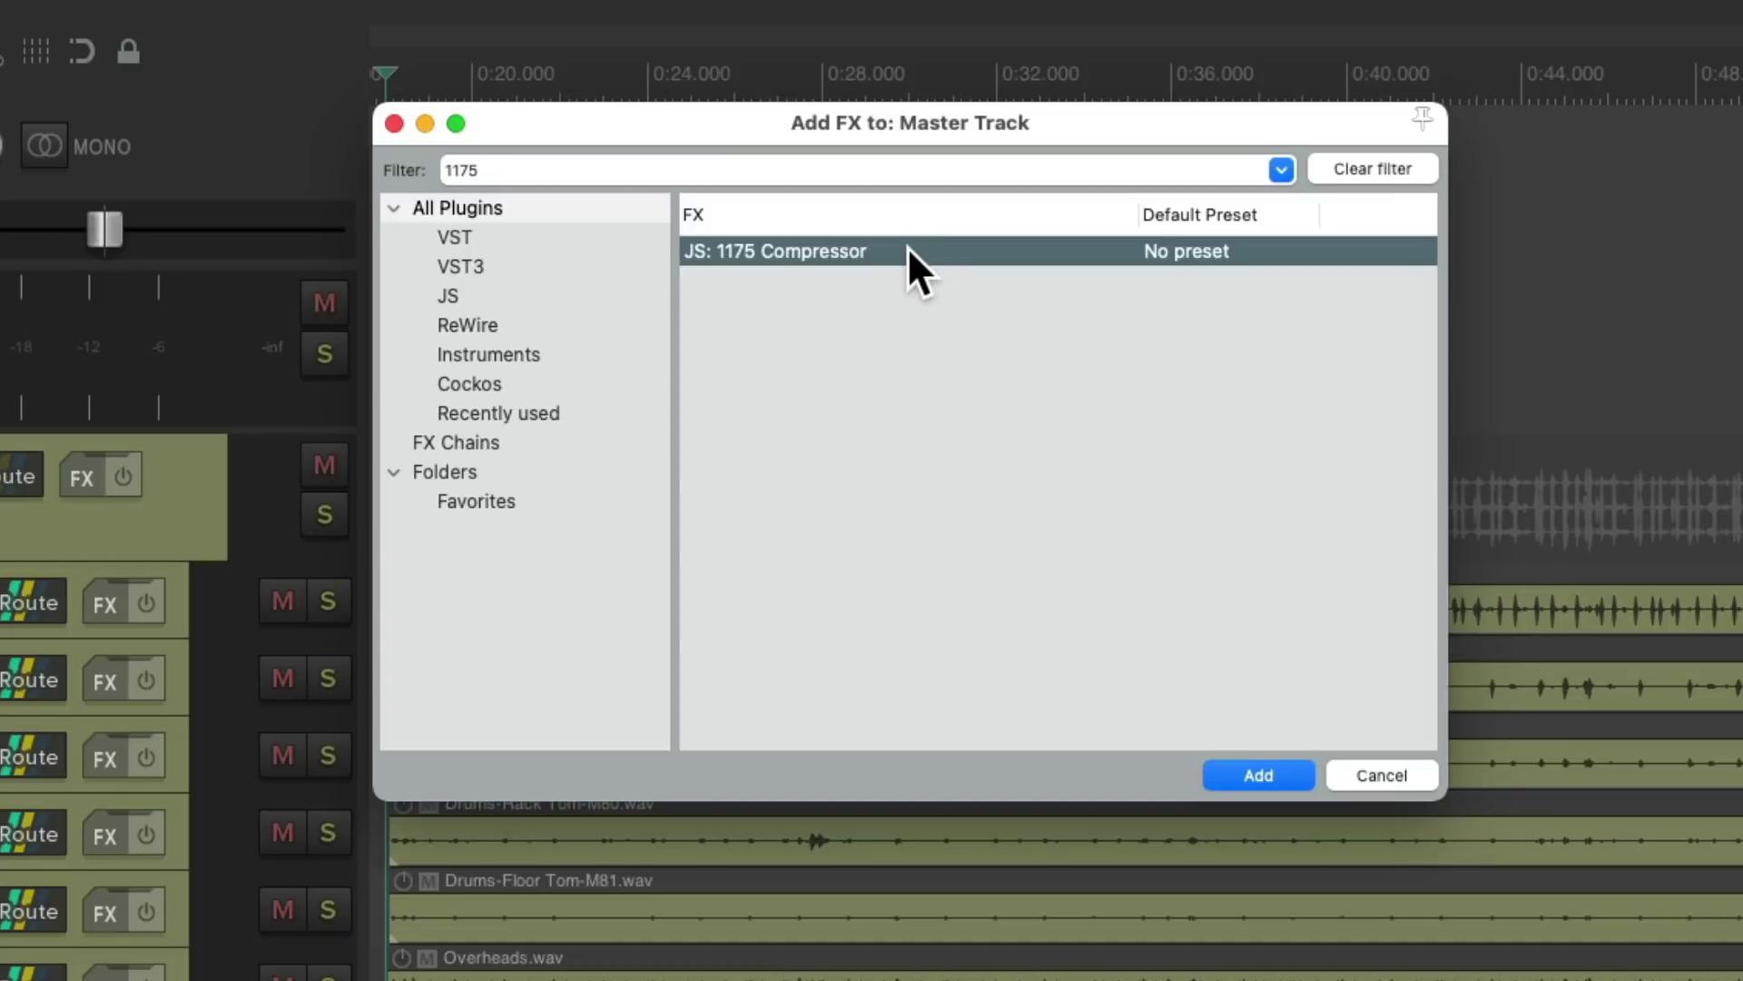
# Insert the 1175 Compressor on the master and, during playback, set threshold -9.4 dB, attack 170 µs, release 244 ms.
pyautogui.doubleClick(890, 252)
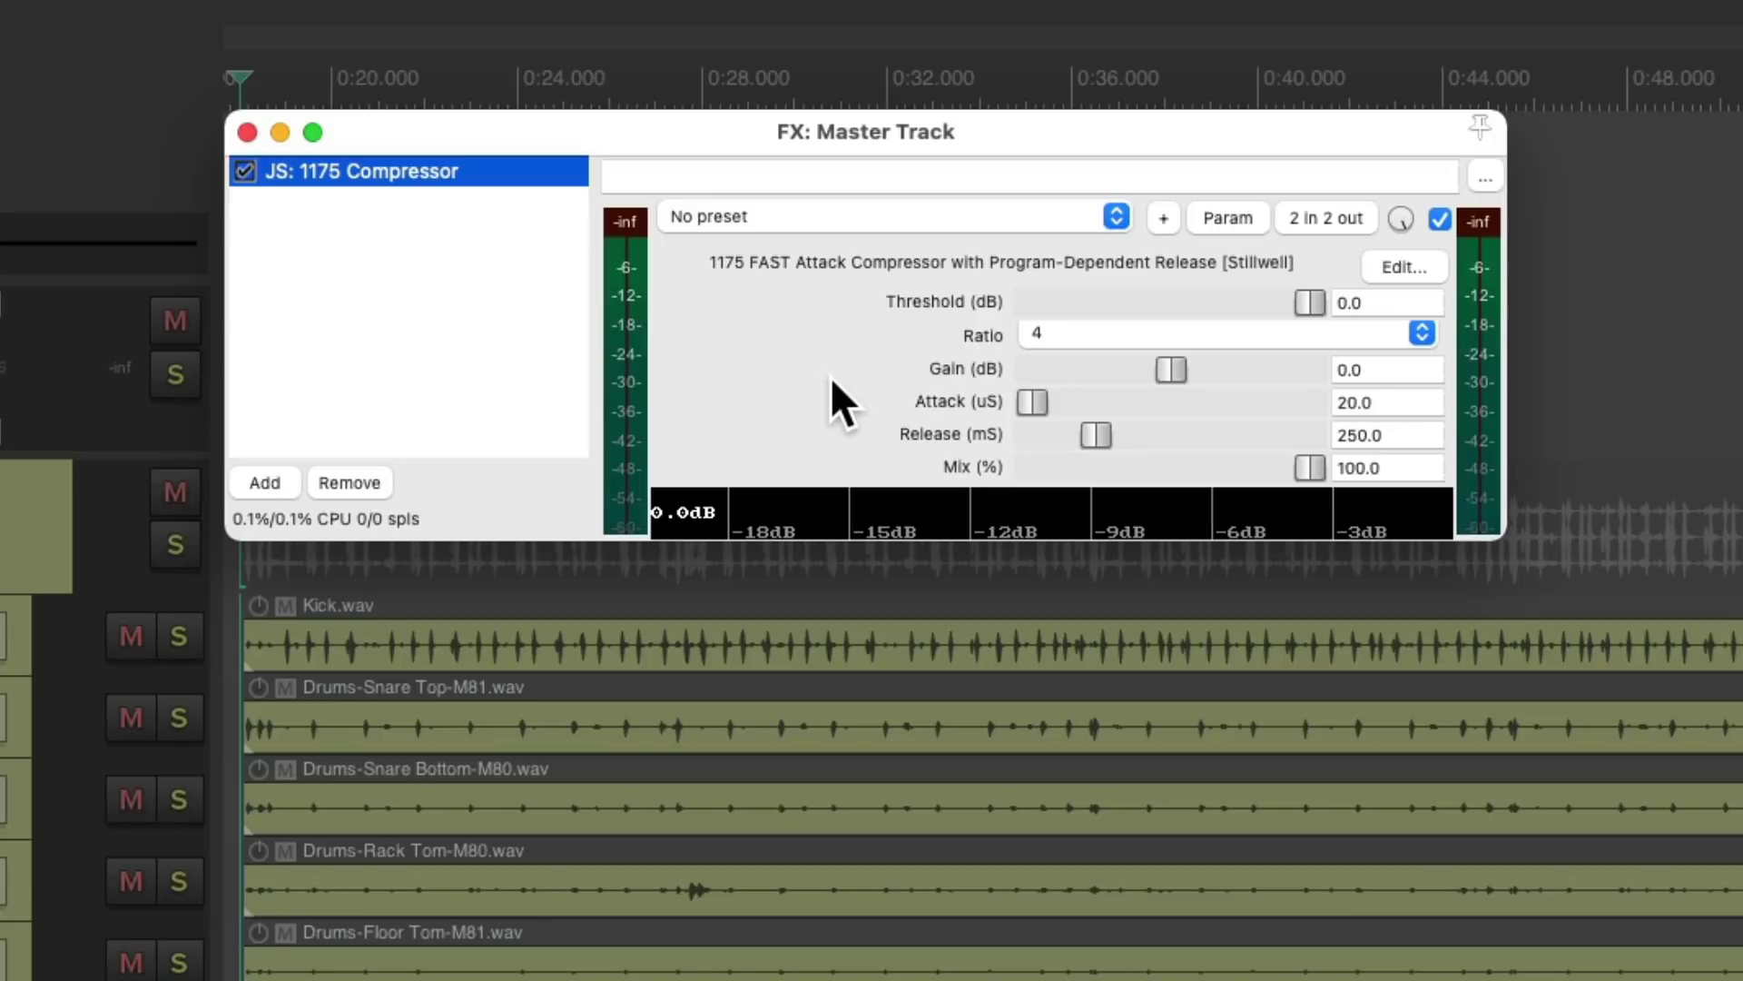
pyautogui.press('space')
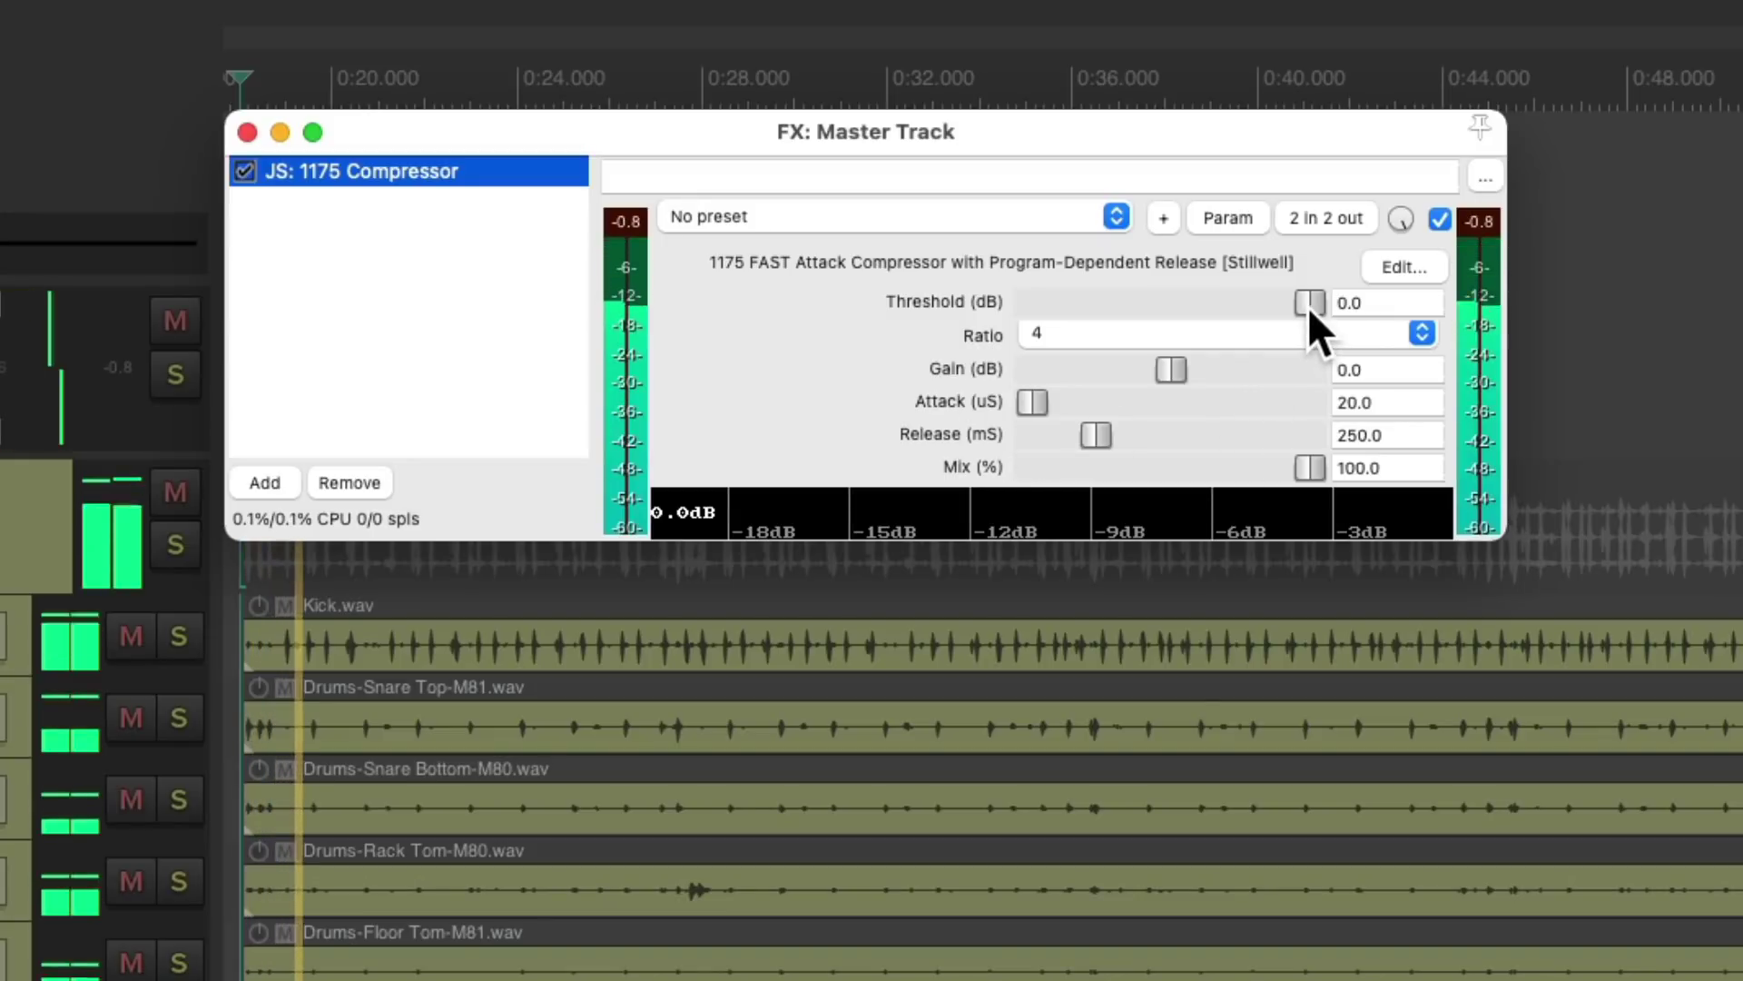
pyautogui.moveTo(1307, 305); pyautogui.dragTo(1266, 323)
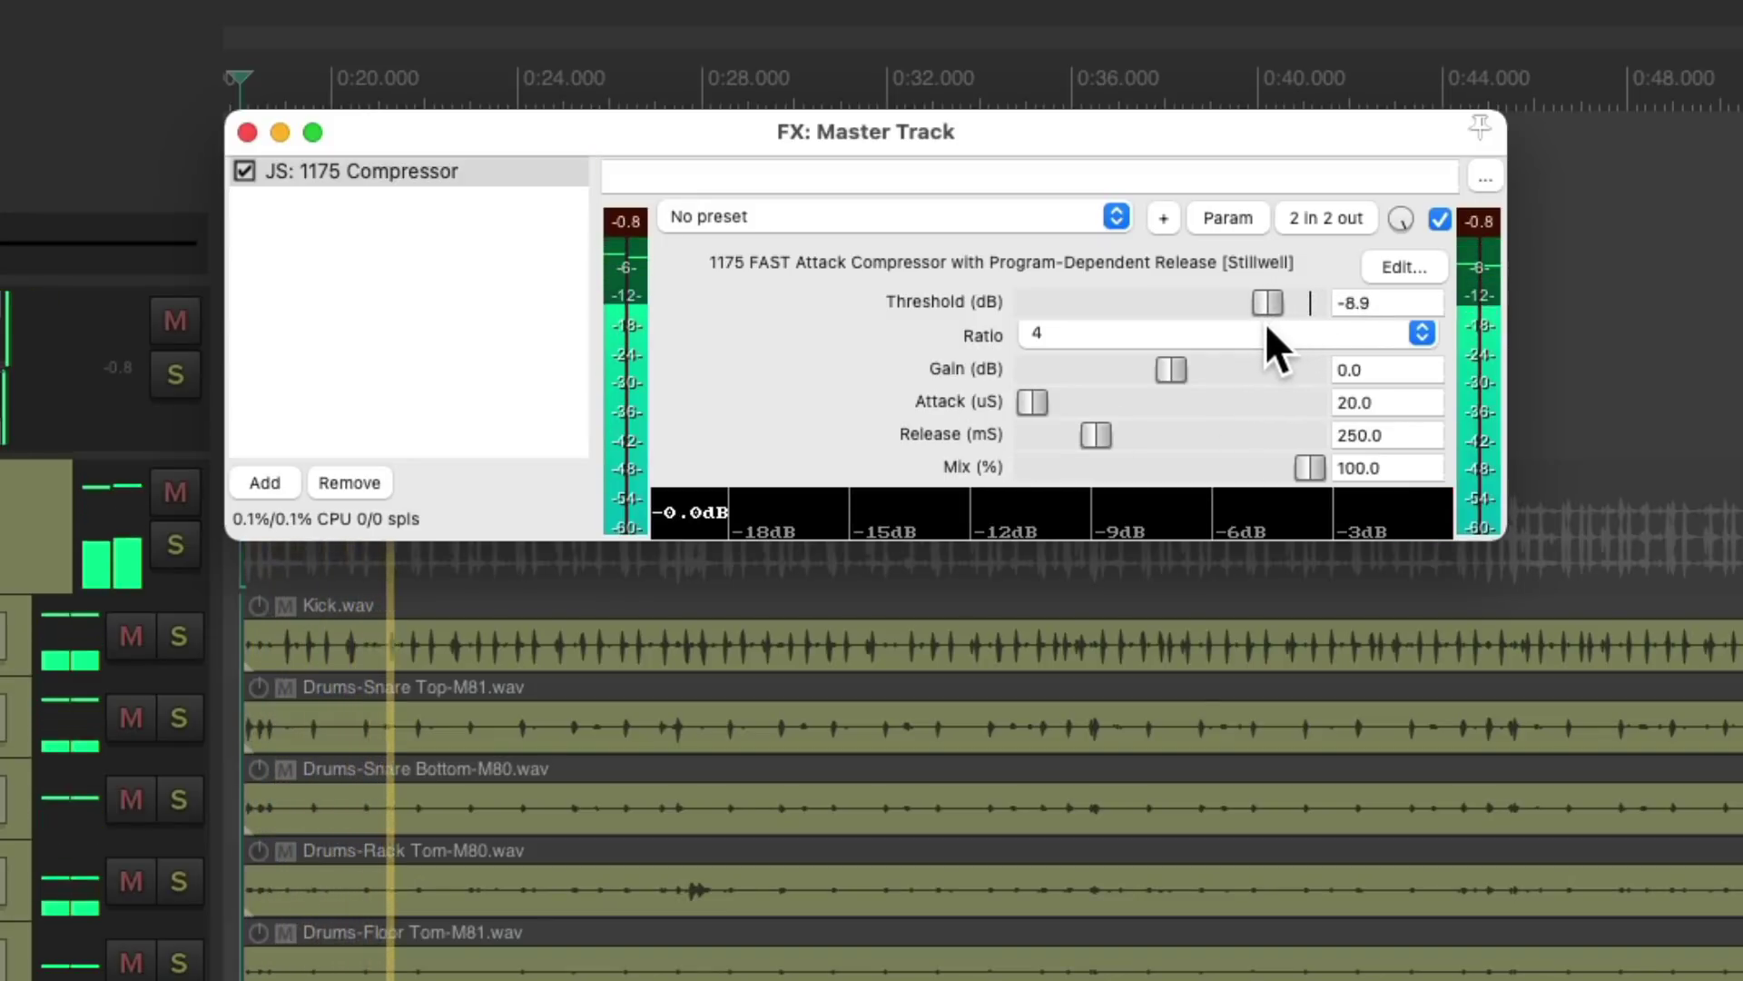
pyautogui.moveTo(1031, 407); pyautogui.dragTo(1083, 434)
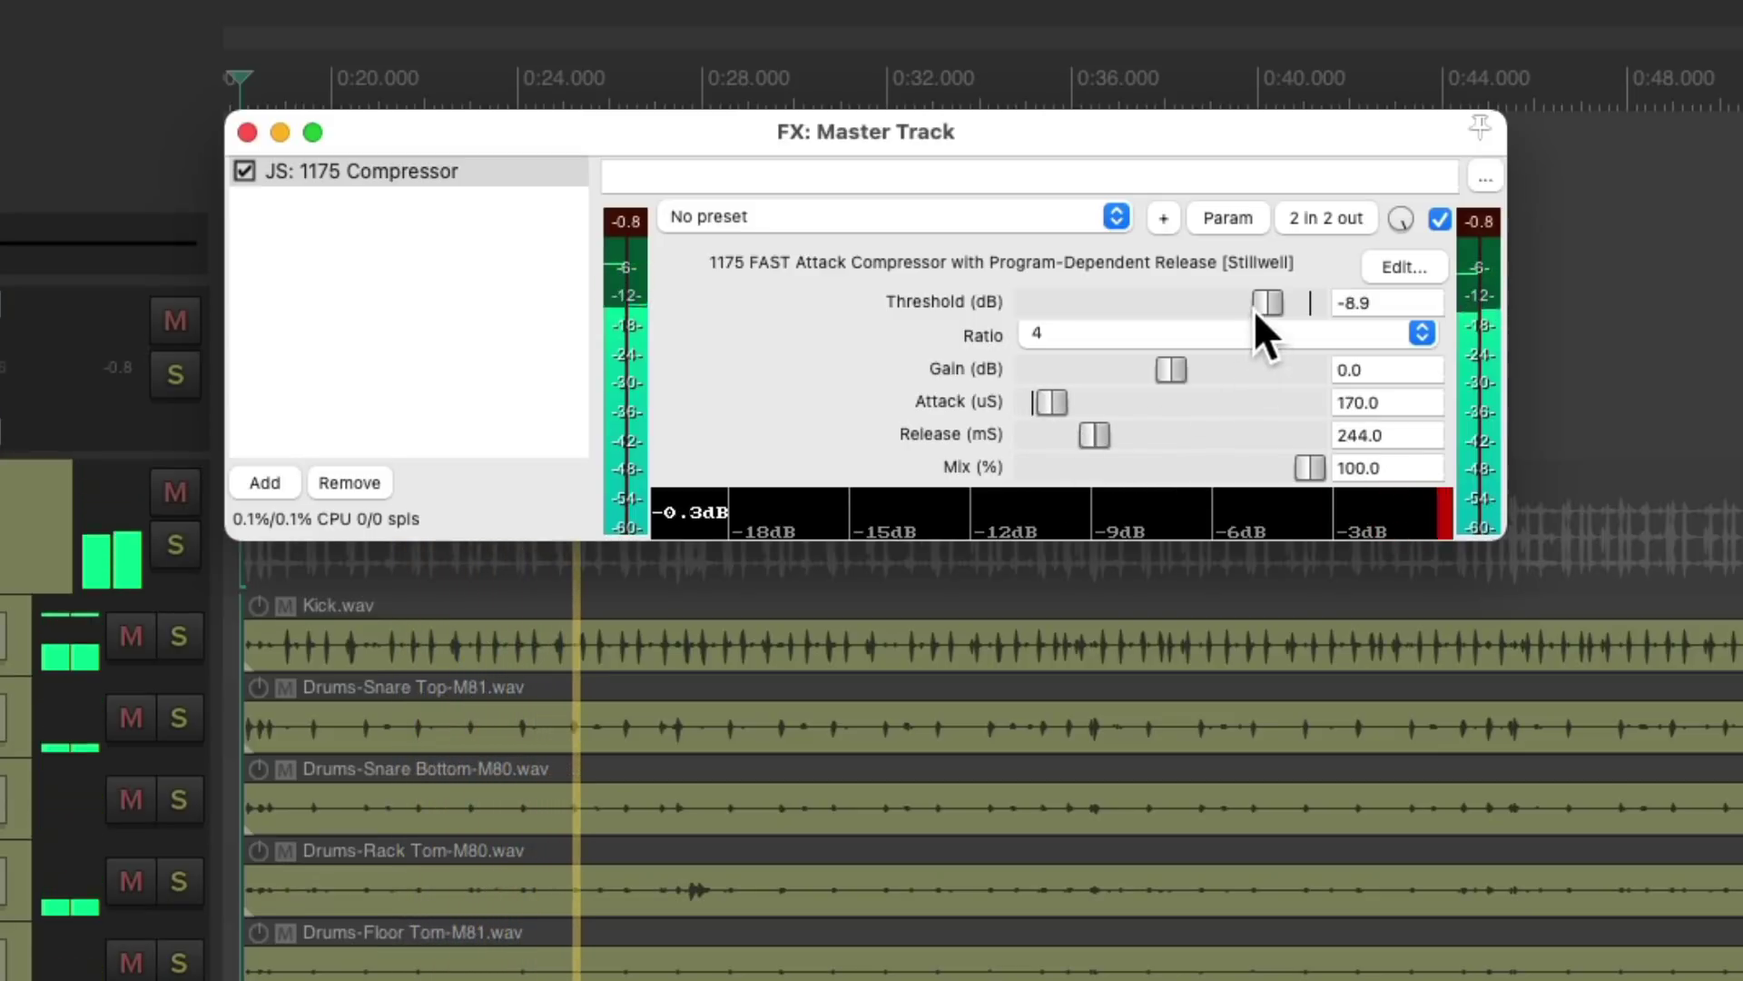
pyautogui.moveTo(1255, 309); pyautogui.dragTo(1251, 307)
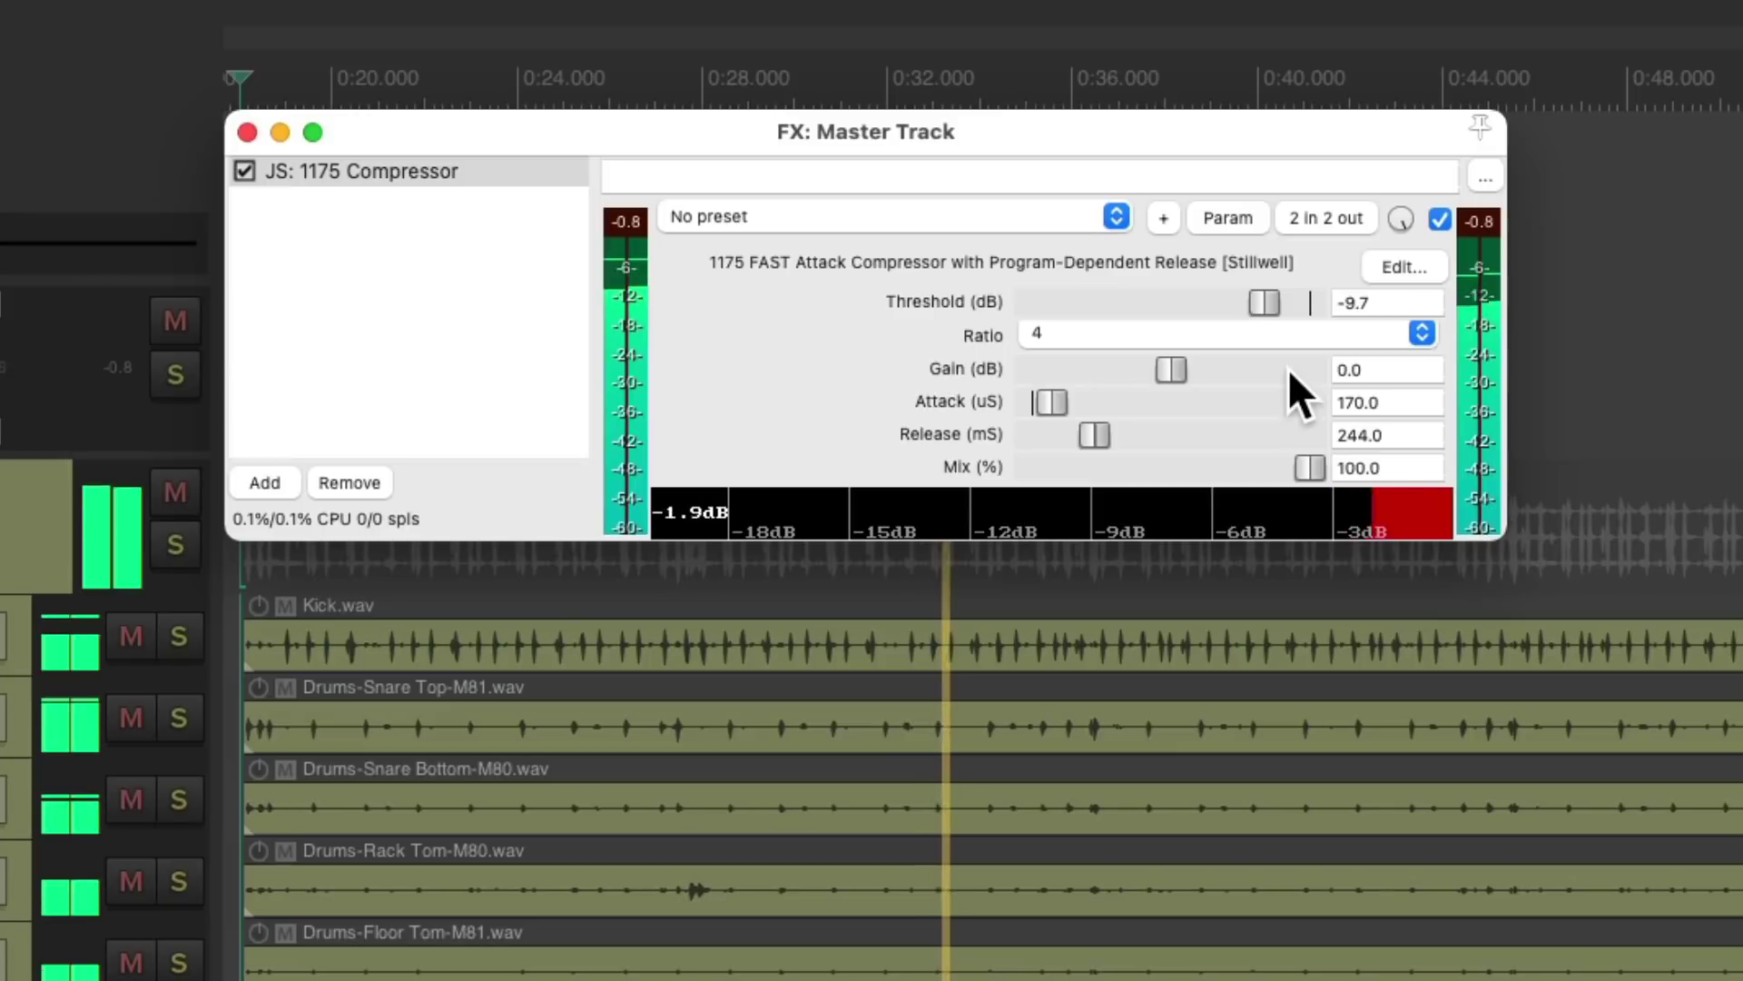
pyautogui.moveTo(1265, 301); pyautogui.dragTo(1266, 300)
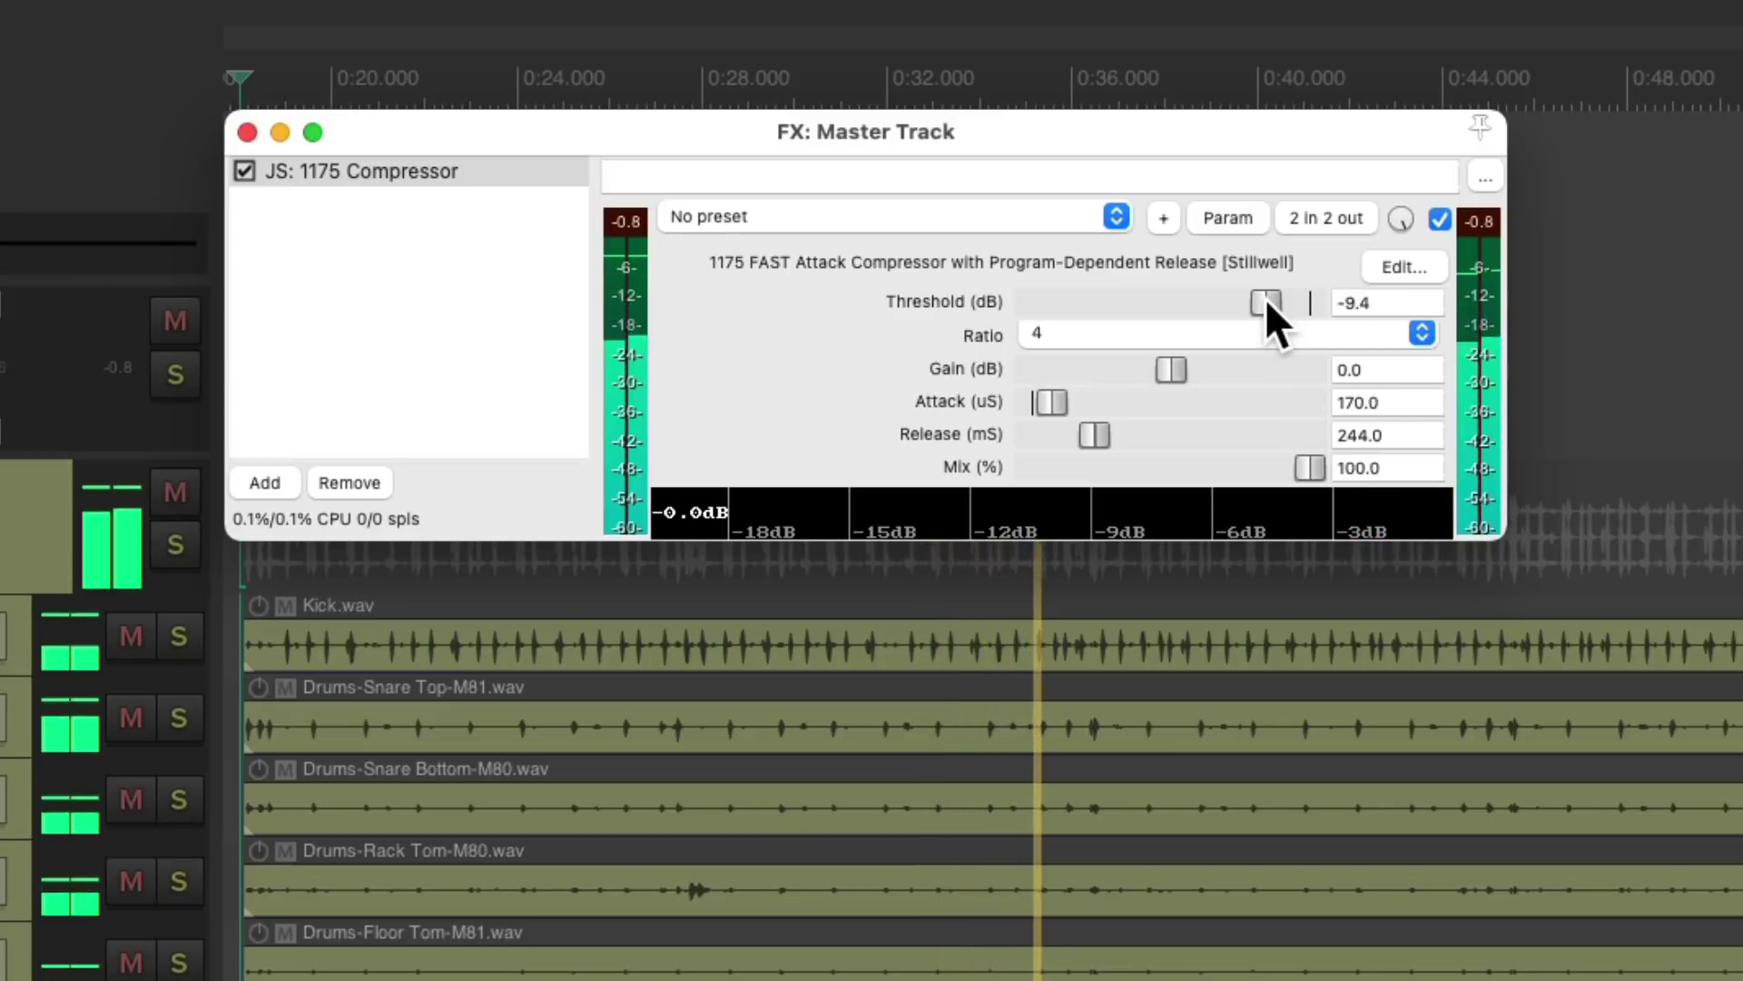
pyautogui.press('space')
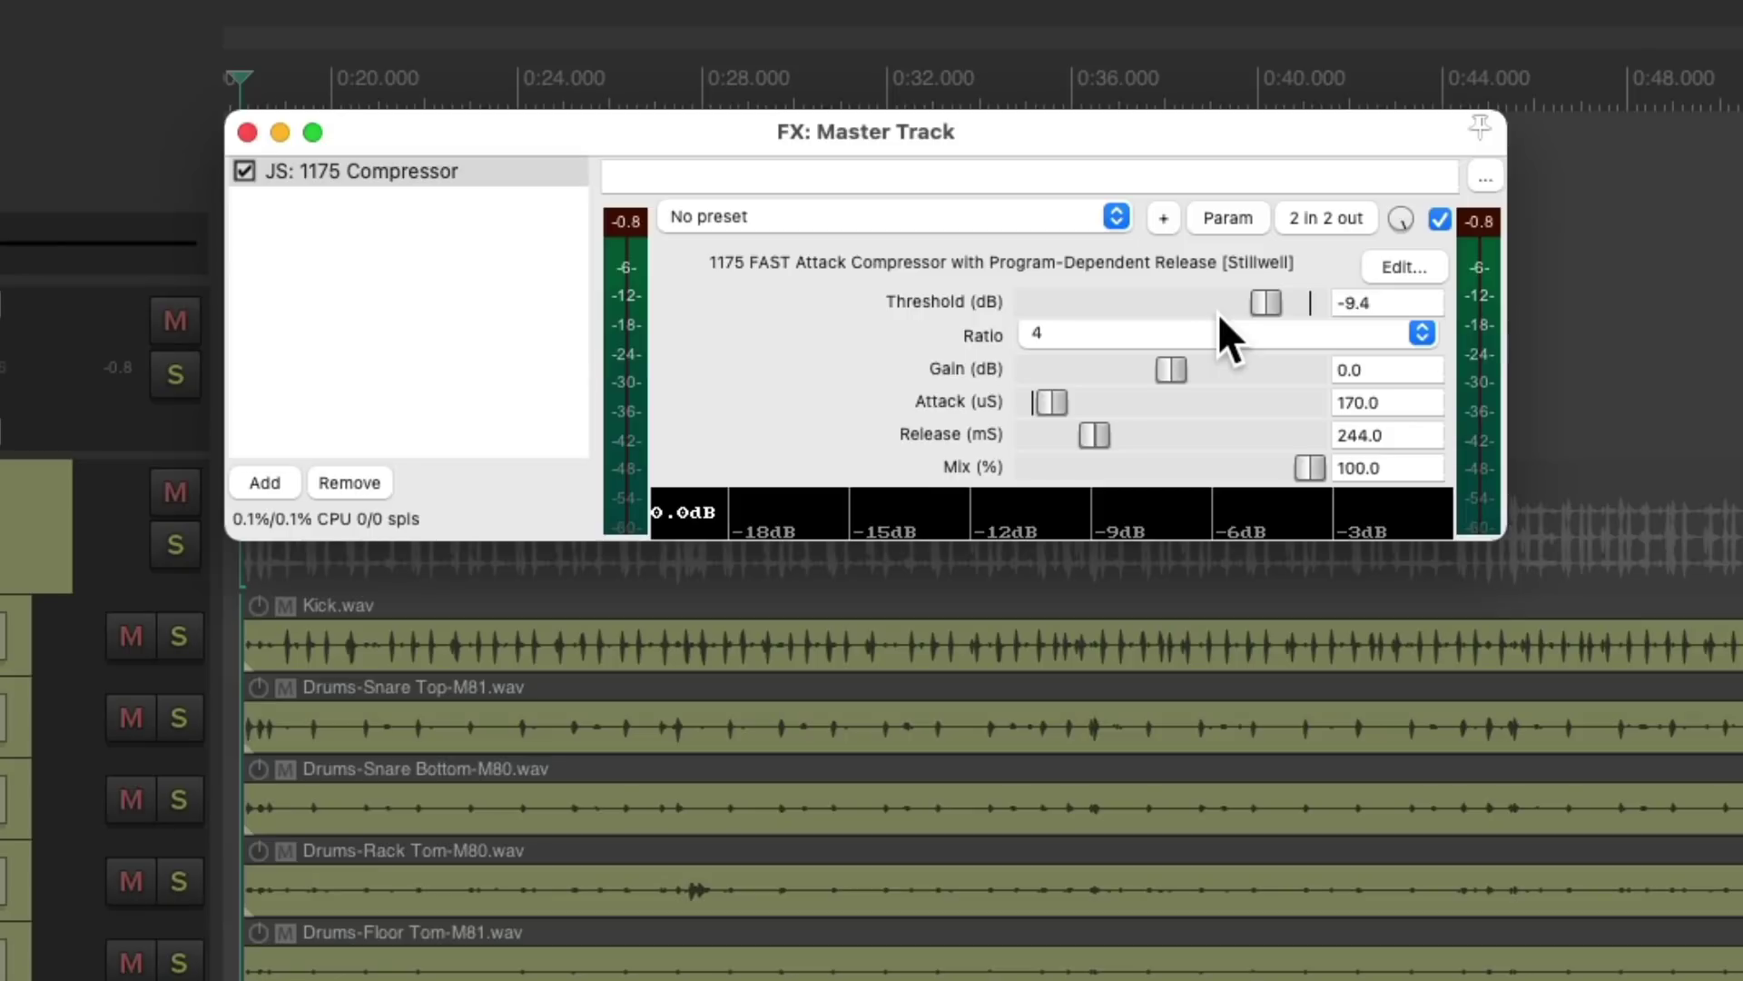
# Add Cockos ReaEQ to the master chain after the 1175 Compressor.
pyautogui.doubleClick(454, 309)
pyautogui.press('BackSpace')
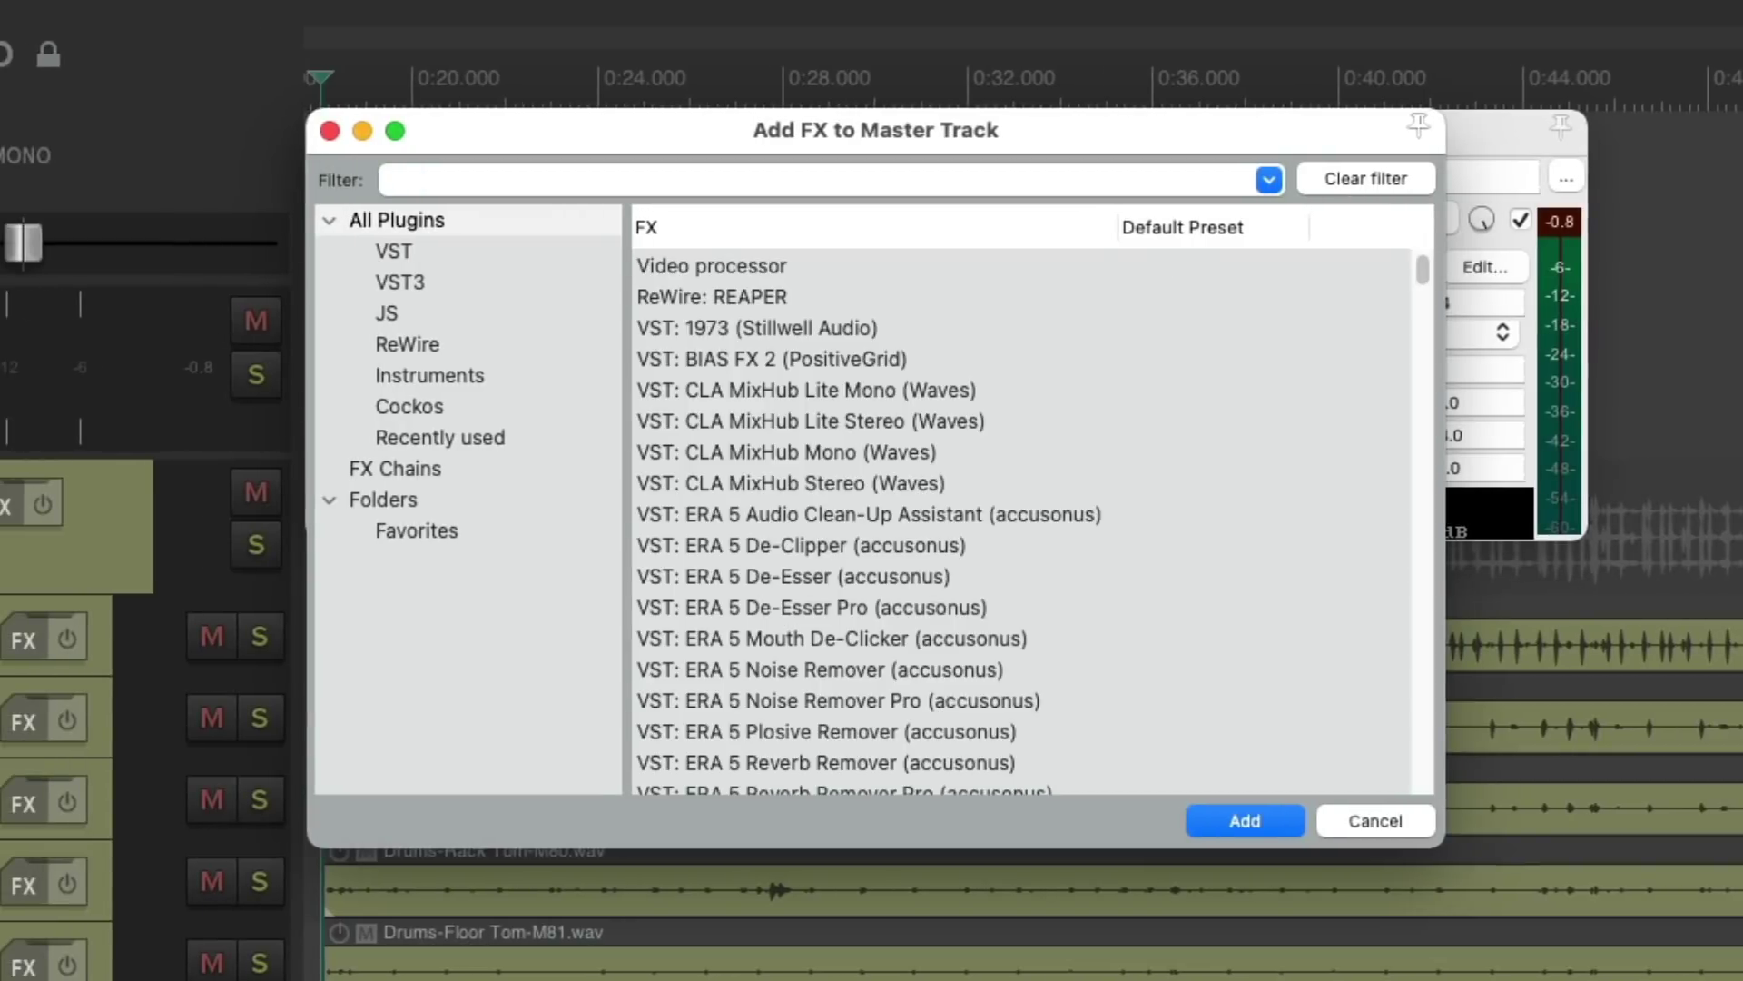
pyautogui.click(530, 412)
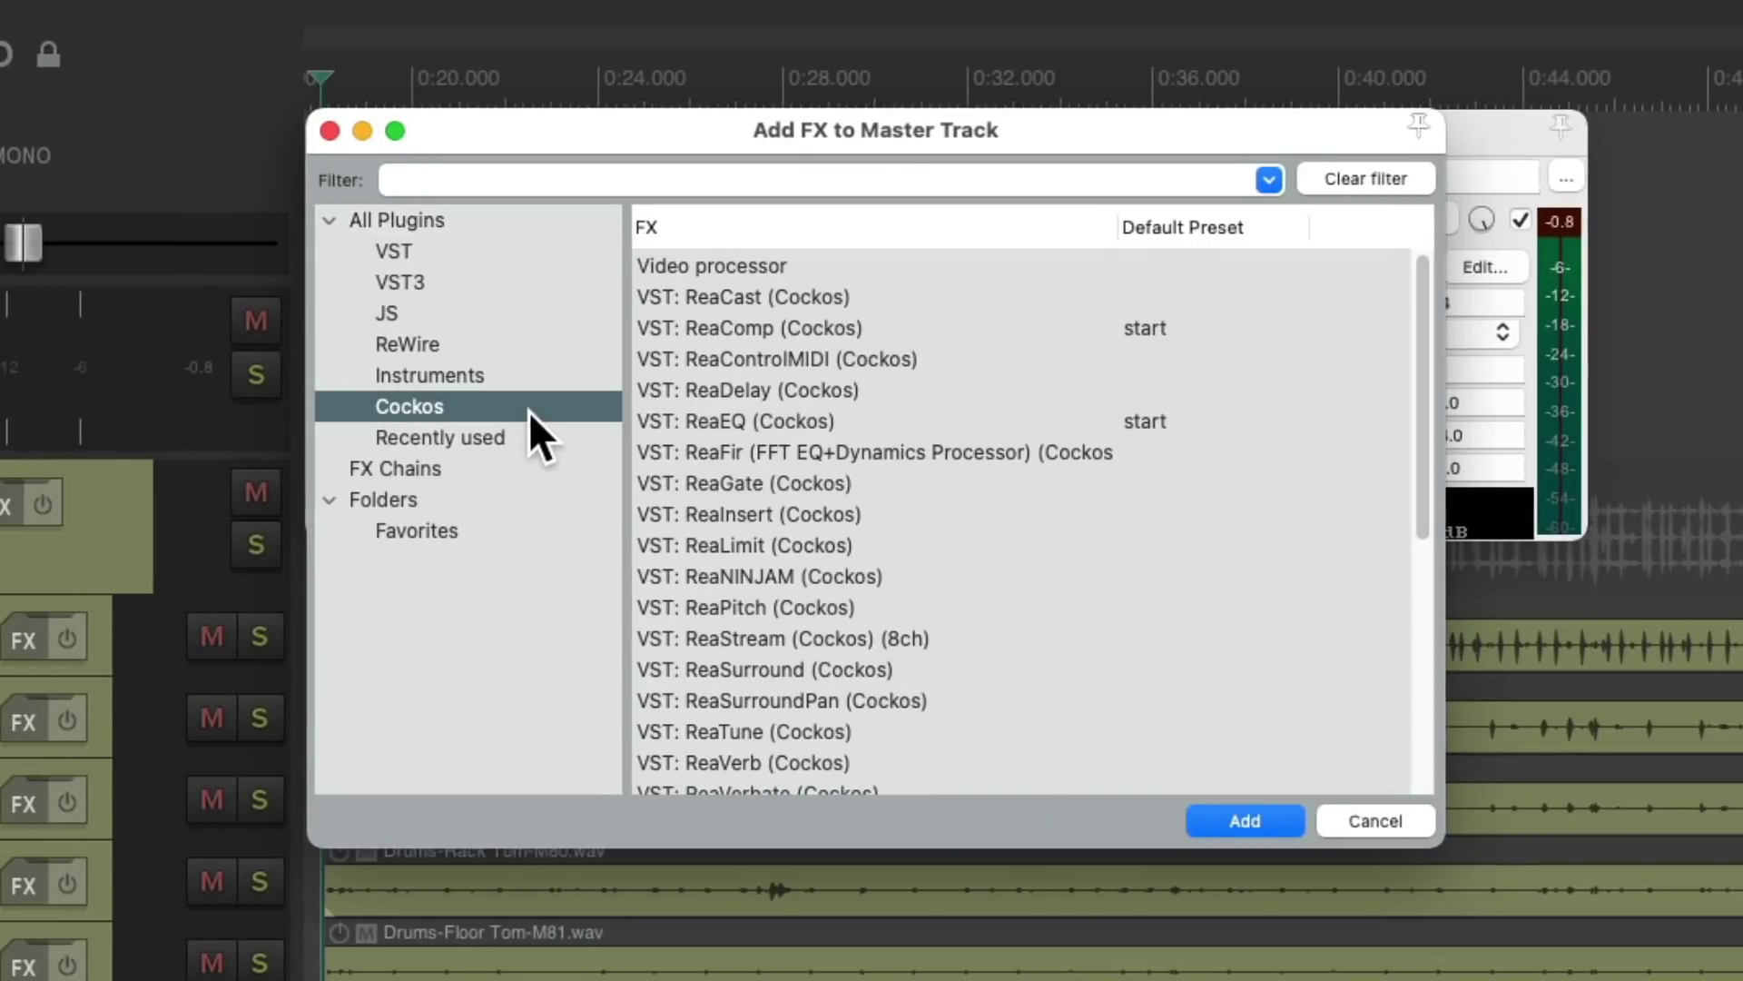
pyautogui.click(868, 417)
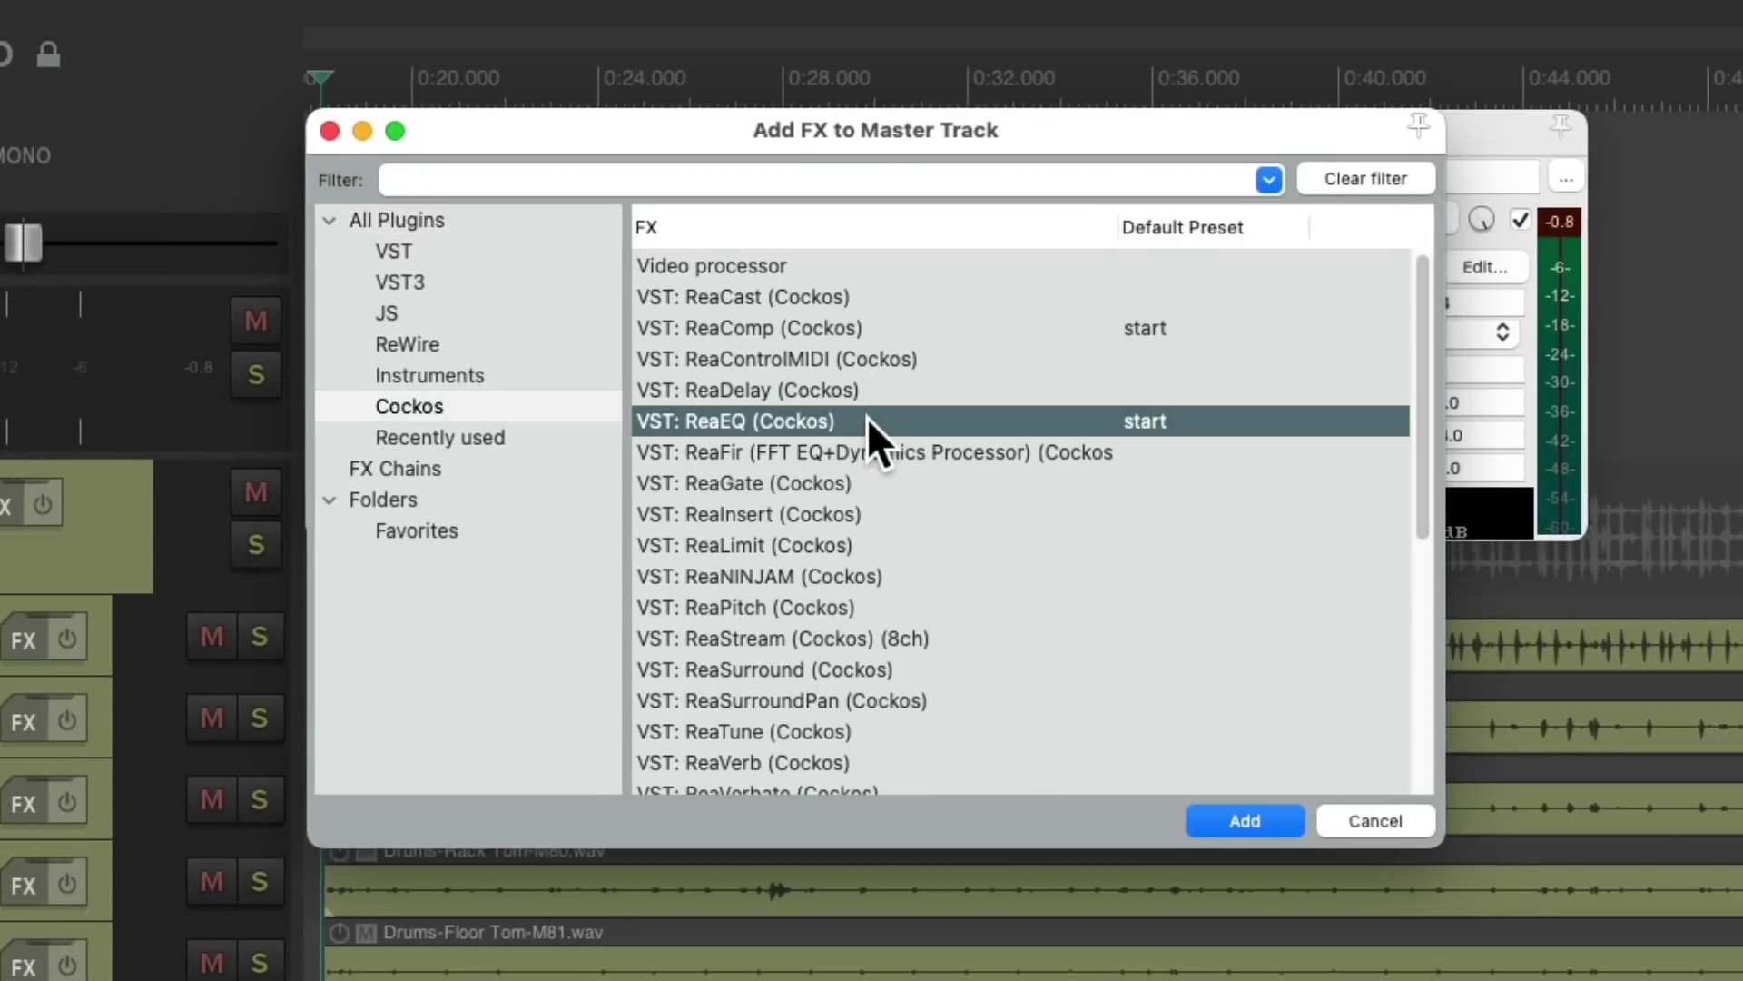
pyautogui.doubleClick(802, 421)
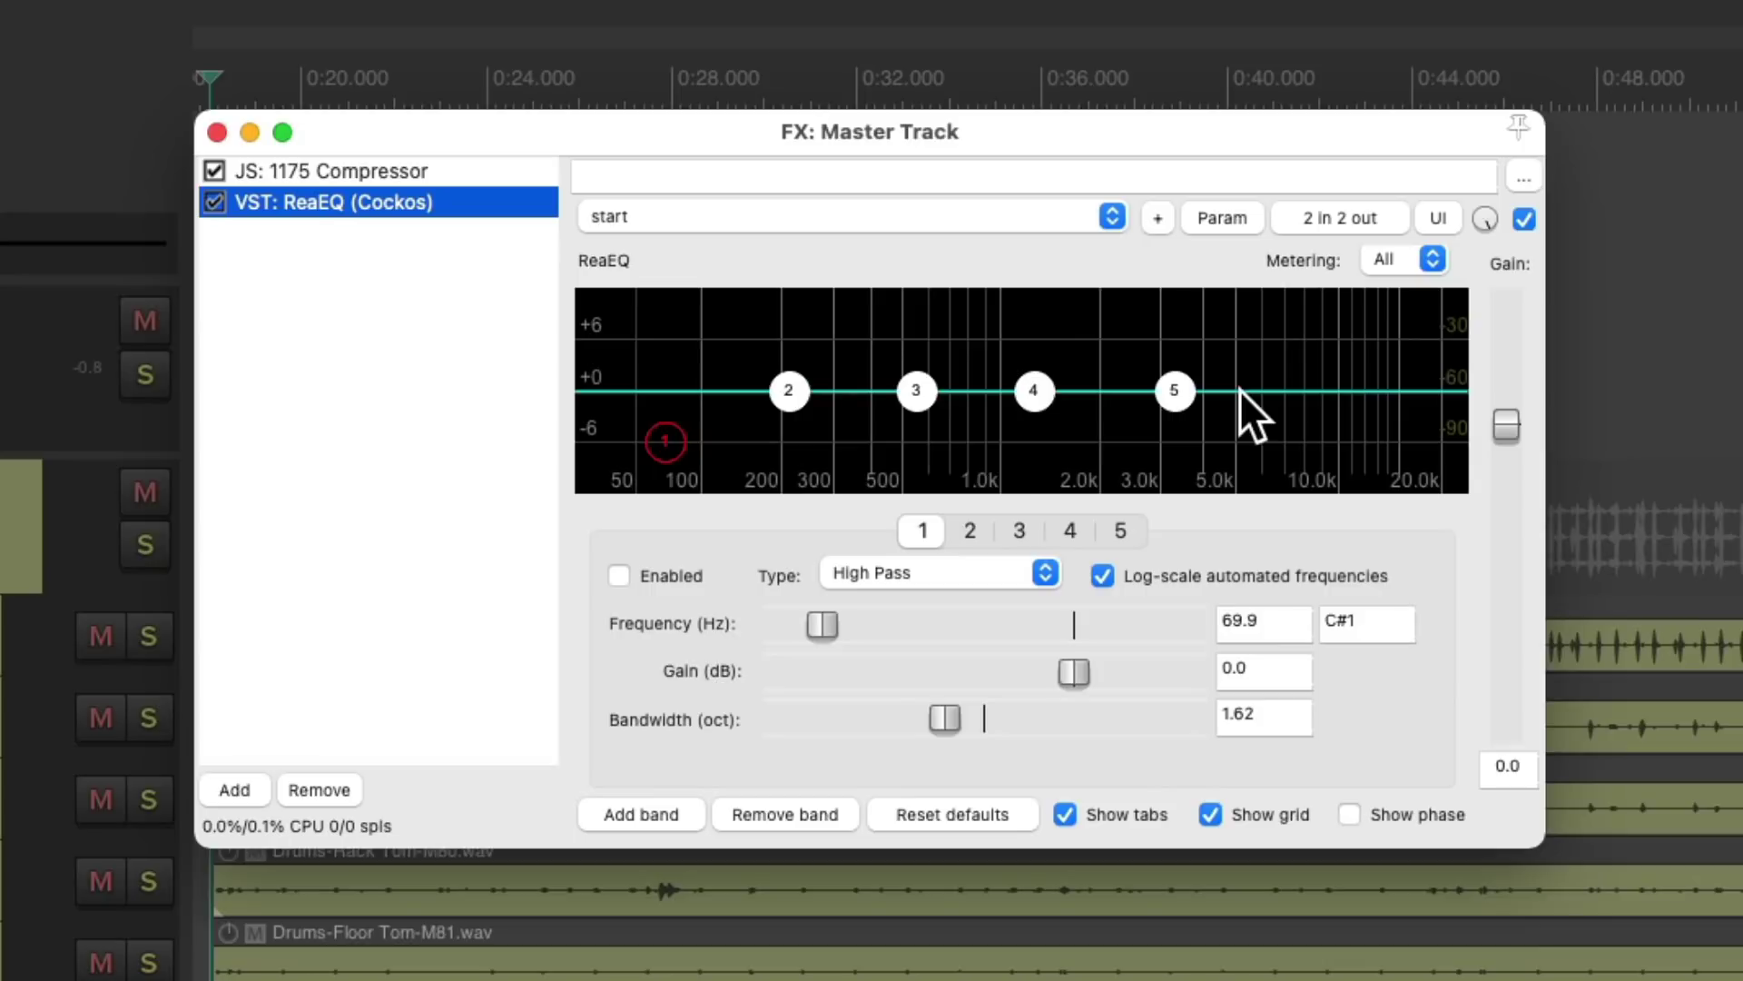
# Boost ReaEQ band 4 2.9 dB near 1.9 kHz and make band 5 a 5.9 dB shelf at 3233.2 Hz.
pyautogui.press('space')
pyautogui.moveTo(1035, 391); pyautogui.dragTo(1165, 336)
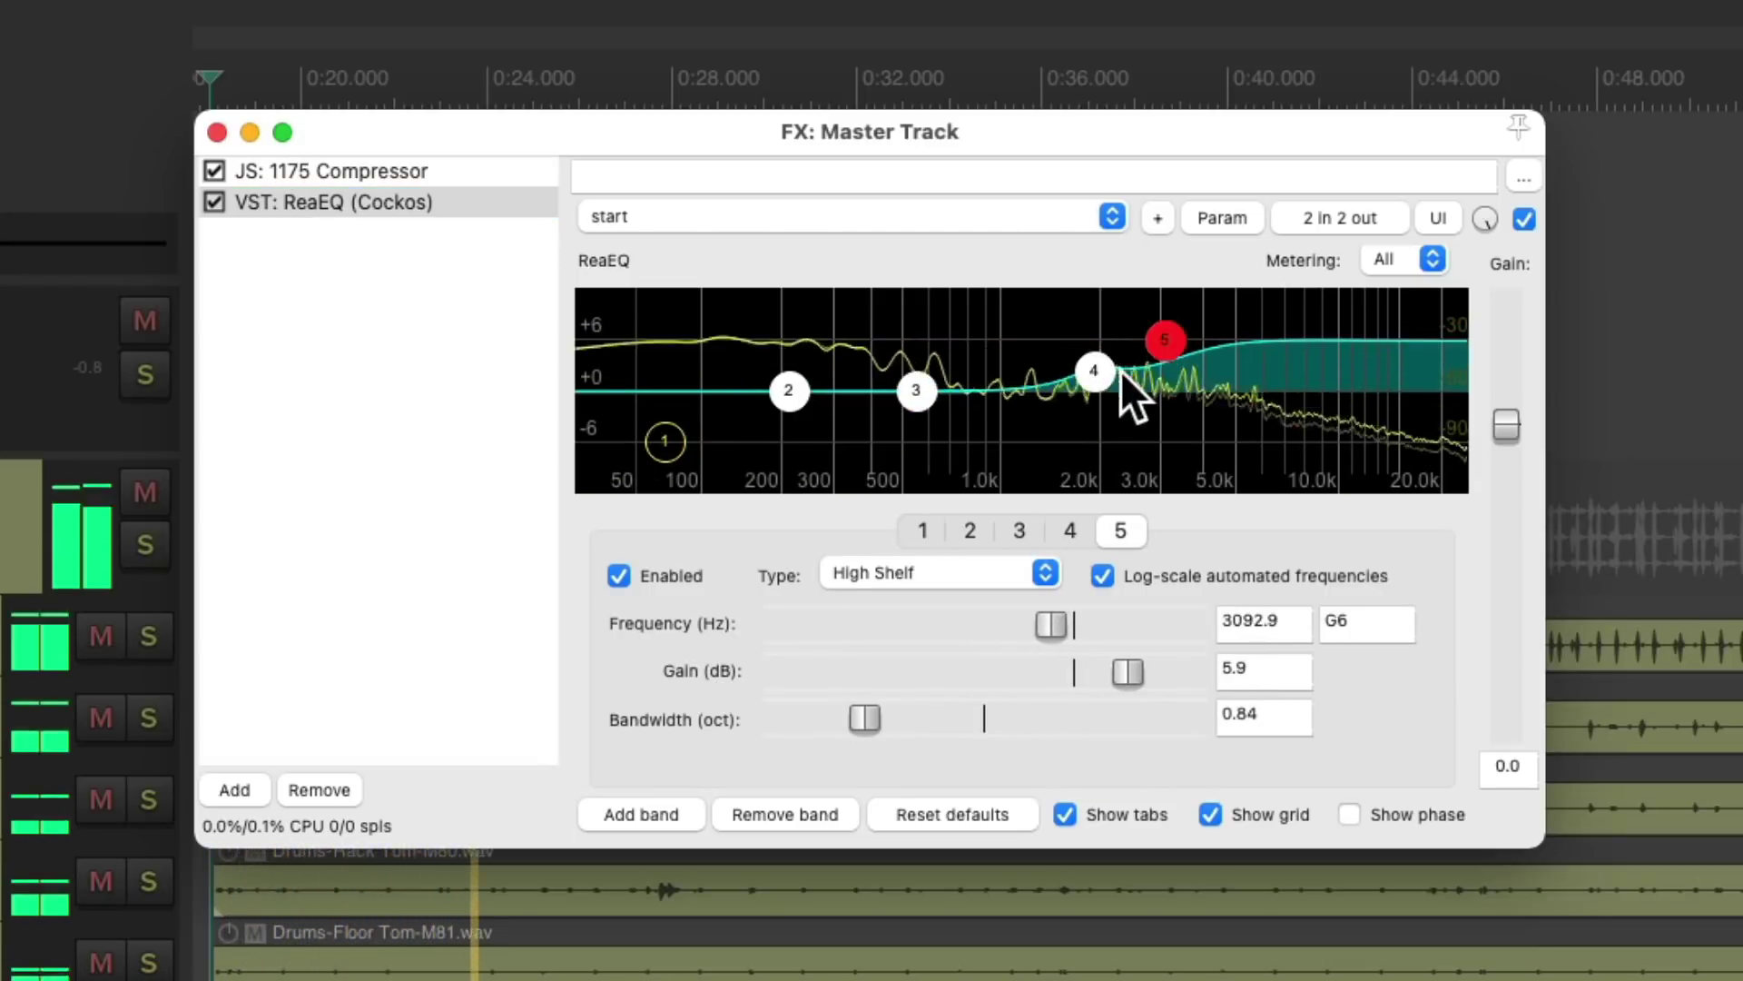
pyautogui.moveTo(1086, 376); pyautogui.dragTo(1176, 350)
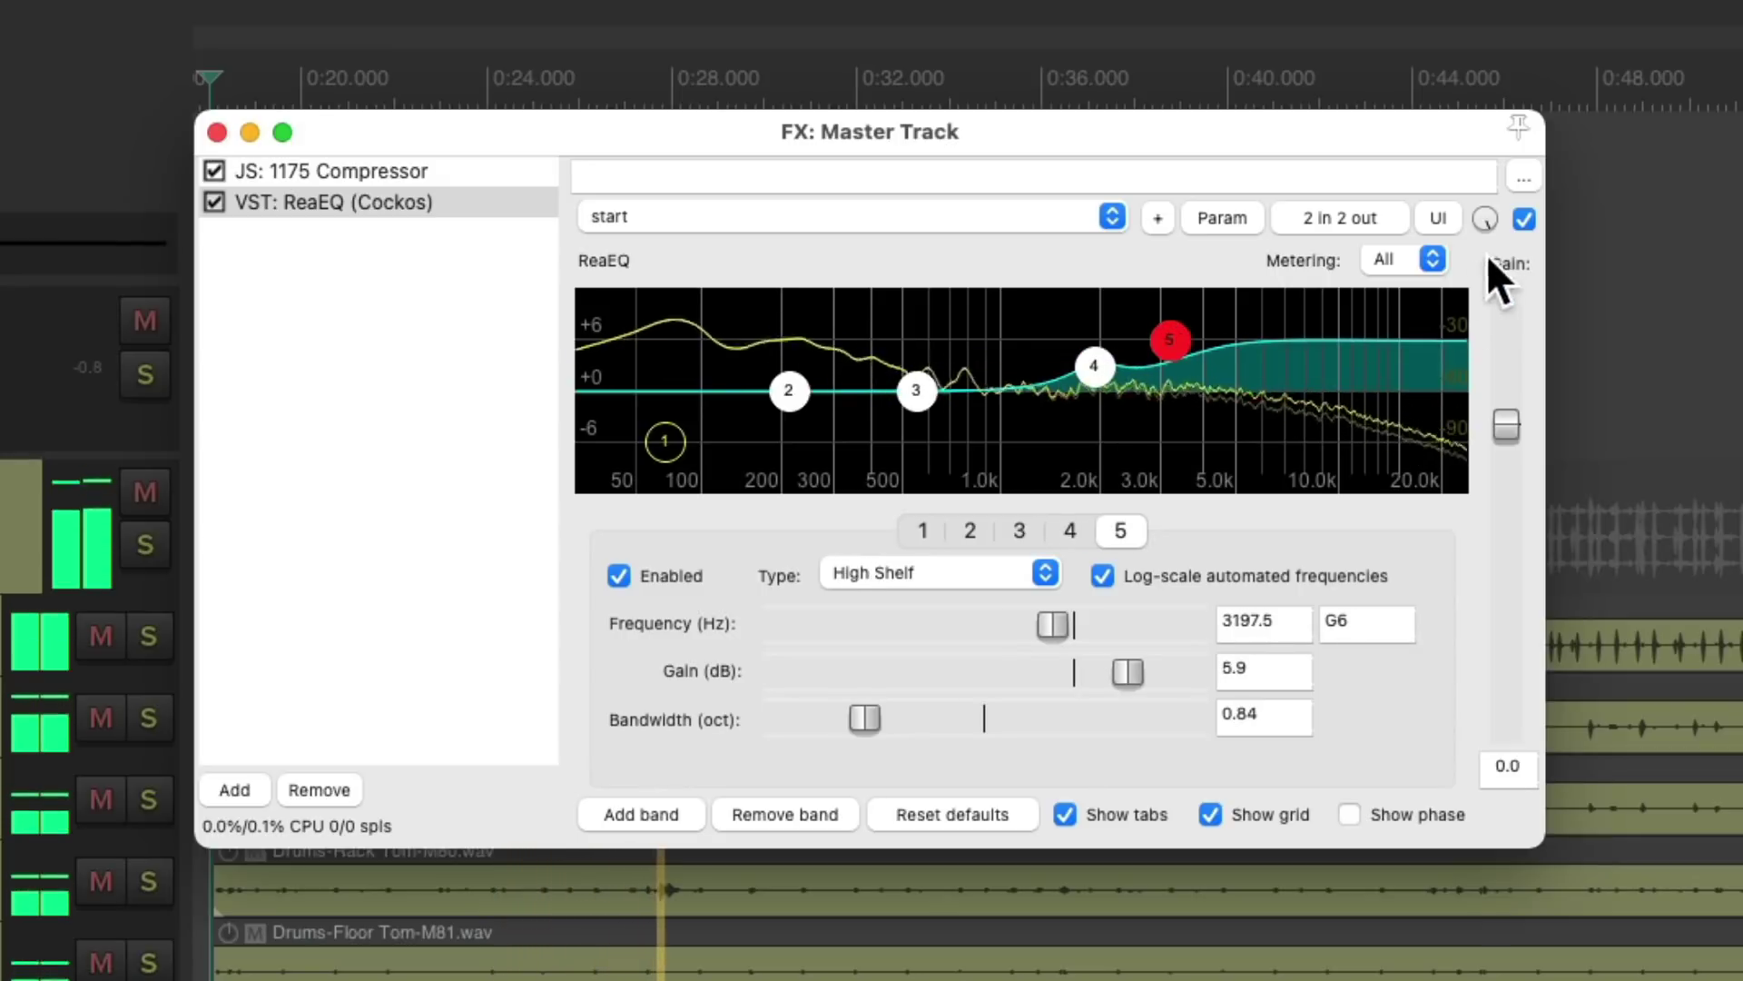
pyautogui.click(1520, 219)
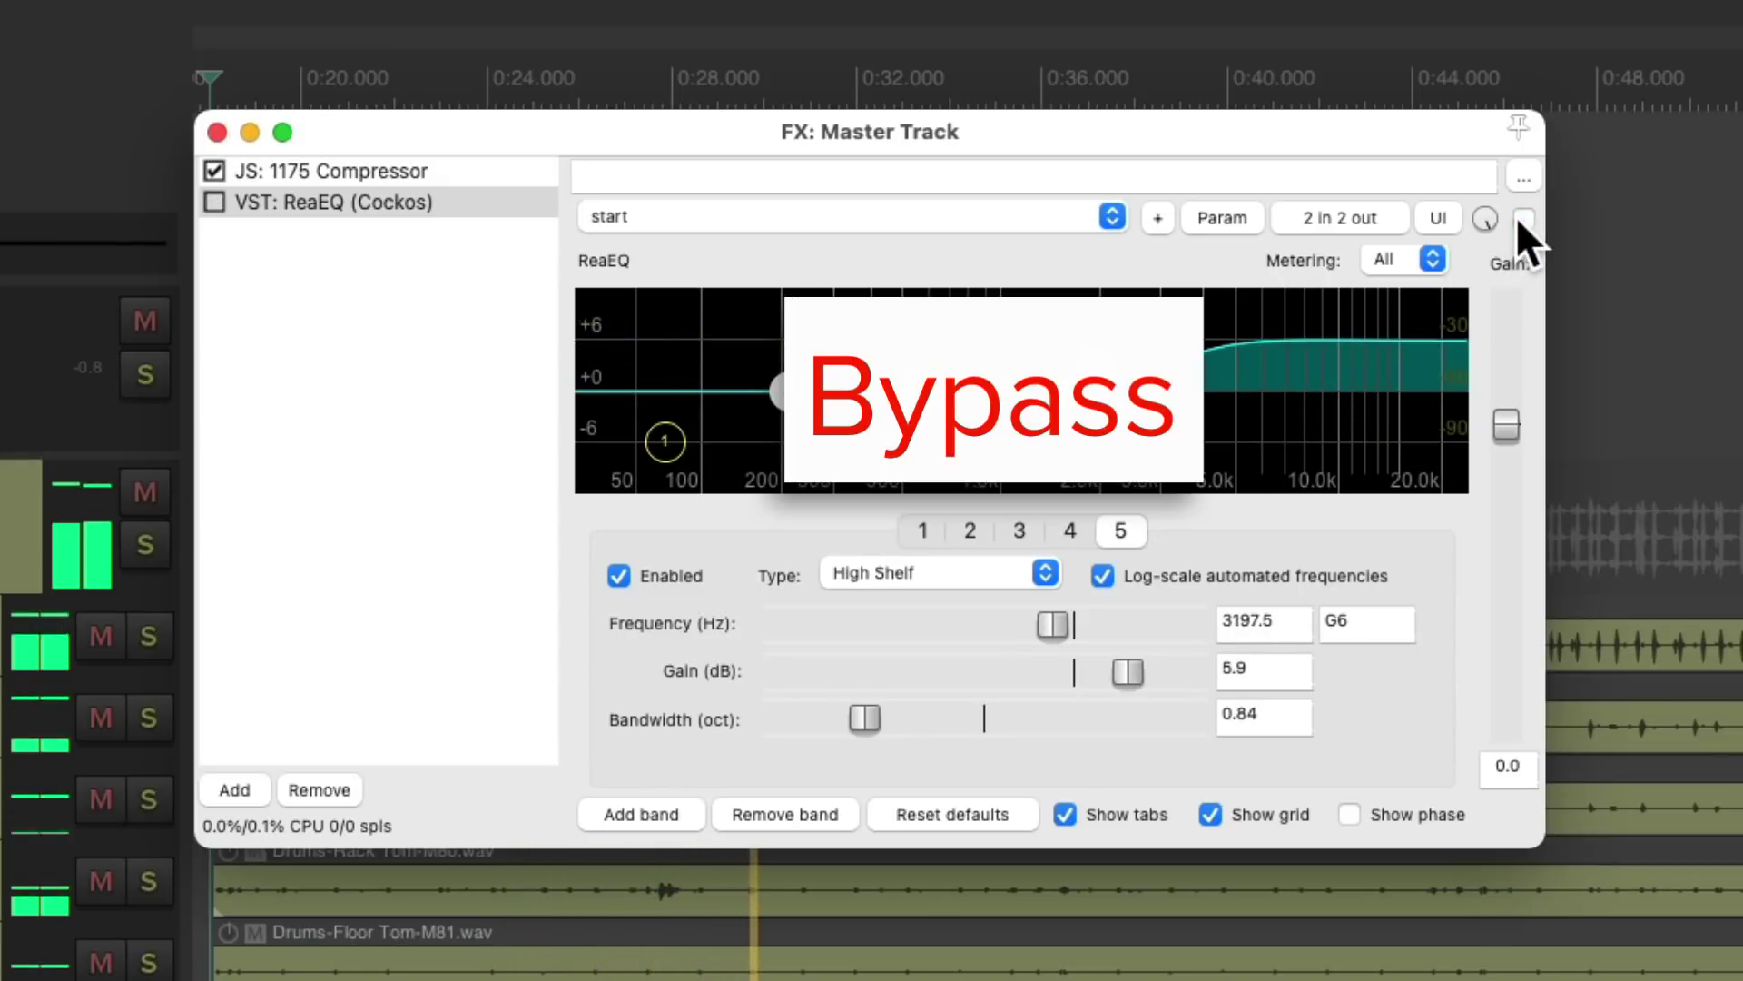
pyautogui.click(1522, 219)
pyautogui.moveTo(1179, 333); pyautogui.dragTo(1175, 342)
pyautogui.click(1098, 370)
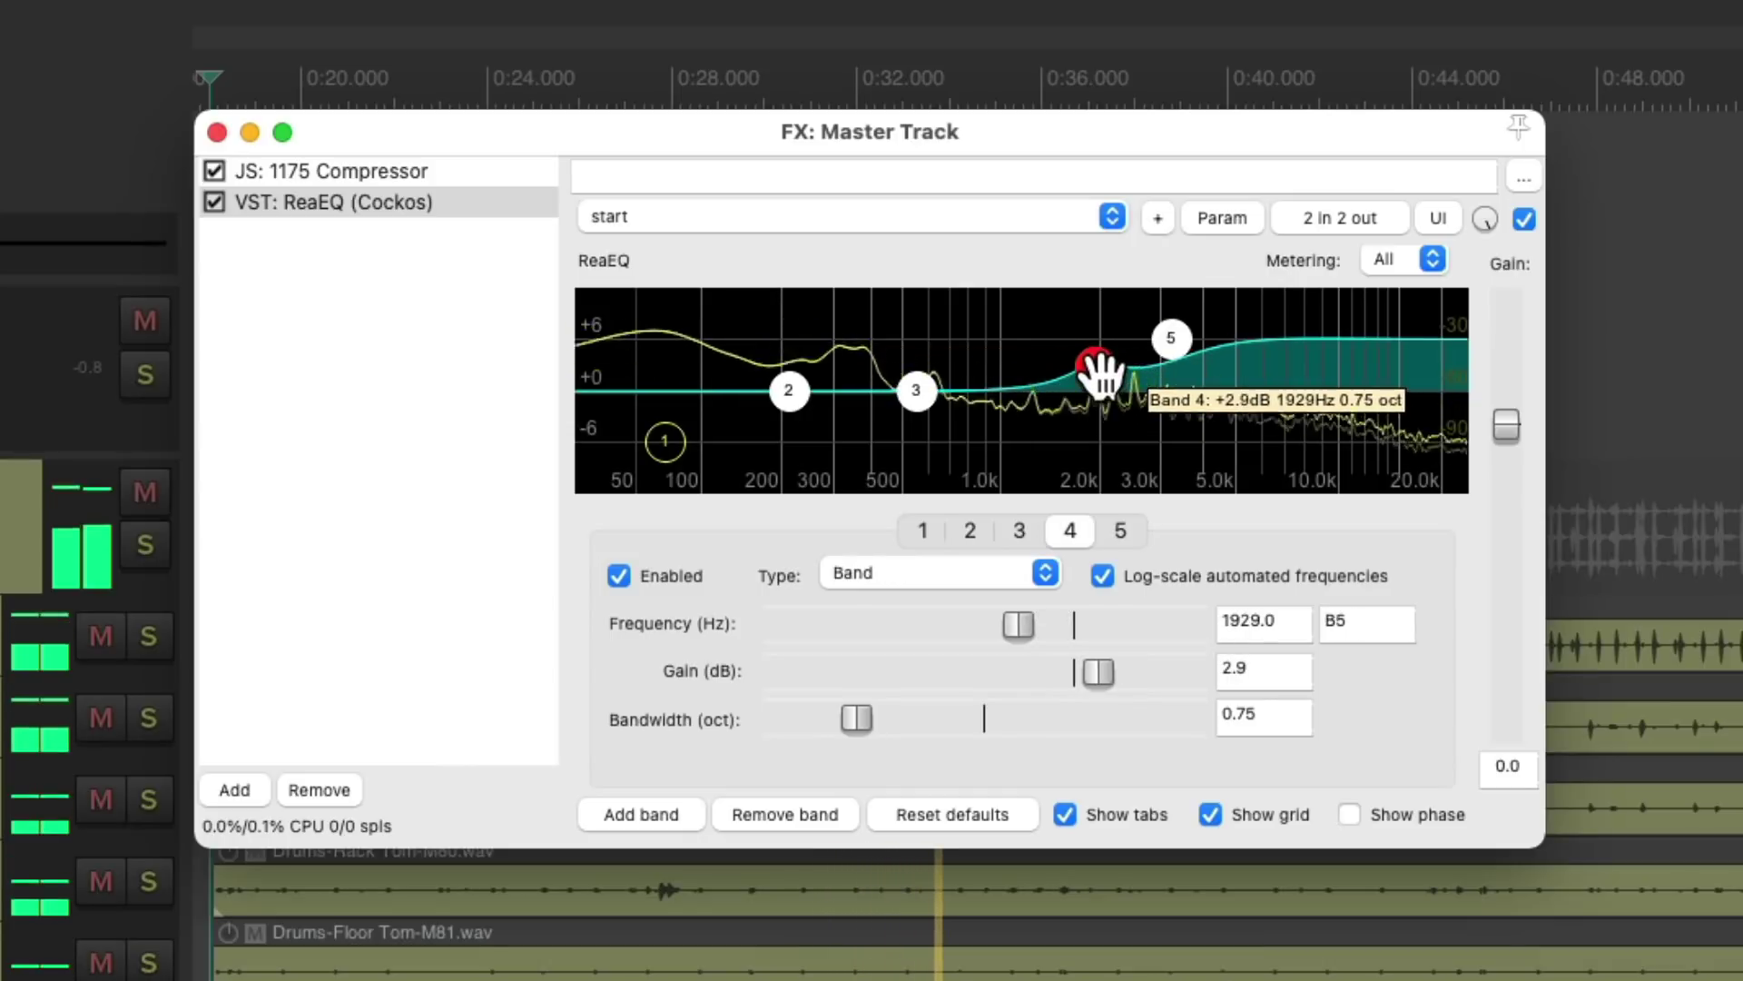
pyautogui.click(1171, 340)
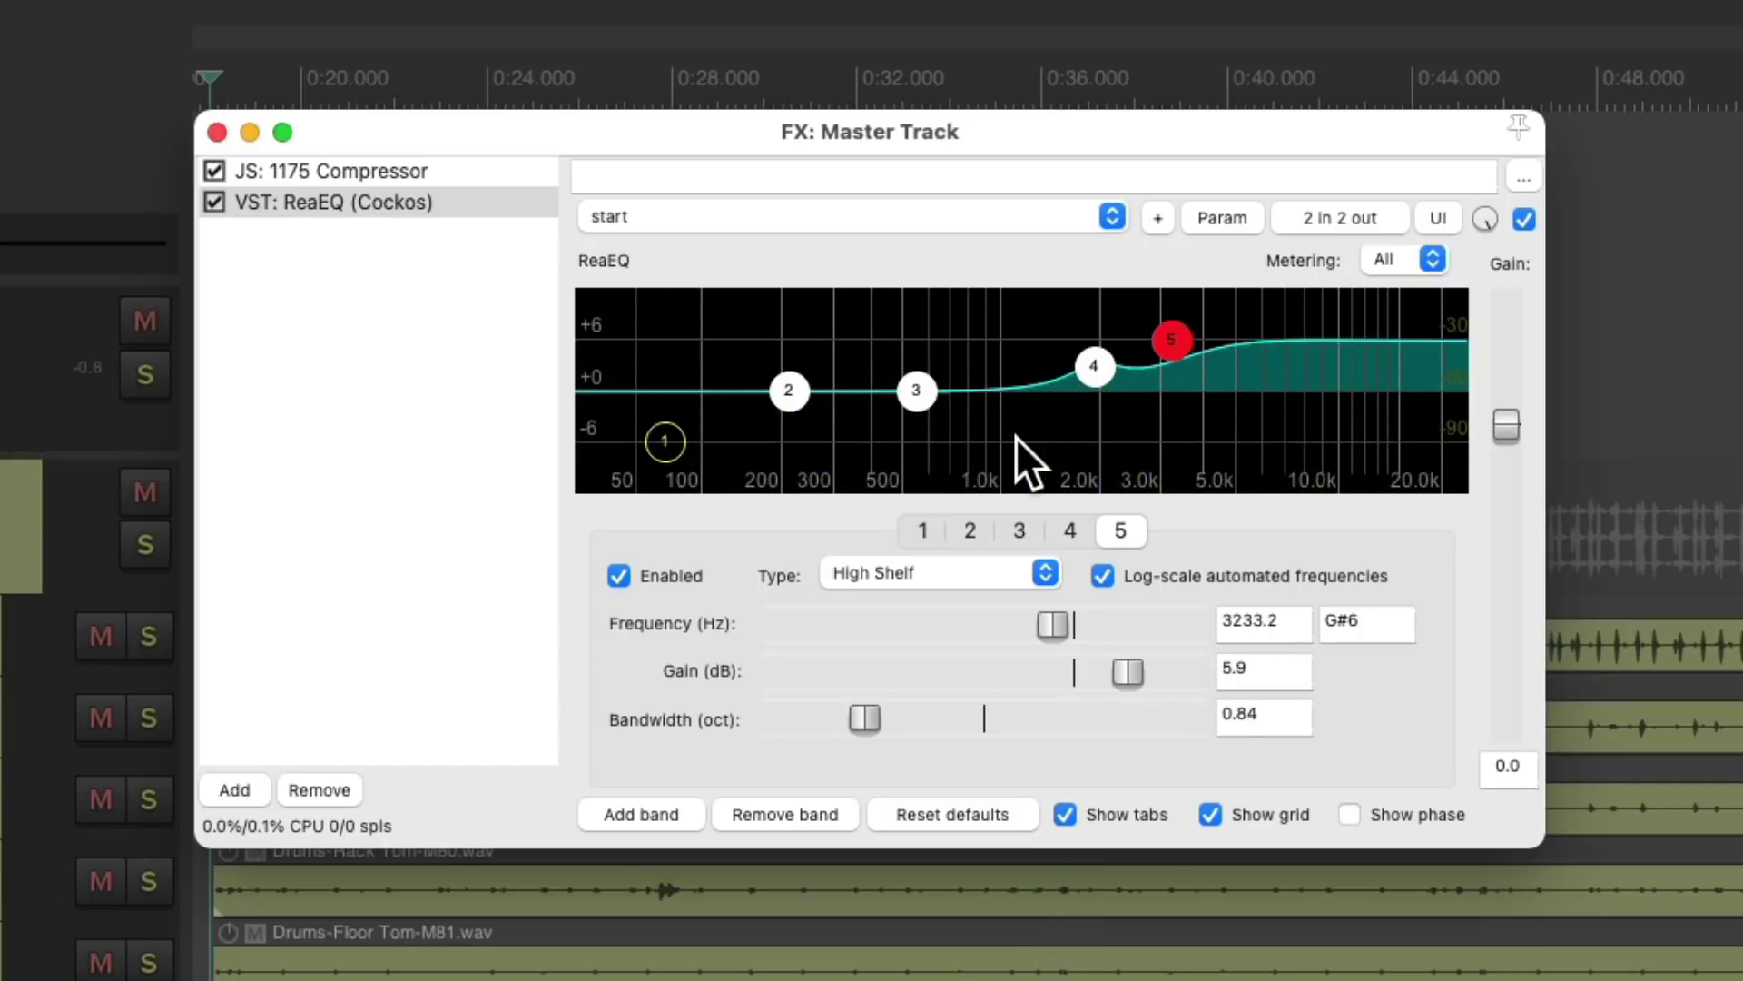
pyautogui.click(472, 201)
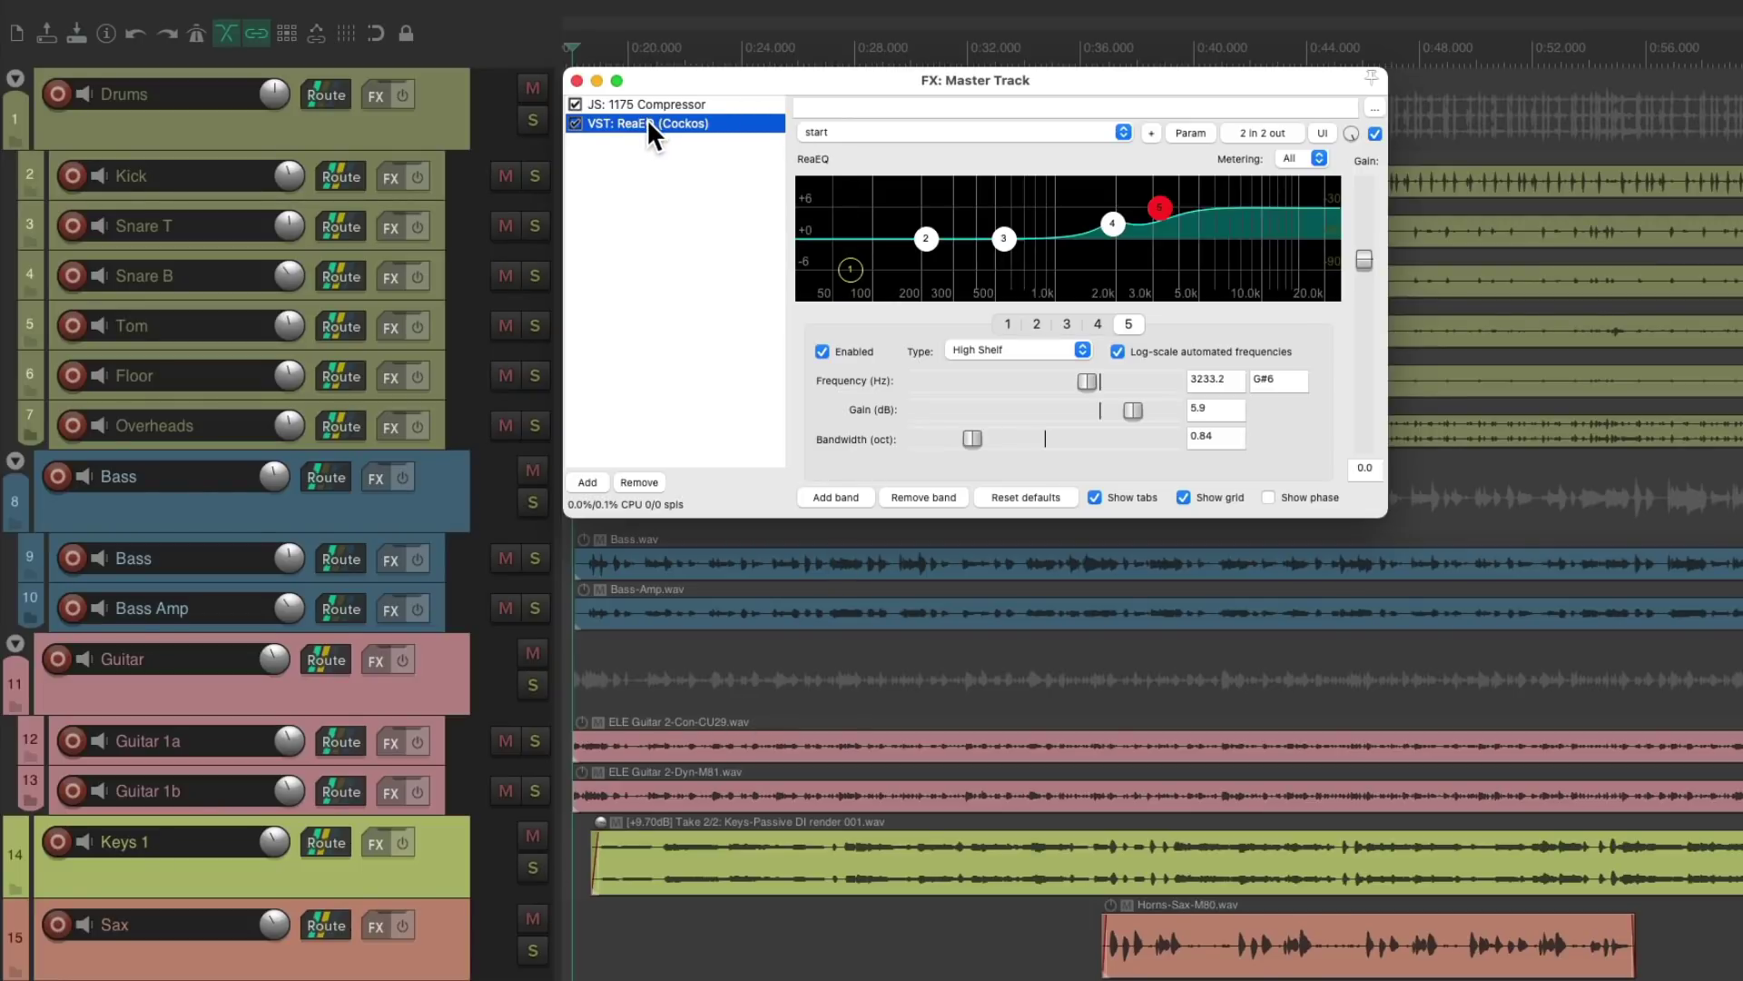
# Copy the master ReaEQ onto the Drums, Bass, Guitar, Keys 1 and Sax tracks, then select the master's ReaEQ.
pyautogui.moveTo(646, 121); pyautogui.dragTo(440, 111)
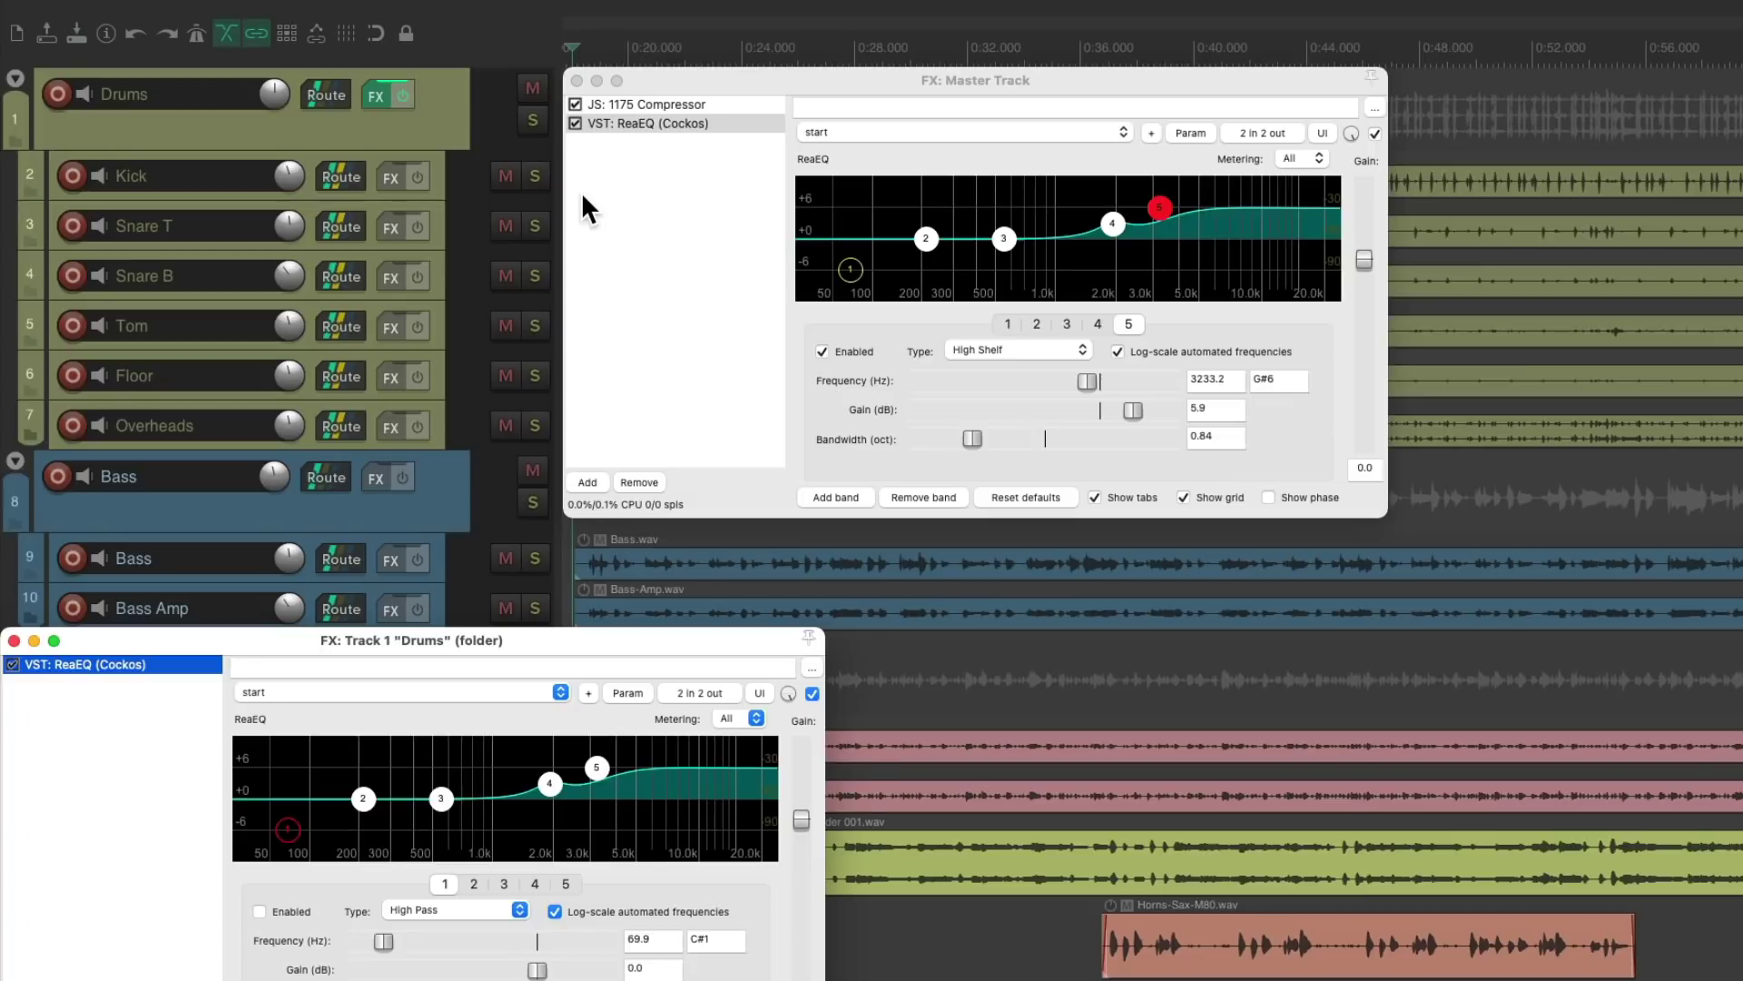
pyautogui.press('Escape')
pyautogui.moveTo(650, 128); pyautogui.dragTo(455, 509)
pyautogui.press('Escape')
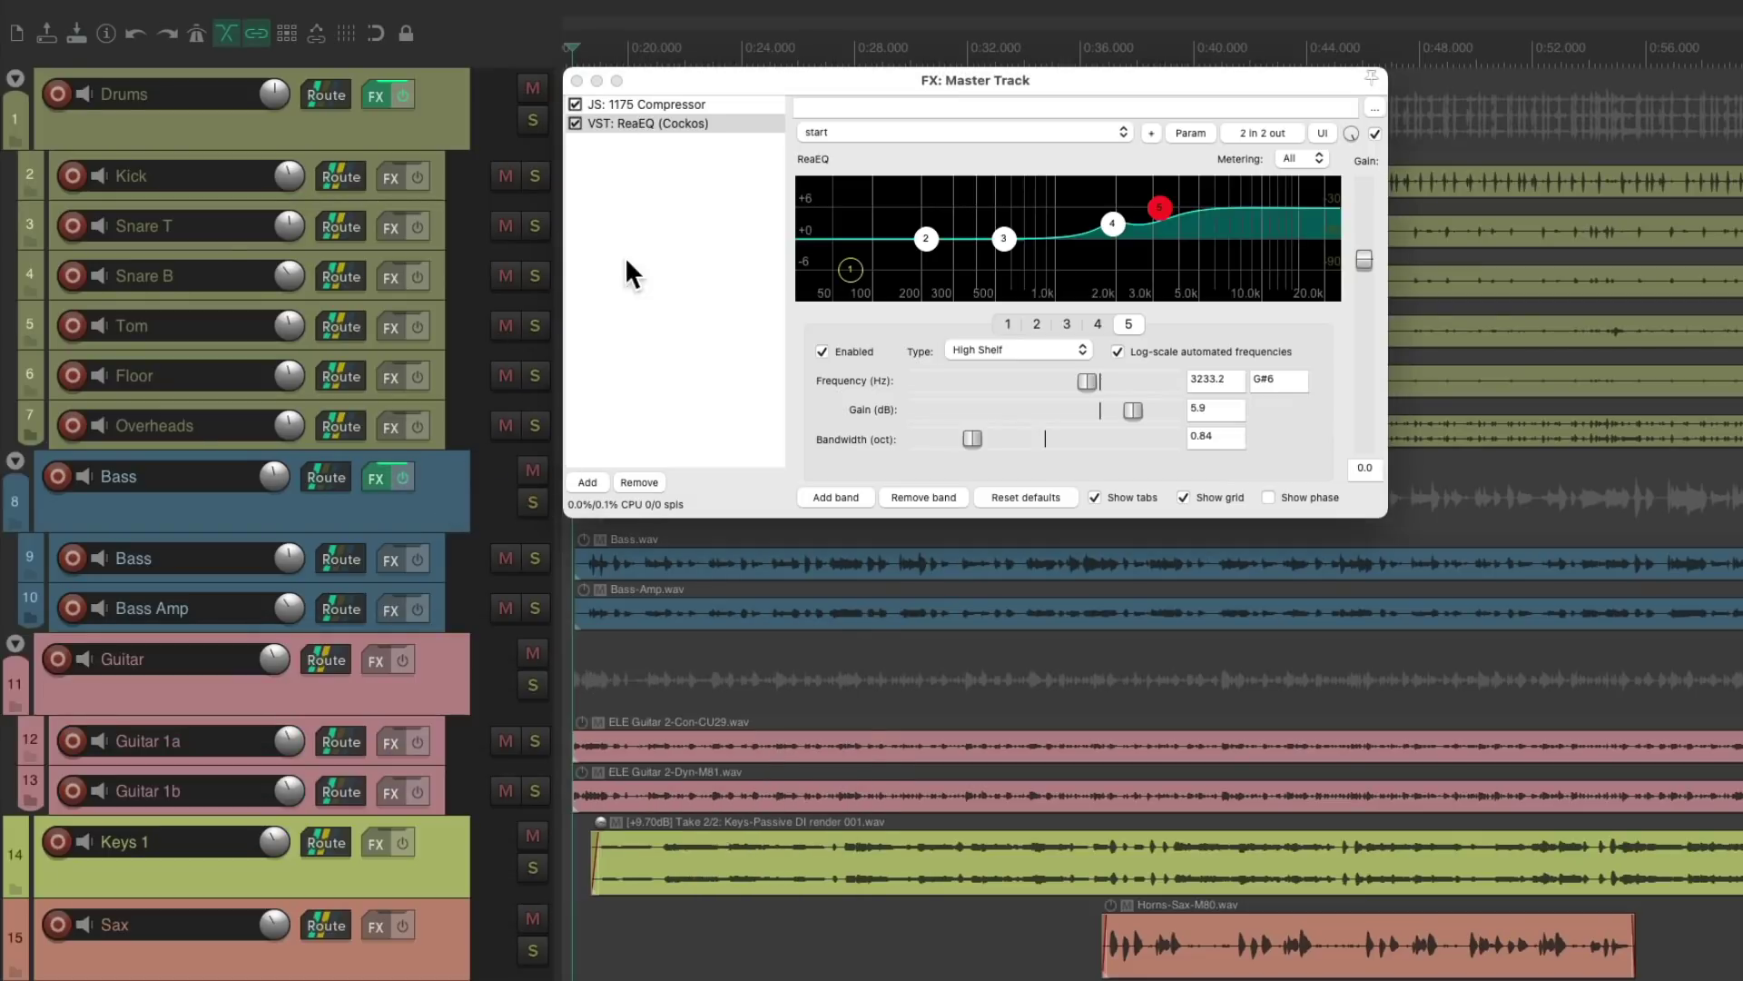
pyautogui.moveTo(641, 124); pyautogui.dragTo(438, 669)
pyautogui.press('Escape')
pyautogui.moveTo(463, 870); pyautogui.dragTo(452, 868)
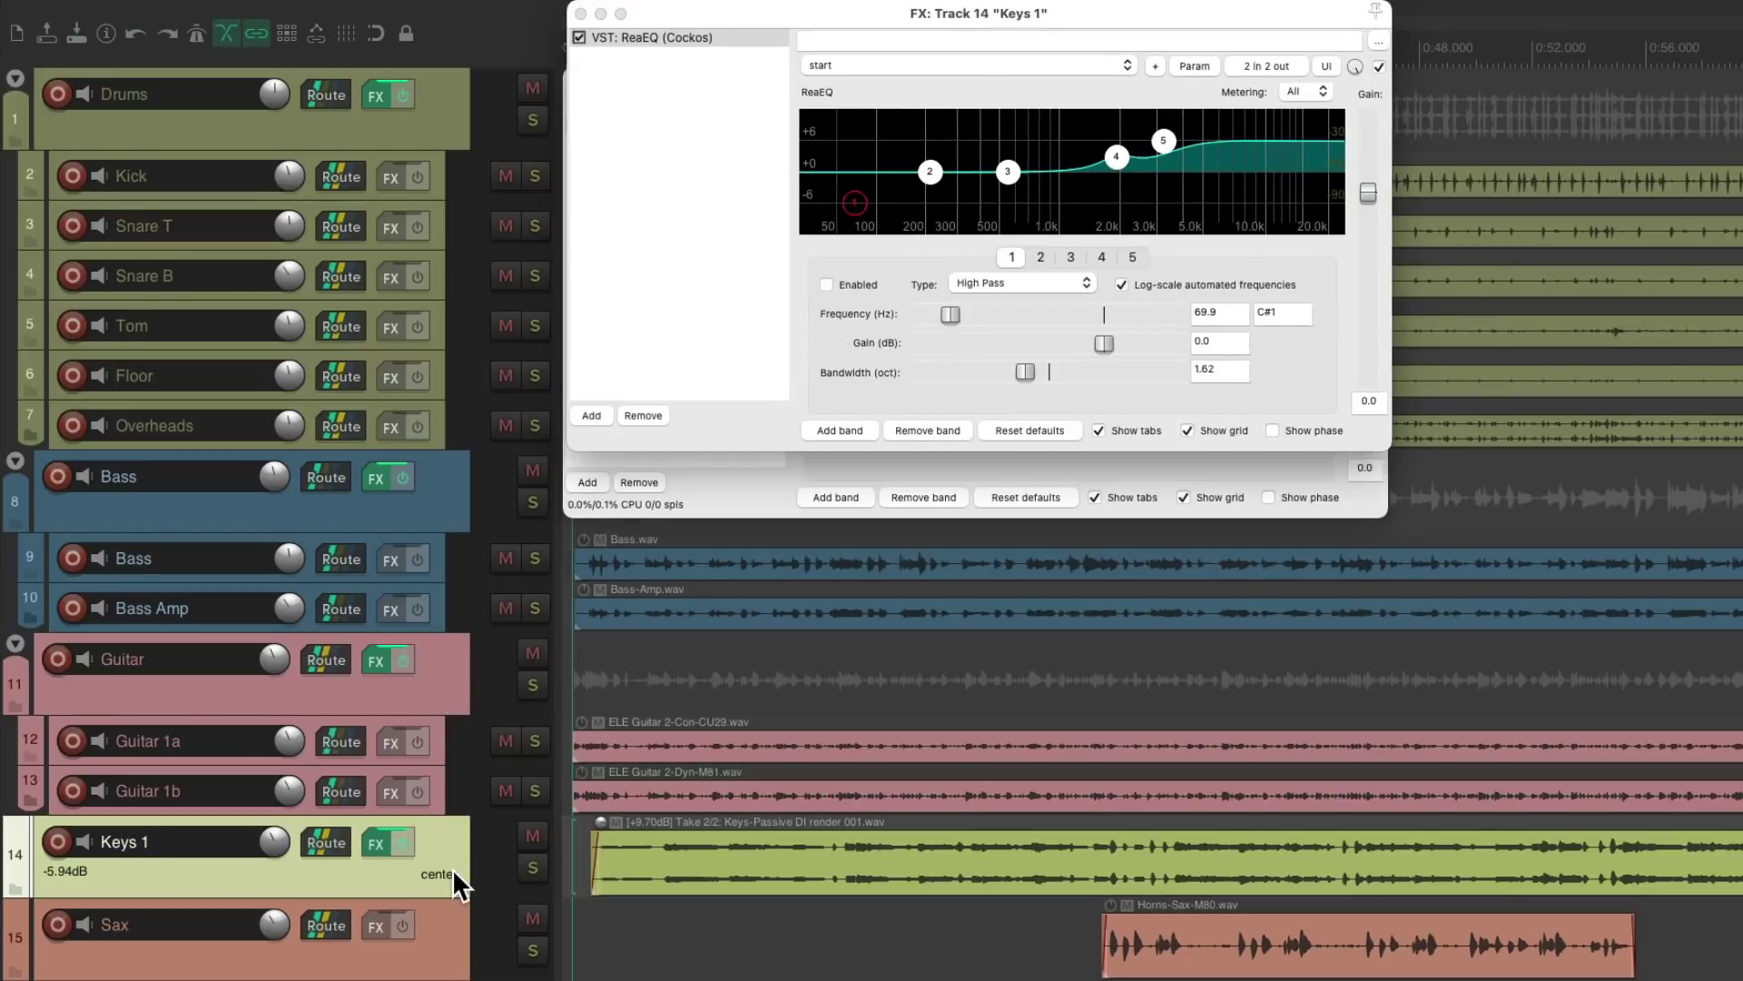
pyautogui.press('Escape')
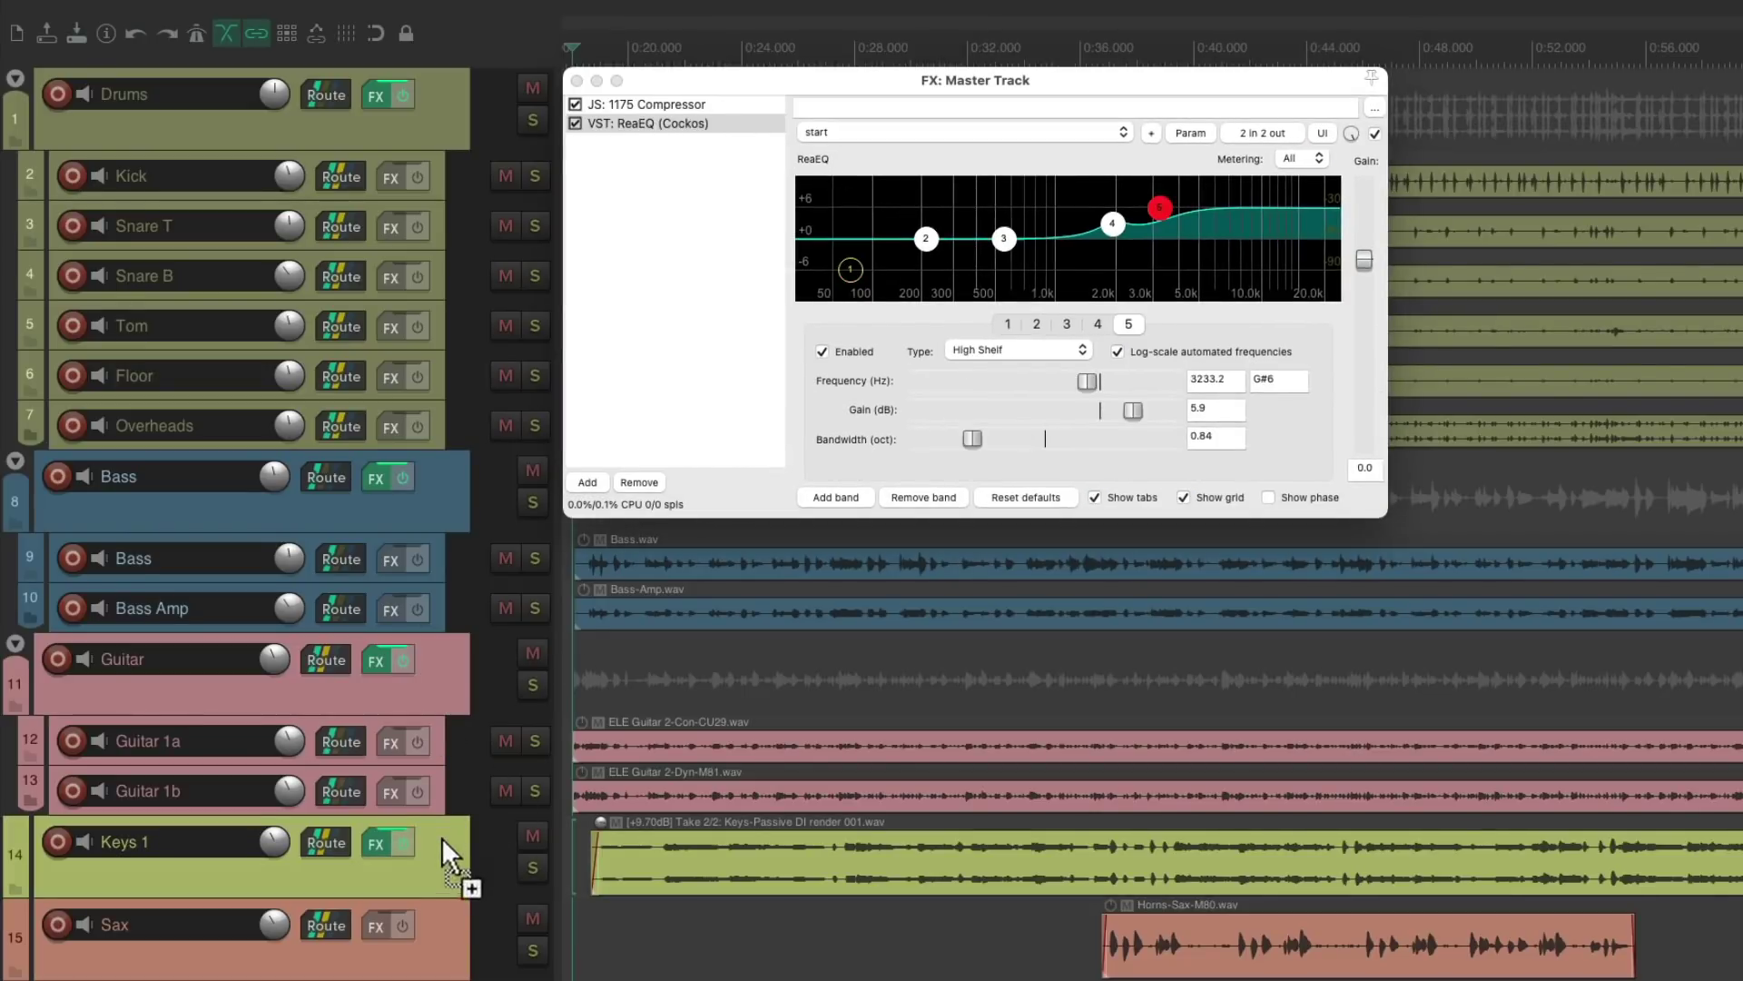
pyautogui.moveTo(439, 908); pyautogui.dragTo(439, 906)
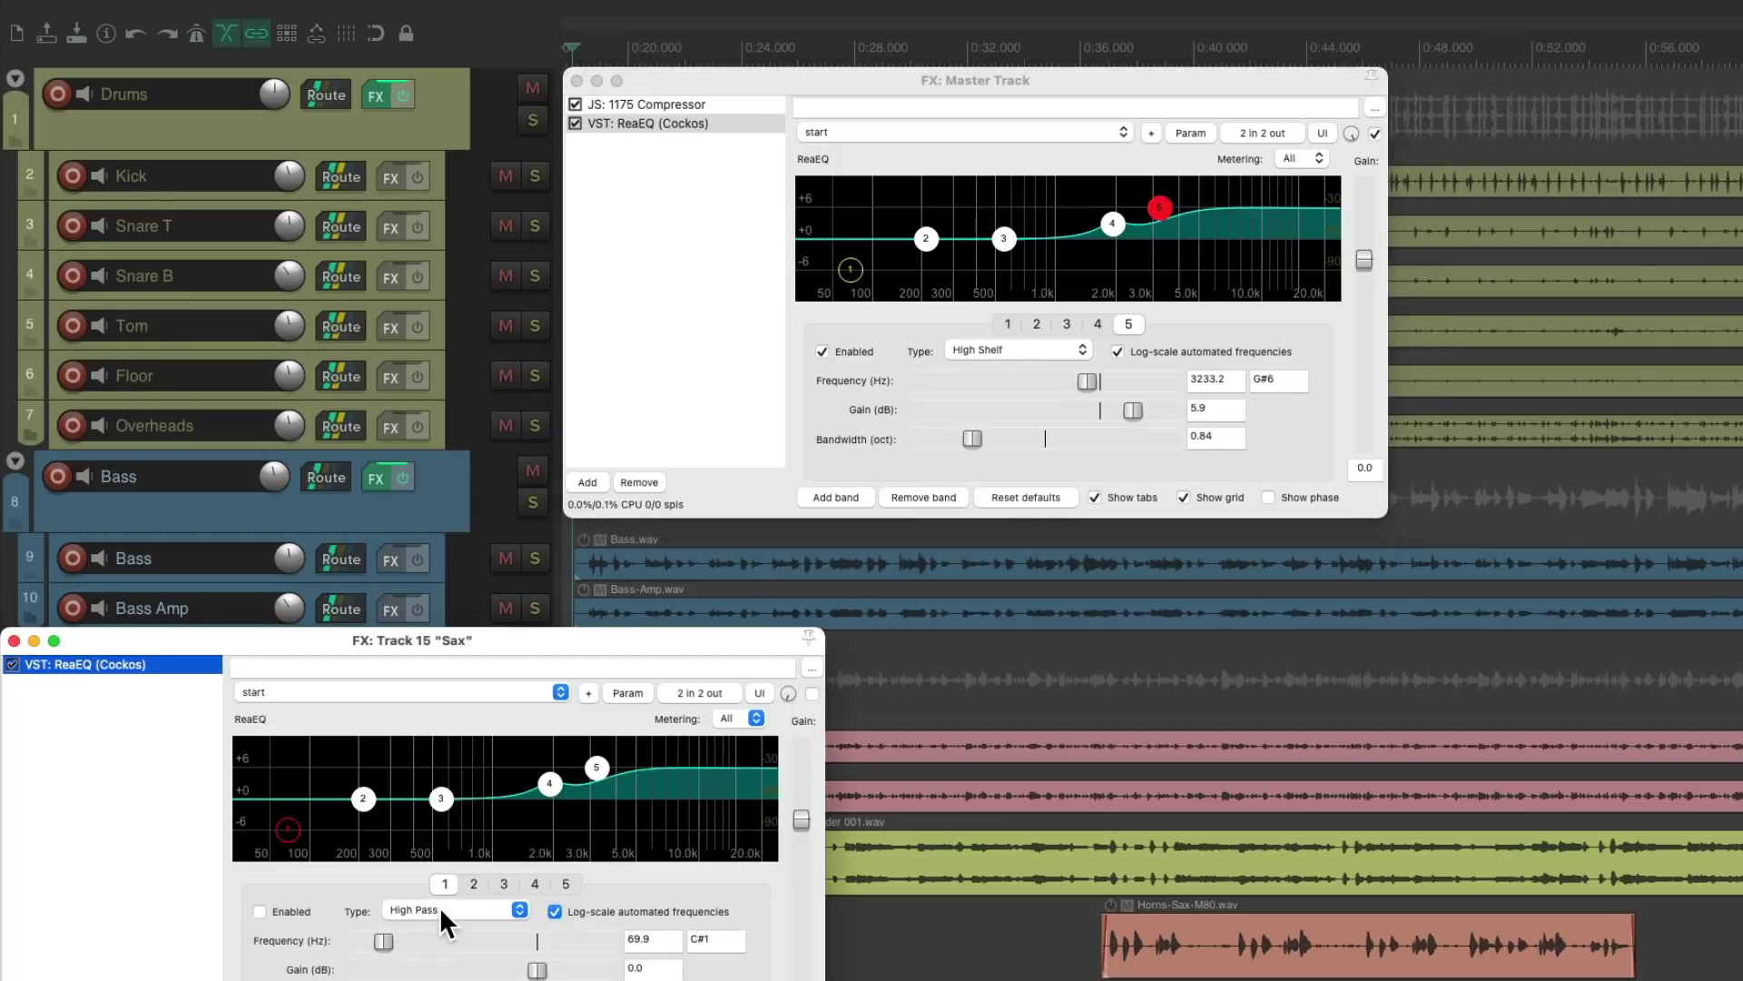
pyautogui.press('Escape')
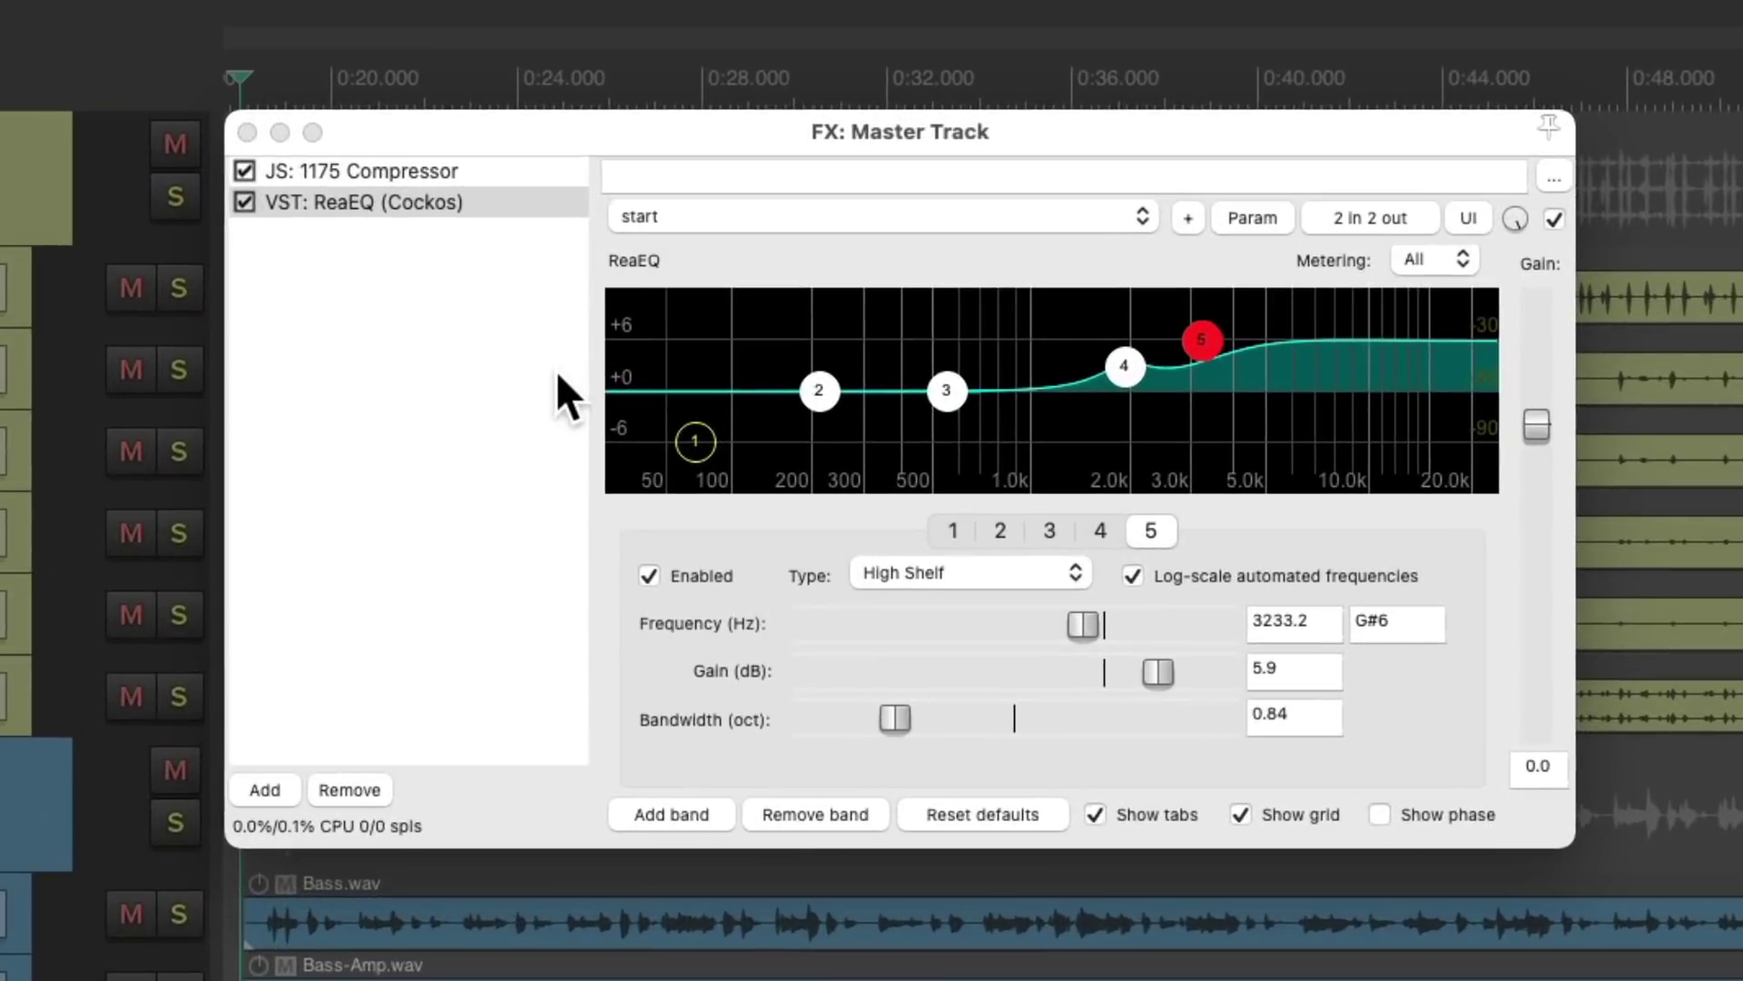
pyautogui.click(525, 195)
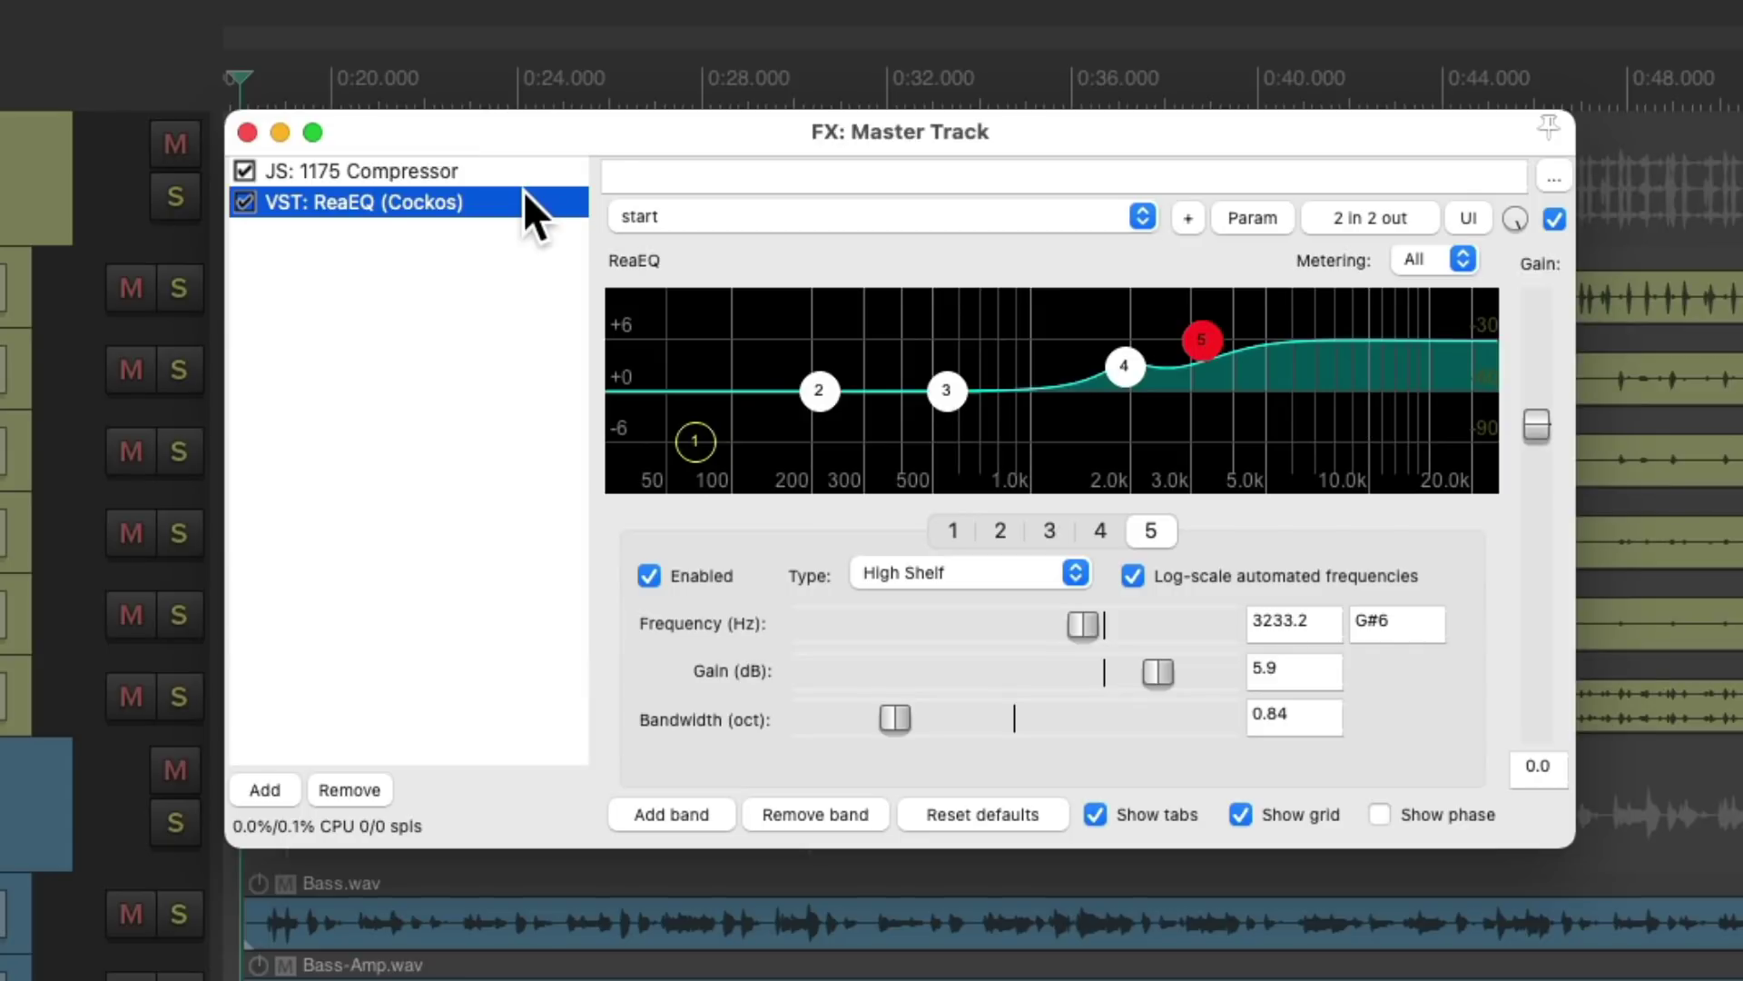
# Delete ReaEQ from the master chain, leaving only the 1175 Compressor, and briefly play the mix.
pyautogui.press('Delete')
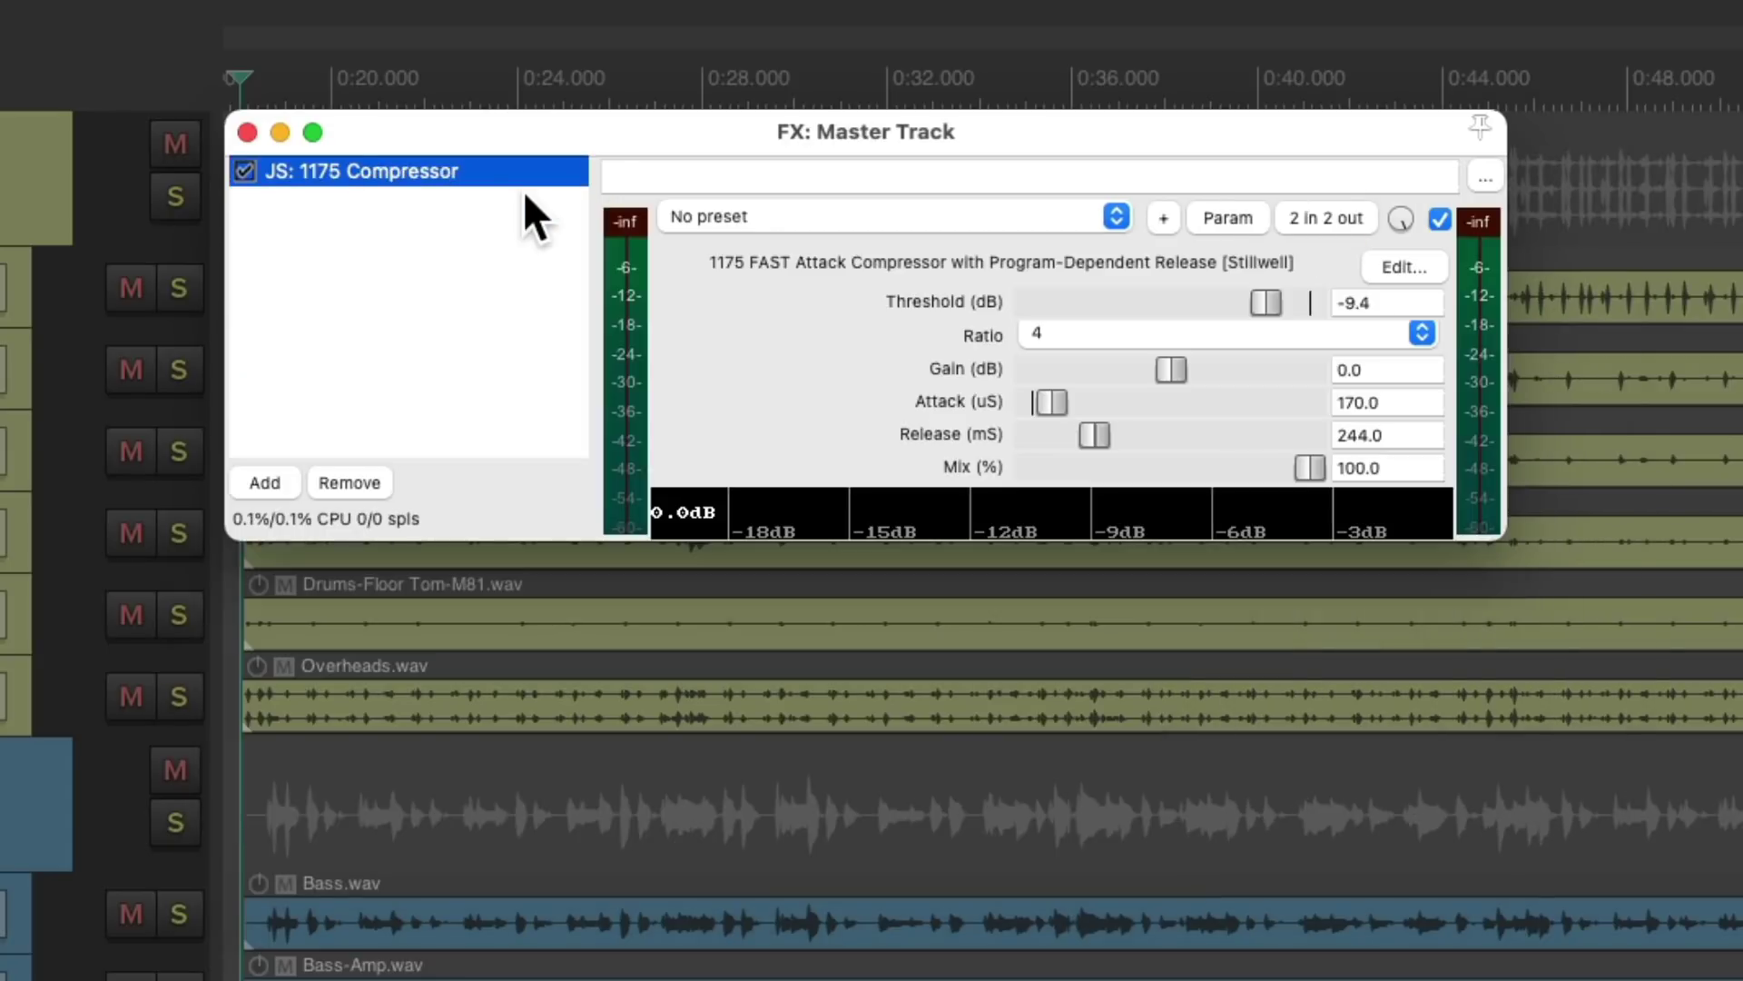
pyautogui.click(244, 133)
pyautogui.press('space')
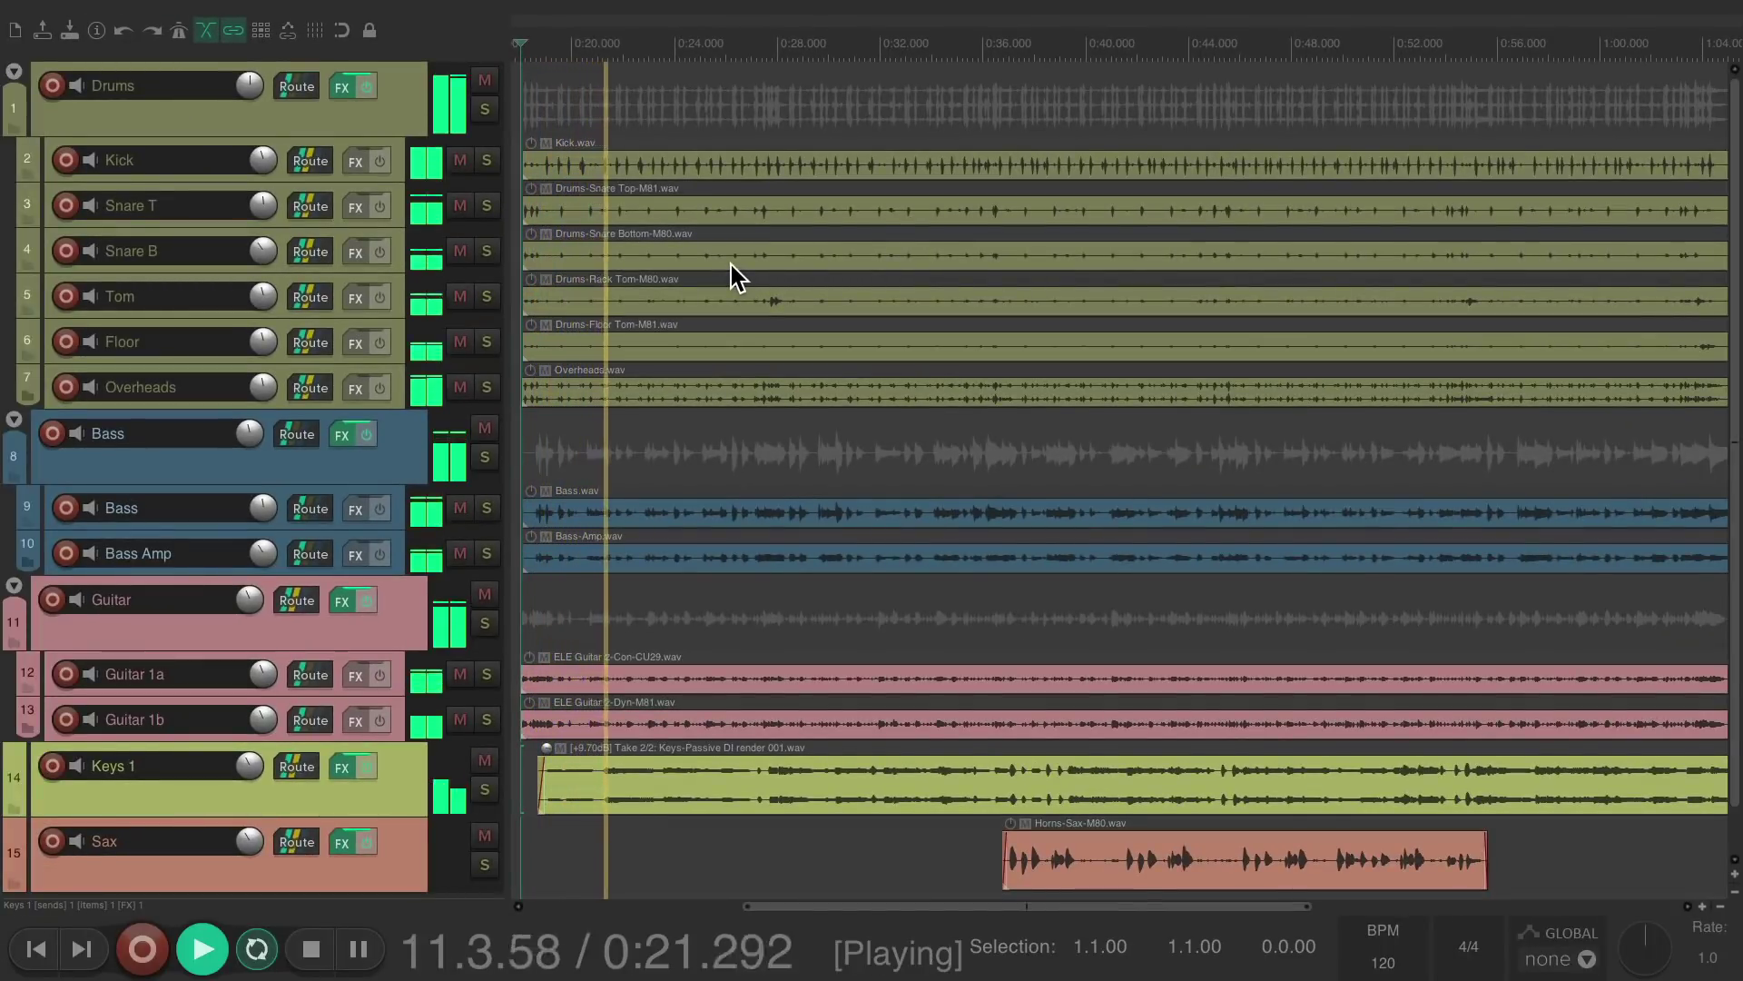
pyautogui.press('space')
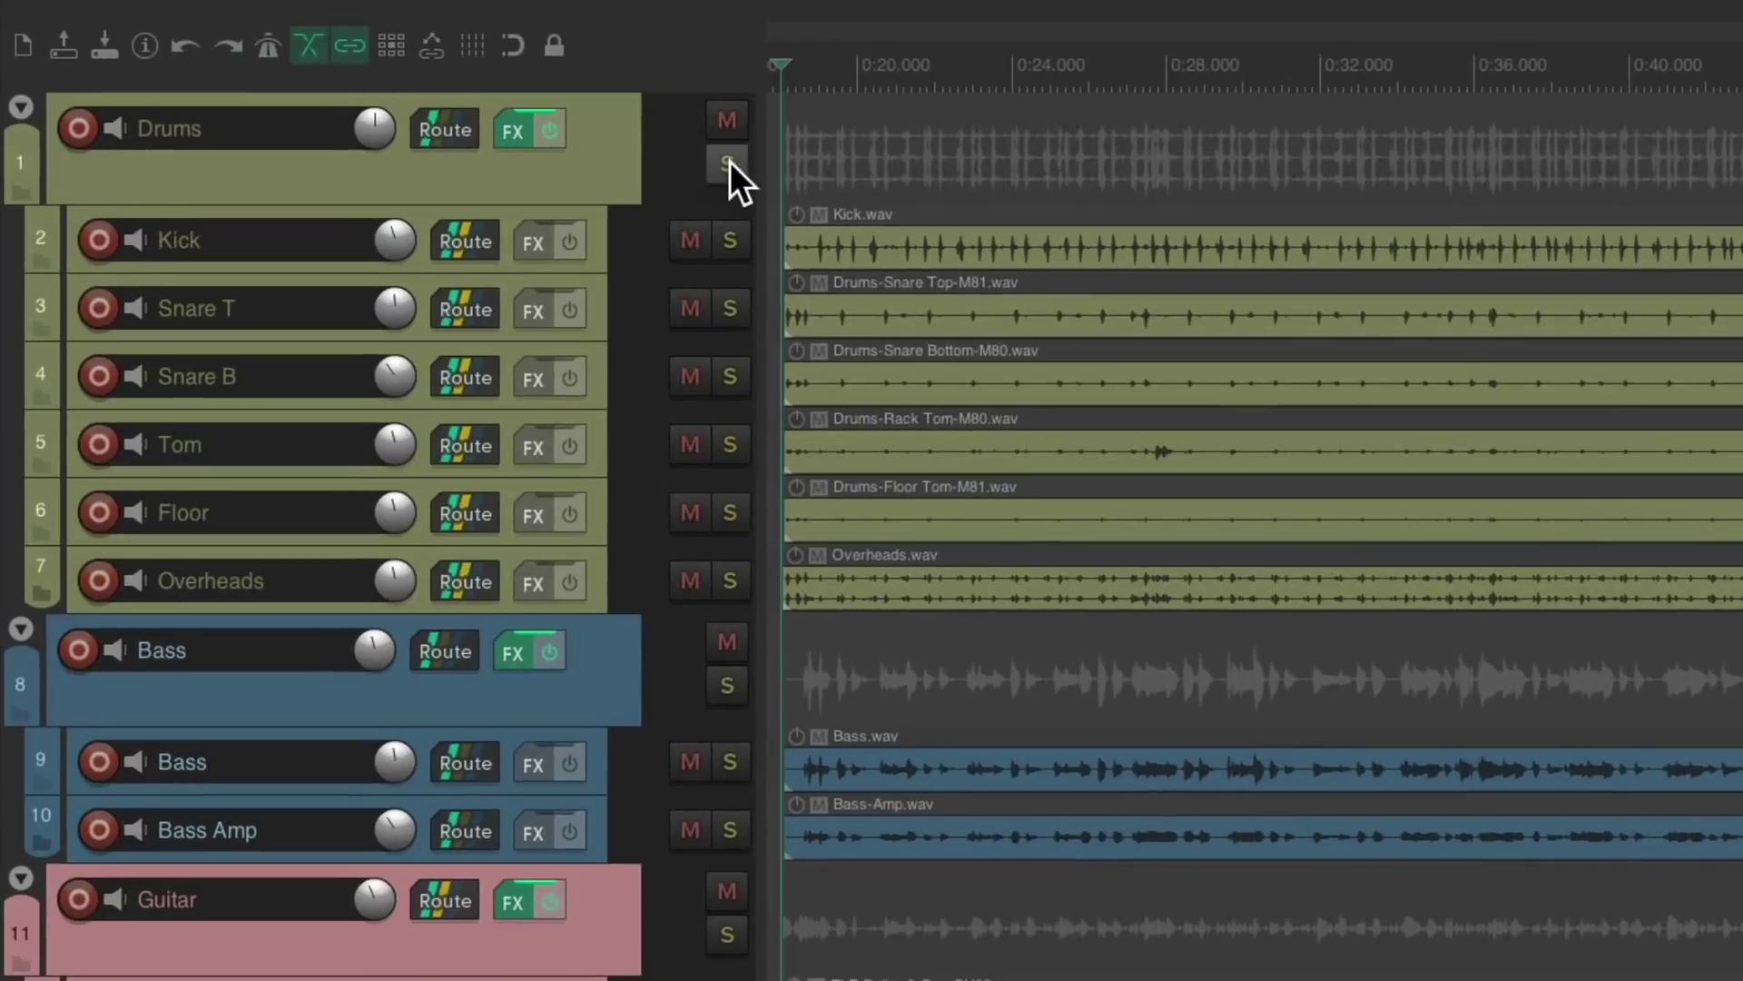
# Solo the Drums folder and raise its ReaEQ high shelf to about +8 dB while listening.
pyautogui.click(728, 163)
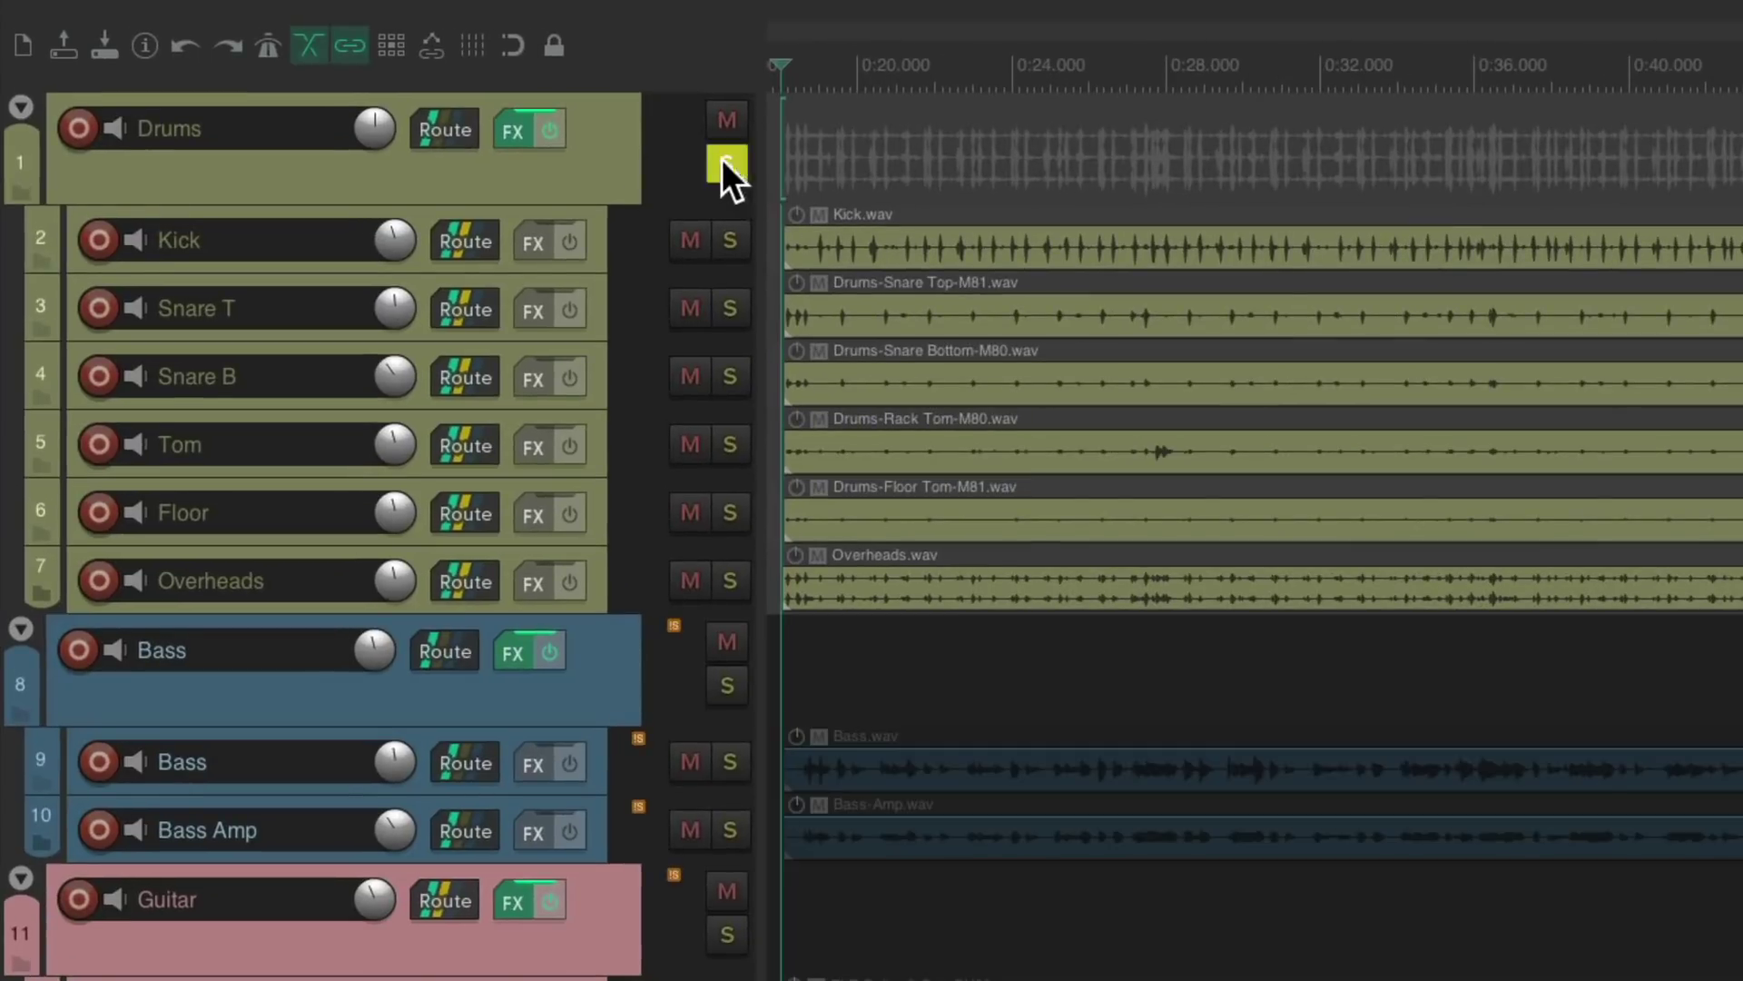
pyautogui.click(525, 129)
pyautogui.press('space')
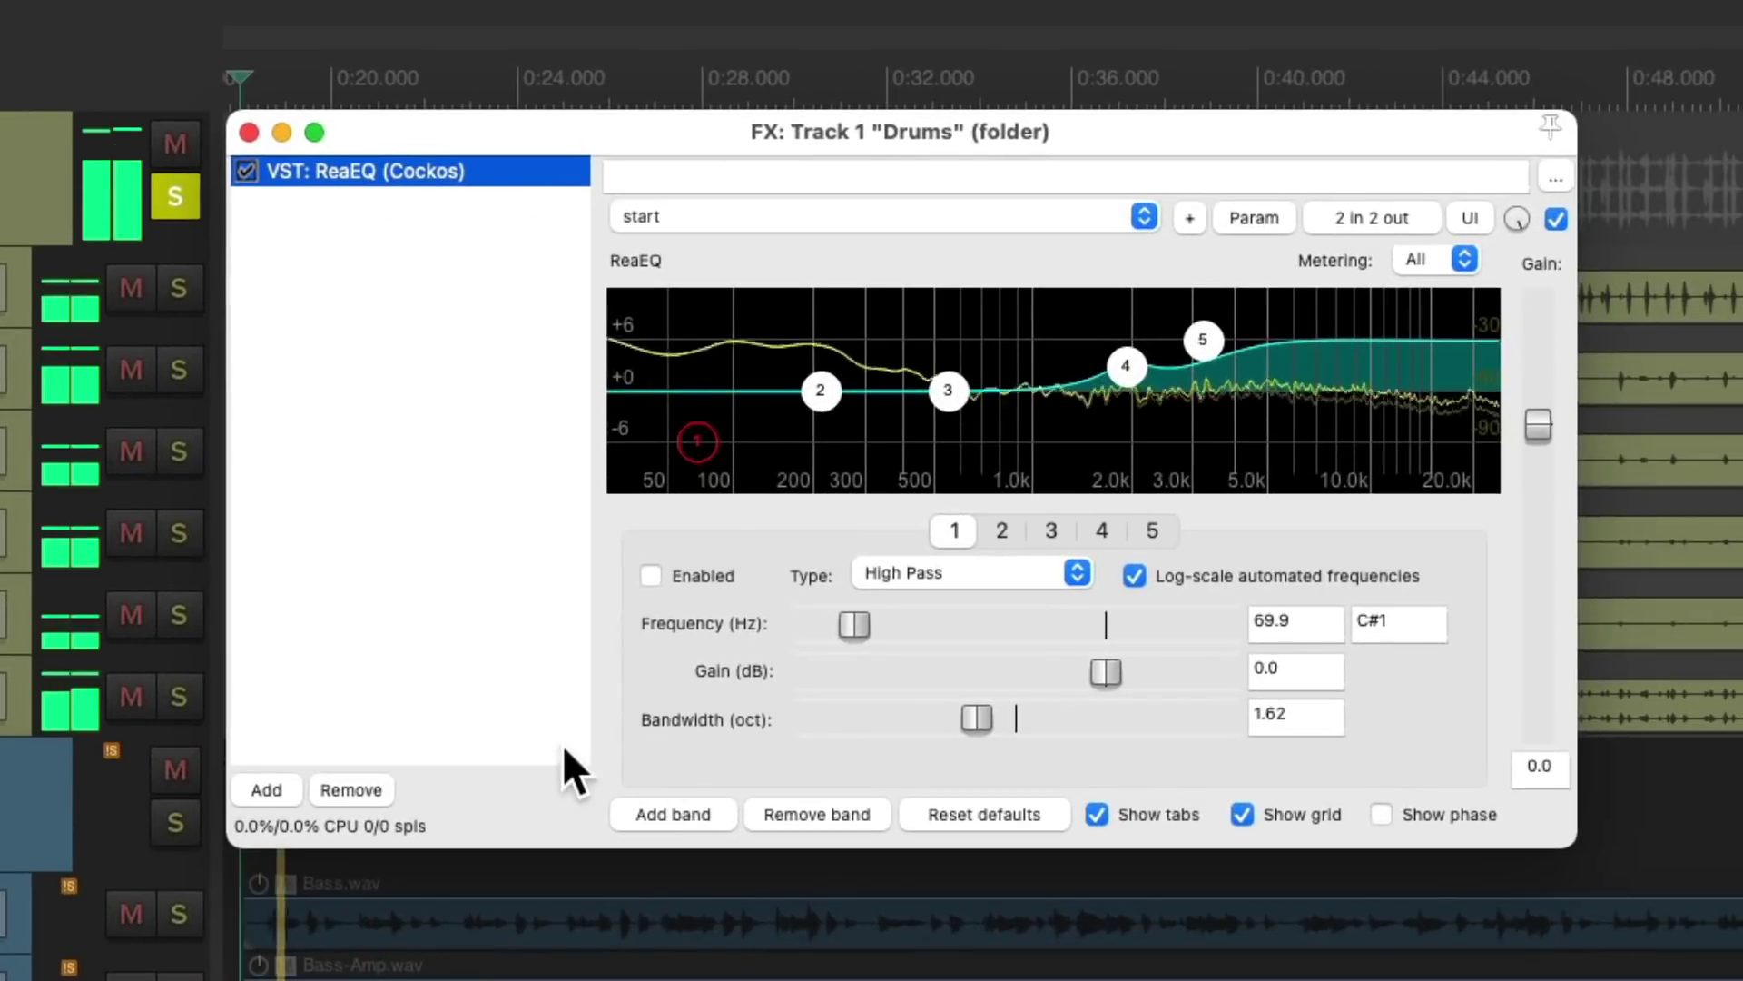
pyautogui.moveTo(1207, 339)
pyautogui.mouseDown()
pyautogui.moveTo(1214, 390)
pyautogui.moveTo(1217, 317)
pyautogui.mouseUp()
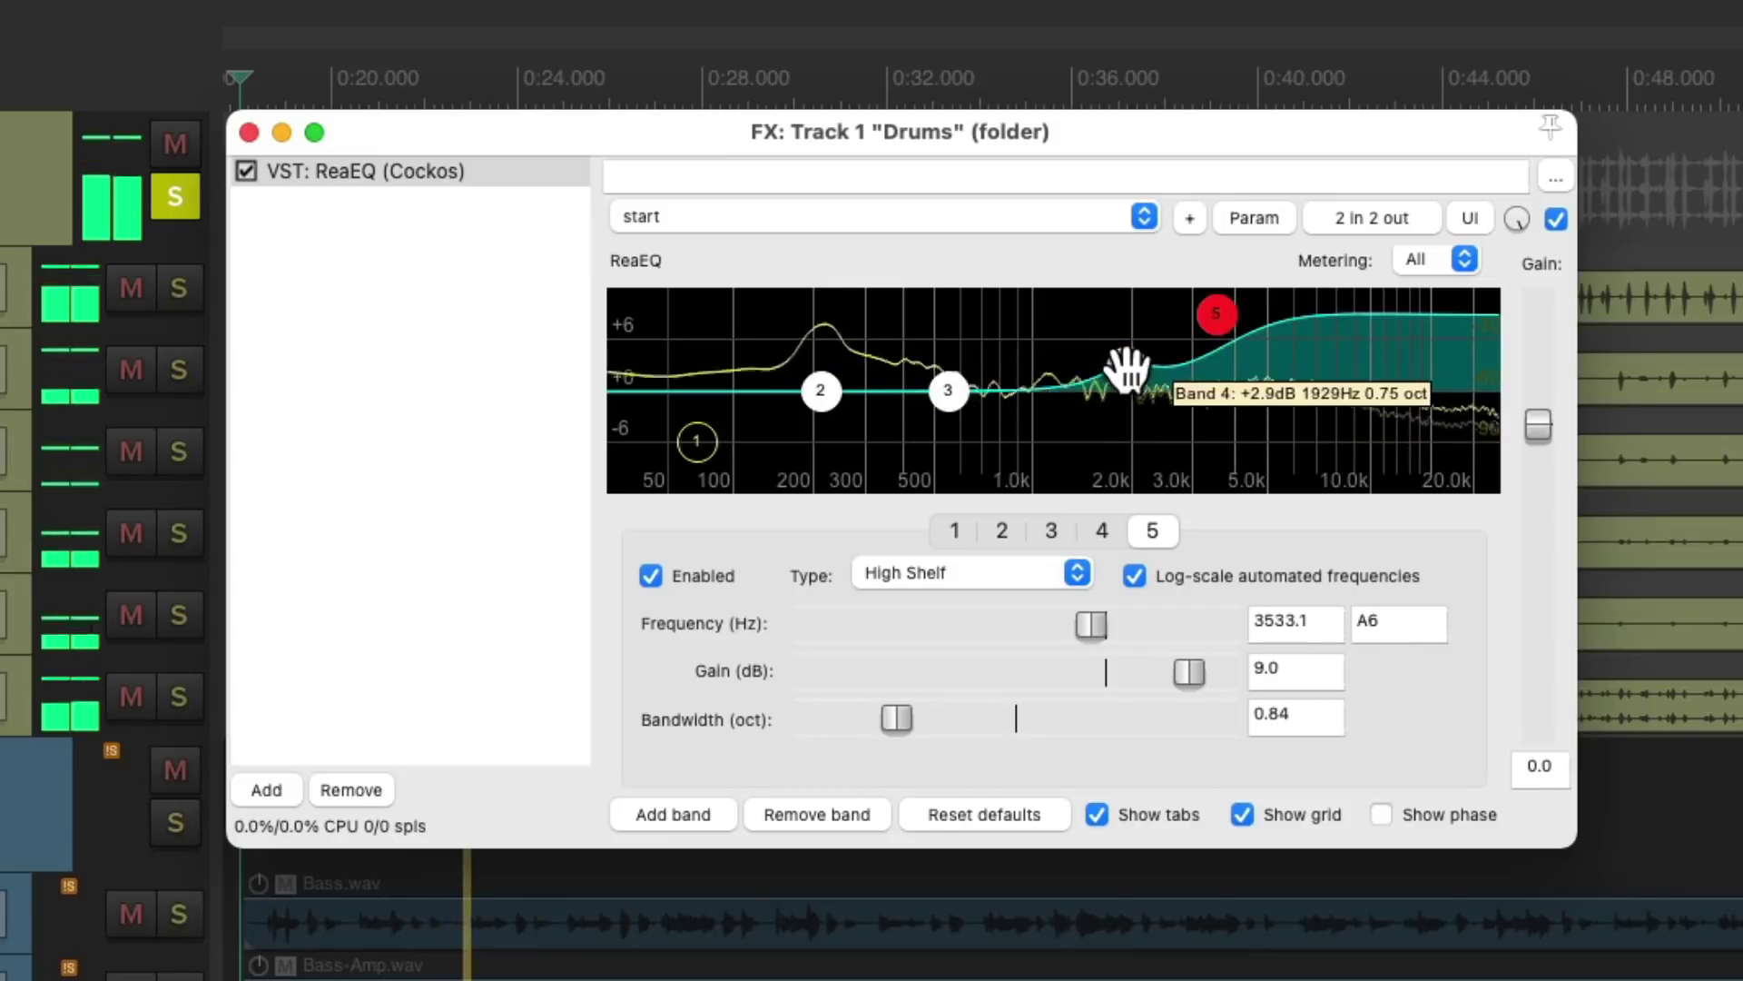
pyautogui.moveTo(1126, 368); pyautogui.dragTo(1129, 361)
pyautogui.moveTo(1226, 313); pyautogui.dragTo(1226, 318)
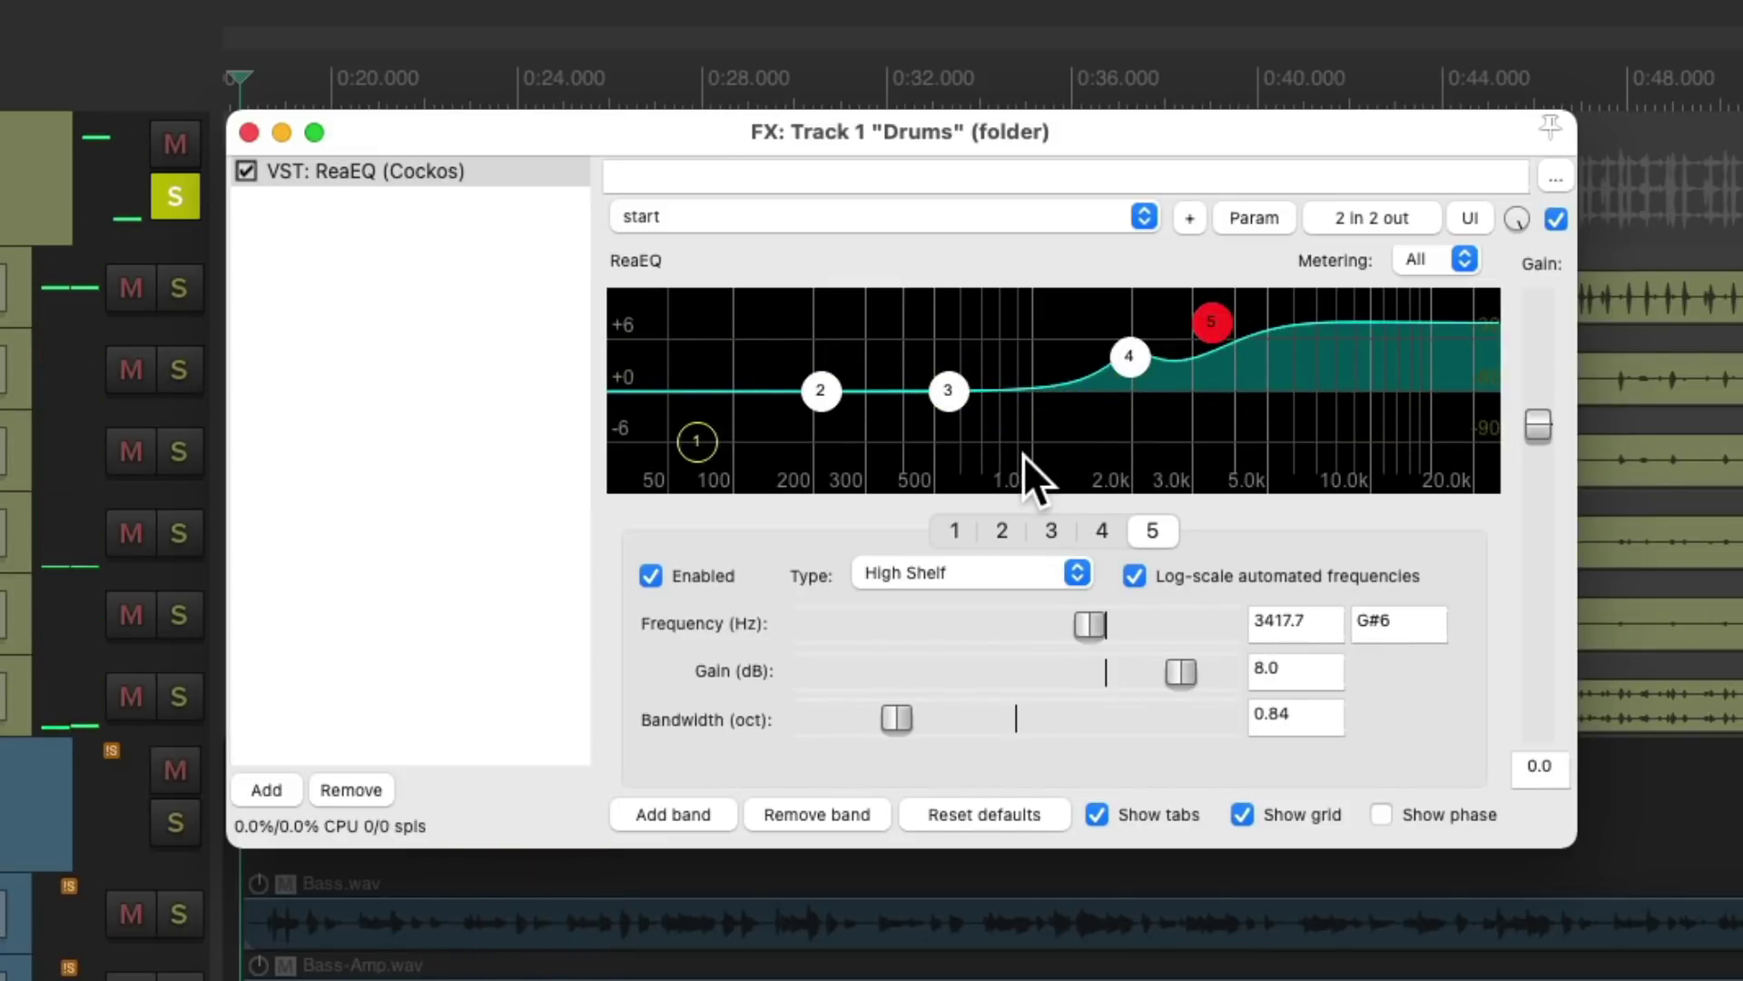
# Add a 1175 Compressor ahead of the drum ReaEQ with threshold about -9.2 dB, attack 130, release 232.
pyautogui.doubleClick(458, 325)
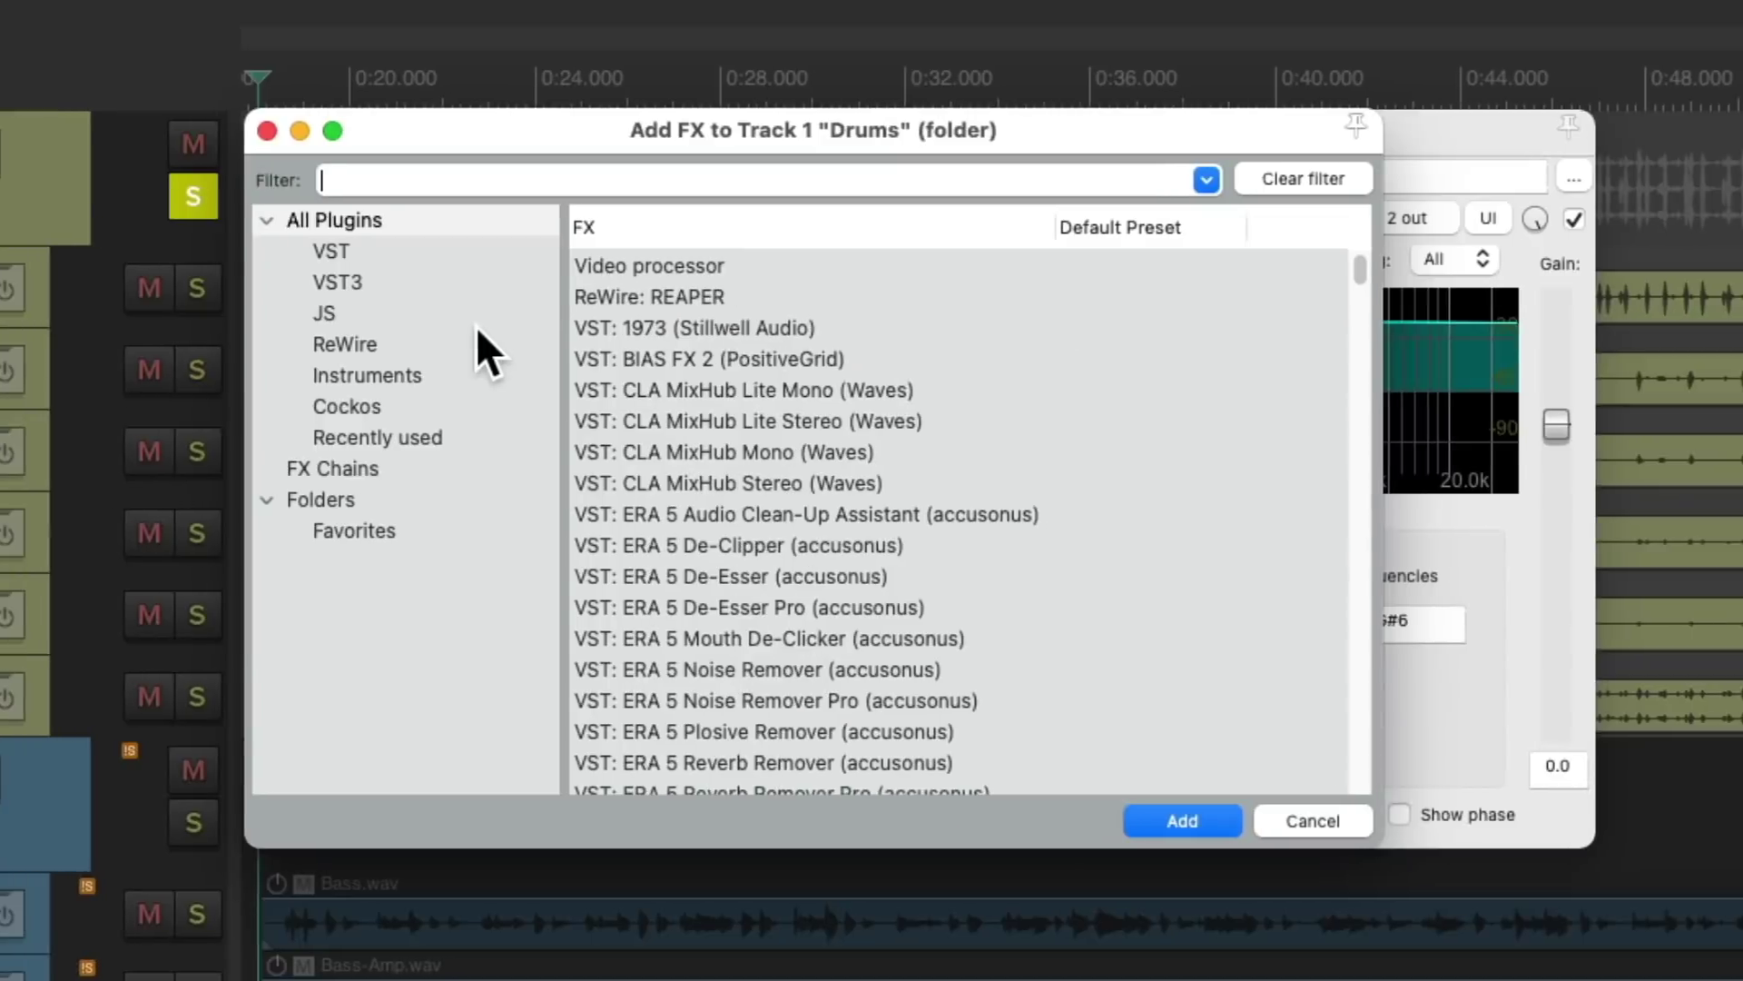
pyautogui.write('1175')
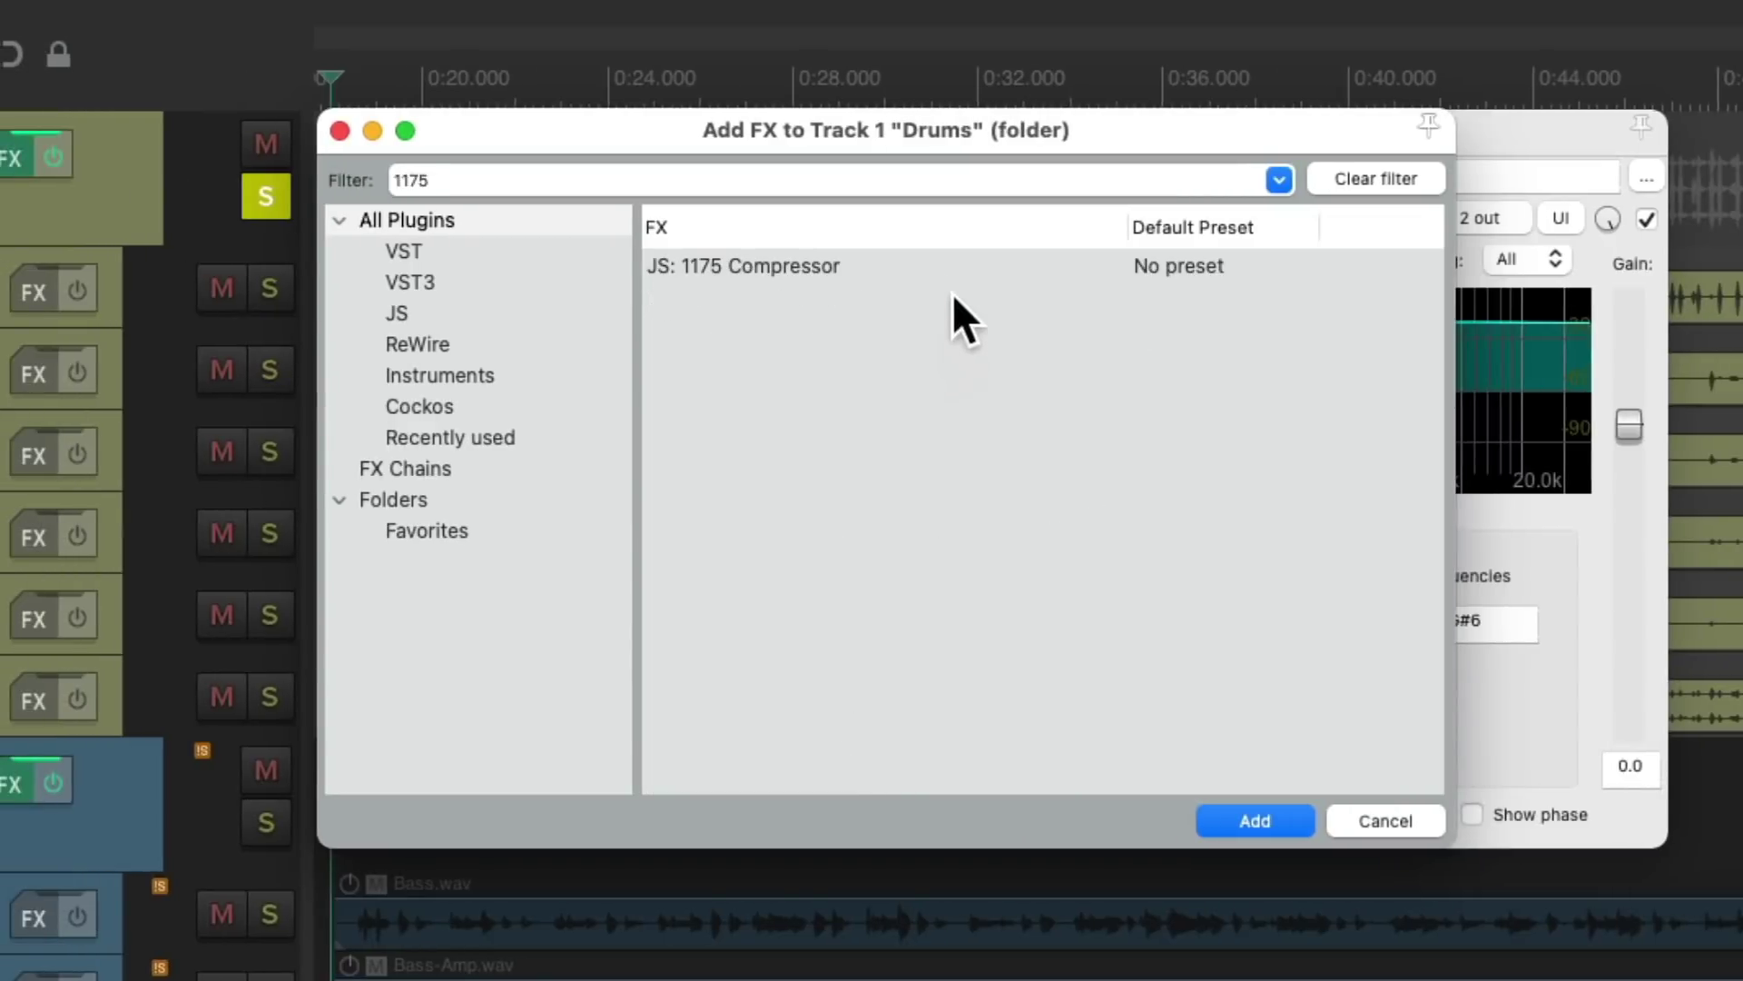
pyautogui.click(875, 265)
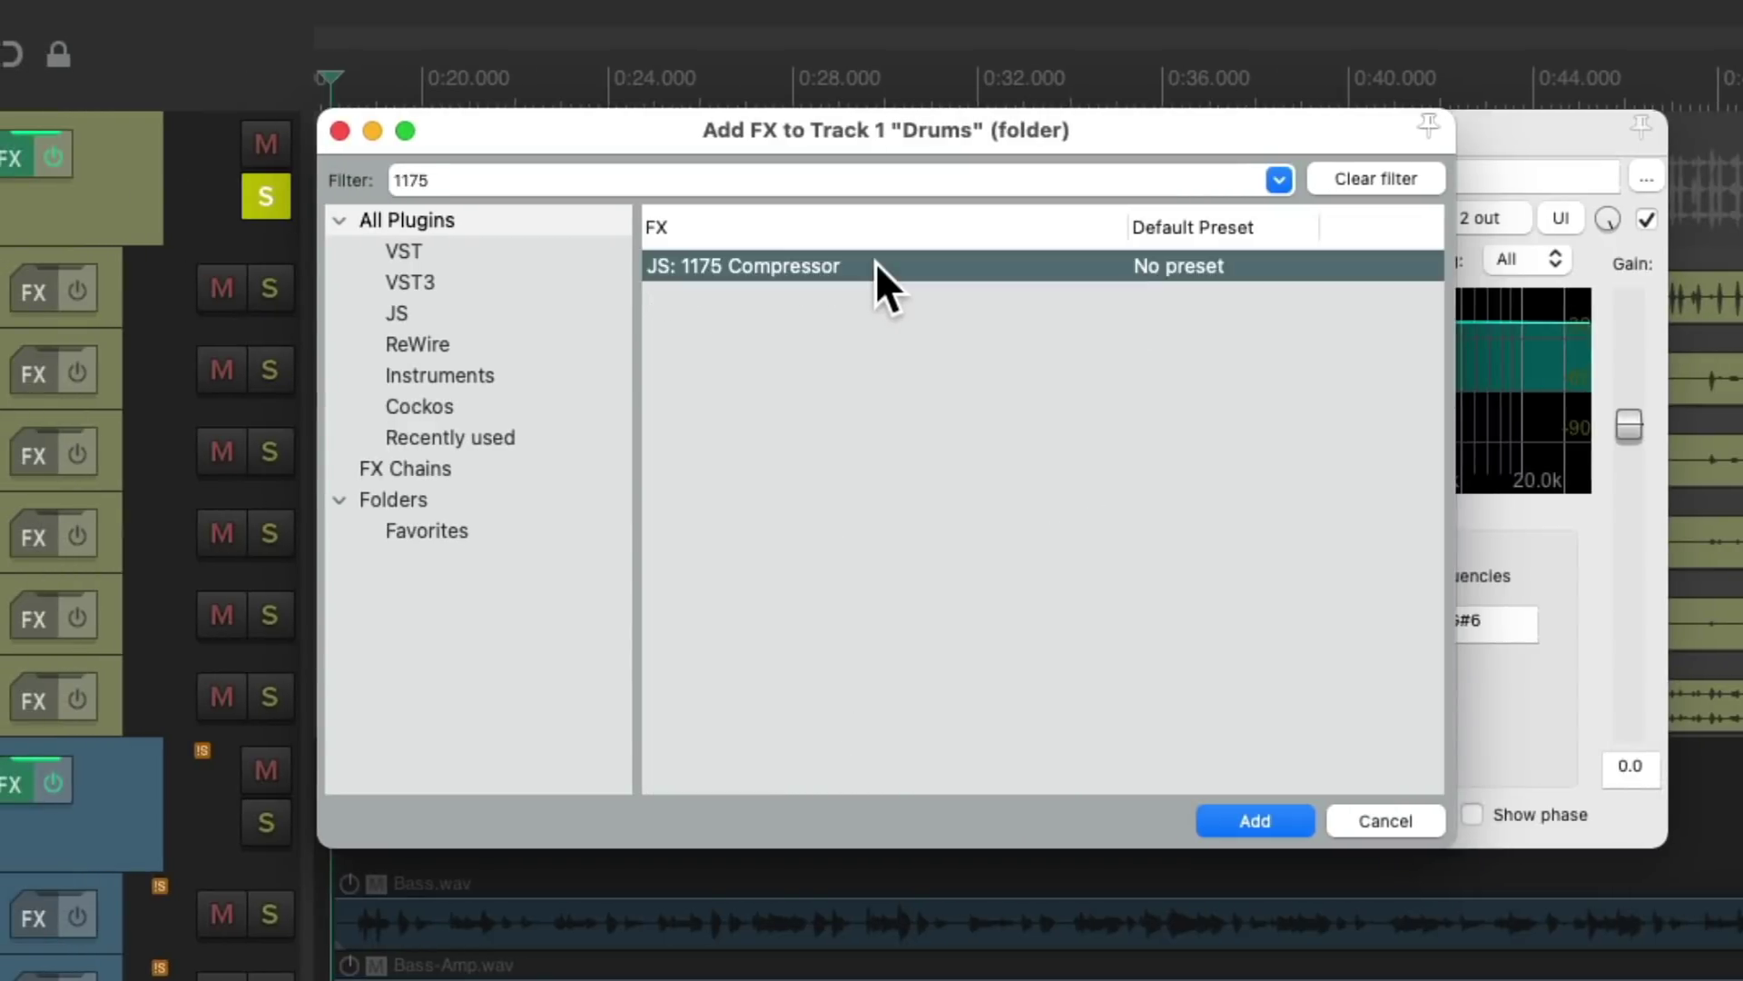
pyautogui.doubleClick(826, 265)
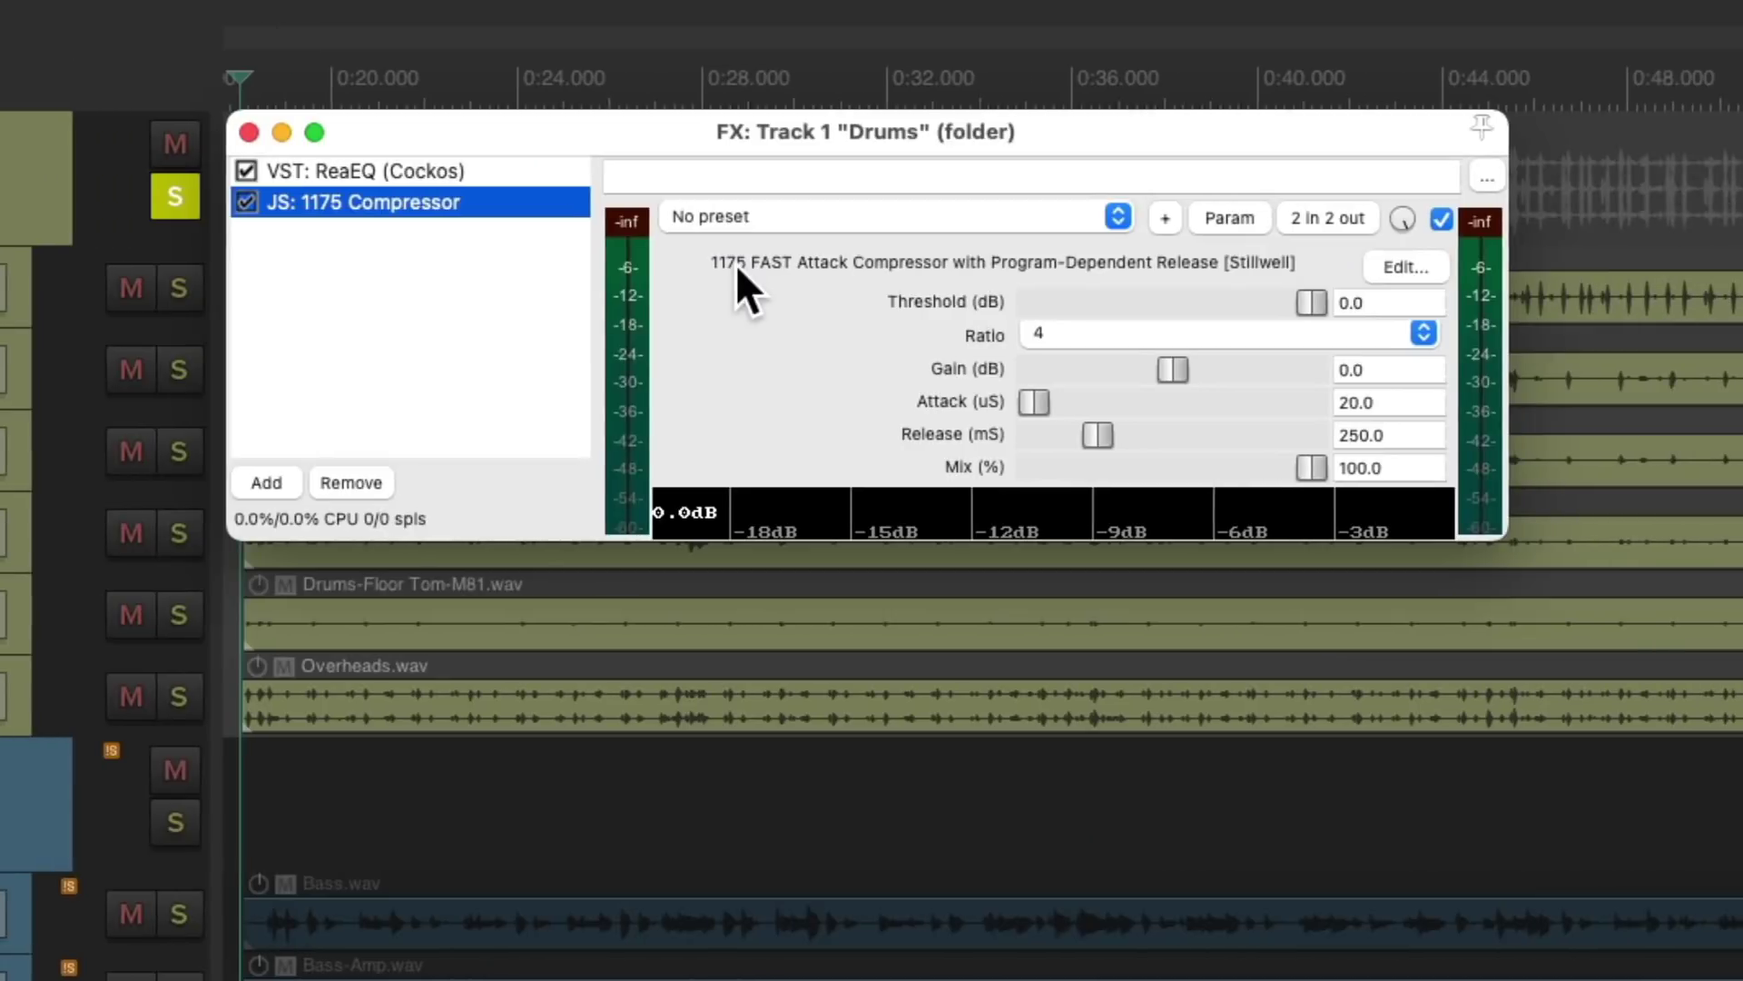
pyautogui.moveTo(450, 210); pyautogui.dragTo(450, 173)
pyautogui.press('space')
pyautogui.moveTo(1309, 307); pyautogui.dragTo(1258, 319)
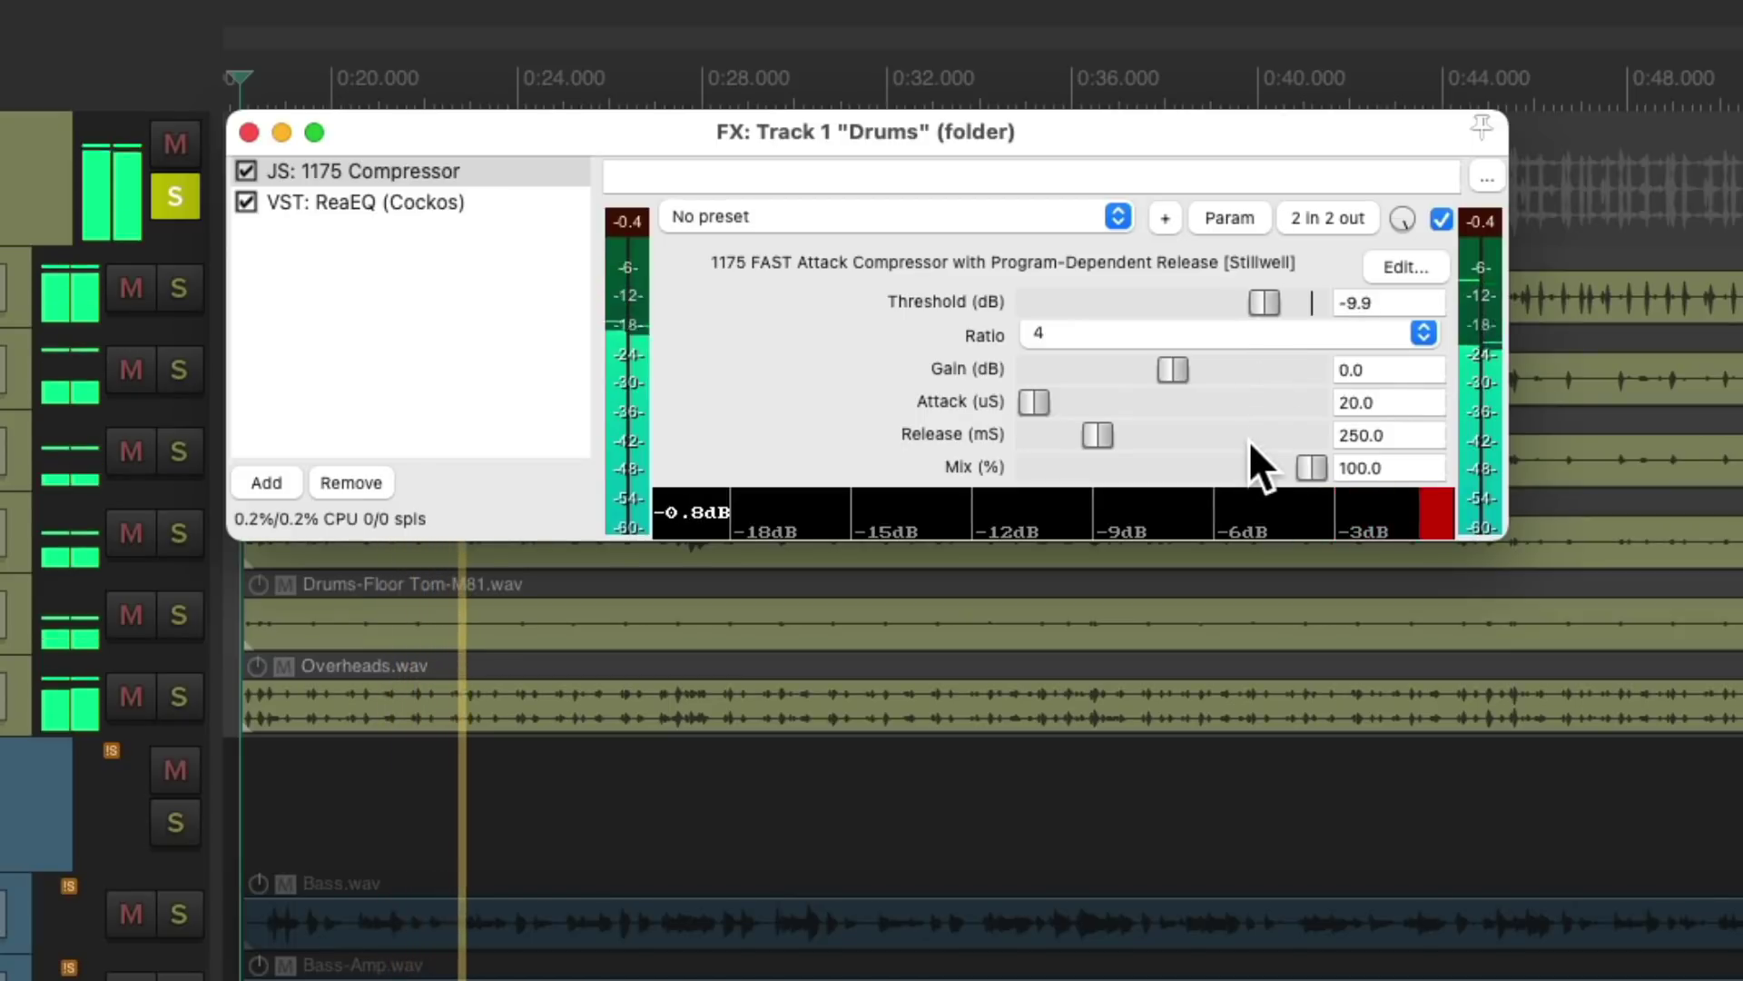
pyautogui.moveTo(1039, 399); pyautogui.dragTo(1085, 438)
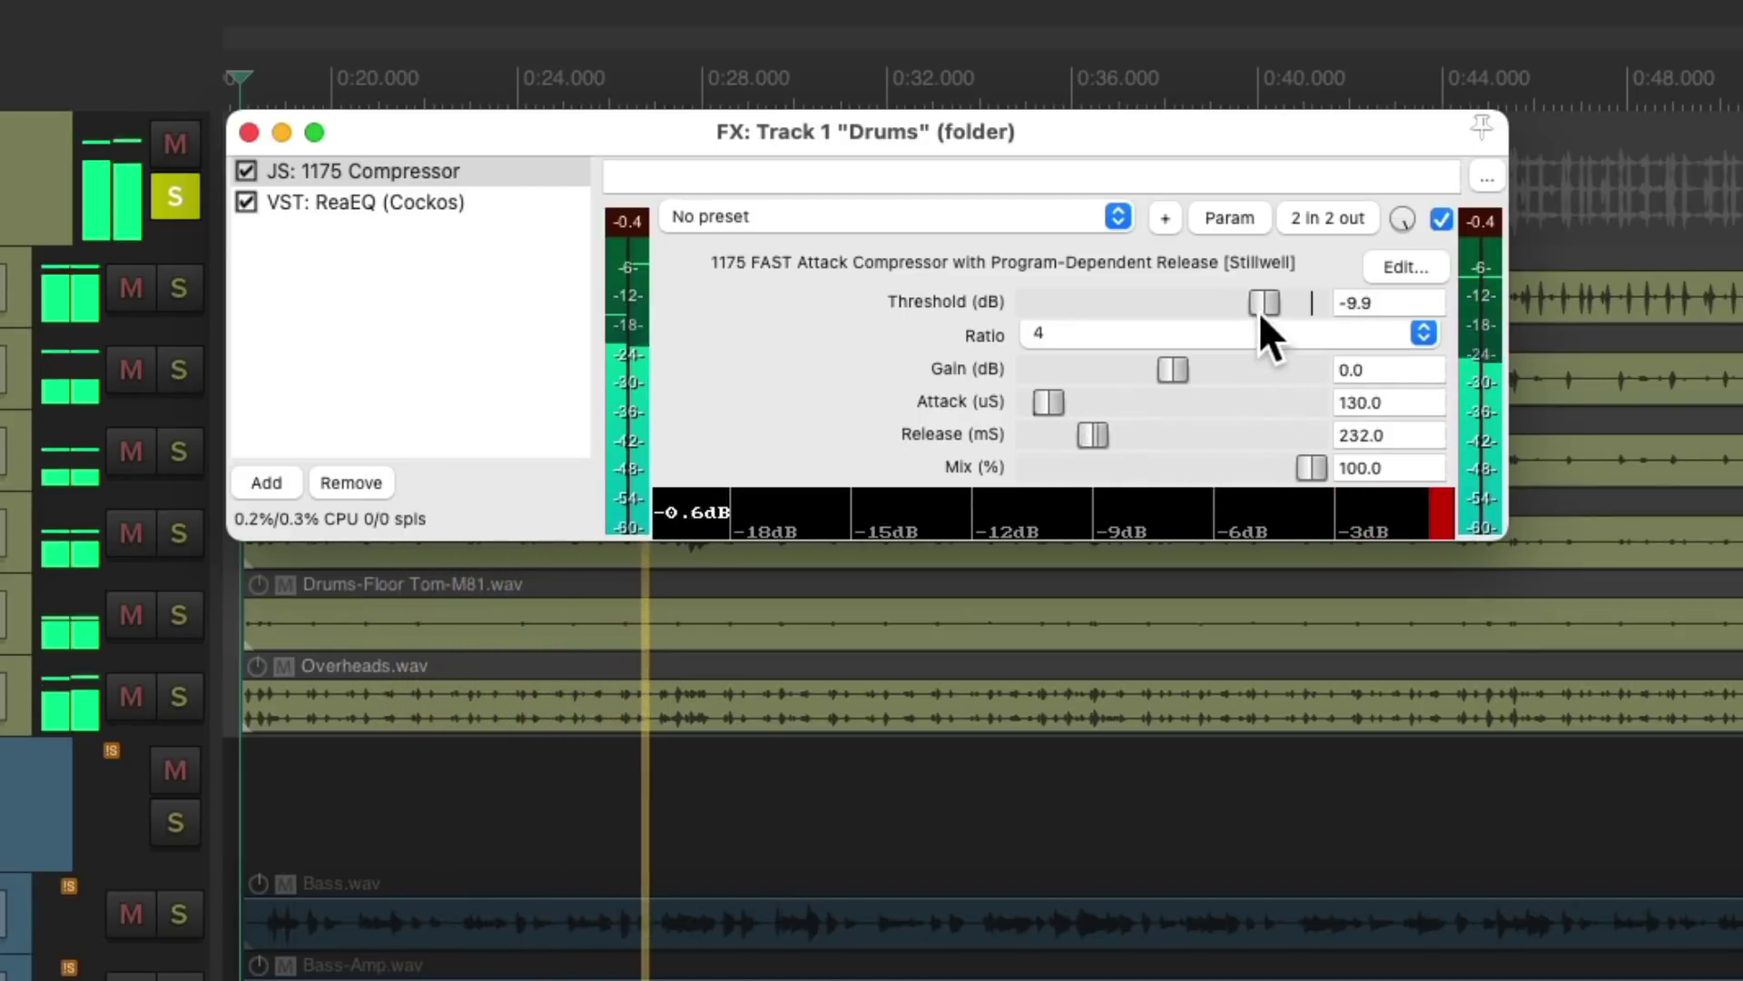
pyautogui.moveTo(1261, 302); pyautogui.dragTo(1262, 303)
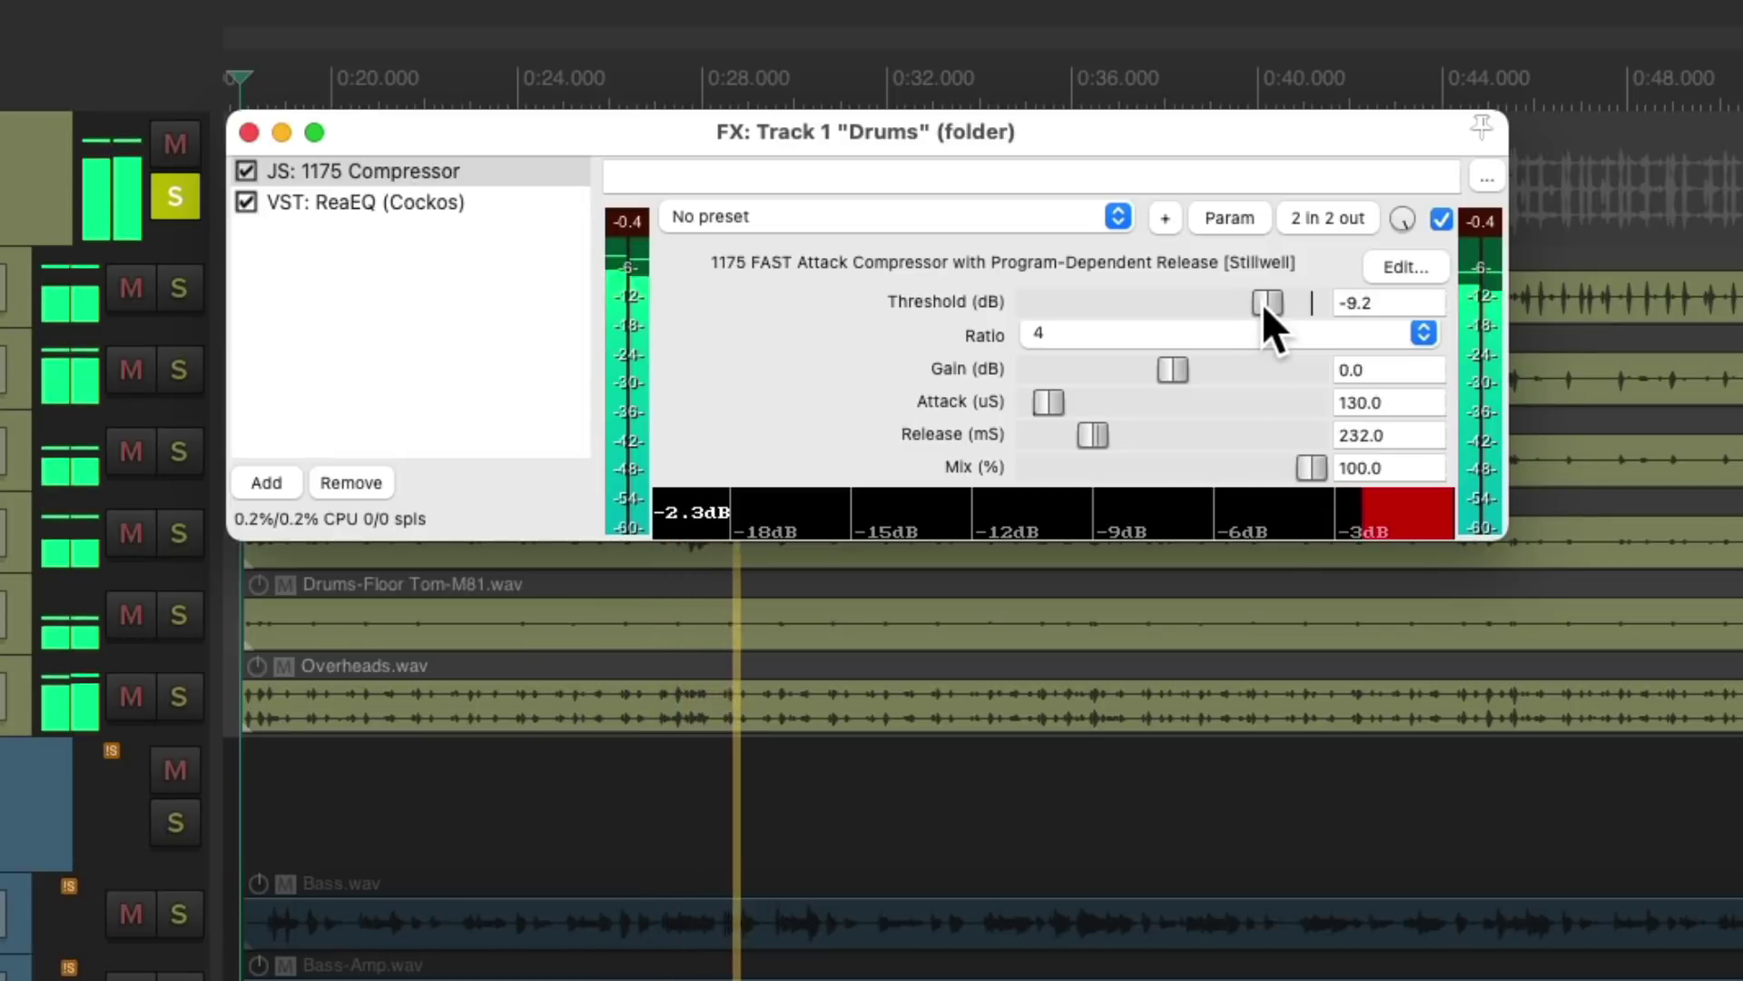
pyautogui.press('space')
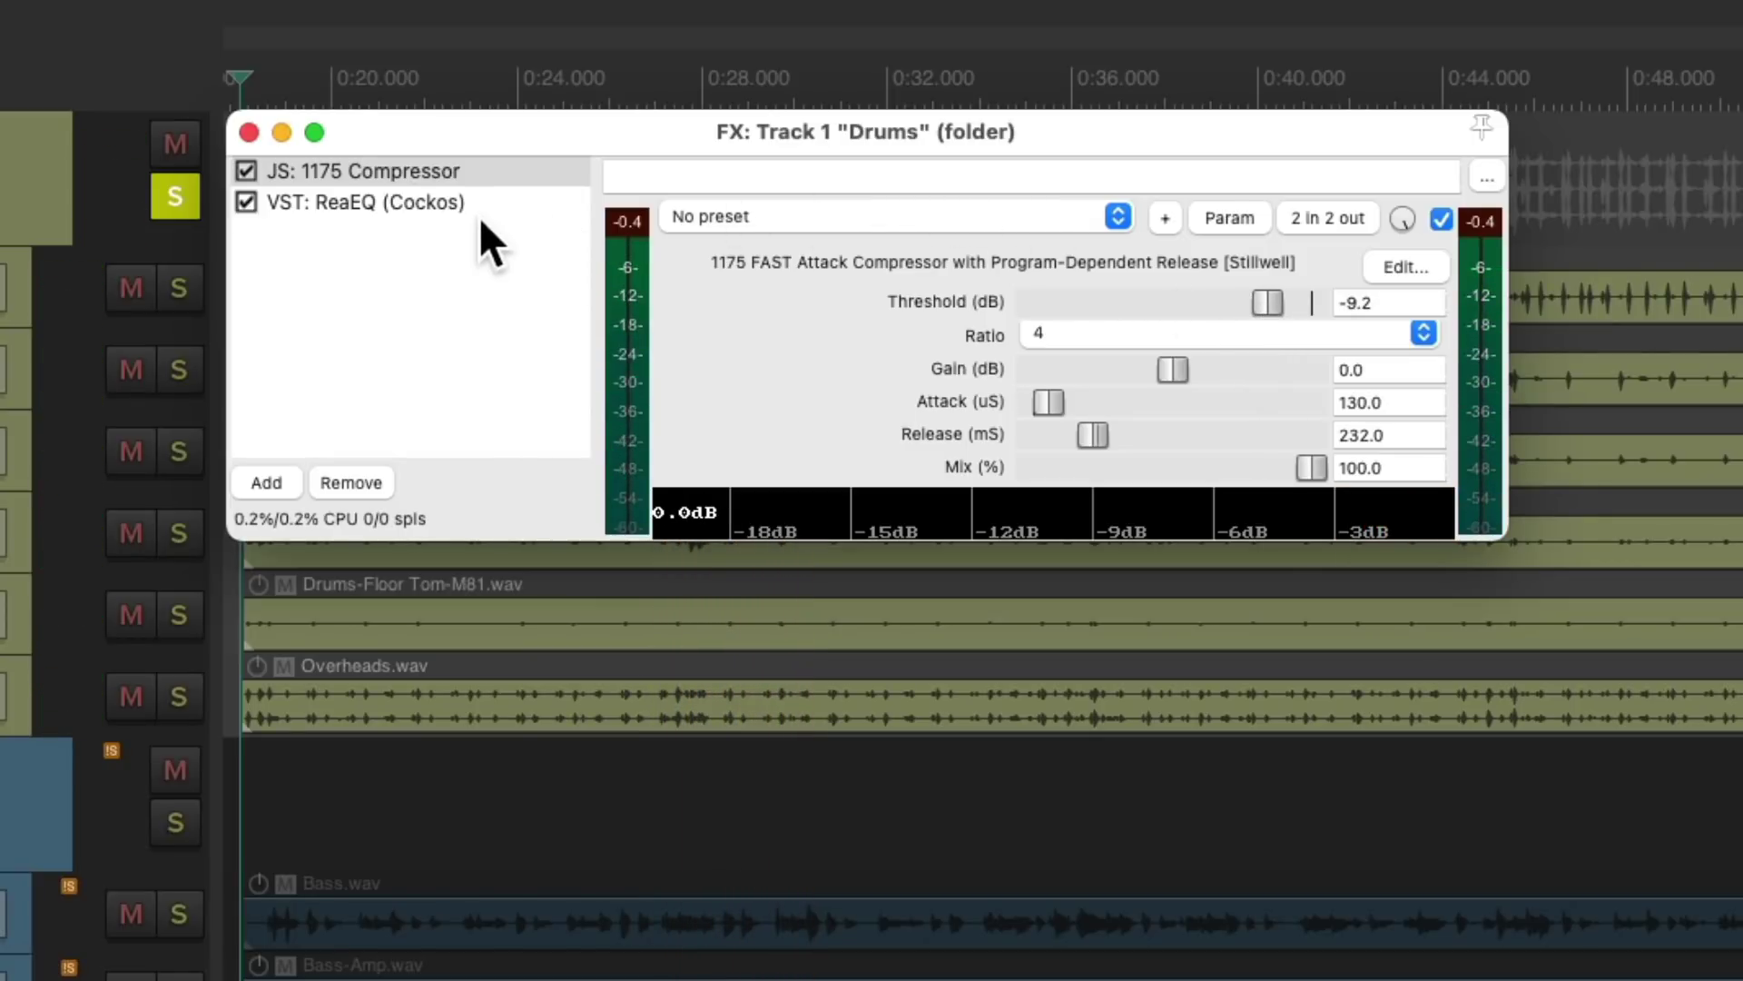
# Retune the drum EQ's upper-mid band and high shelf, settling the shelf at 8.2 dB.
pyautogui.press('space')
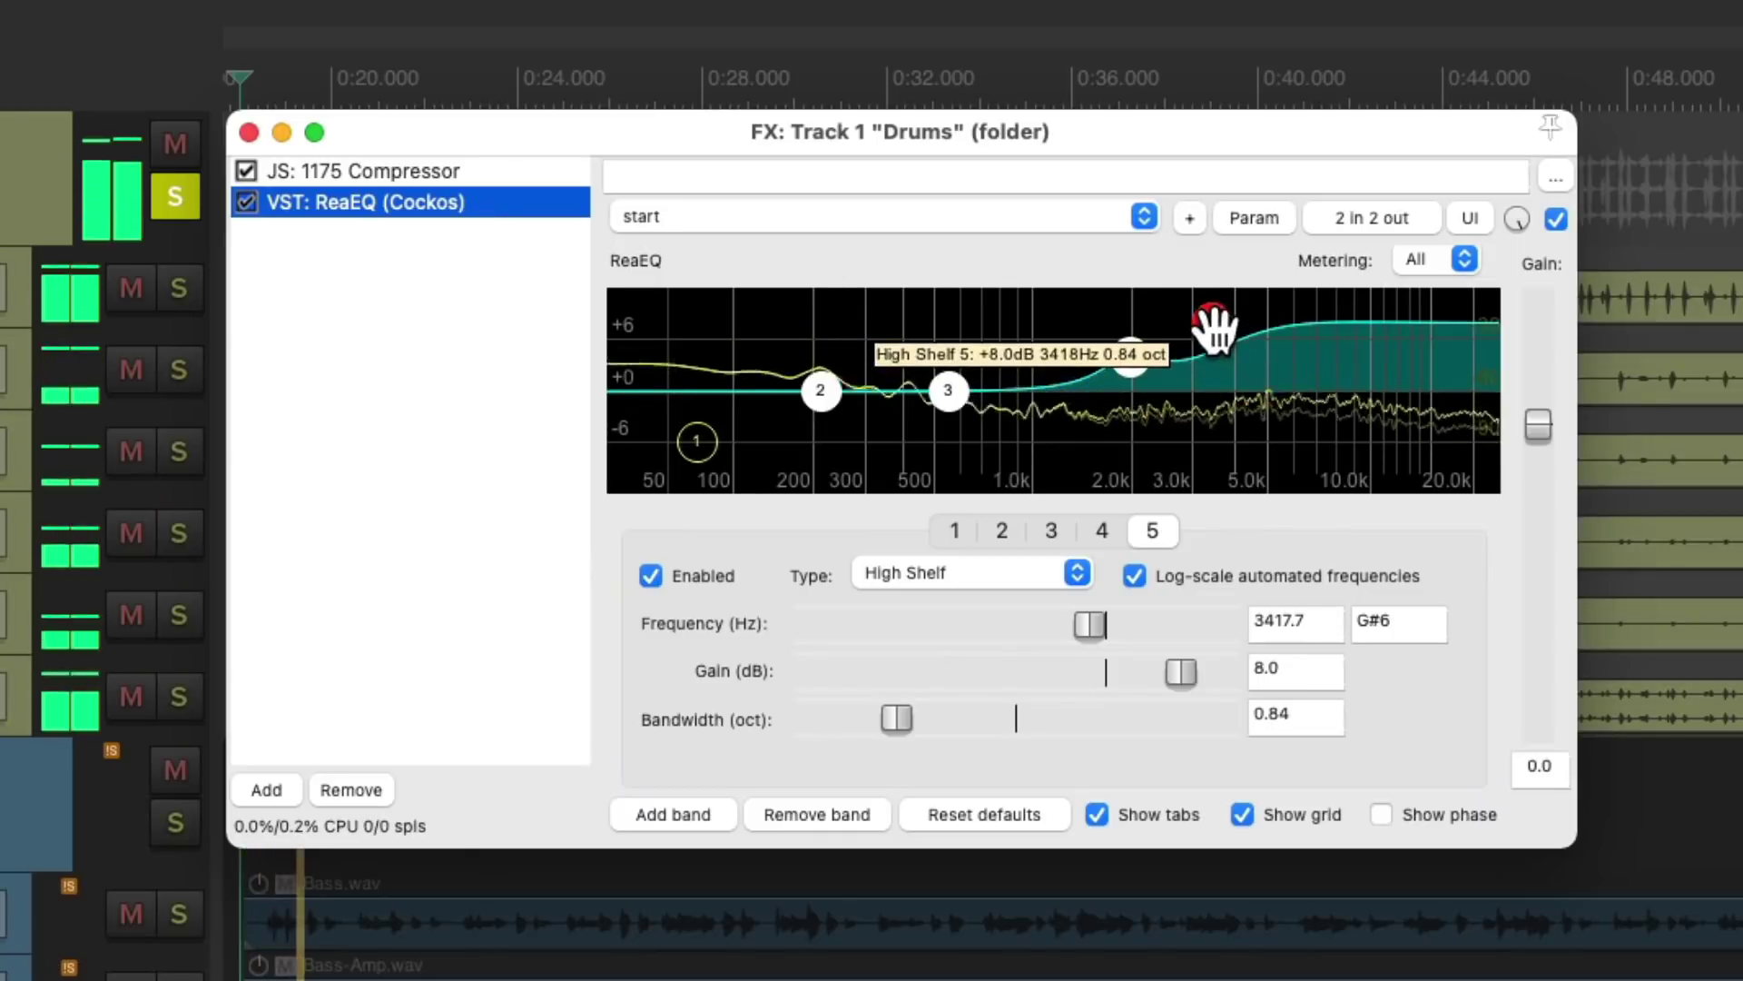
pyautogui.moveTo(1210, 323)
pyautogui.mouseDown()
pyautogui.moveTo(1222, 381)
pyautogui.moveTo(1202, 320)
pyautogui.mouseUp()
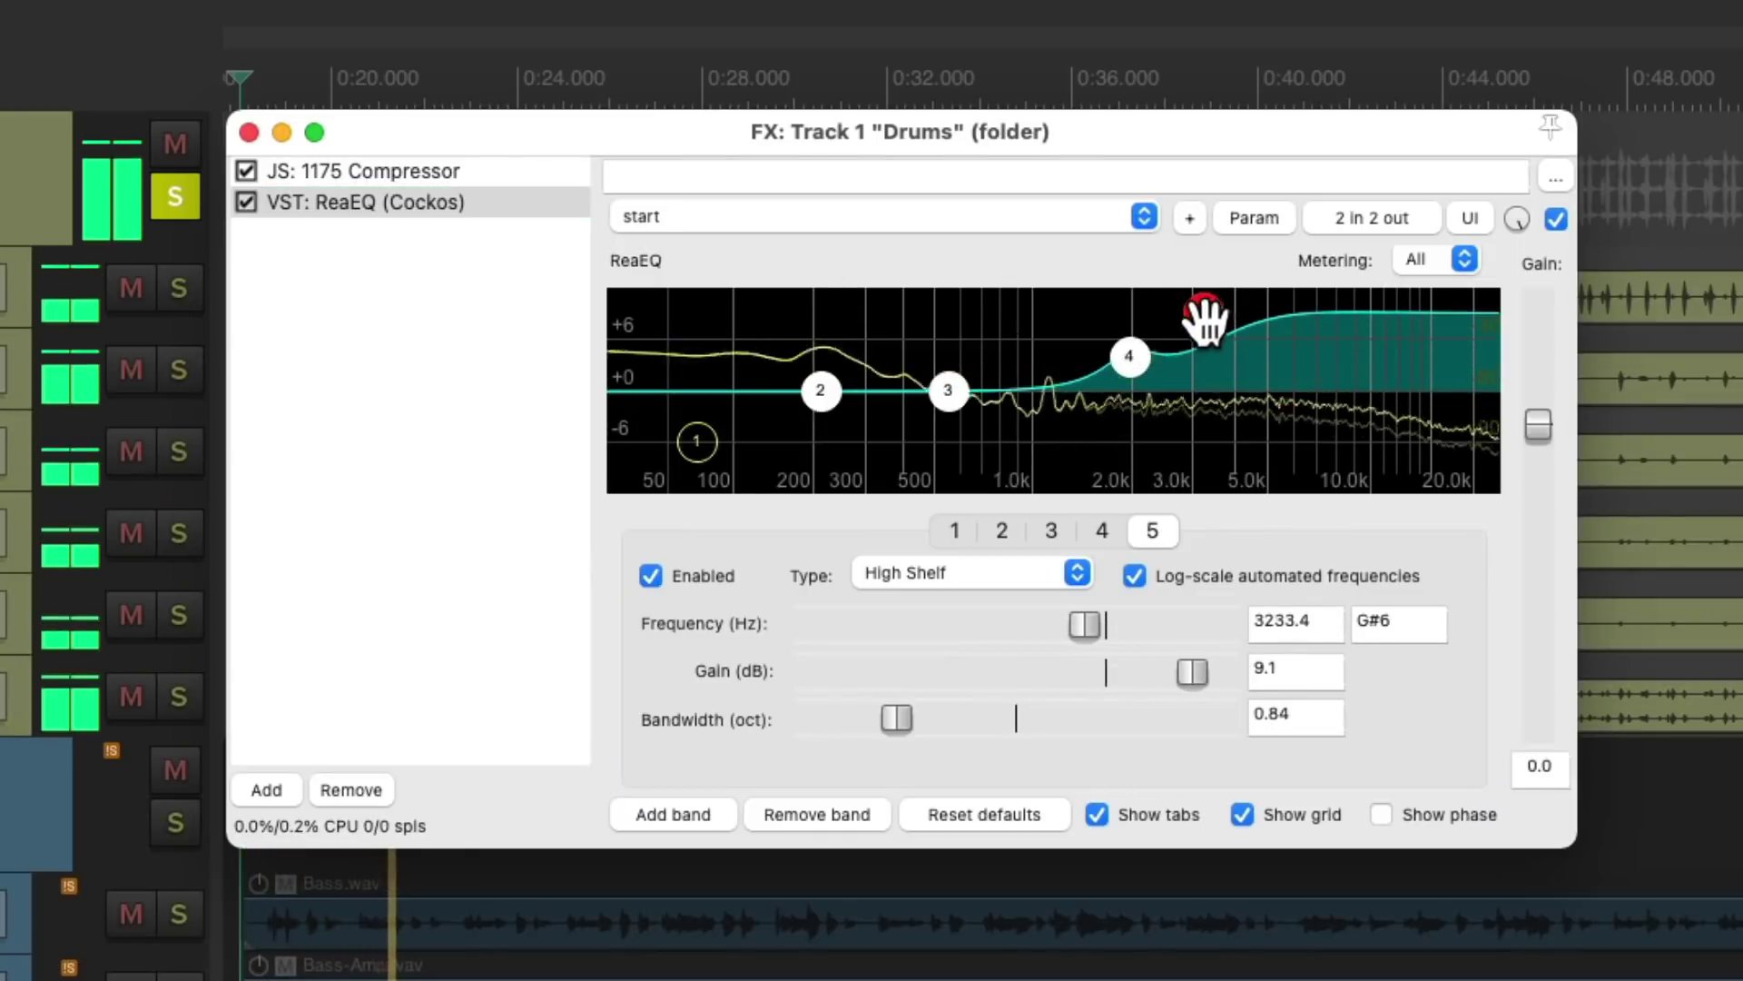
pyautogui.moveTo(1128, 363); pyautogui.dragTo(1129, 362)
pyautogui.moveTo(1199, 314); pyautogui.dragTo(1197, 331)
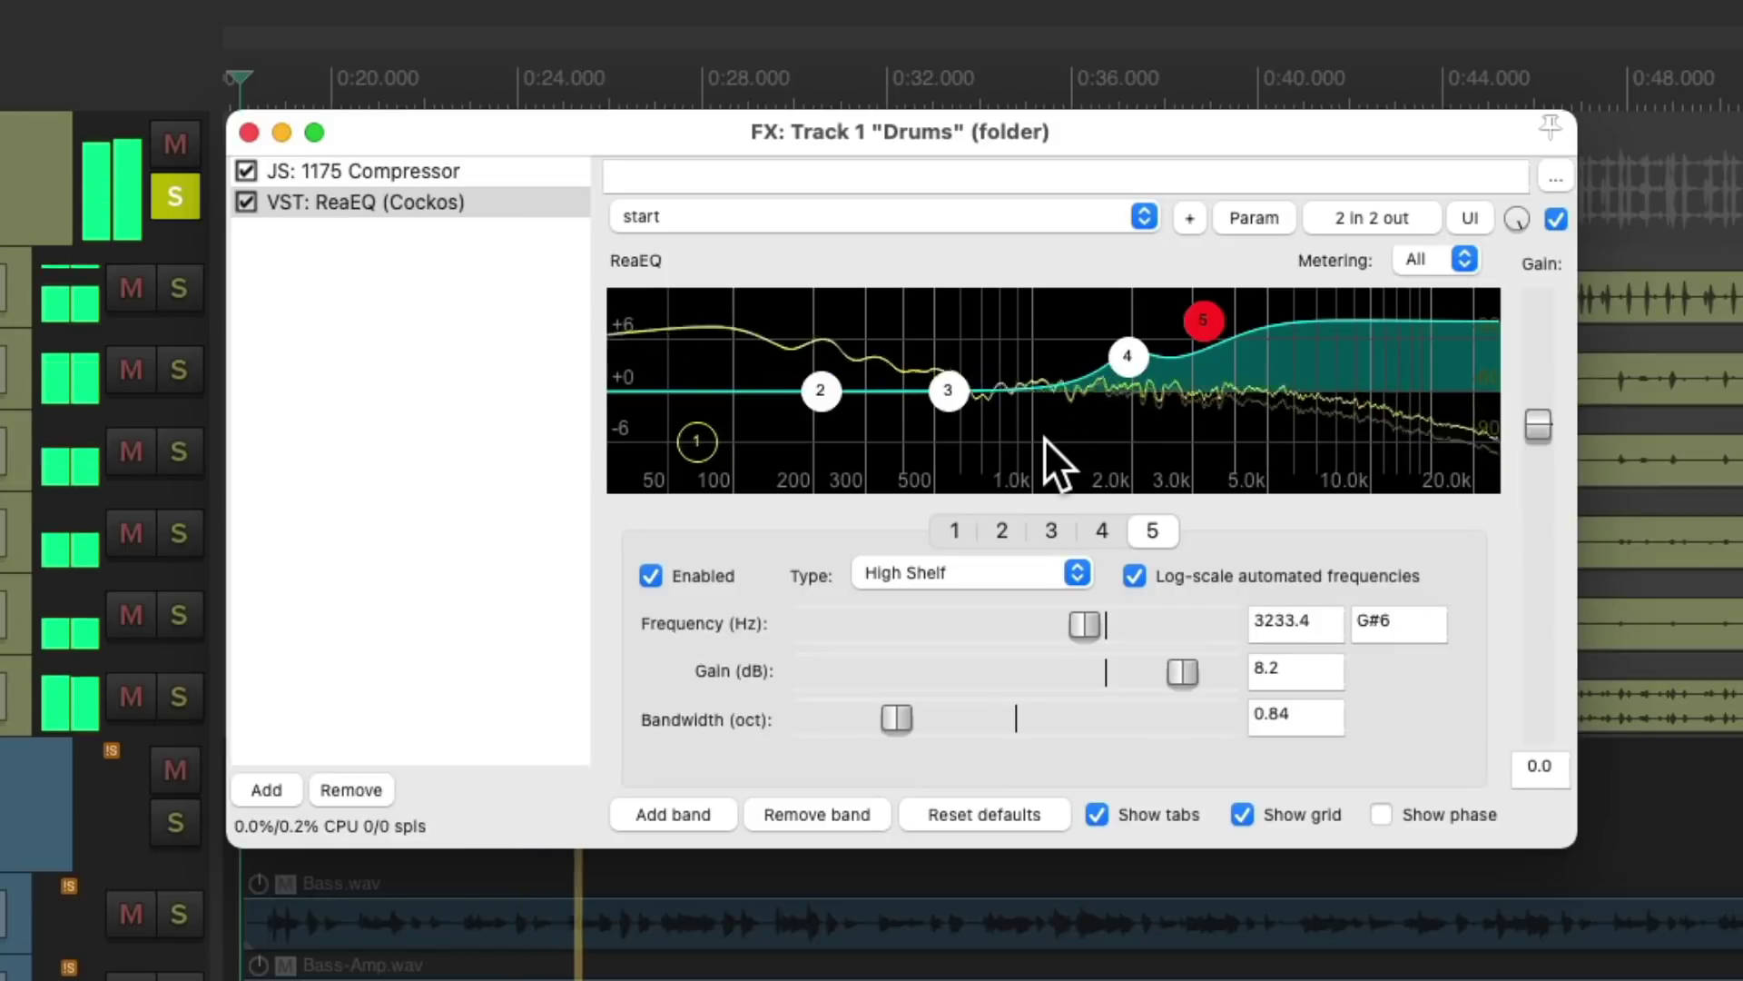
pyautogui.press('space')
# Unsolo the Drums folder and solo the Bass folder with its effects chain open.
pyautogui.click(247, 133)
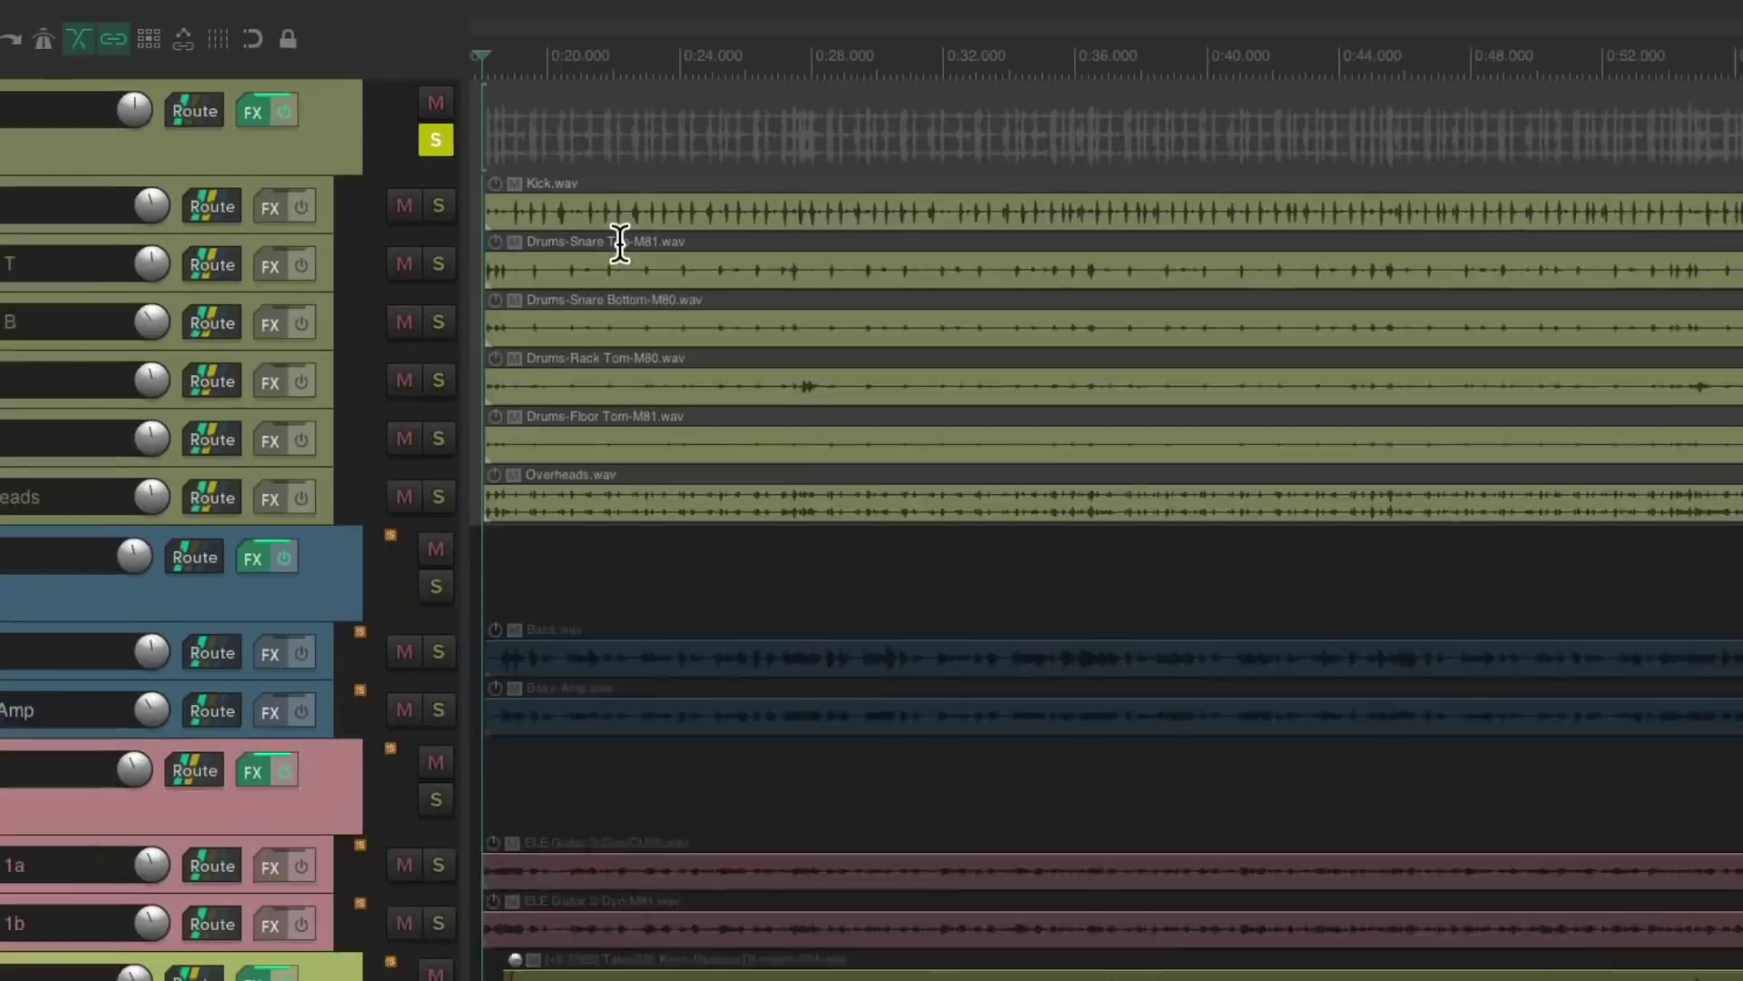
pyautogui.click(175, 196)
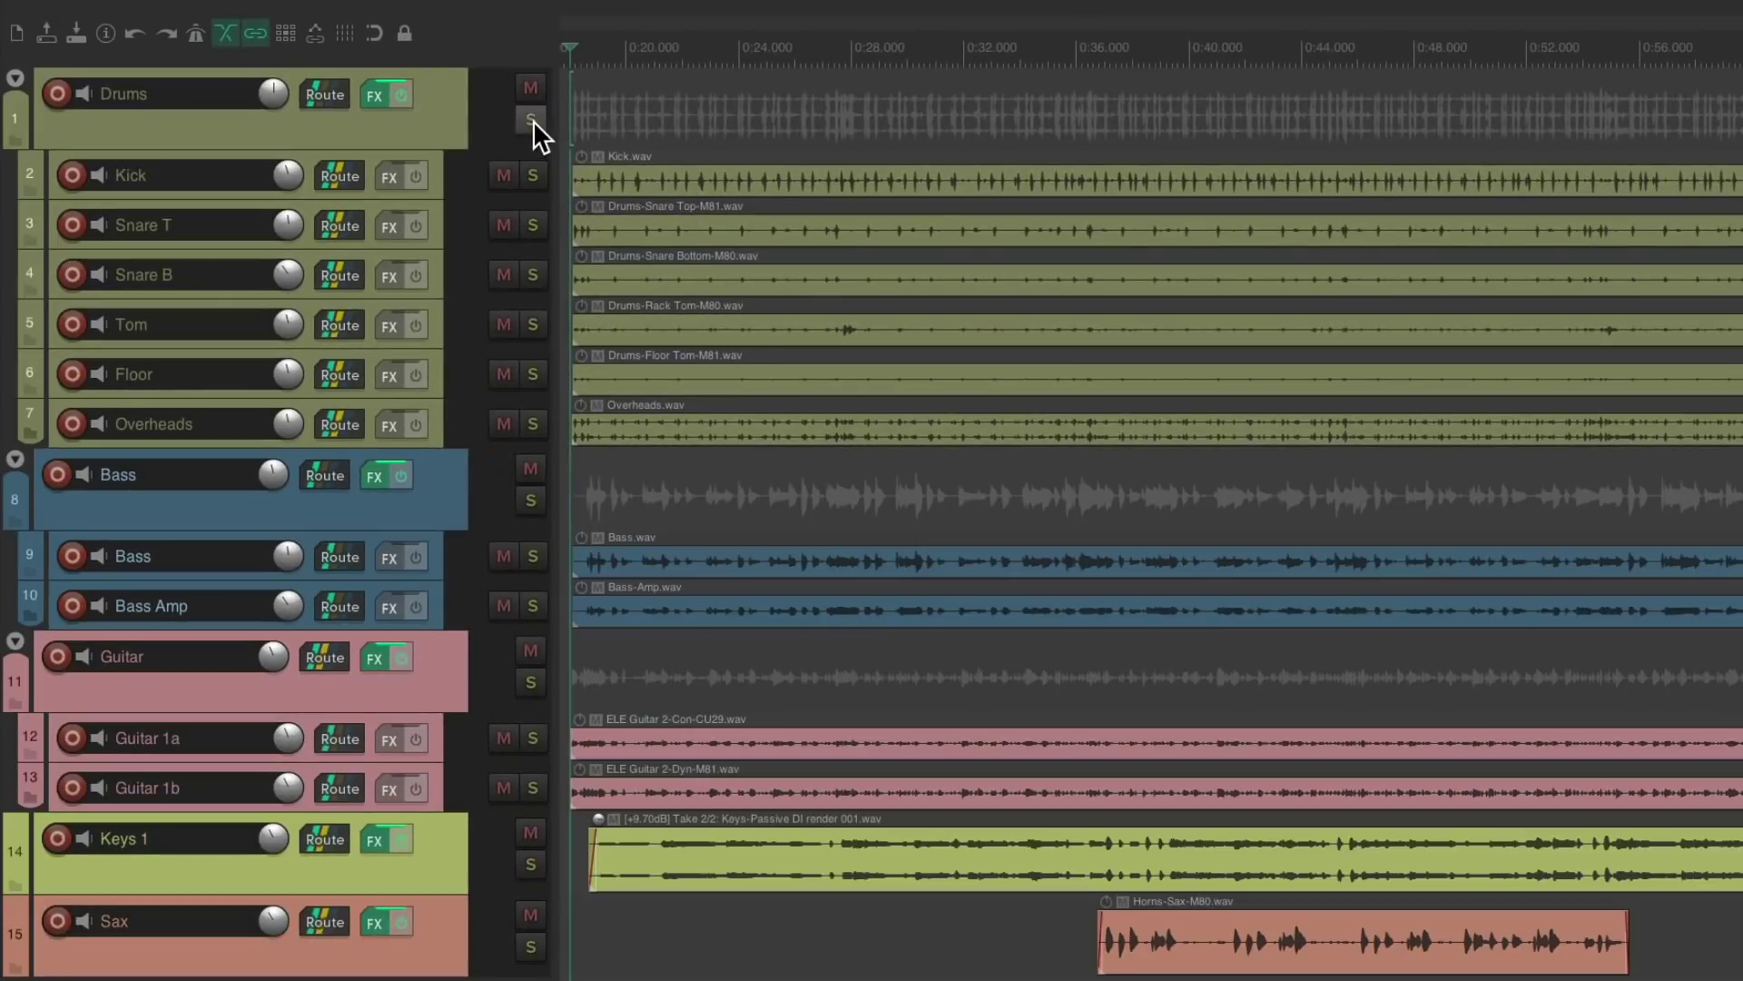
pyautogui.click(531, 500)
pyautogui.click(374, 475)
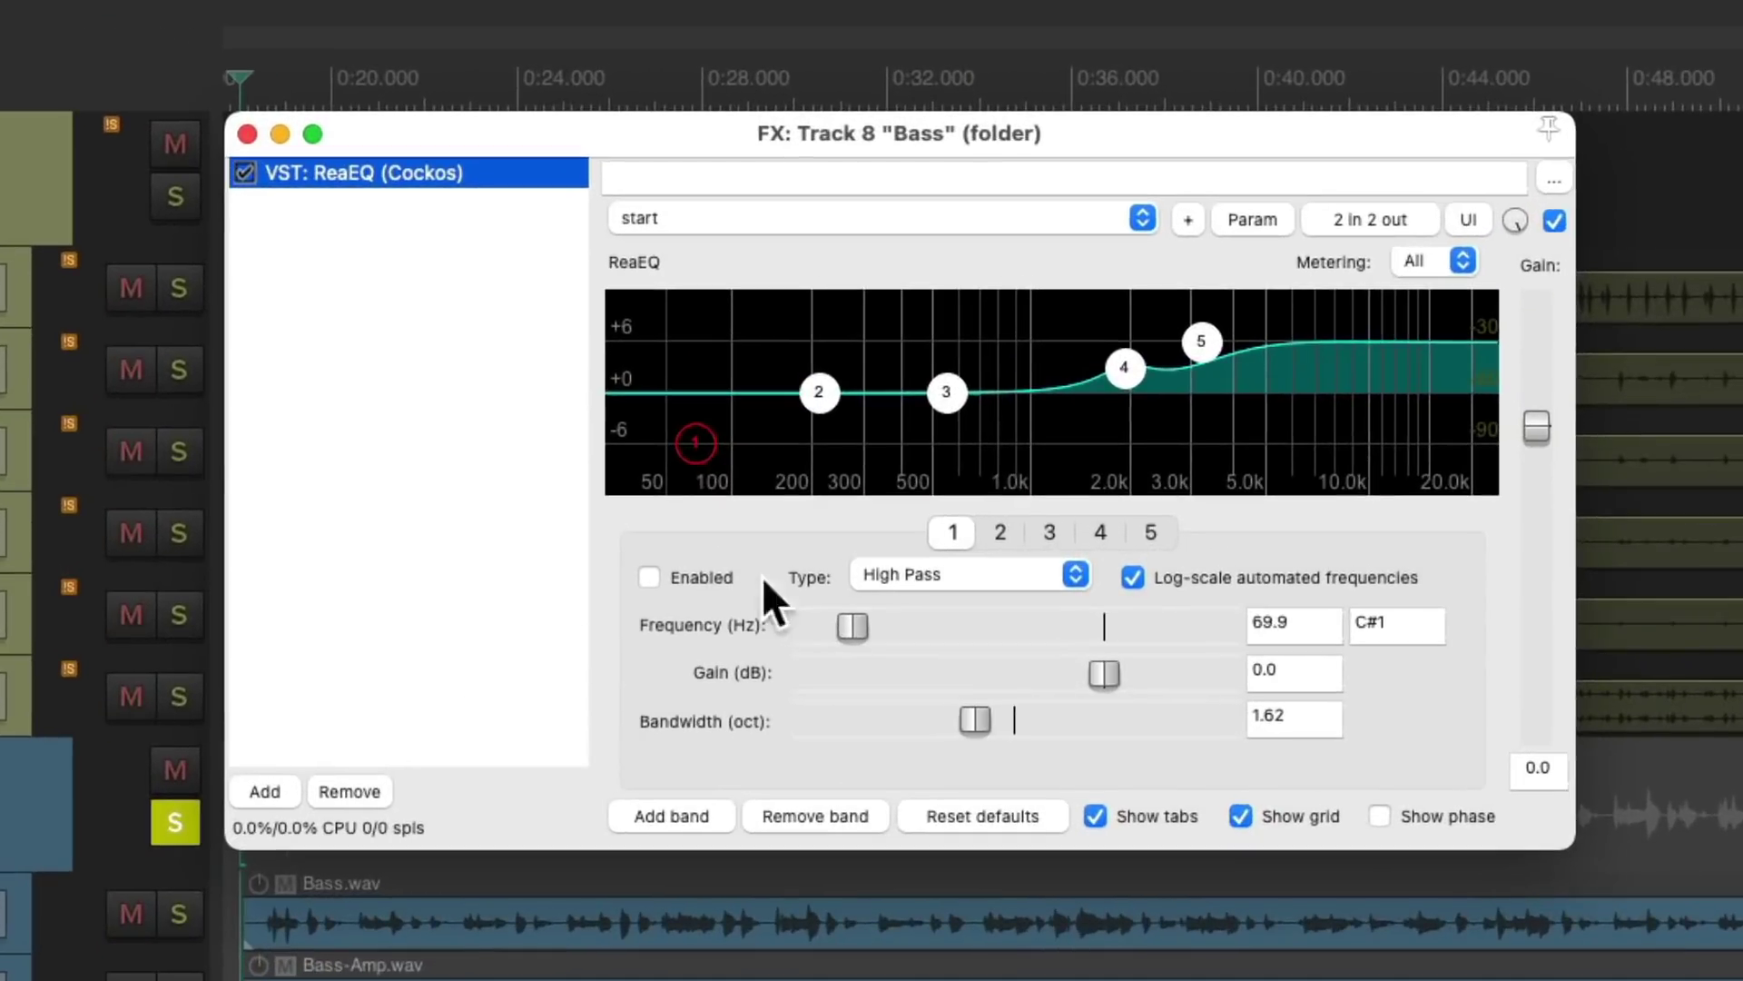
# Reshape the bass ReaEQ: adjust the high shelf, lift the low shelf, boost 3.4 dB at 1648.9 Hz.
pyautogui.press('space')
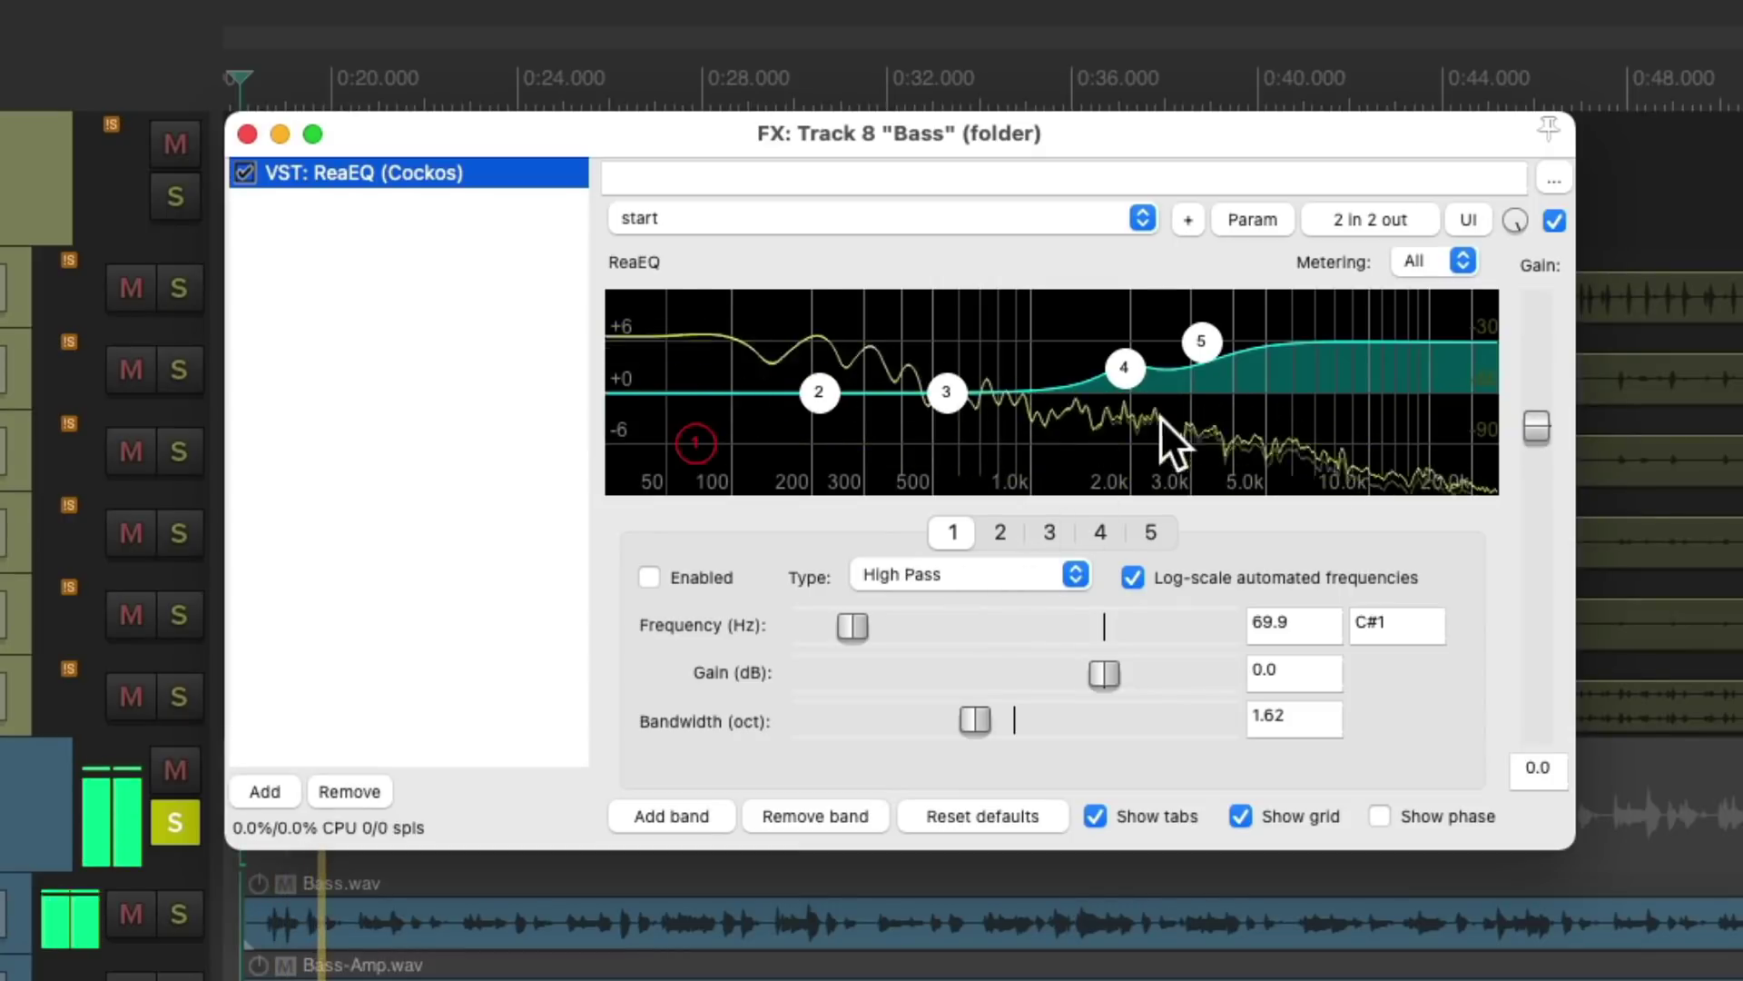
pyautogui.moveTo(1214, 338); pyautogui.dragTo(1207, 363)
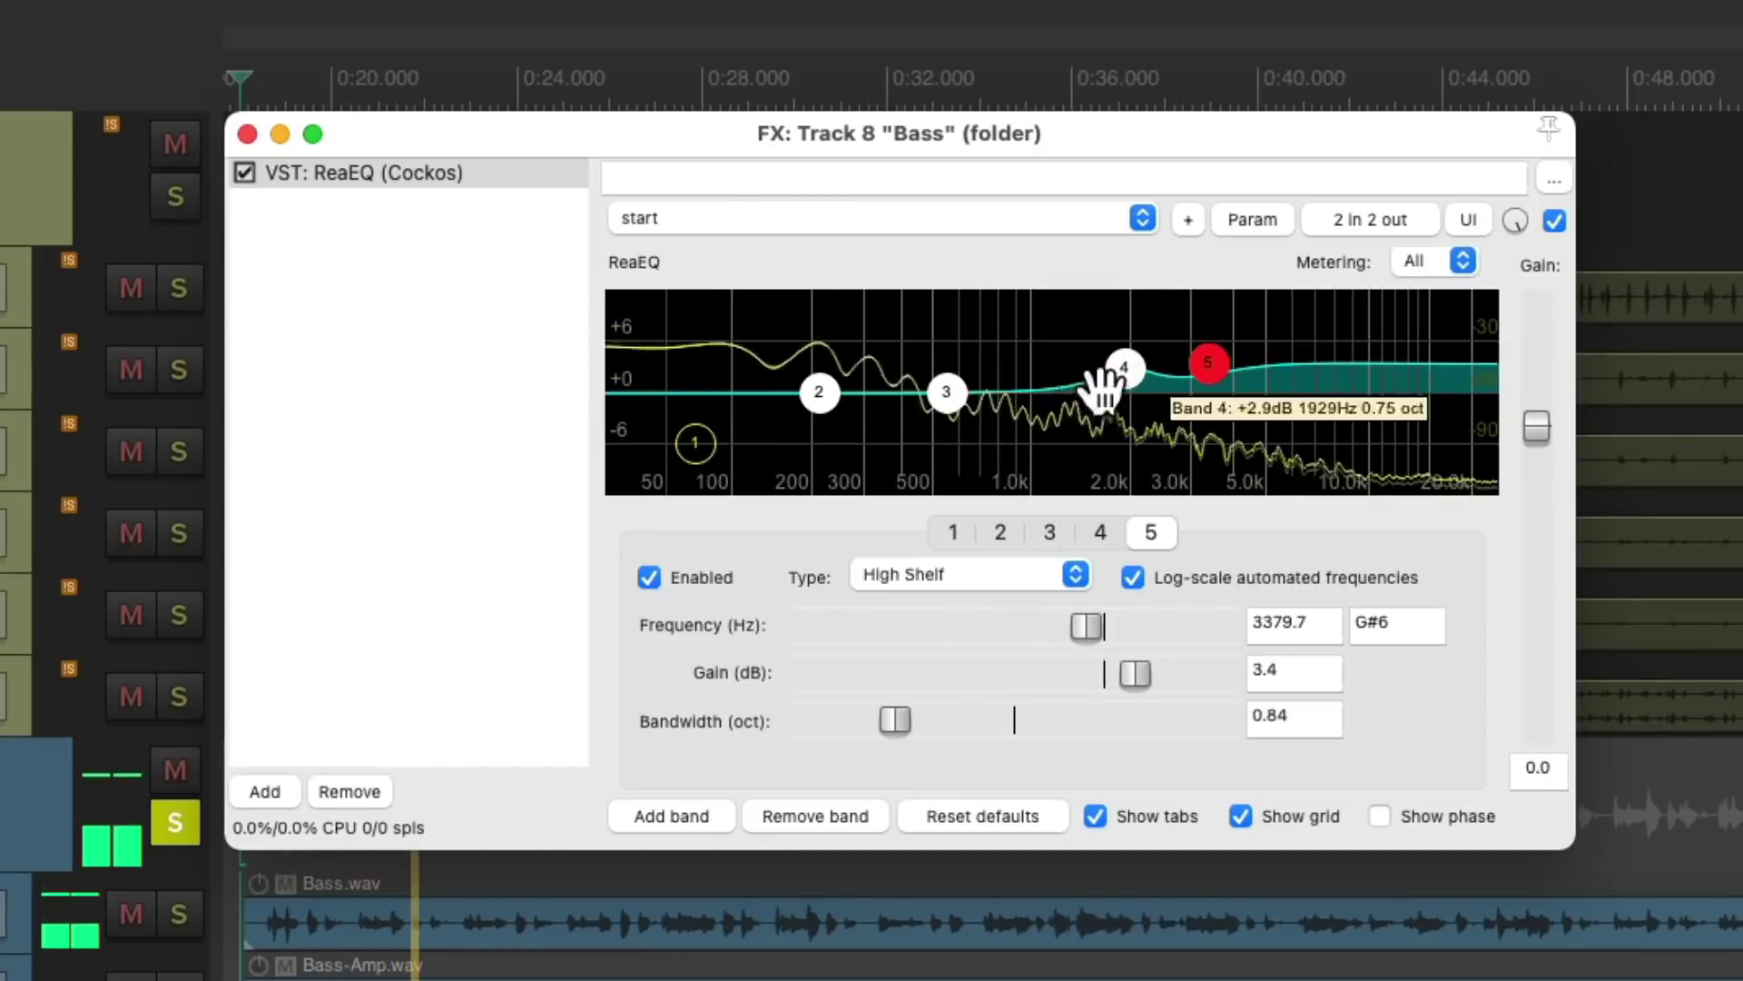
pyautogui.moveTo(822, 389); pyautogui.dragTo(825, 358)
pyautogui.moveTo(1125, 378)
pyautogui.mouseDown()
pyautogui.moveTo(1101, 362)
pyautogui.moveTo(1210, 362)
pyautogui.moveTo(1103, 368)
pyautogui.mouseUp()
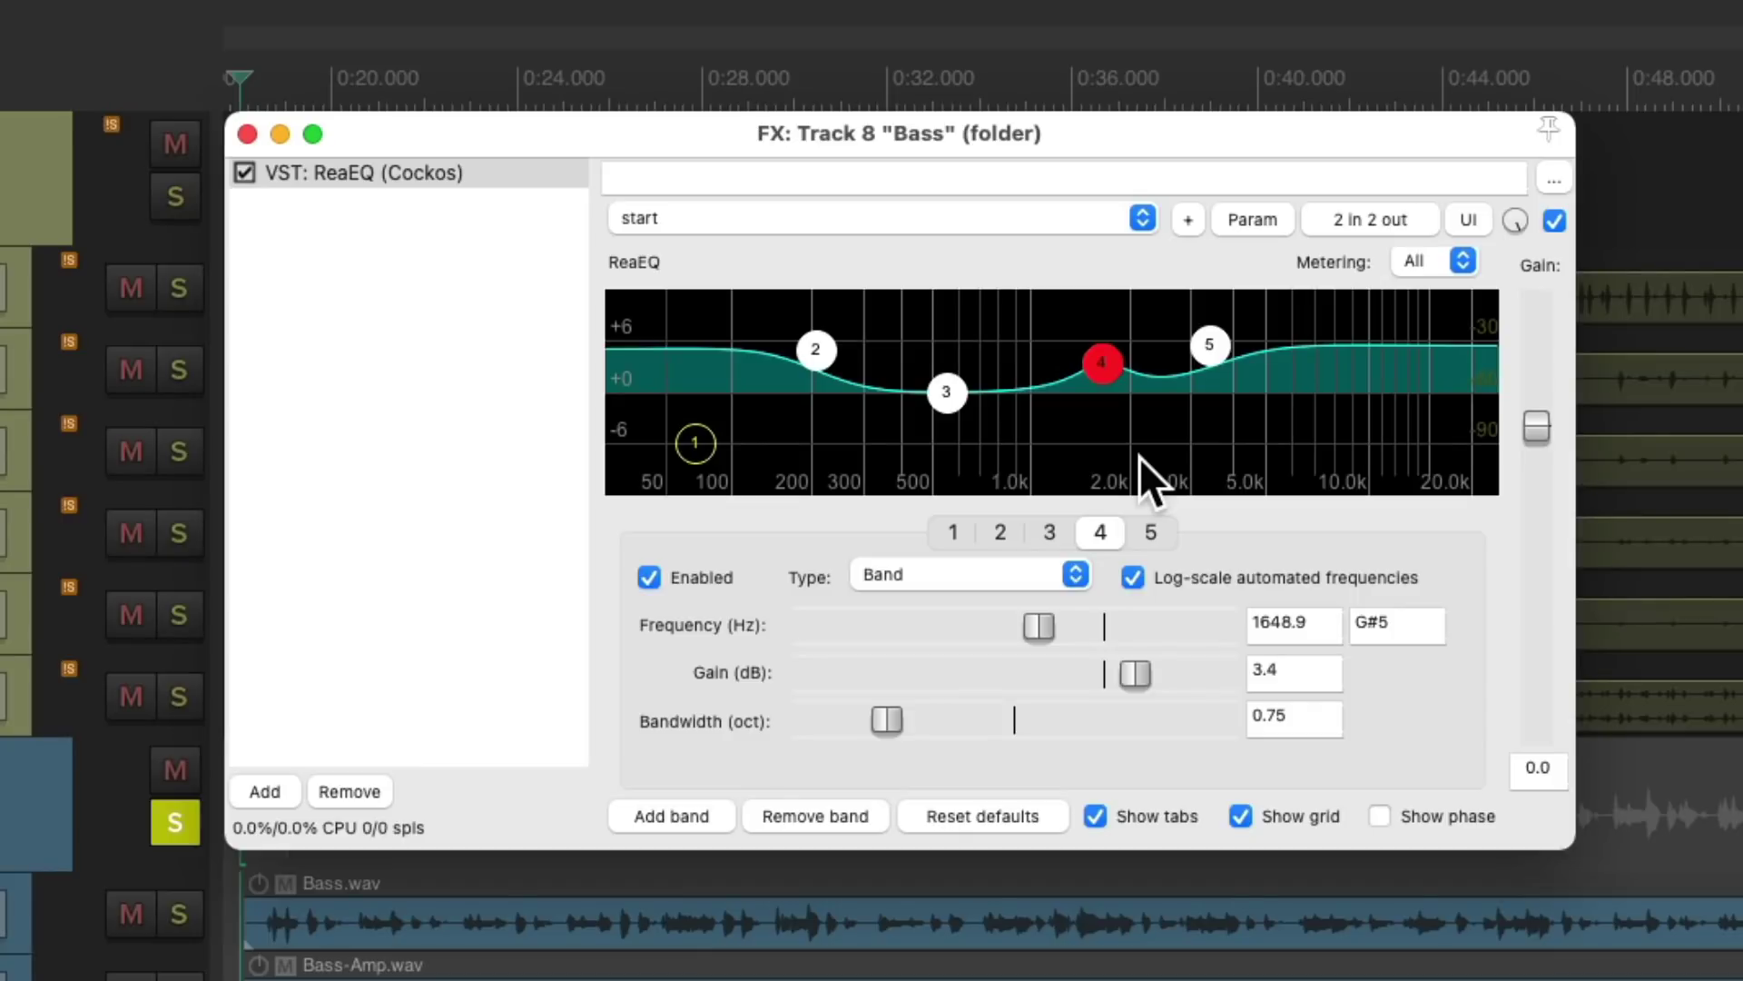
# Put a 1175 Compressor before the bass ReaEQ at -7.8 dB threshold, 110 µs attack, 244 ms release.
pyautogui.doubleClick(472, 405)
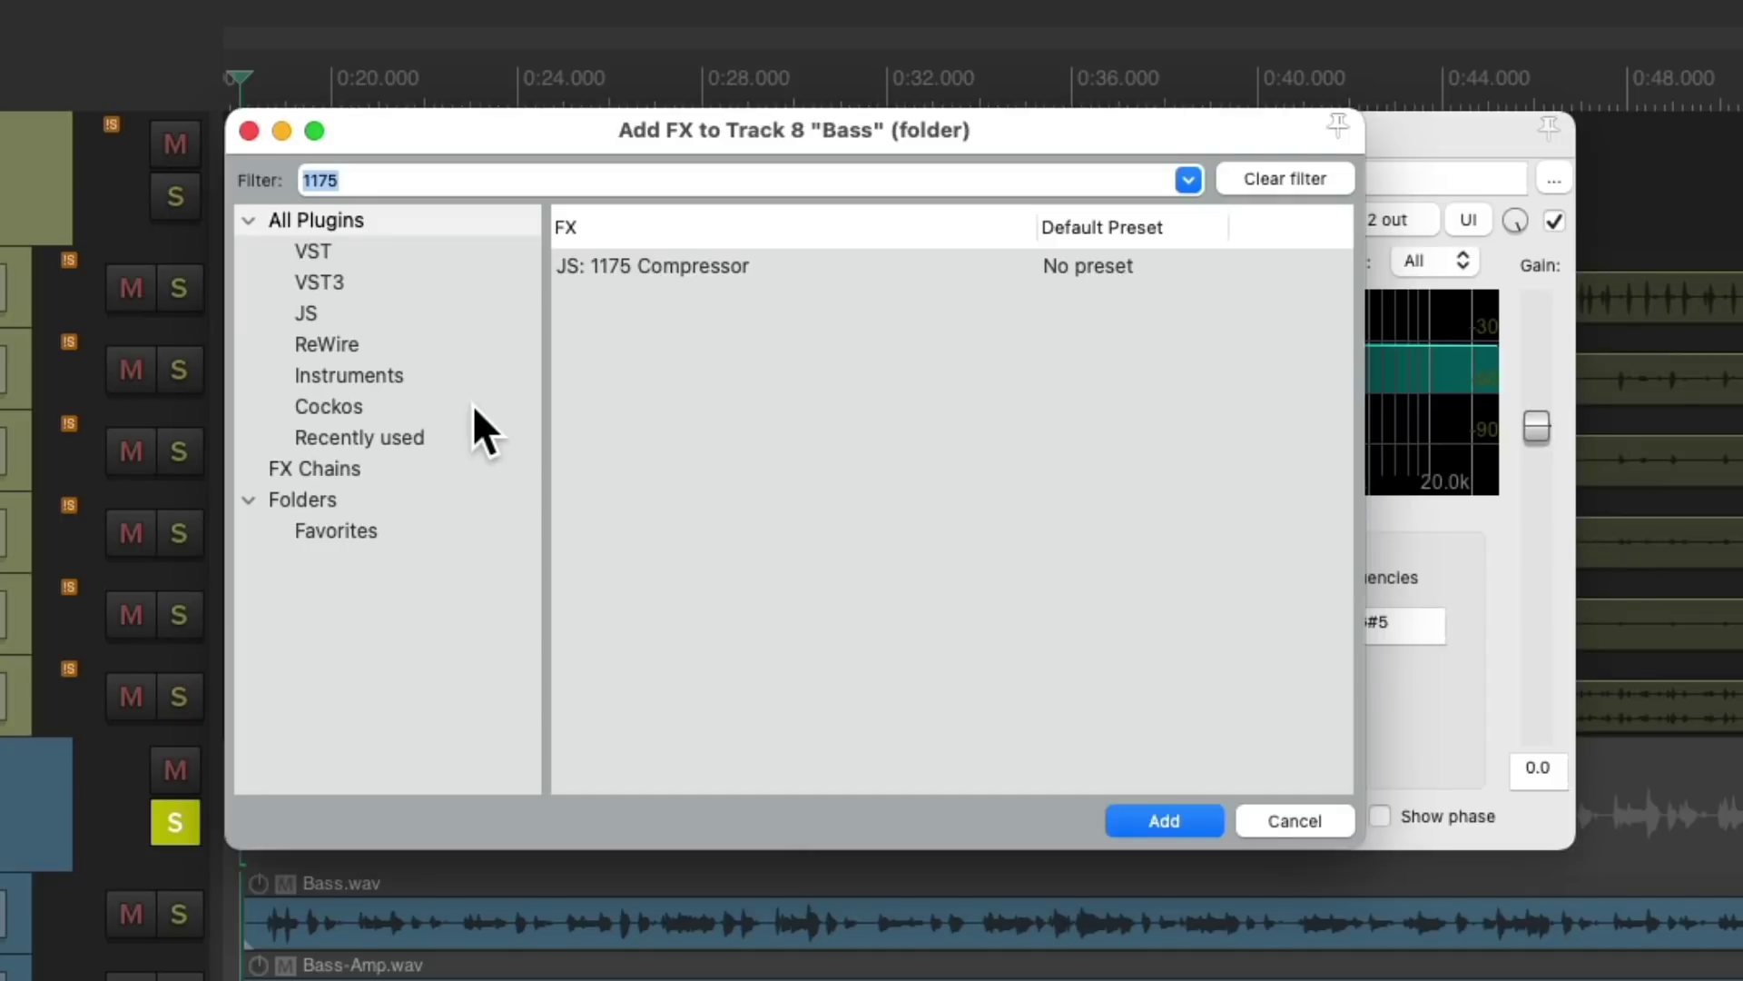
pyautogui.doubleClick(687, 265)
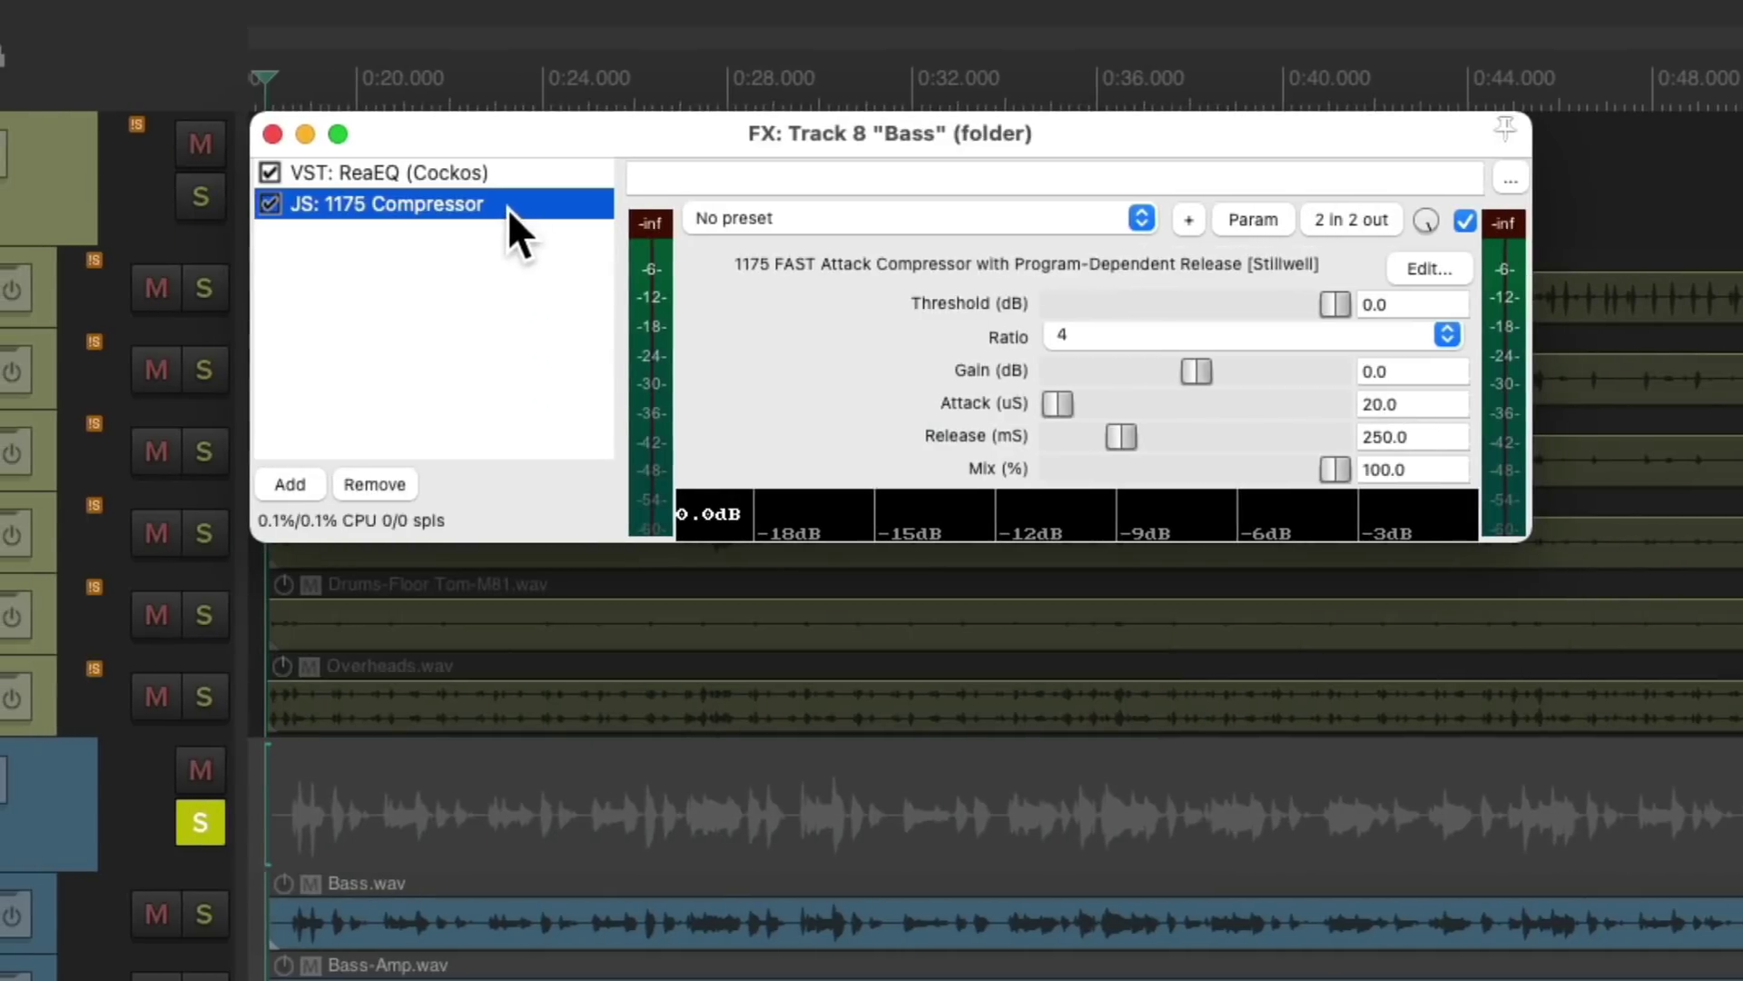
pyautogui.moveTo(510, 180); pyautogui.dragTo(510, 173)
pyautogui.press('space')
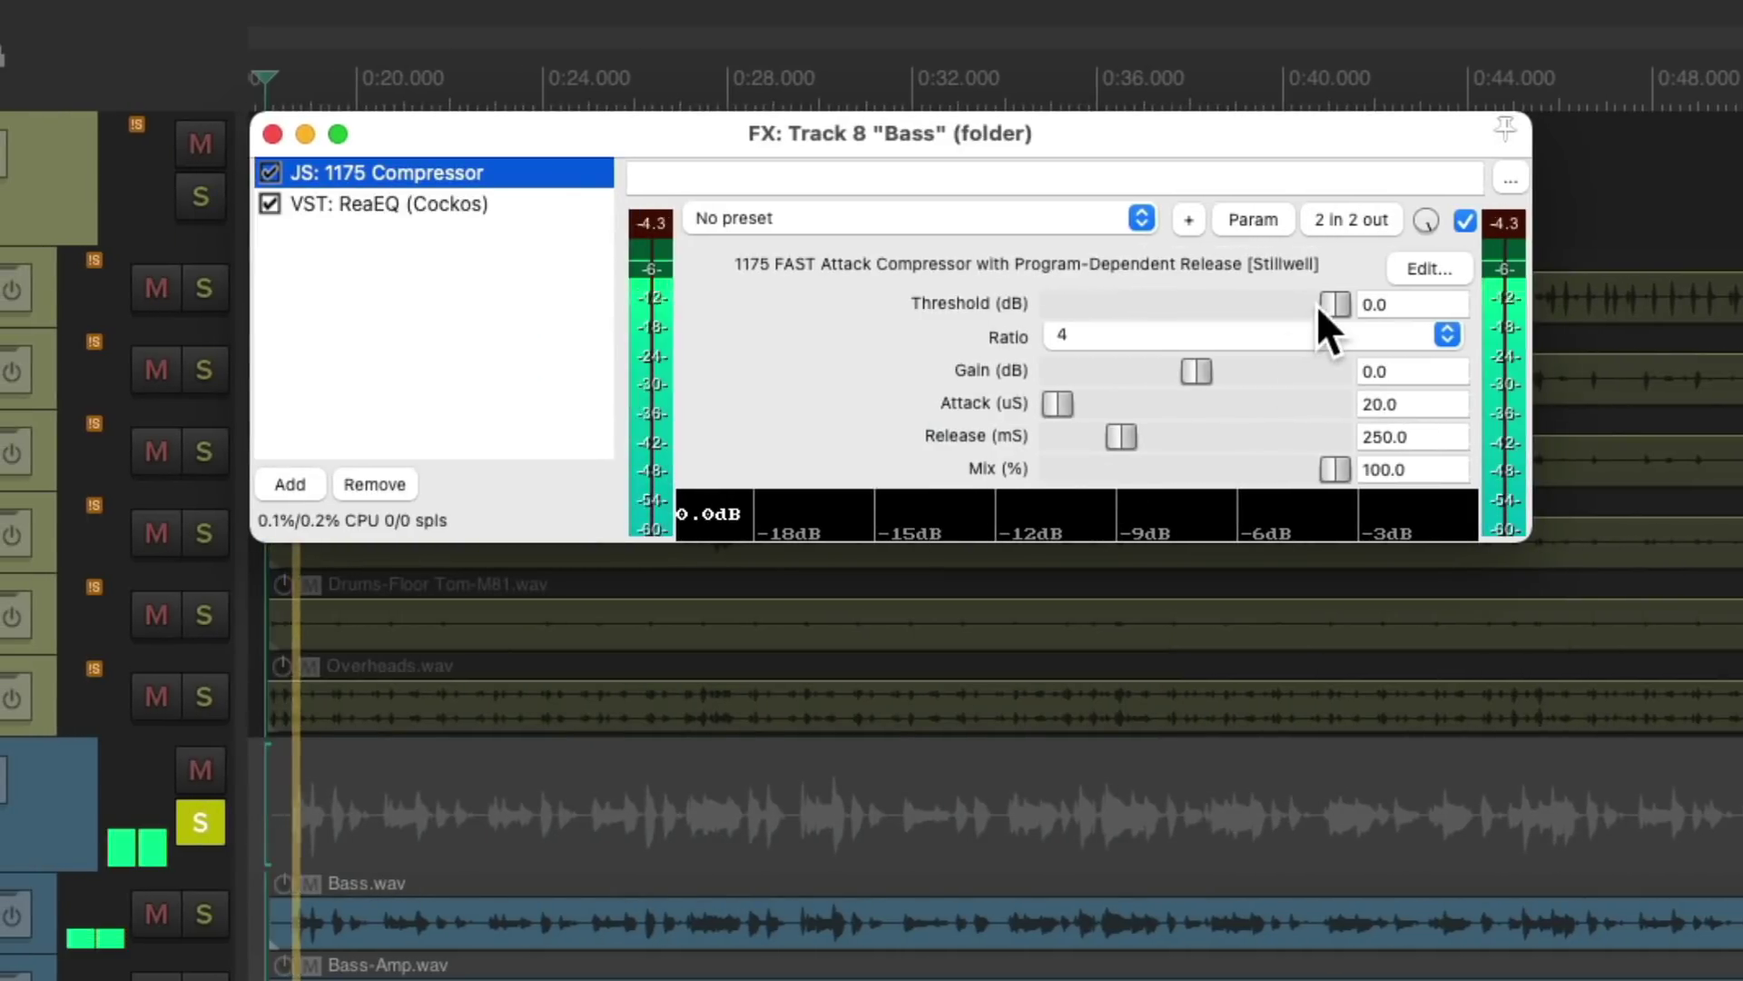
pyautogui.click(1315, 307)
pyautogui.moveTo(1317, 307); pyautogui.dragTo(1276, 318)
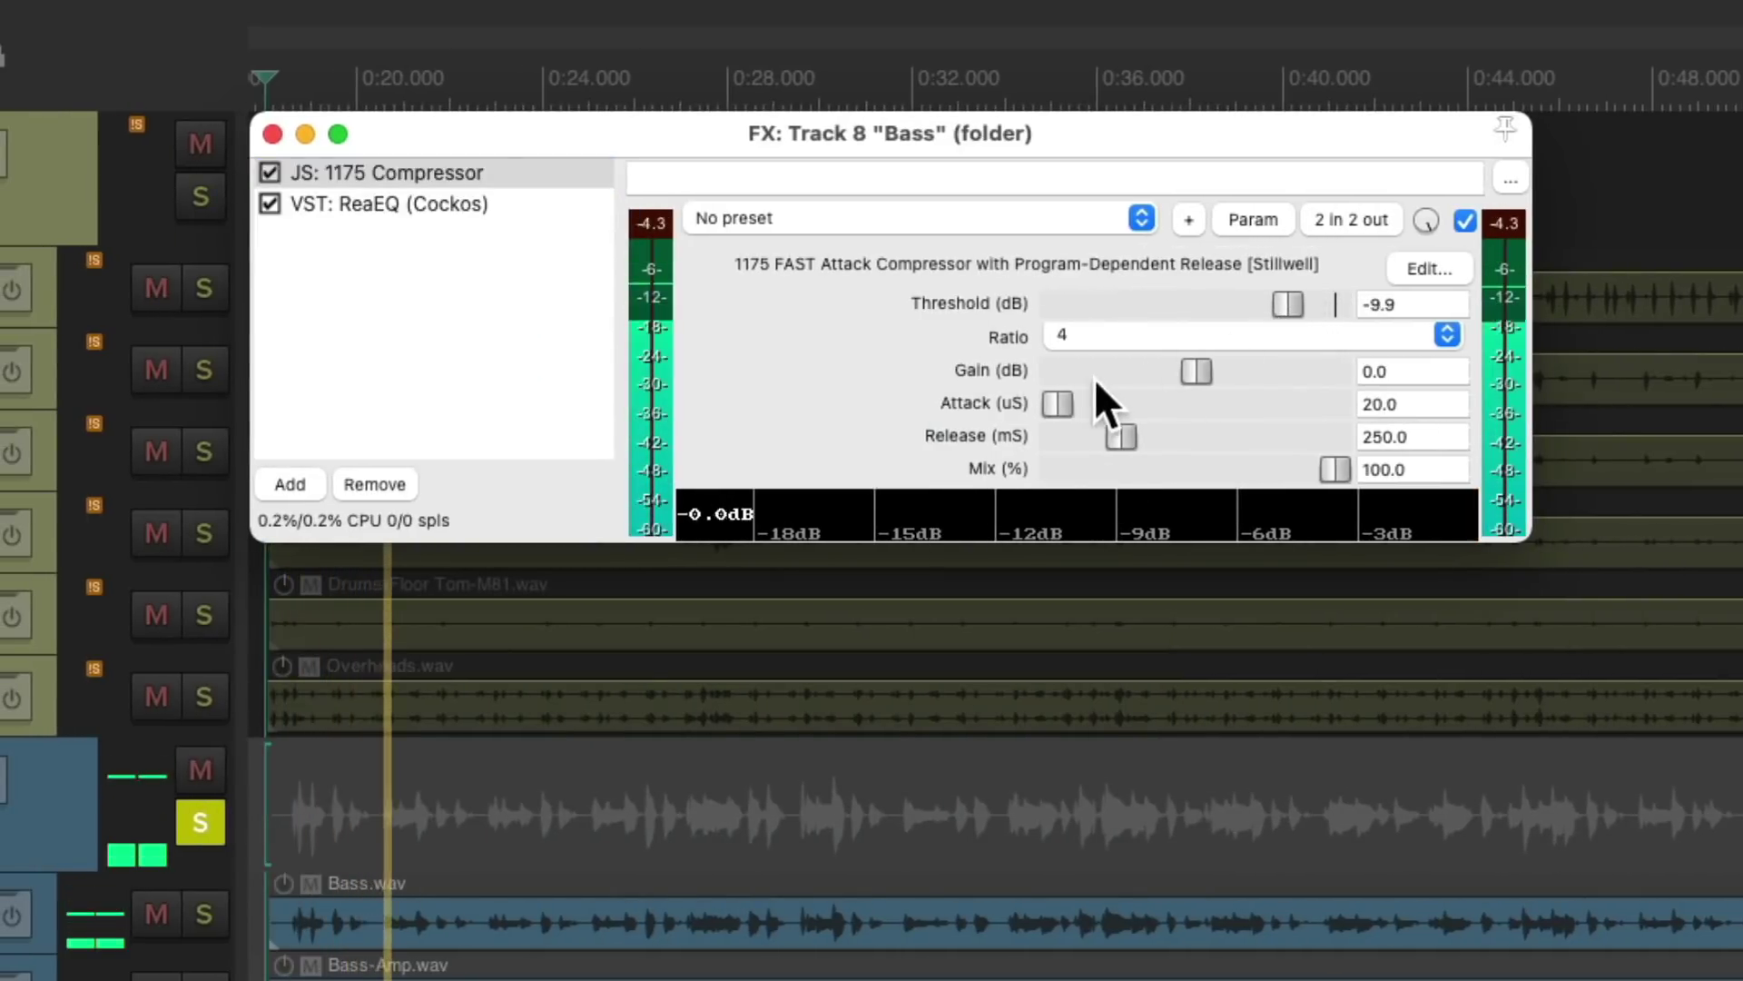
pyautogui.moveTo(1059, 406); pyautogui.dragTo(1114, 436)
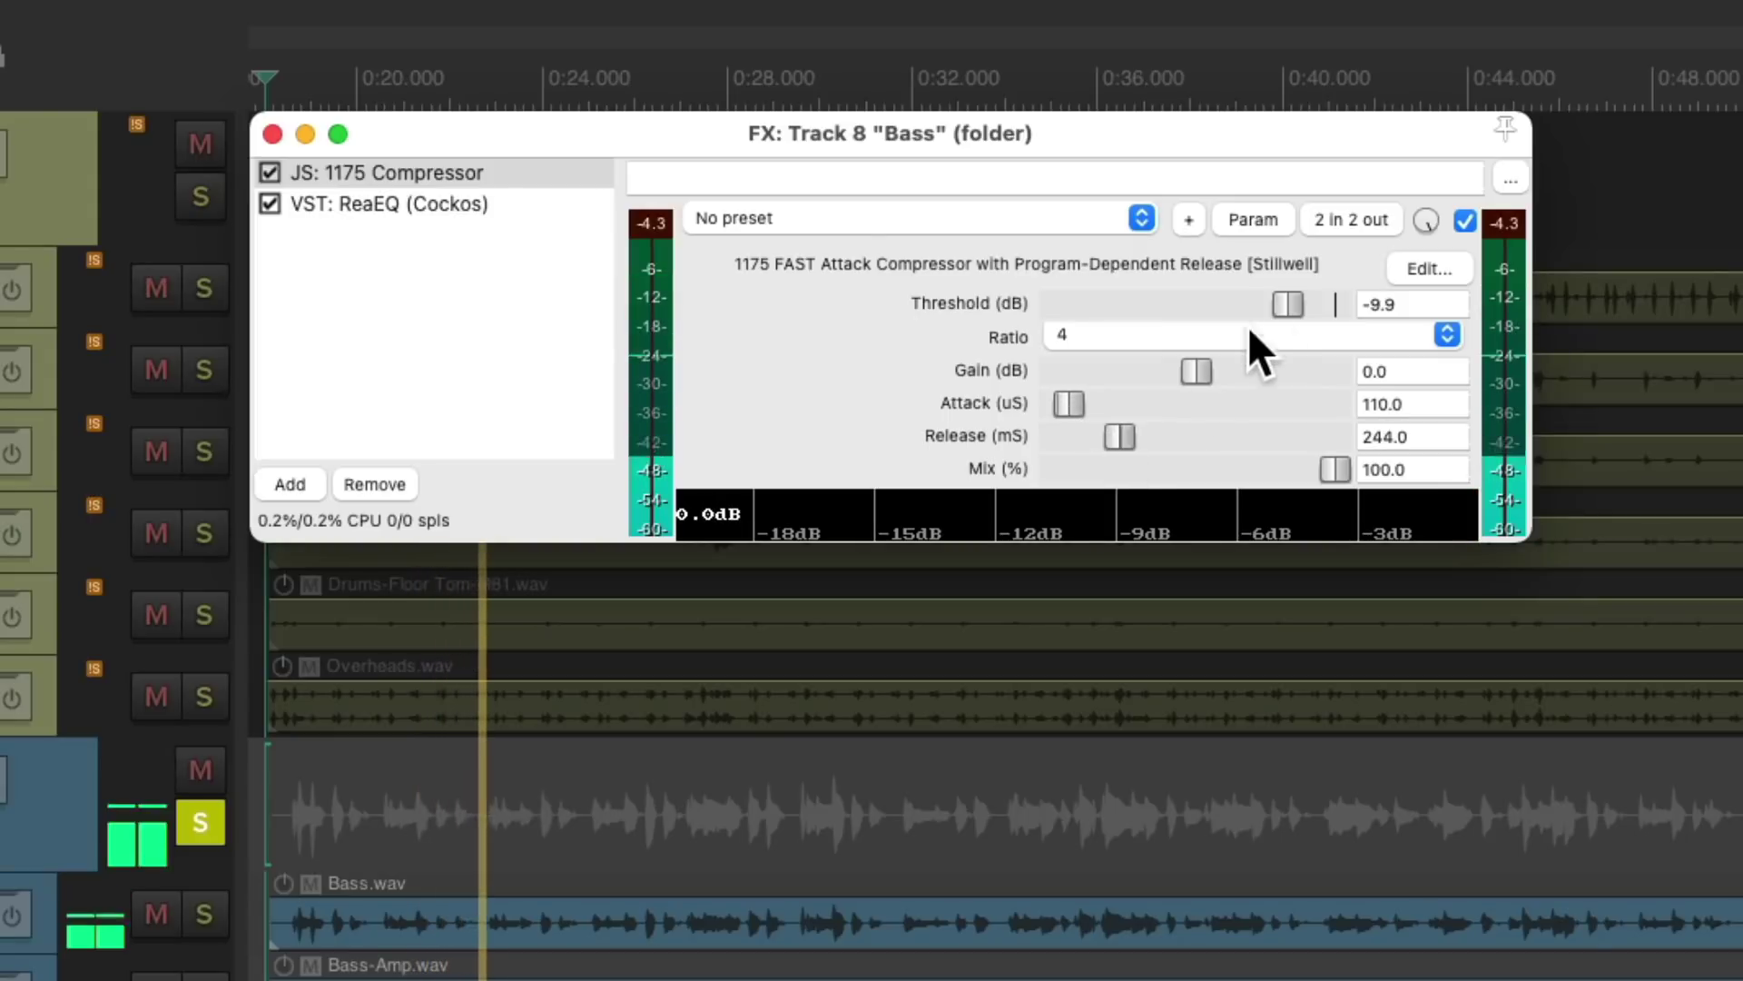
pyautogui.moveTo(1286, 306)
pyautogui.mouseDown()
pyautogui.moveTo(1237, 319)
pyautogui.moveTo(1288, 319)
pyautogui.mouseUp()
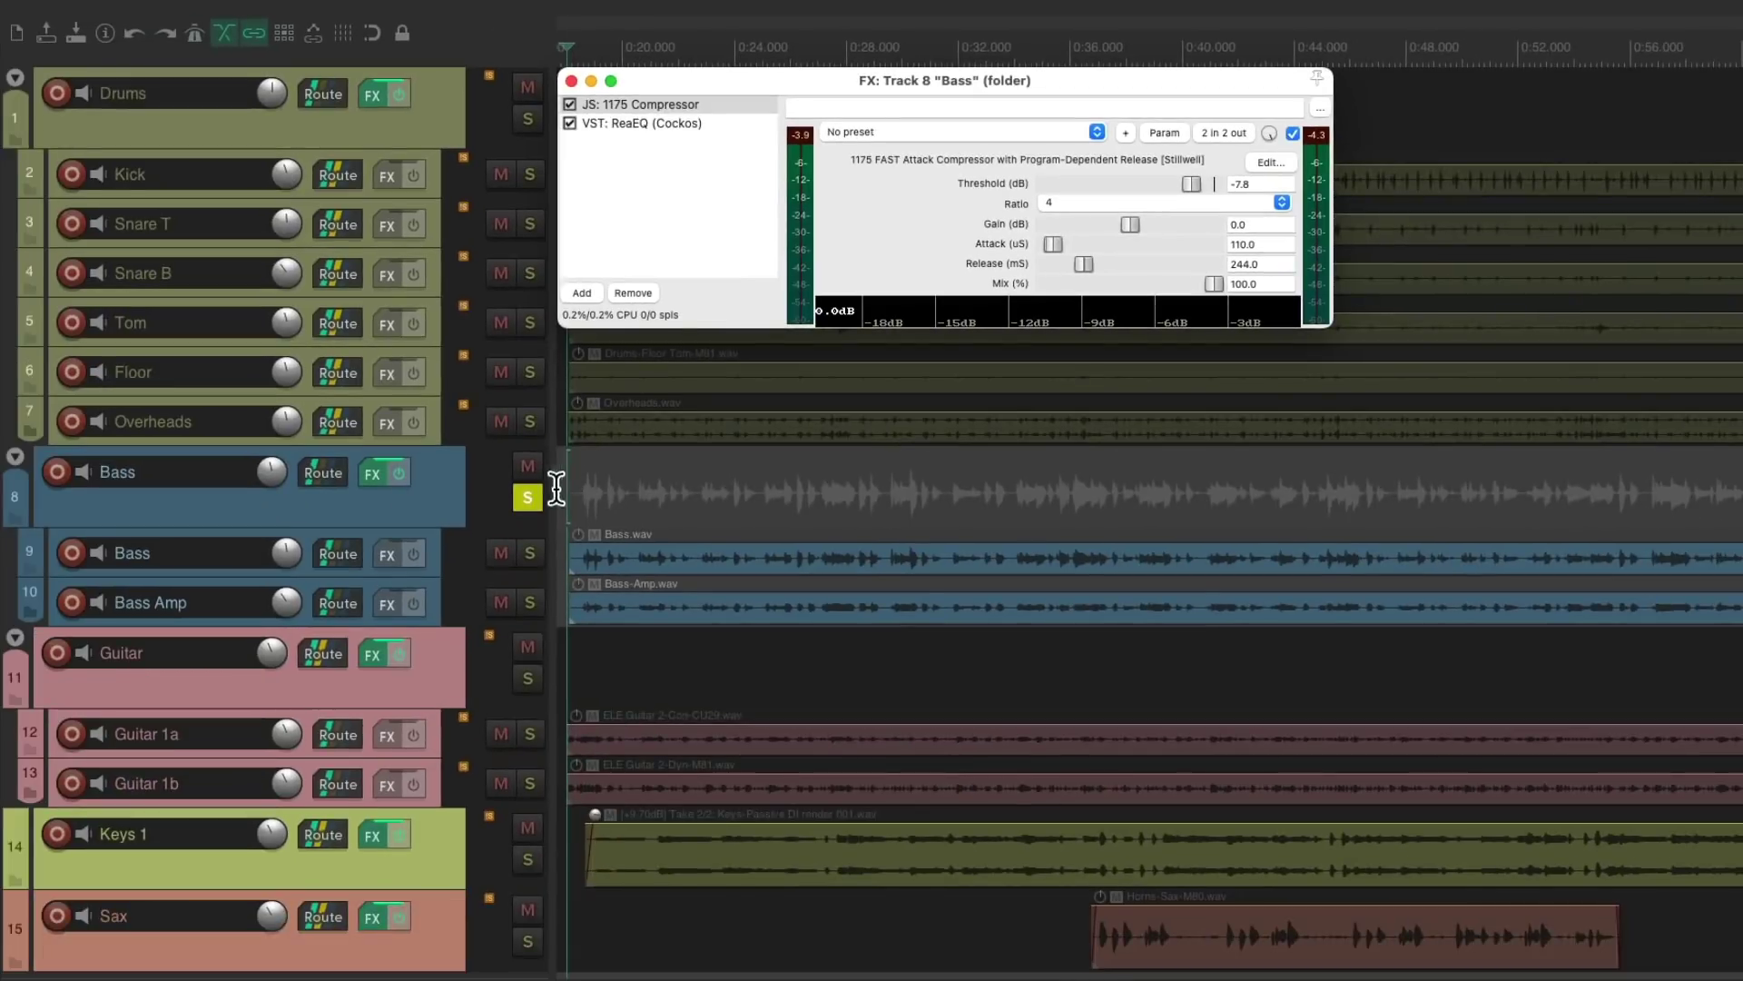
# Unsolo the Bass folder and solo the Guitar folder with its effects chain open.
pyautogui.click(200, 822)
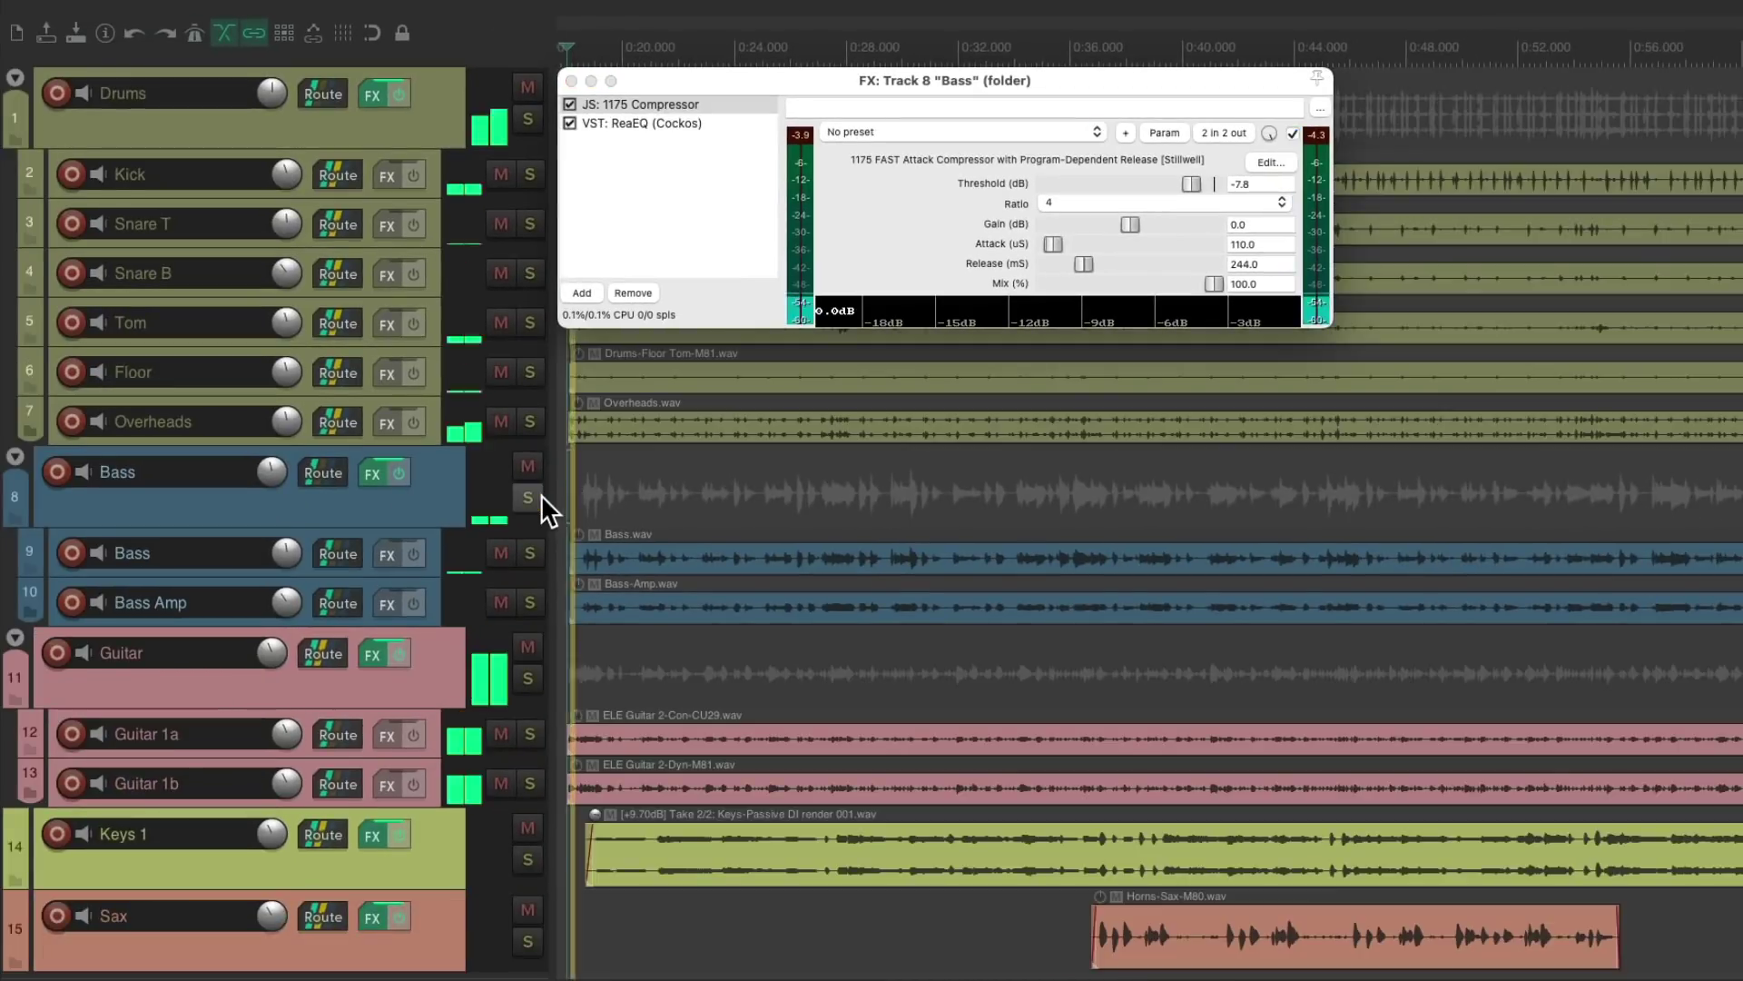
pyautogui.click(571, 81)
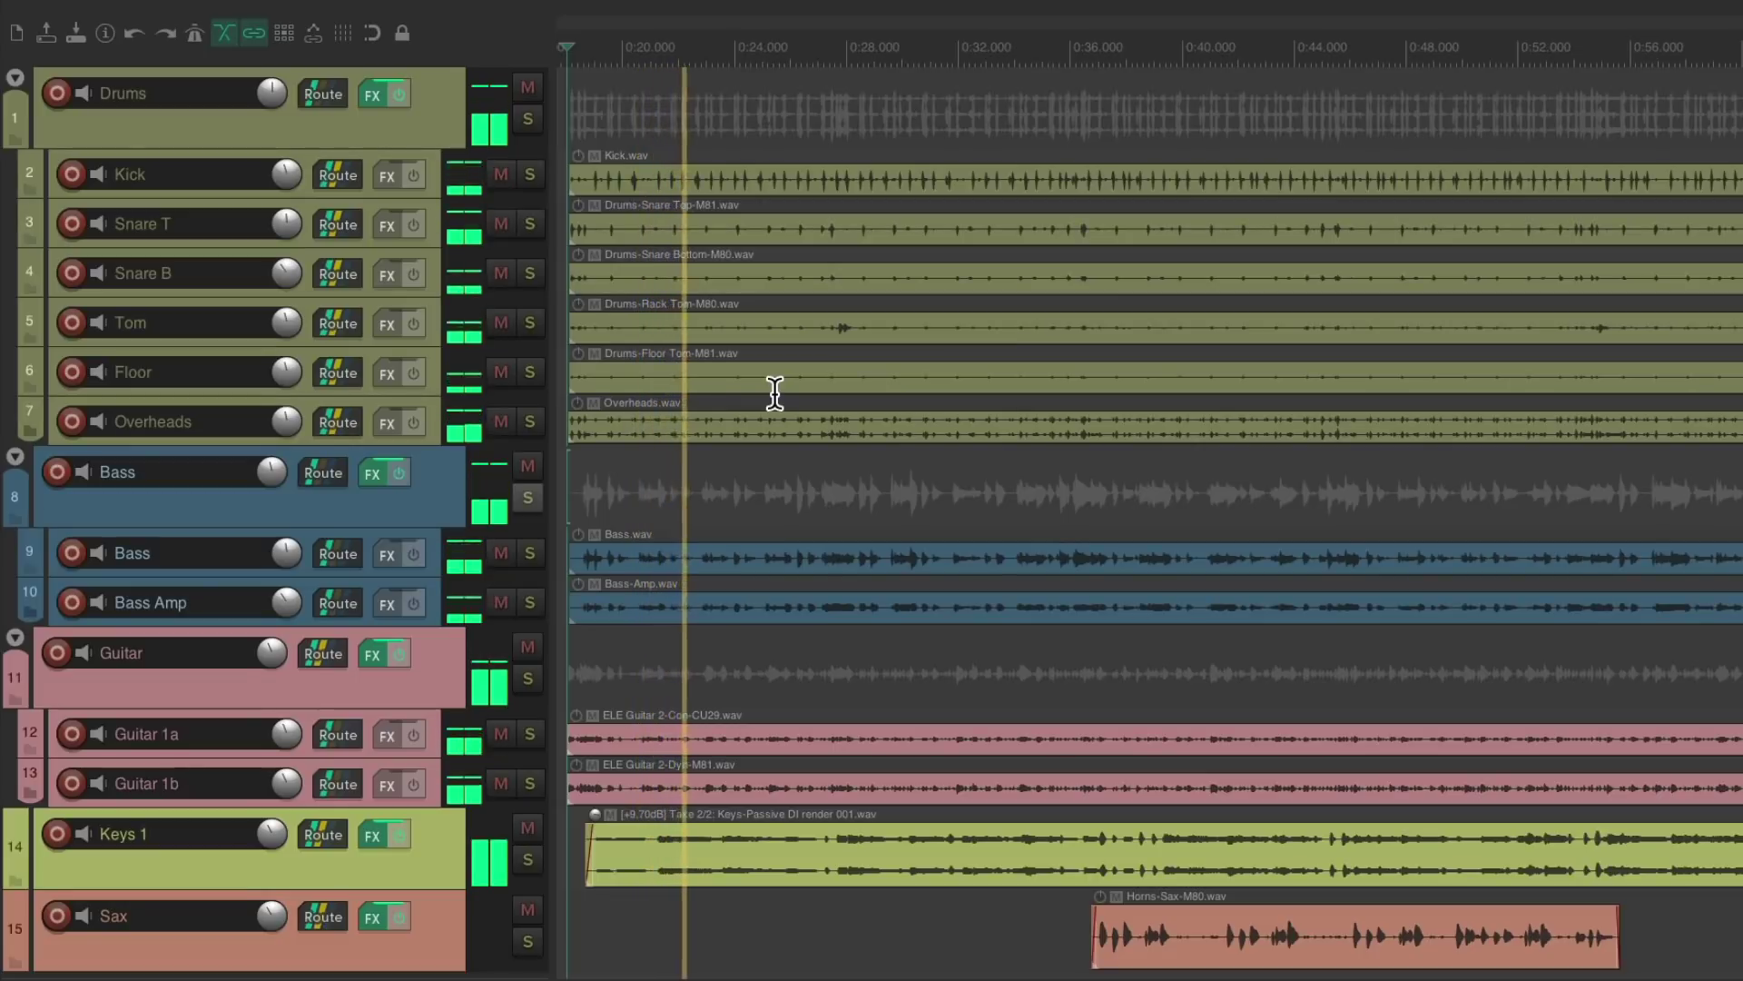
pyautogui.click(527, 678)
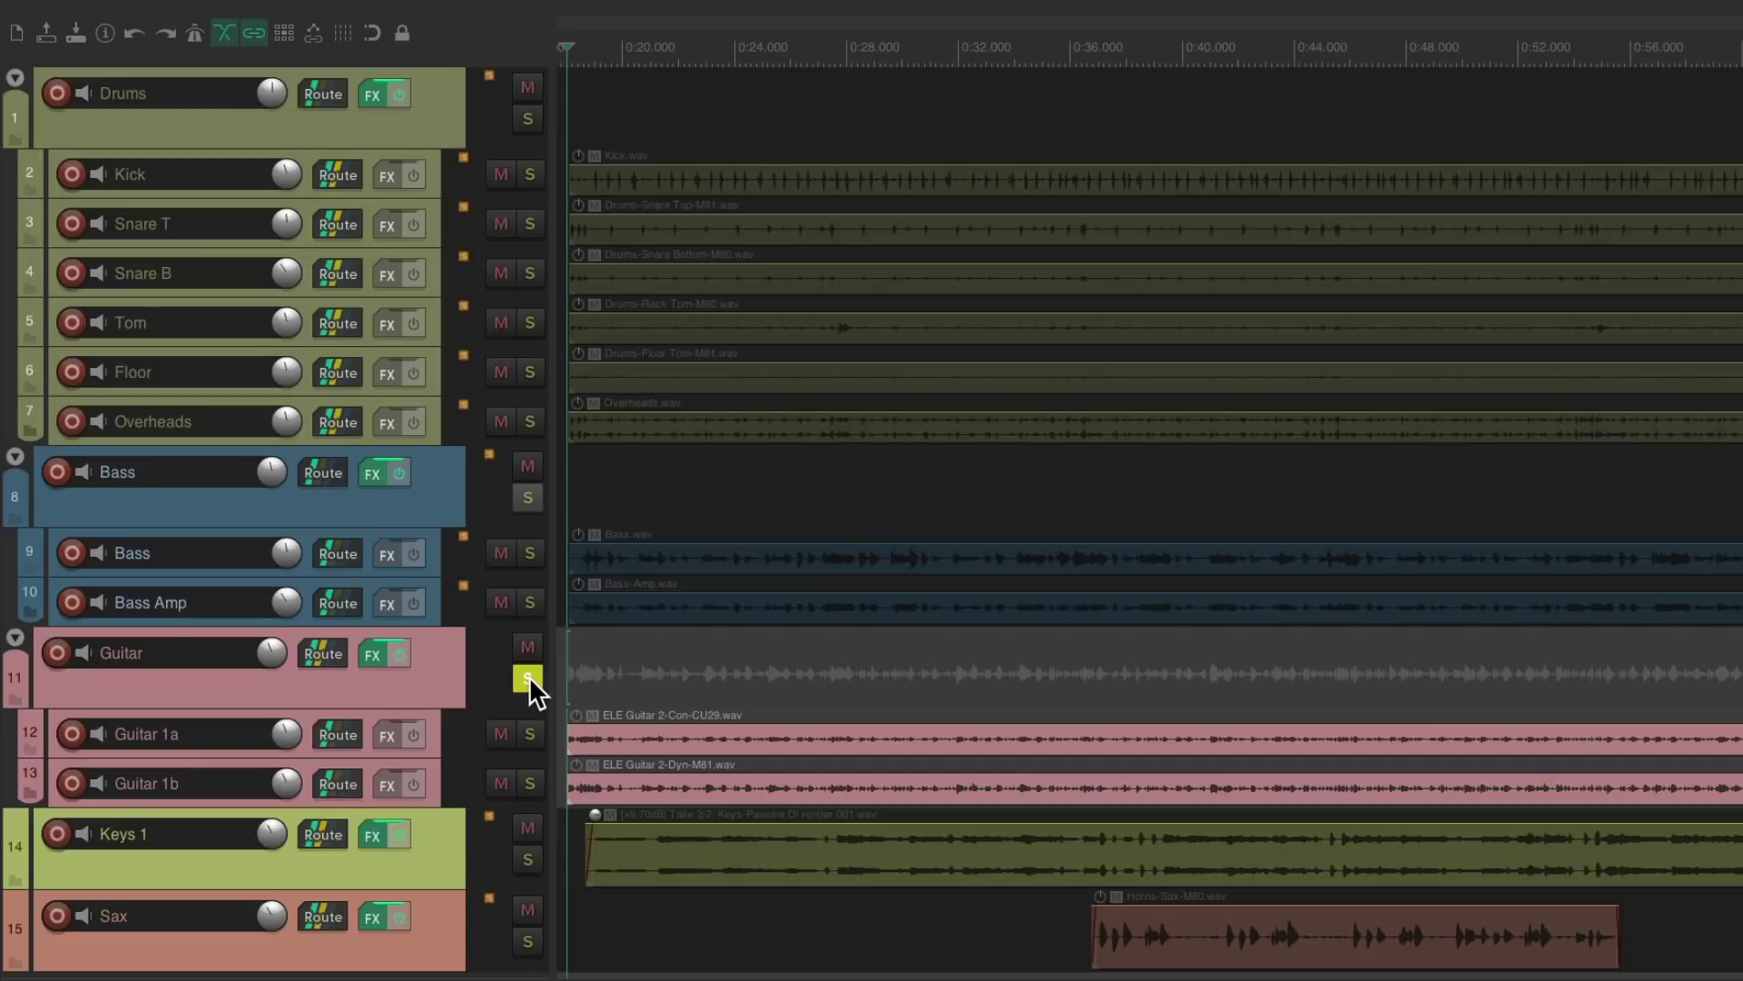
pyautogui.click(373, 654)
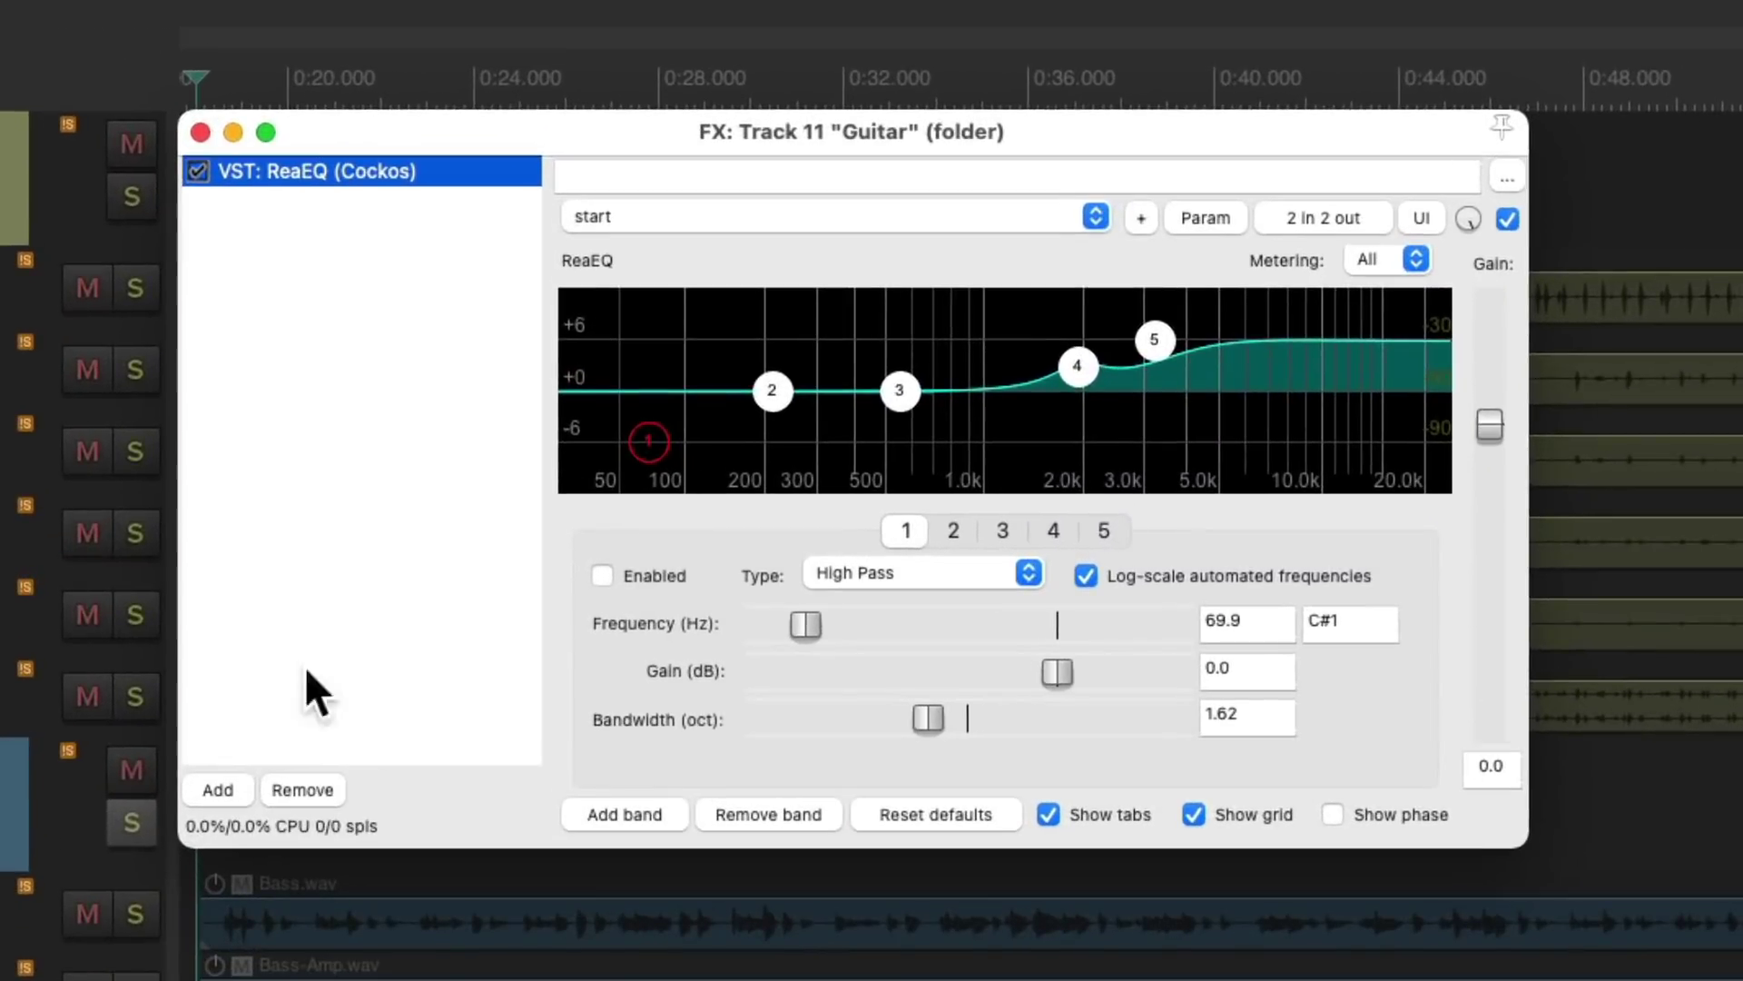
# Insert a 1175 Compressor before the guitar ReaEQ: threshold -17.7 dB, attack 130 µs, release 244 ms.
pyautogui.doubleClick(385, 367)
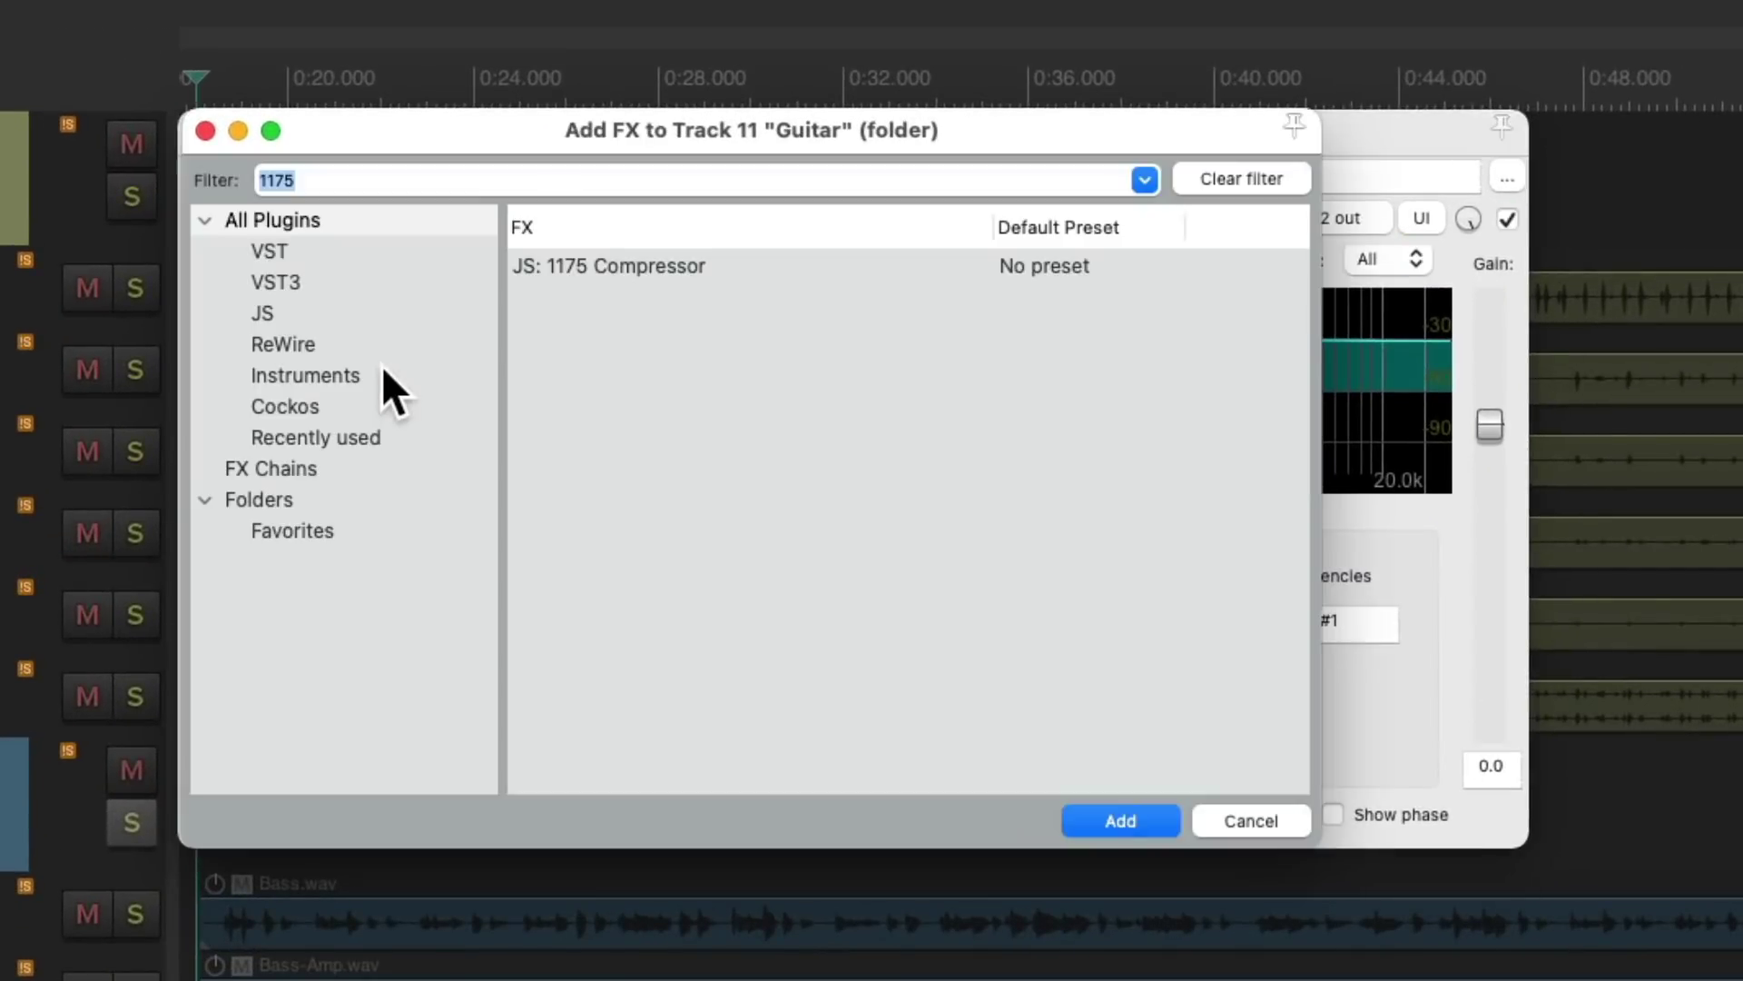
pyautogui.doubleClick(620, 261)
pyautogui.moveTo(499, 198); pyautogui.dragTo(501, 165)
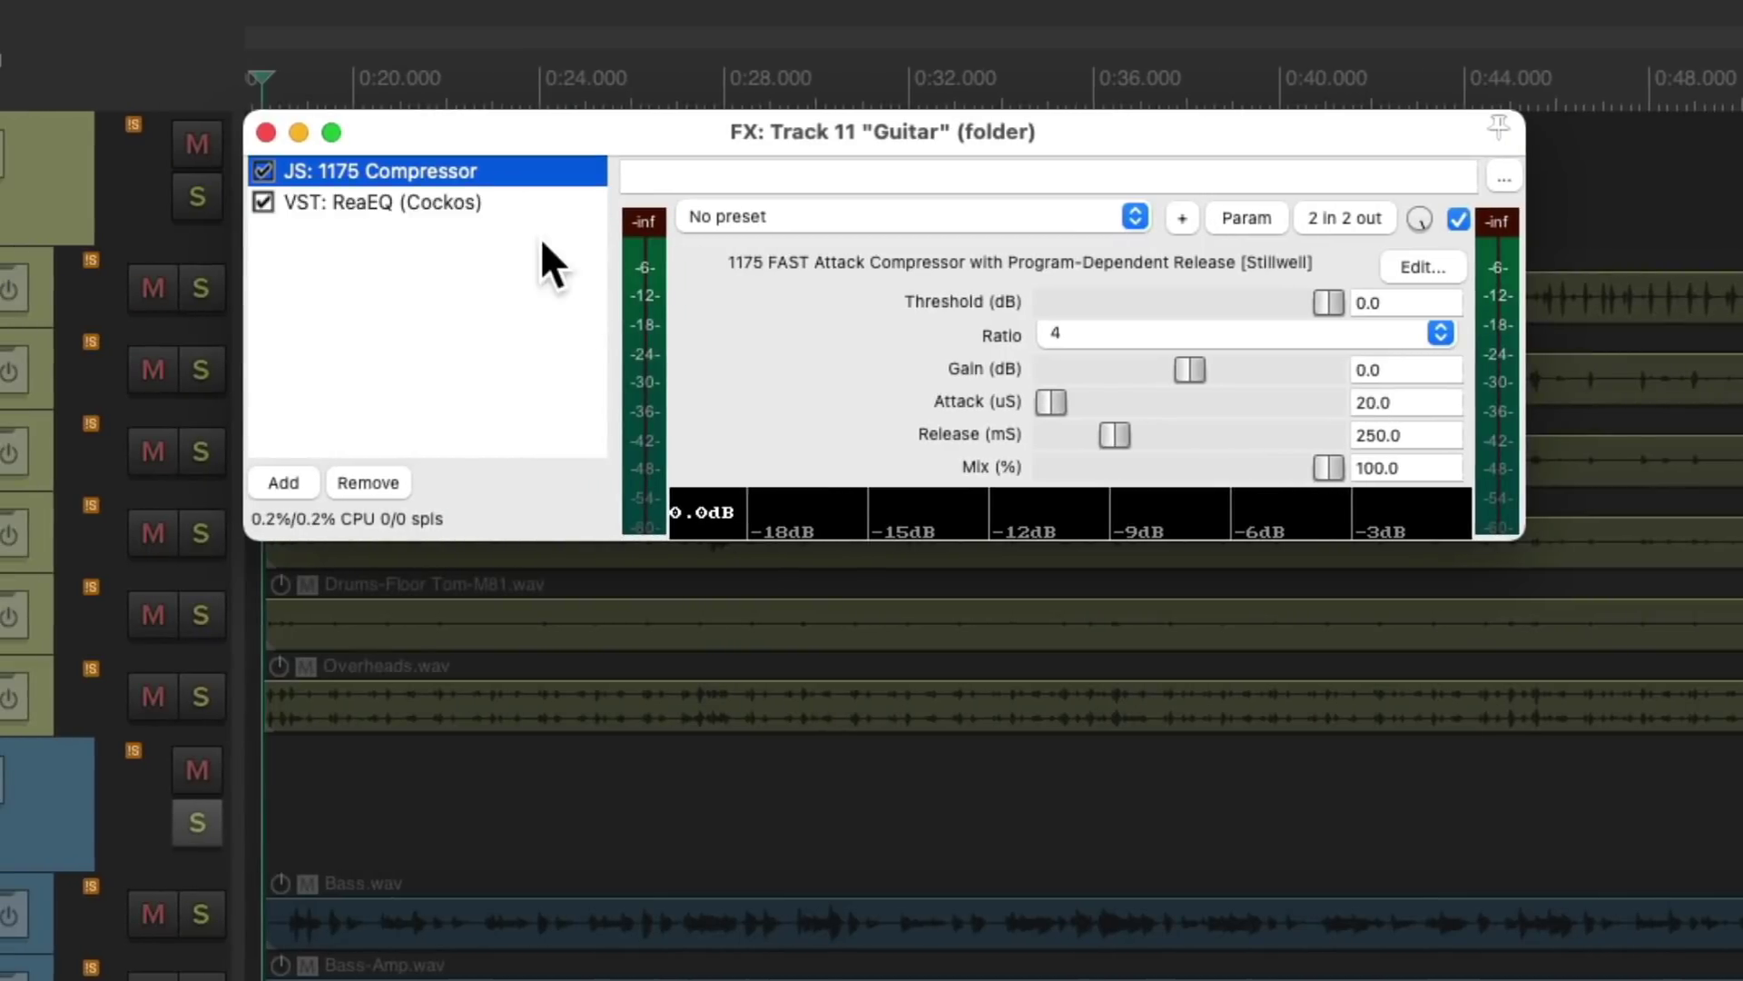
pyautogui.press('space')
pyautogui.moveTo(1327, 299); pyautogui.dragTo(1259, 306)
pyautogui.moveTo(1068, 409); pyautogui.dragTo(1099, 437)
pyautogui.moveTo(1256, 303); pyautogui.dragTo(1240, 313)
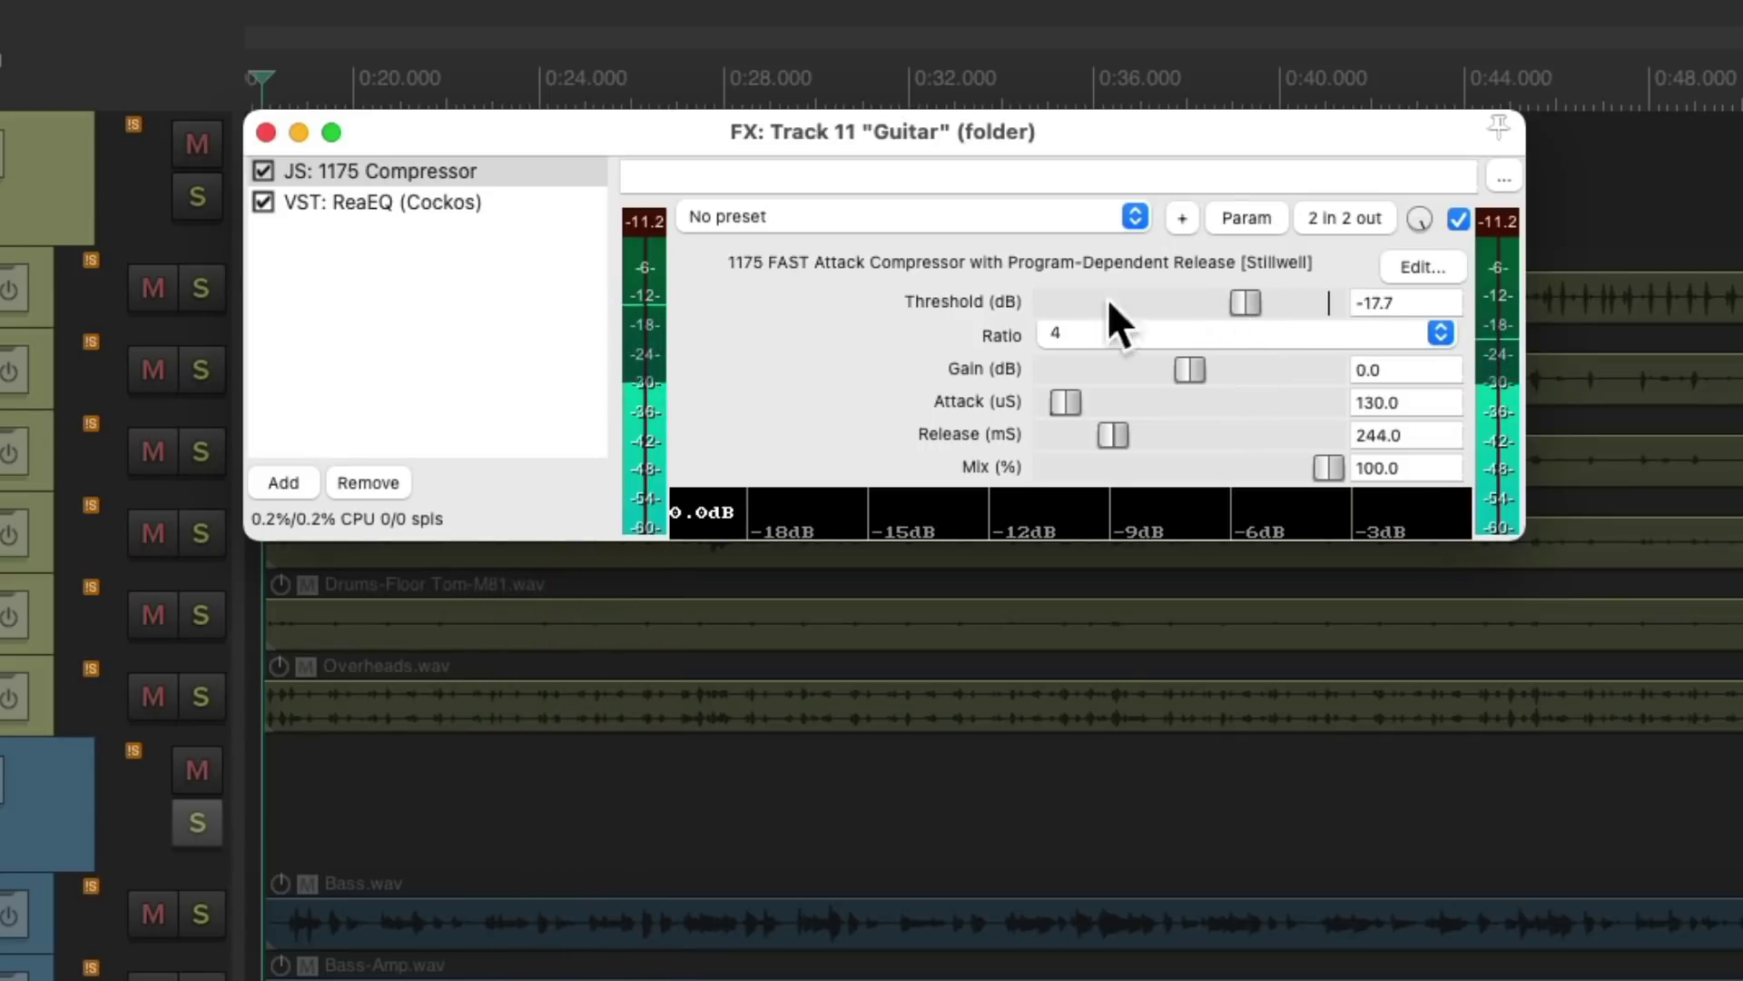
pyautogui.click(505, 192)
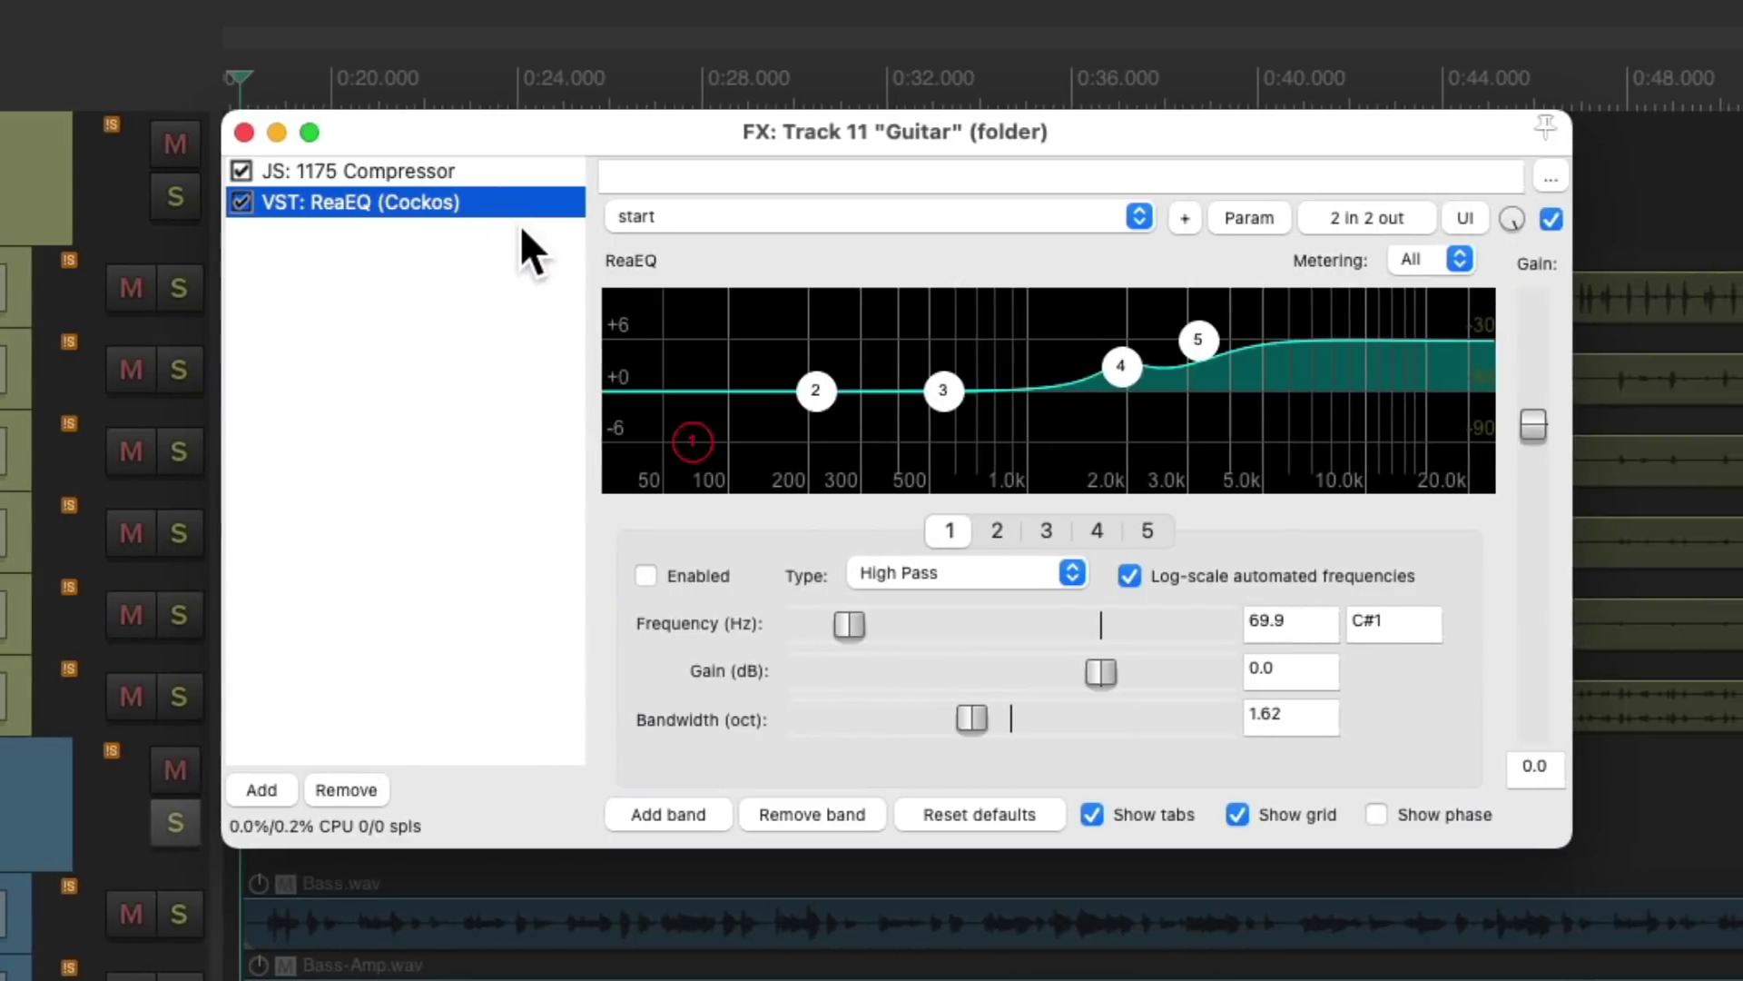
# Give the guitar ReaEQ a 136 Hz high-pass, 438 Hz lift, band 4 at 3.2 dB, and 6.7 dB shelf at 2893.4 Hz.
pyautogui.click(1119, 368)
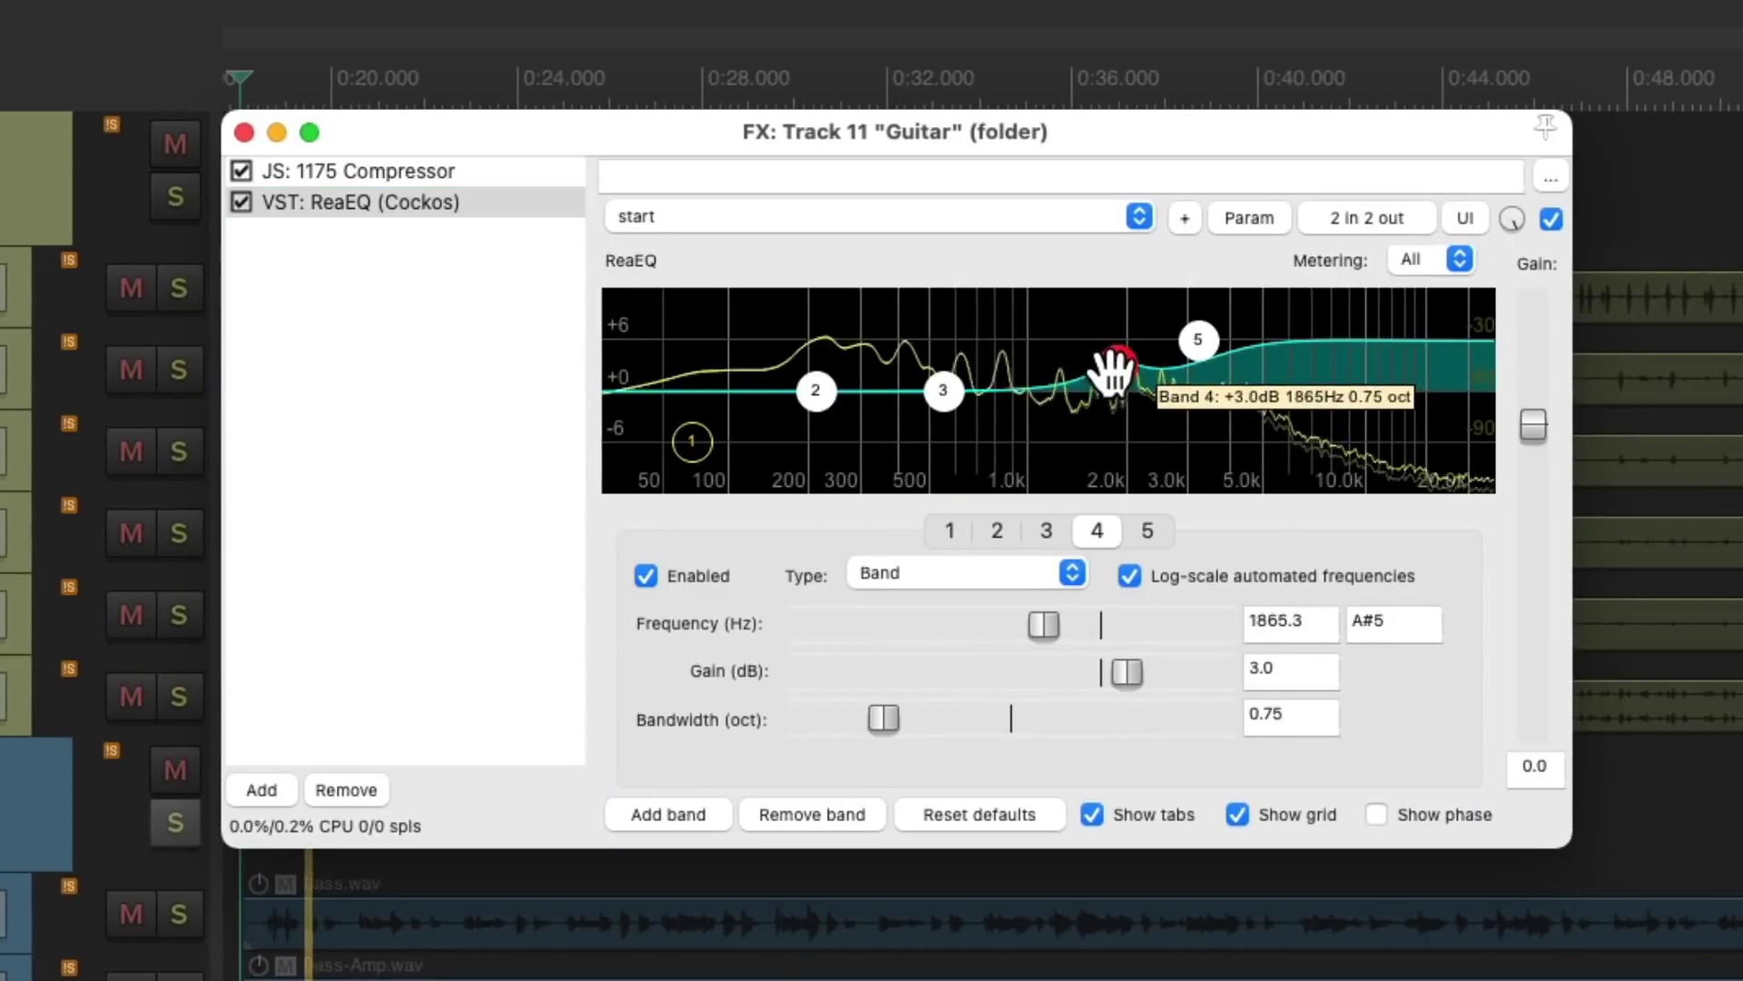
pyautogui.moveTo(1112, 372); pyautogui.dragTo(1112, 369)
pyautogui.click(695, 450)
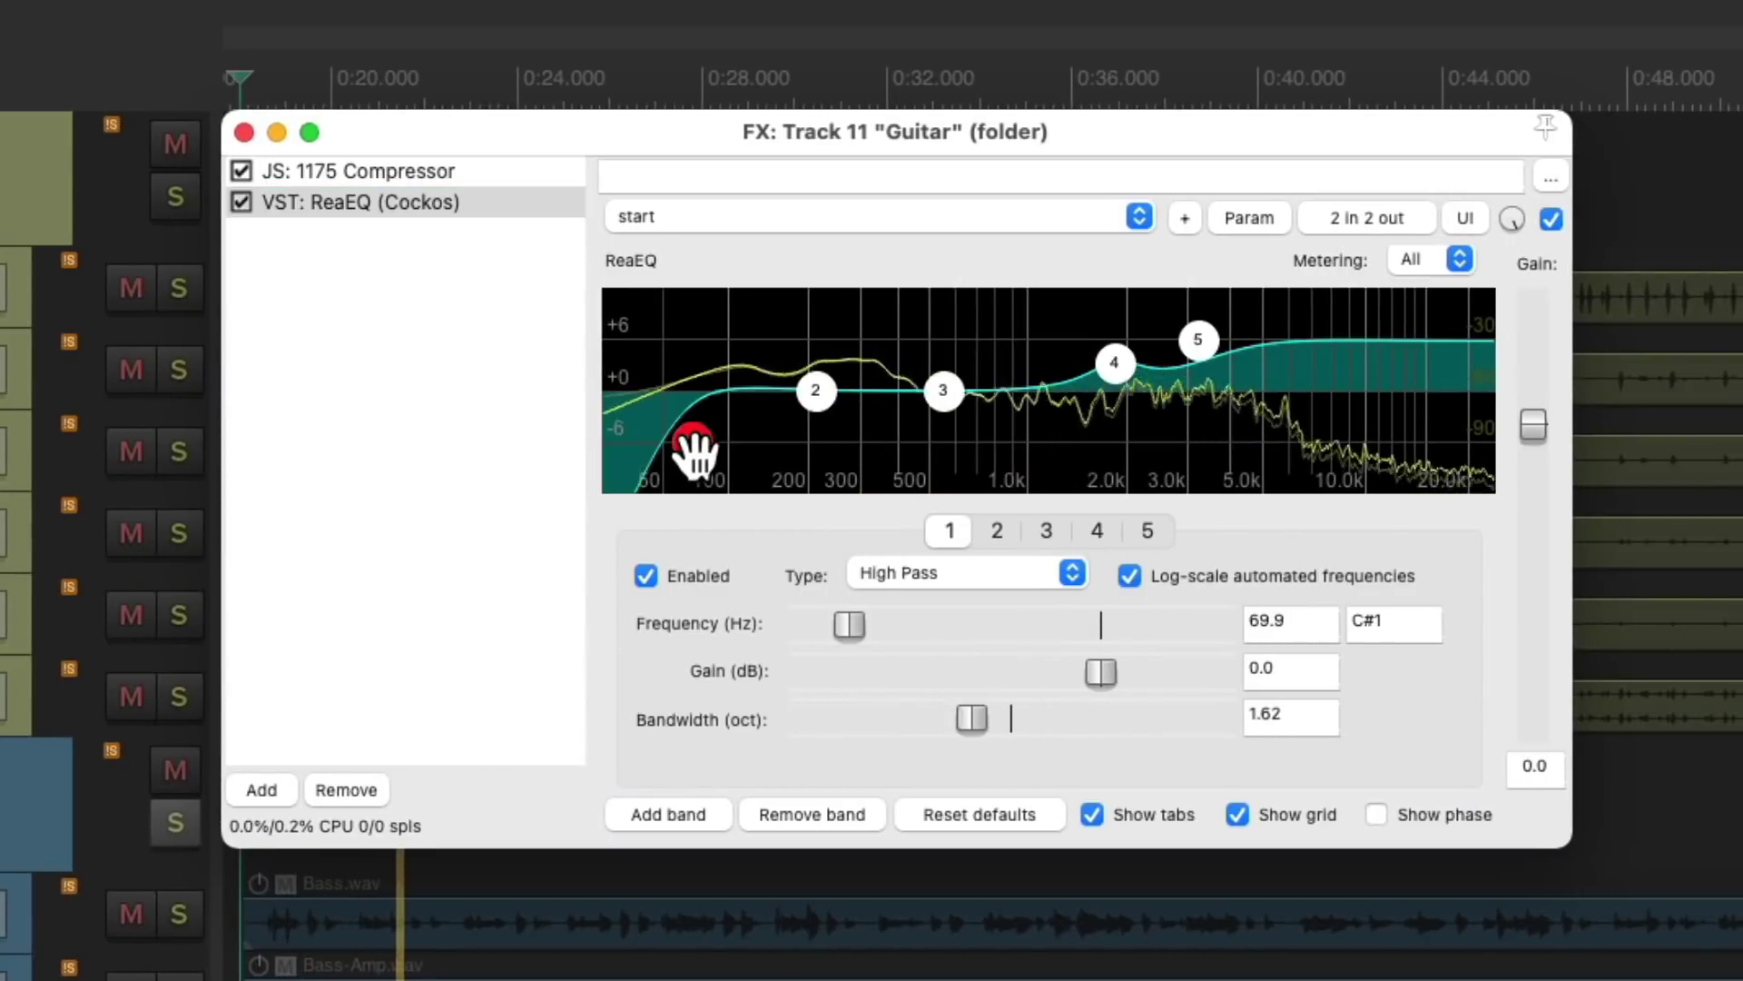
pyautogui.moveTo(694, 449); pyautogui.dragTo(762, 442)
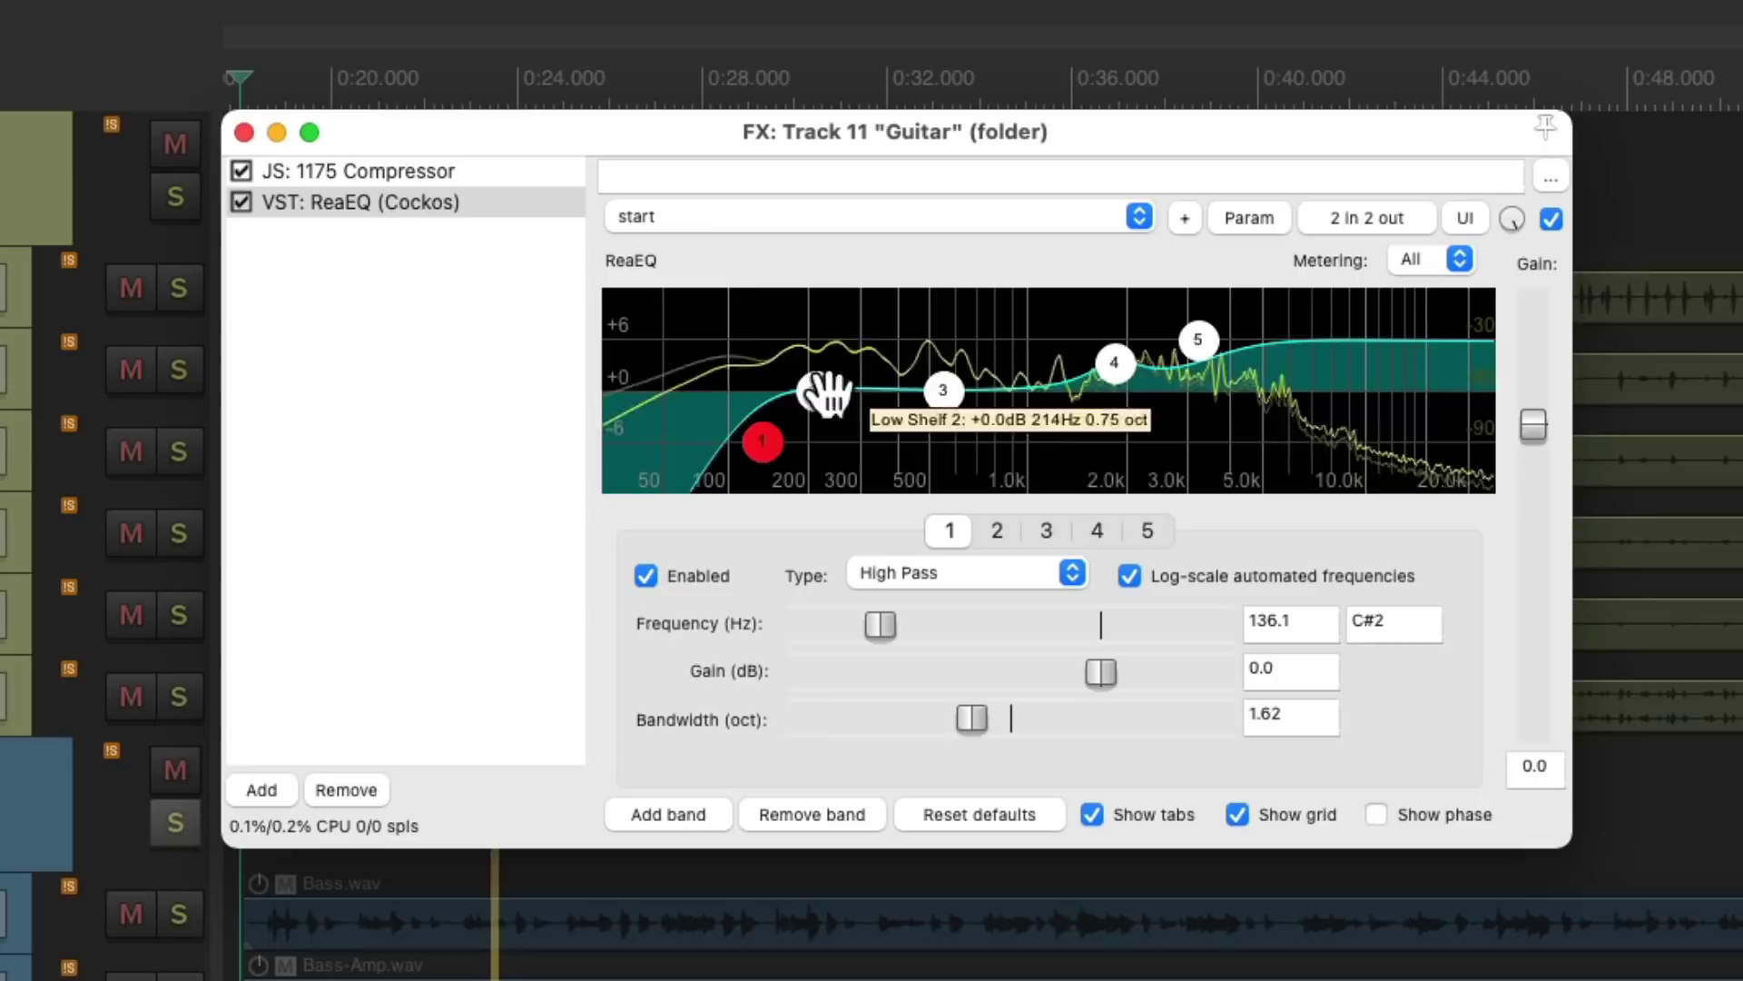
pyautogui.moveTo(943, 390); pyautogui.dragTo(911, 382)
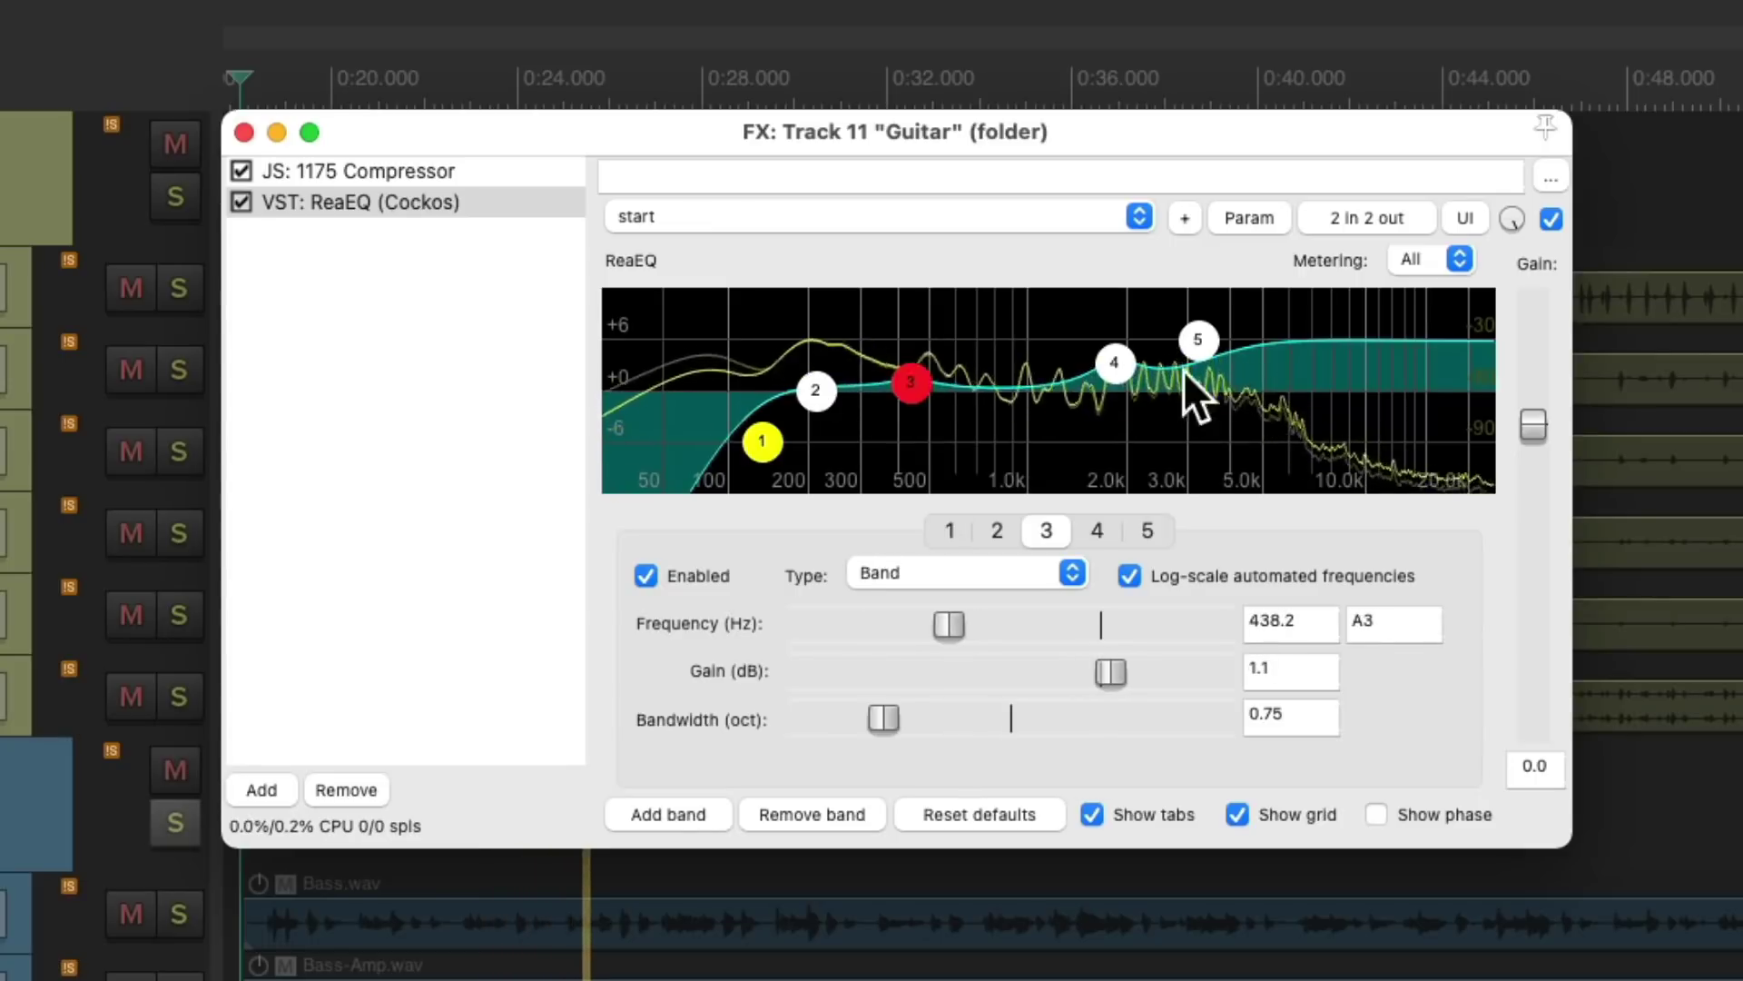
pyautogui.moveTo(1200, 342)
pyautogui.mouseDown()
pyautogui.moveTo(1202, 397)
pyautogui.moveTo(1199, 354)
pyautogui.moveTo(1168, 336)
pyautogui.moveTo(1182, 329)
pyautogui.moveTo(1116, 407)
pyautogui.moveTo(1120, 375)
pyautogui.moveTo(1182, 332)
pyautogui.mouseUp()
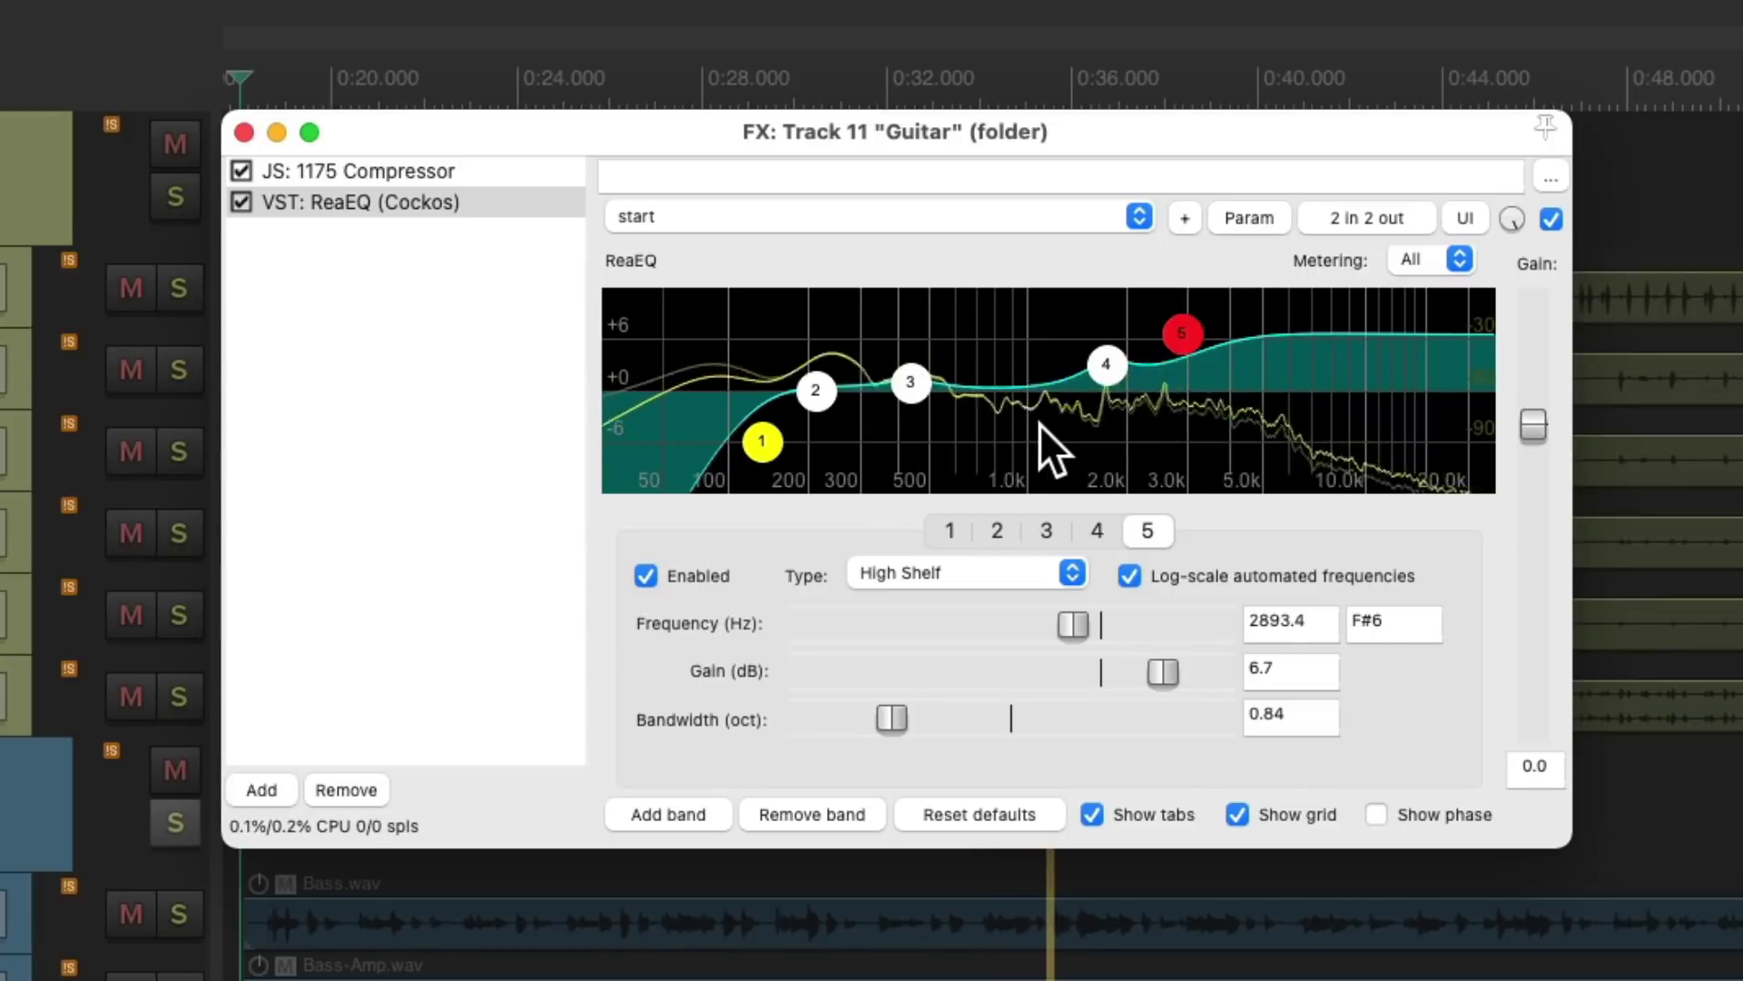
pyautogui.press('space')
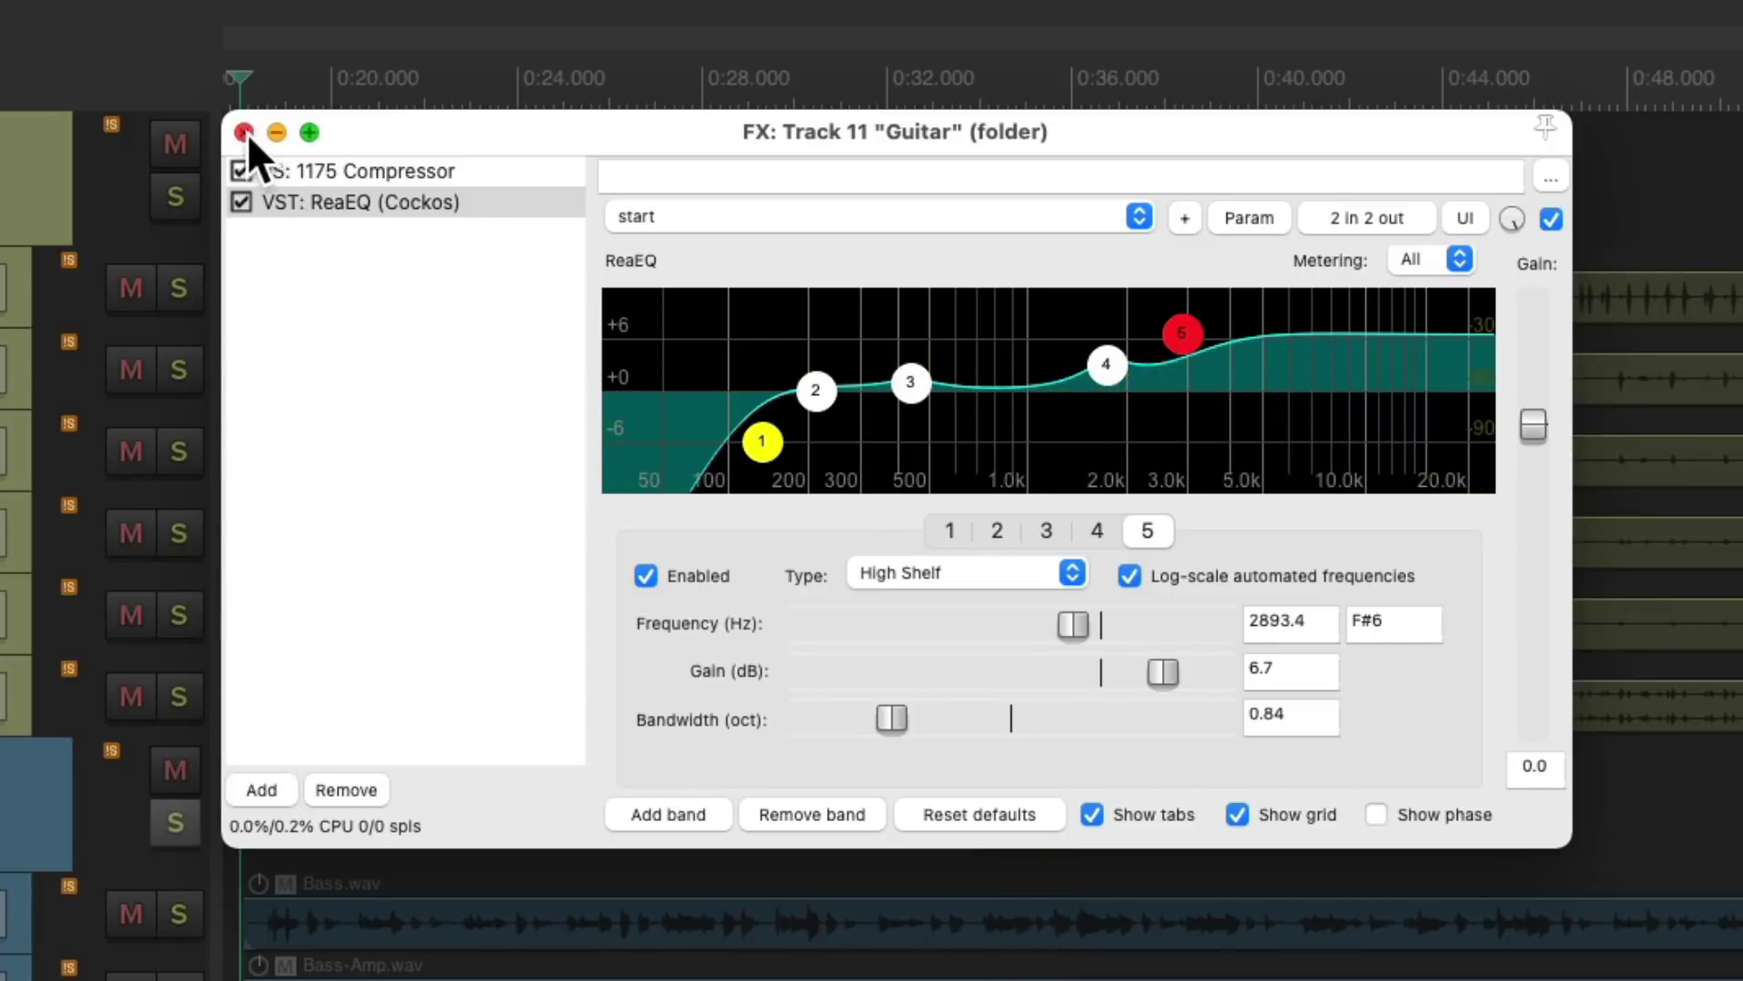
# Solo Keys 1 and EQ it: 250 Hz high-pass, 1.7 kHz boost, 8.4 dB shelf at 2958 Hz.
pyautogui.click(244, 132)
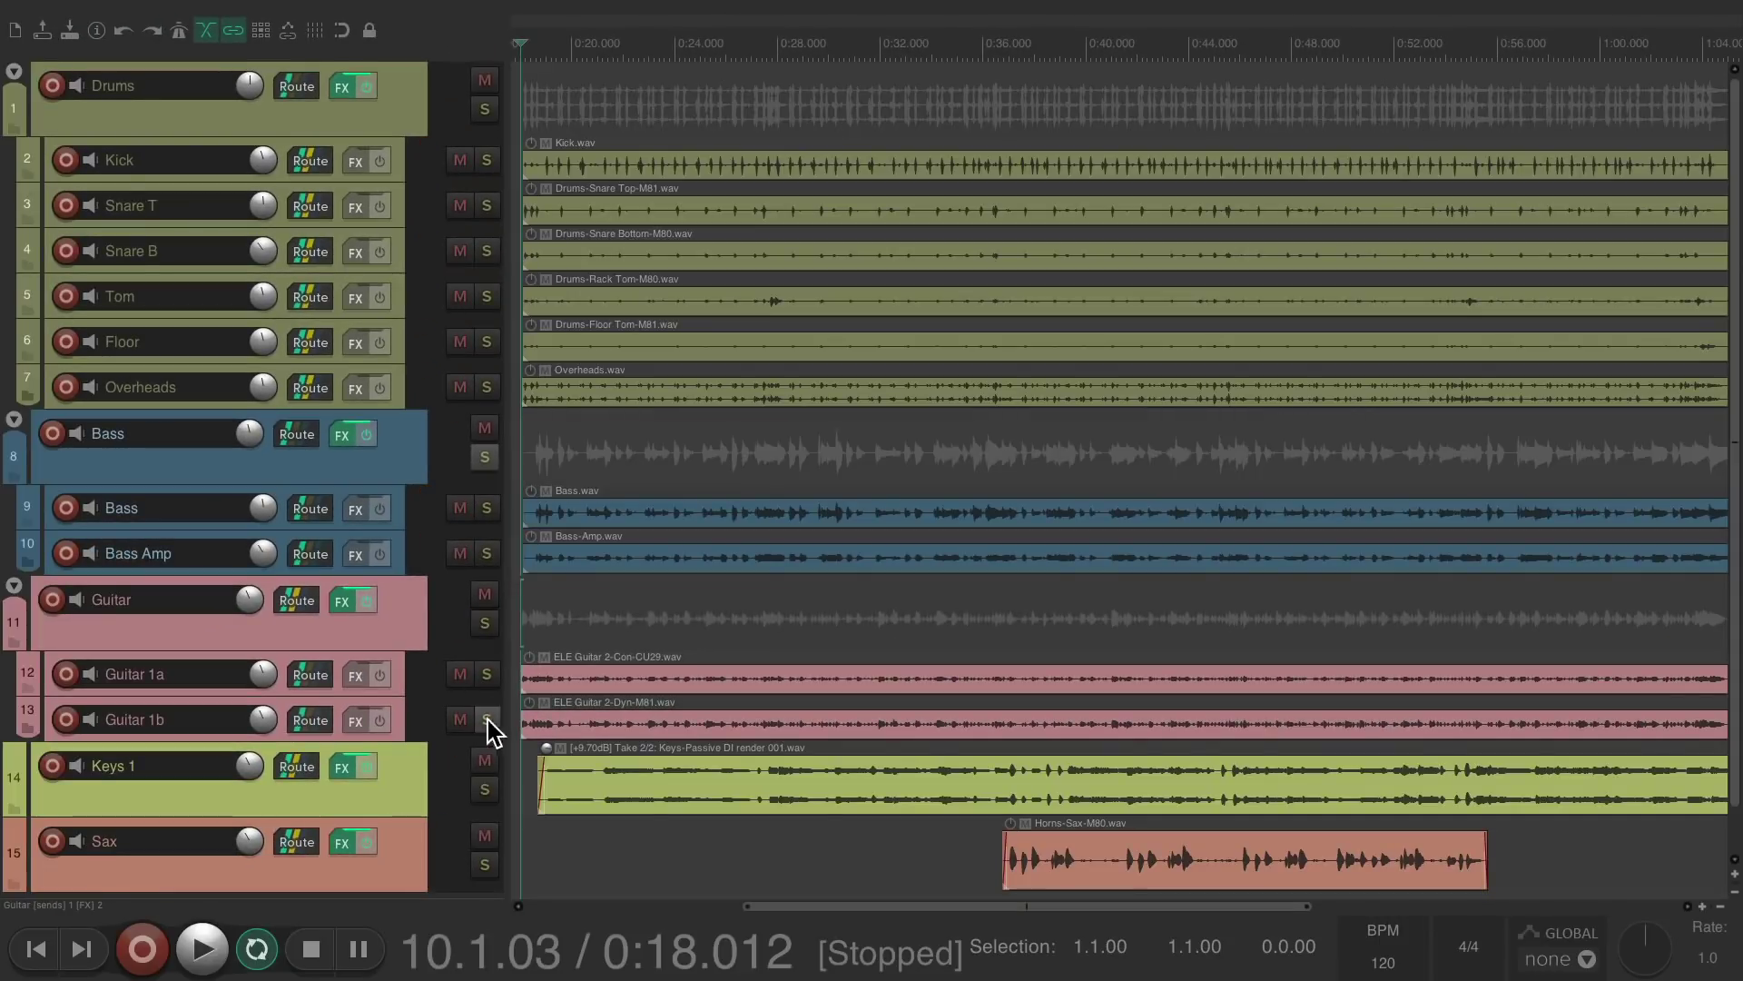
pyautogui.click(485, 789)
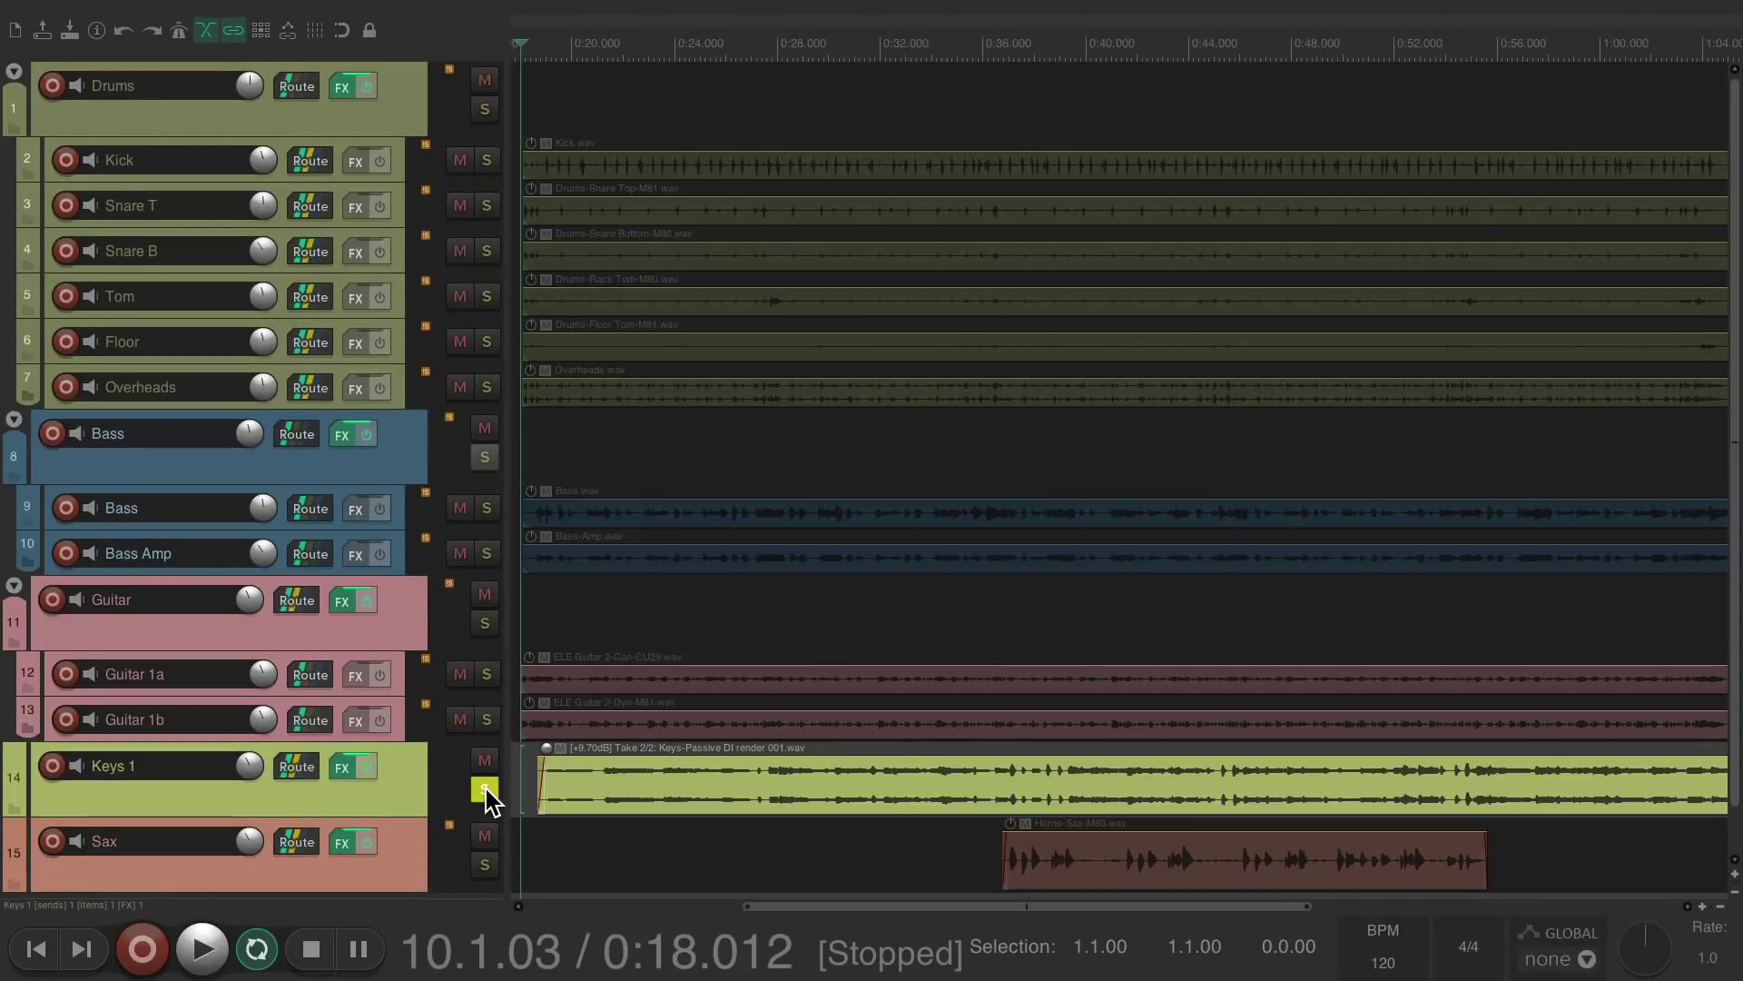
pyautogui.click(343, 770)
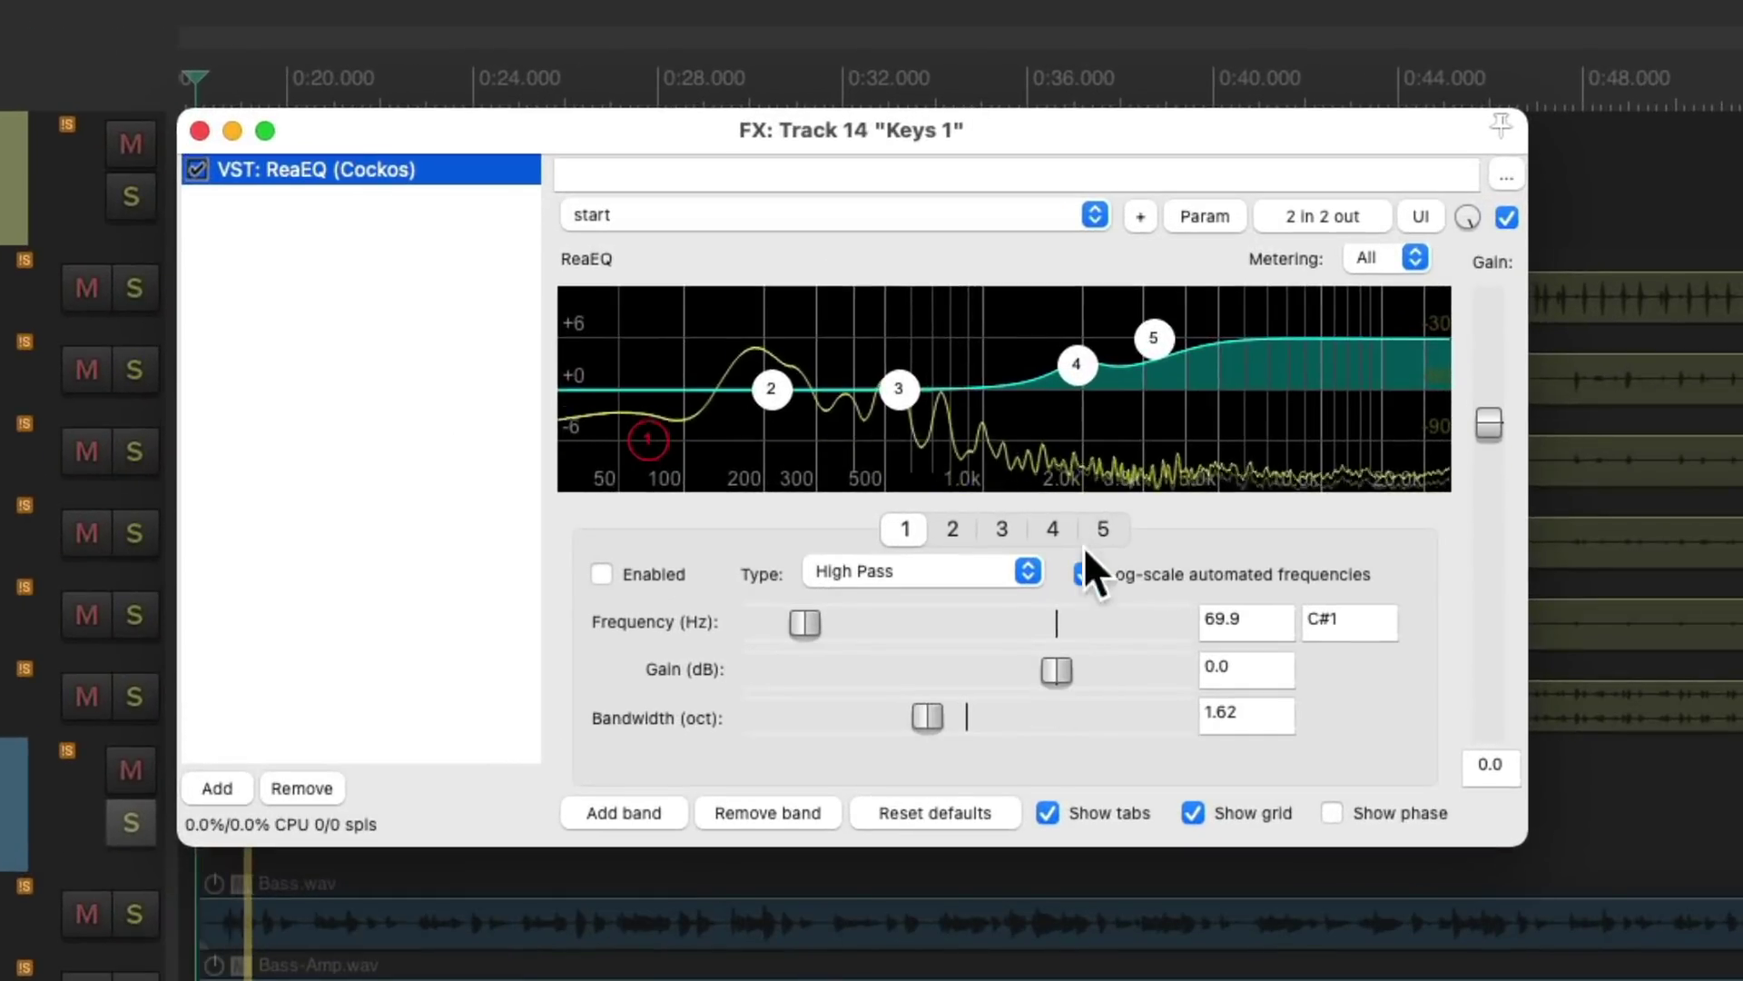
pyautogui.click(640, 436)
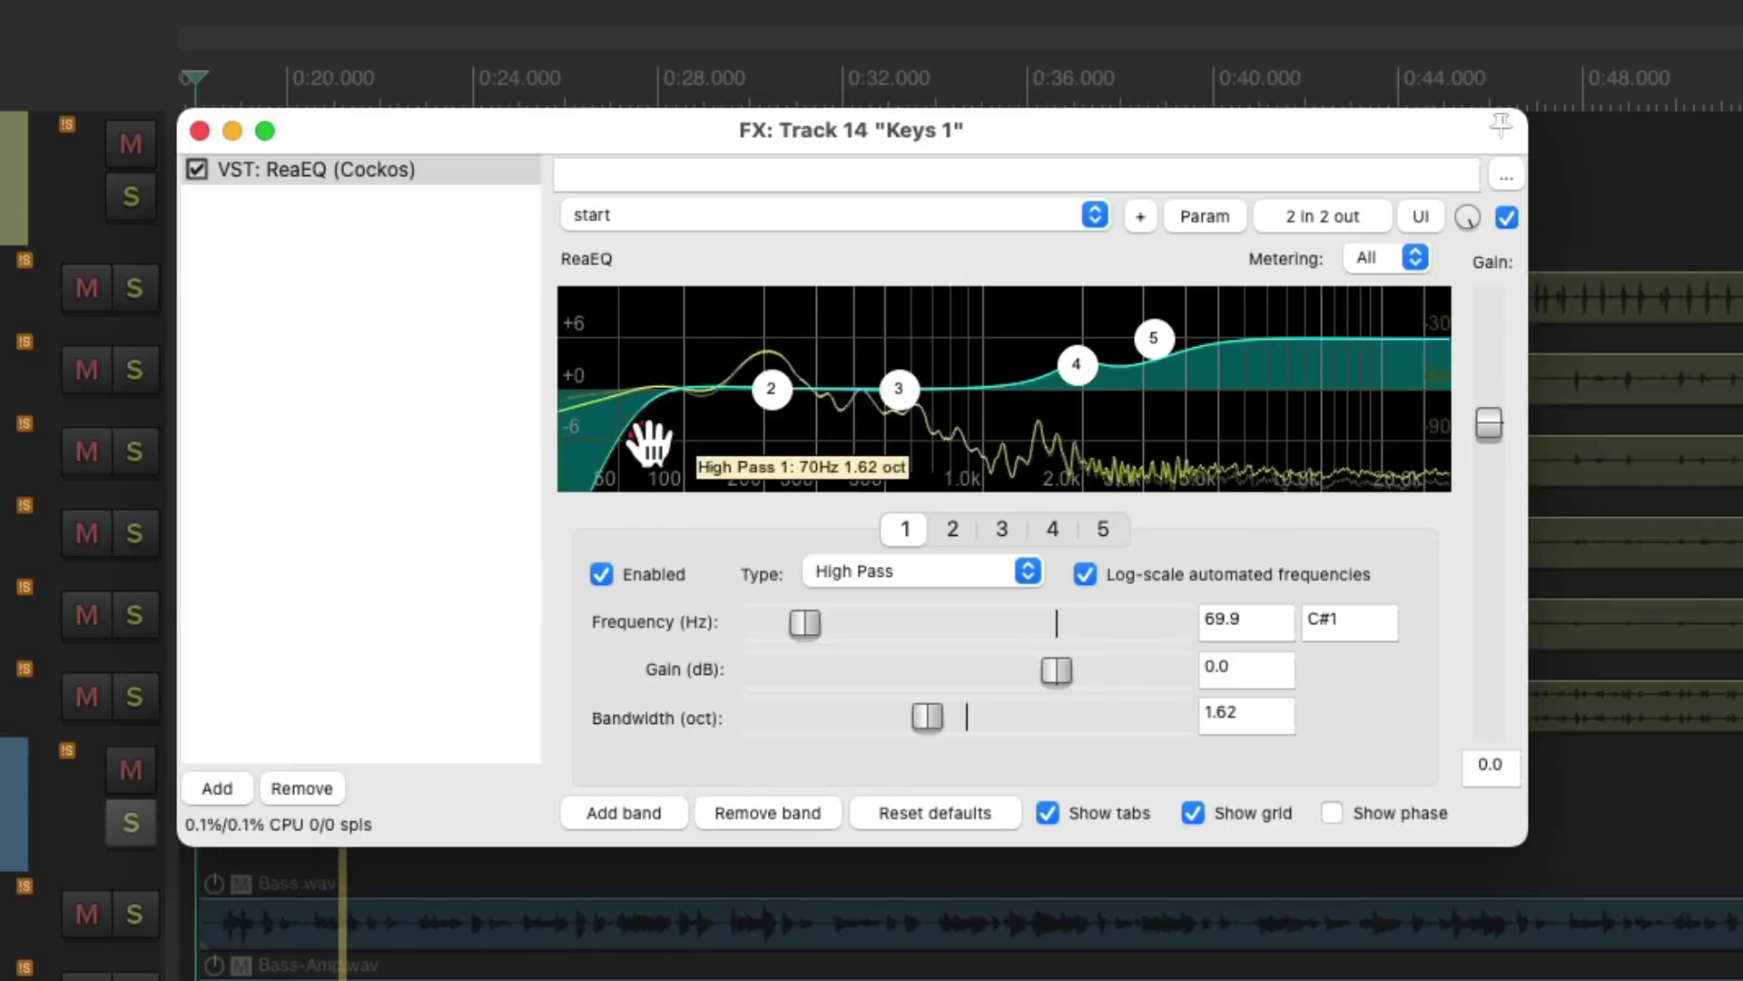
pyautogui.moveTo(649, 442); pyautogui.dragTo(795, 427)
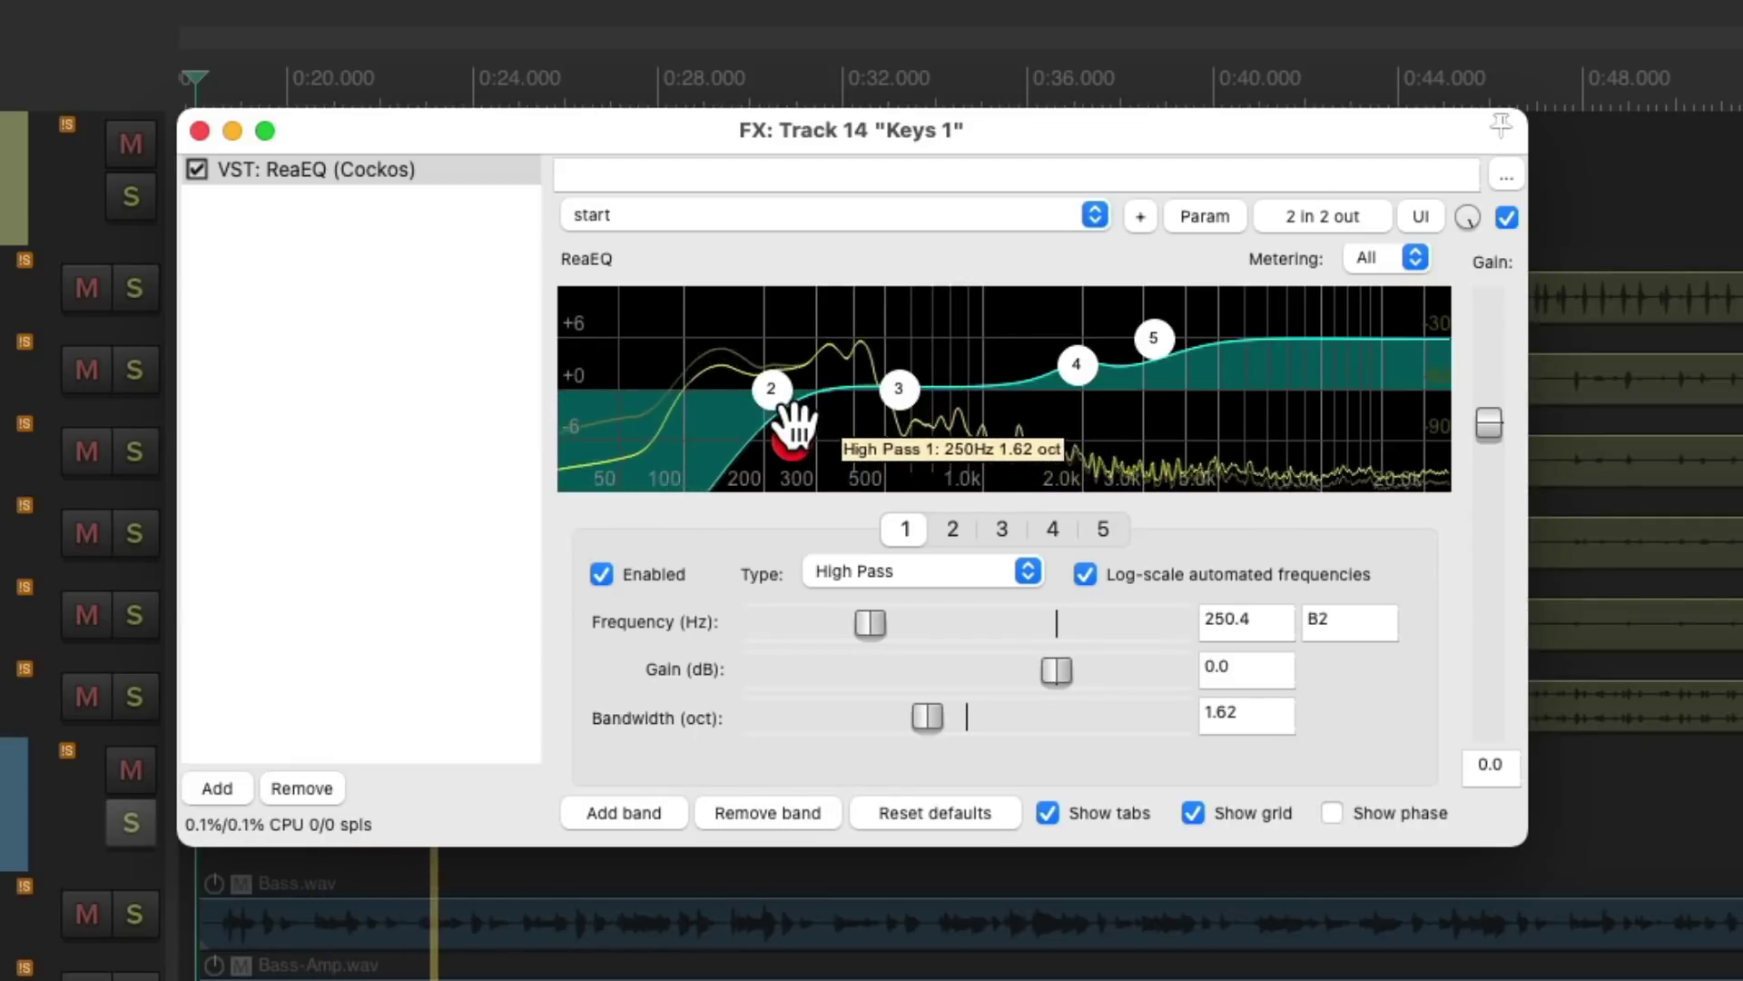
pyautogui.moveTo(1078, 360); pyautogui.dragTo(1131, 319)
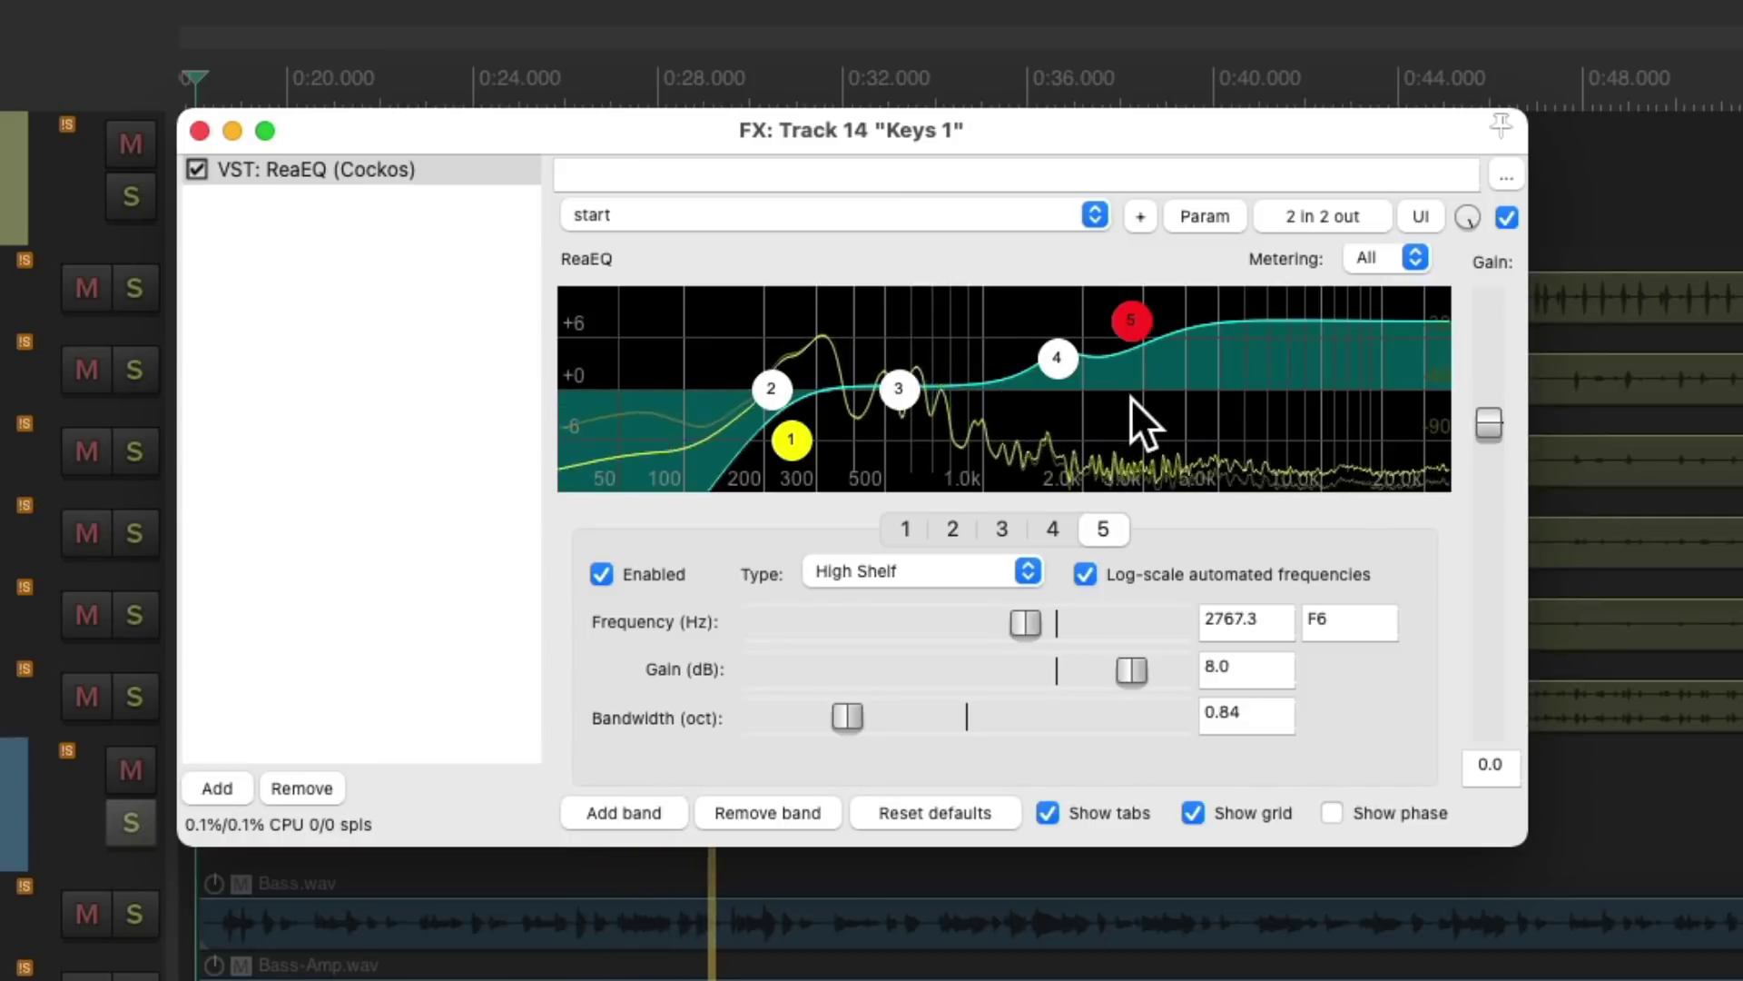
pyautogui.moveTo(1132, 322)
pyautogui.mouseDown()
pyautogui.moveTo(1141, 332)
pyautogui.moveTo(1068, 358)
pyautogui.moveTo(1142, 319)
pyautogui.mouseUp()
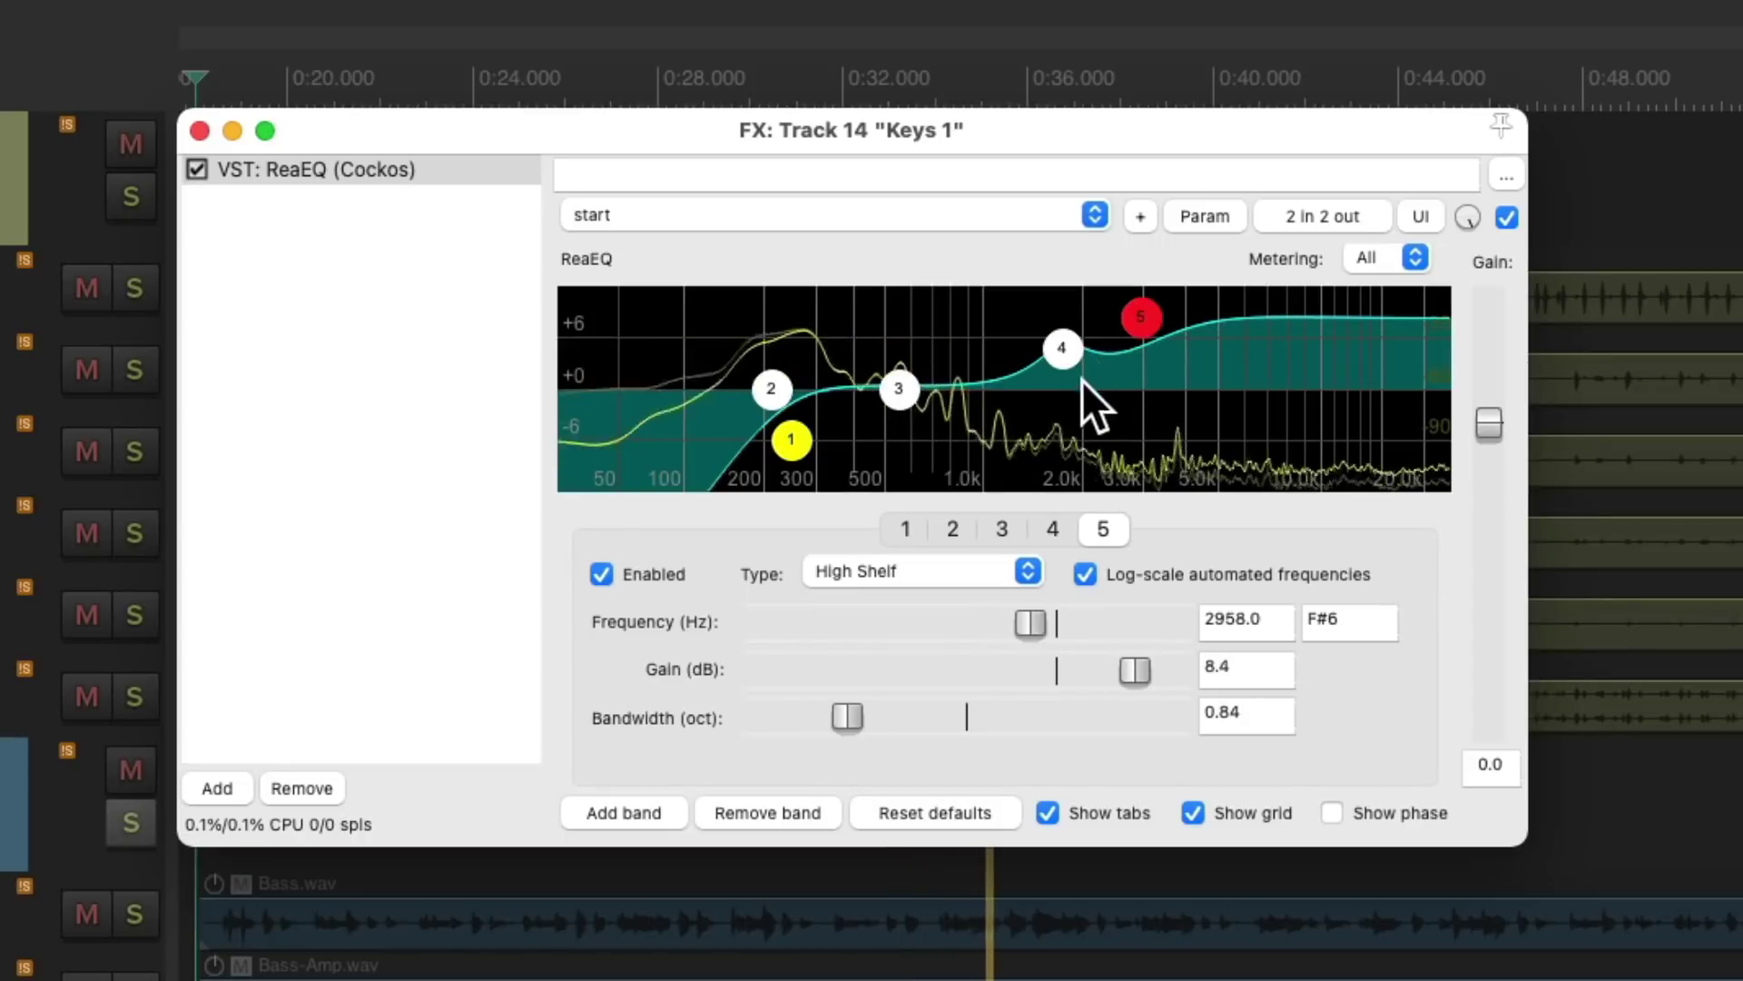
pyautogui.press('space')
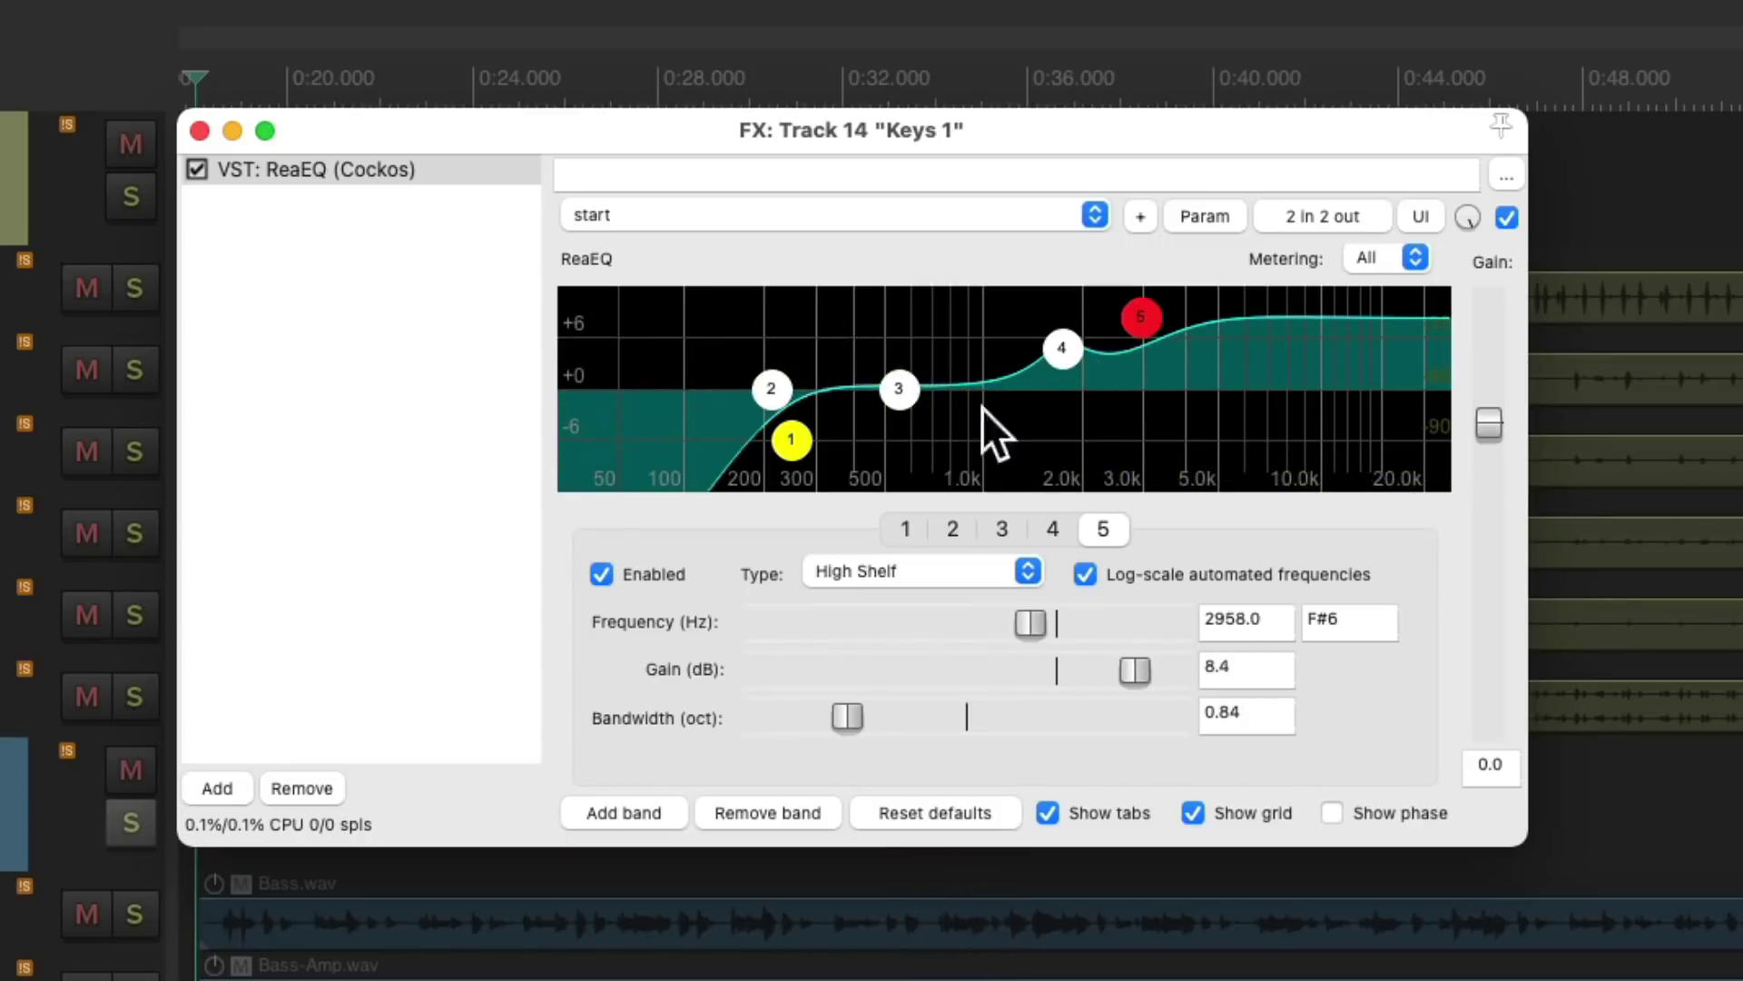
pyautogui.click(199, 130)
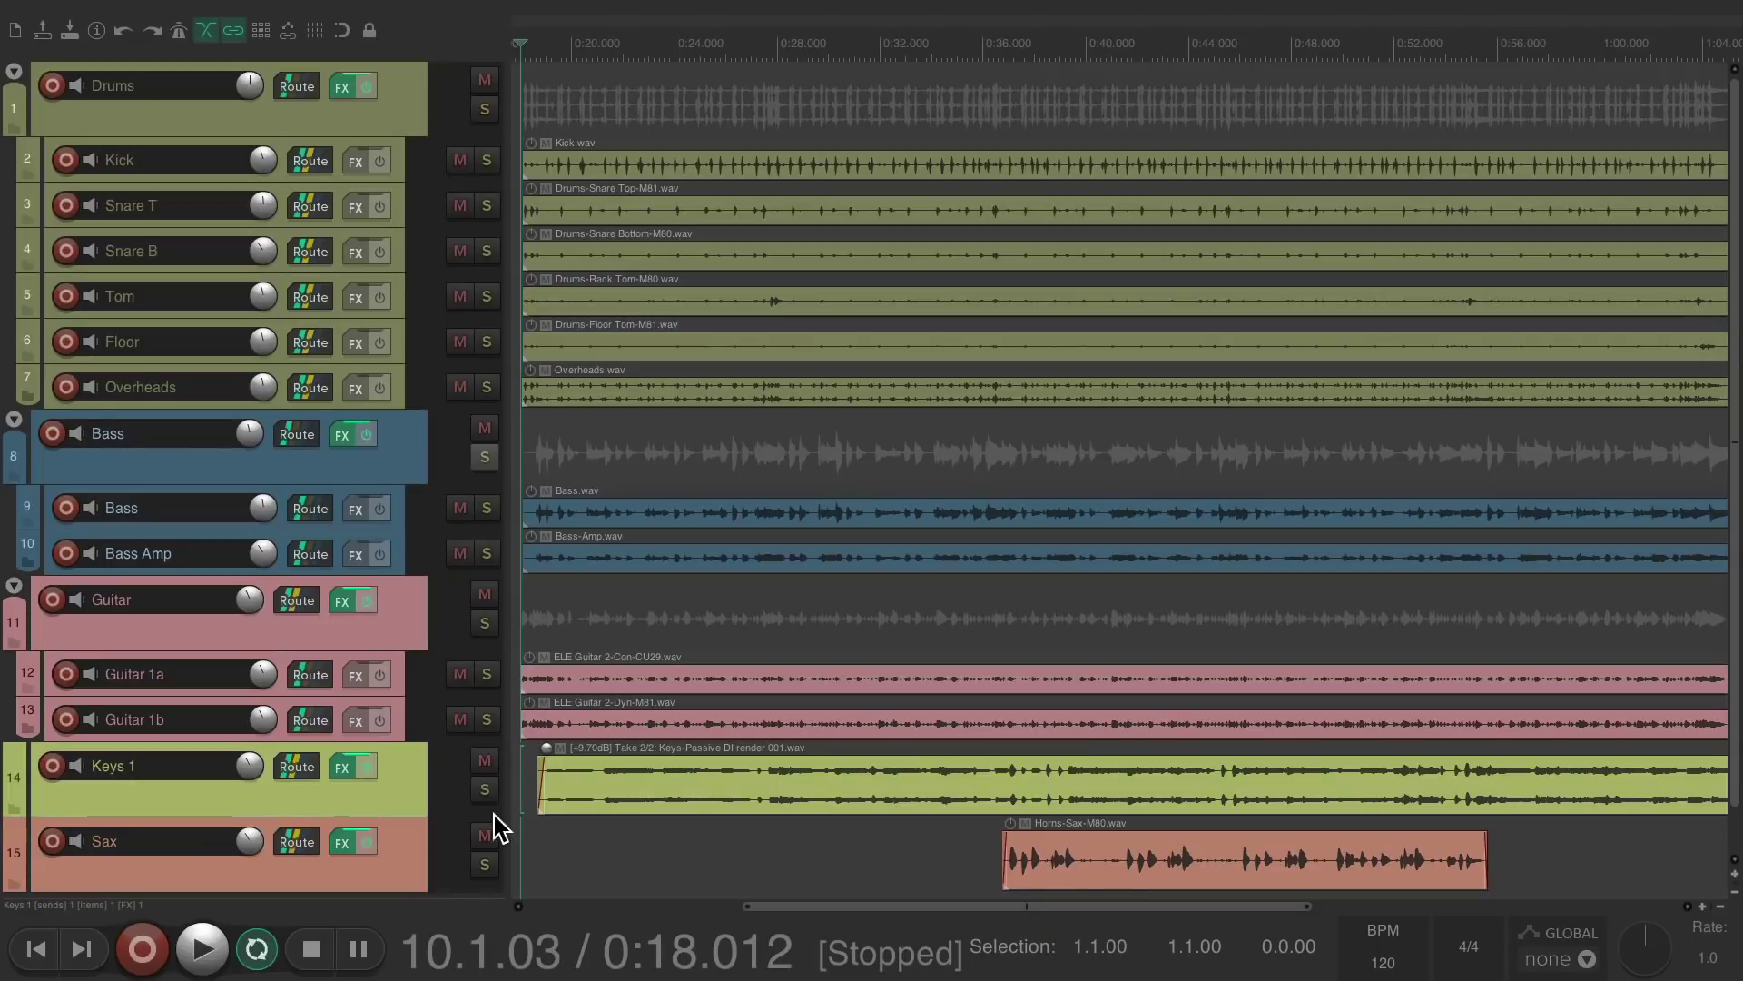
# Solo Sax and EQ it with a ~167 Hz high-pass, 1.7 dB boost at 518 Hz, lifted high shelf.
pyautogui.click(485, 865)
pyautogui.click(338, 844)
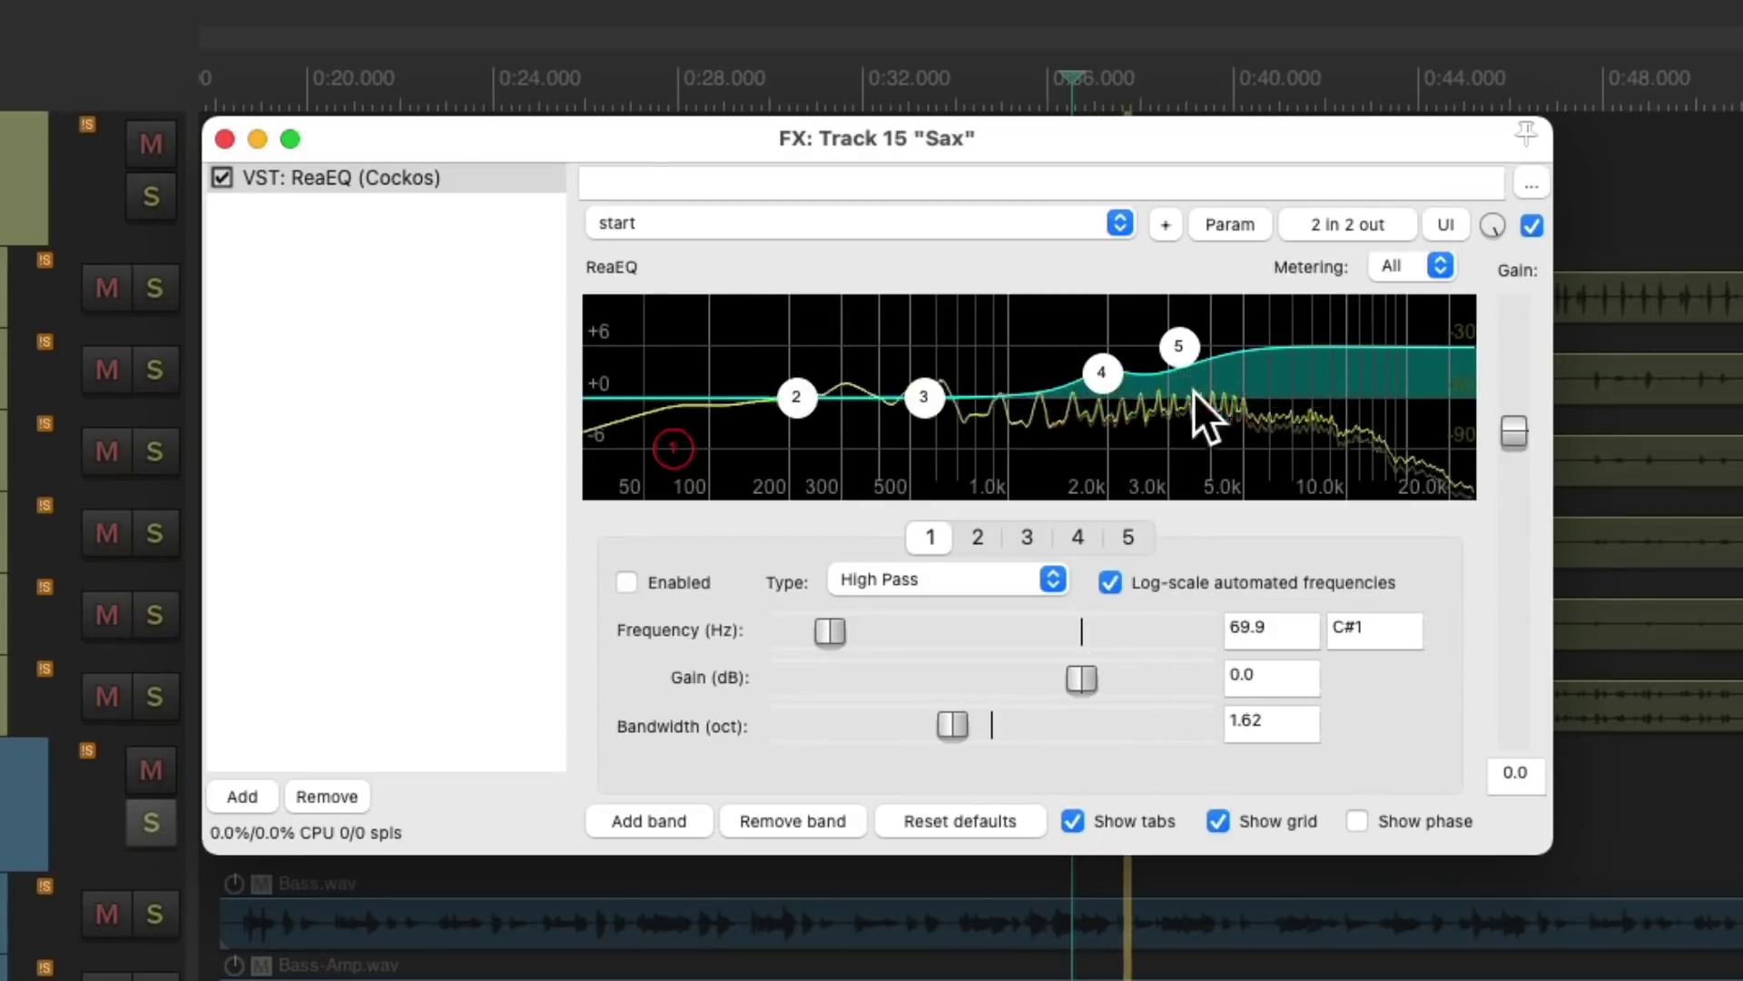
pyautogui.moveTo(1193, 391); pyautogui.dragTo(1178, 354)
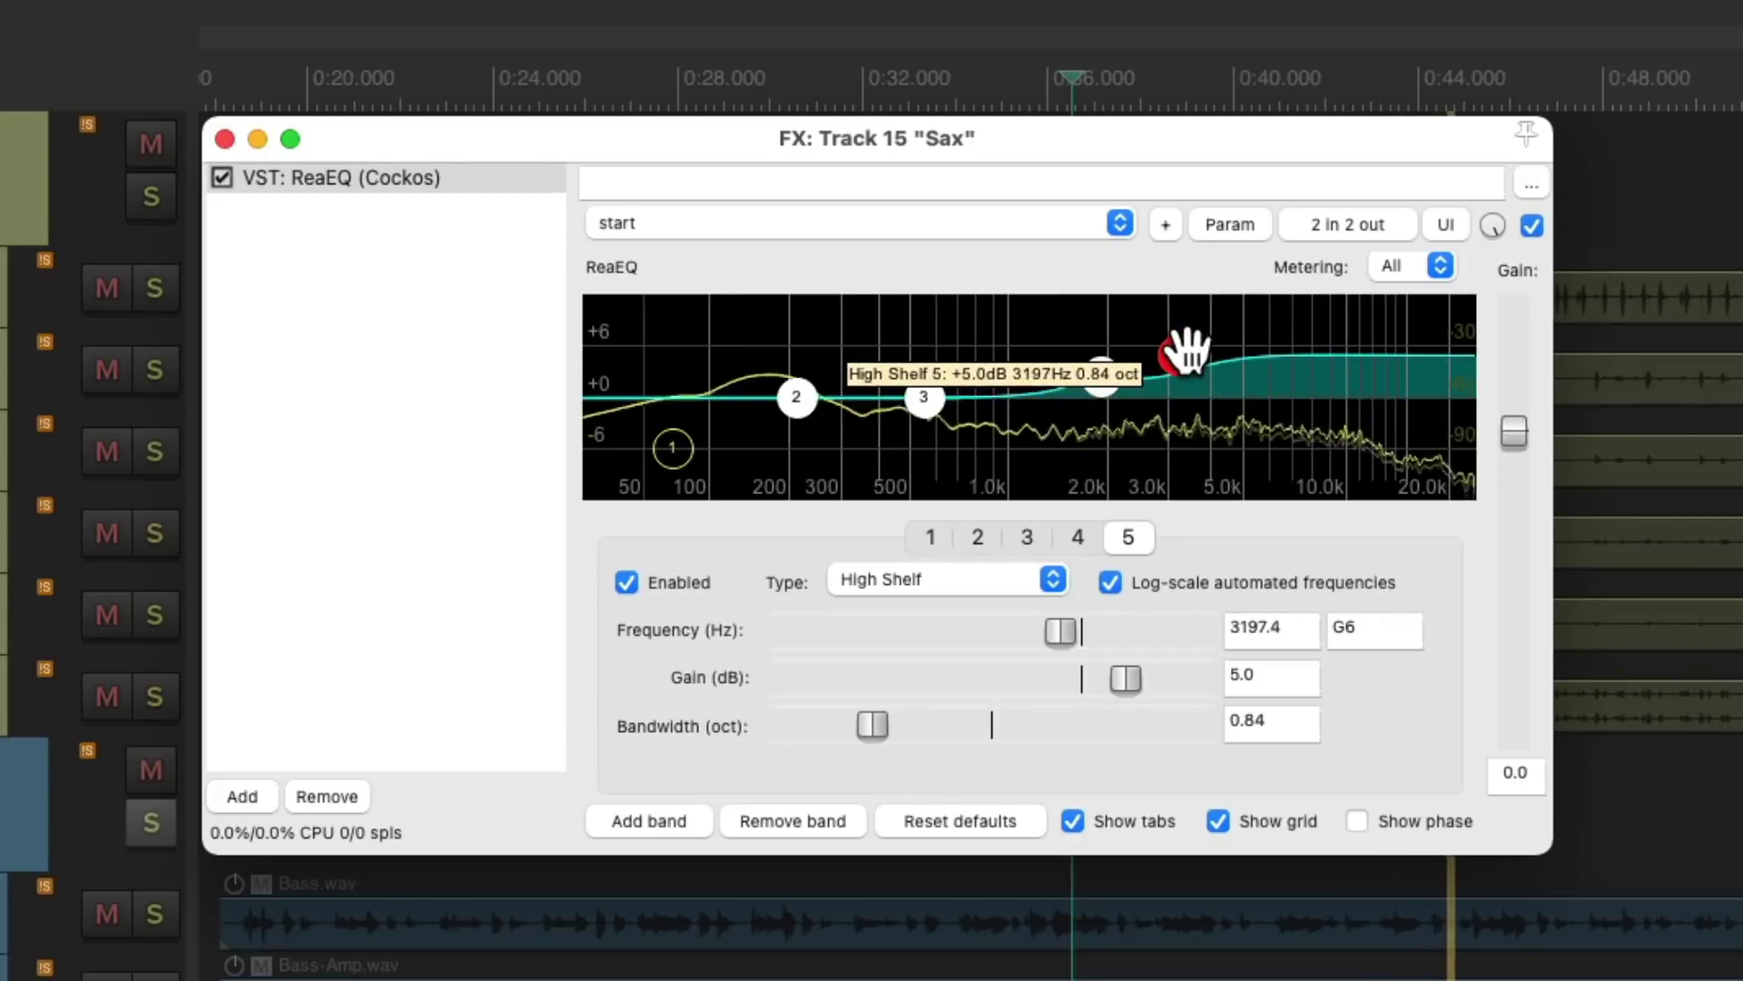
pyautogui.doubleClick(677, 455)
pyautogui.moveTo(677, 455); pyautogui.dragTo(783, 436)
pyautogui.moveTo(923, 397); pyautogui.dragTo(913, 385)
pyautogui.click(1176, 353)
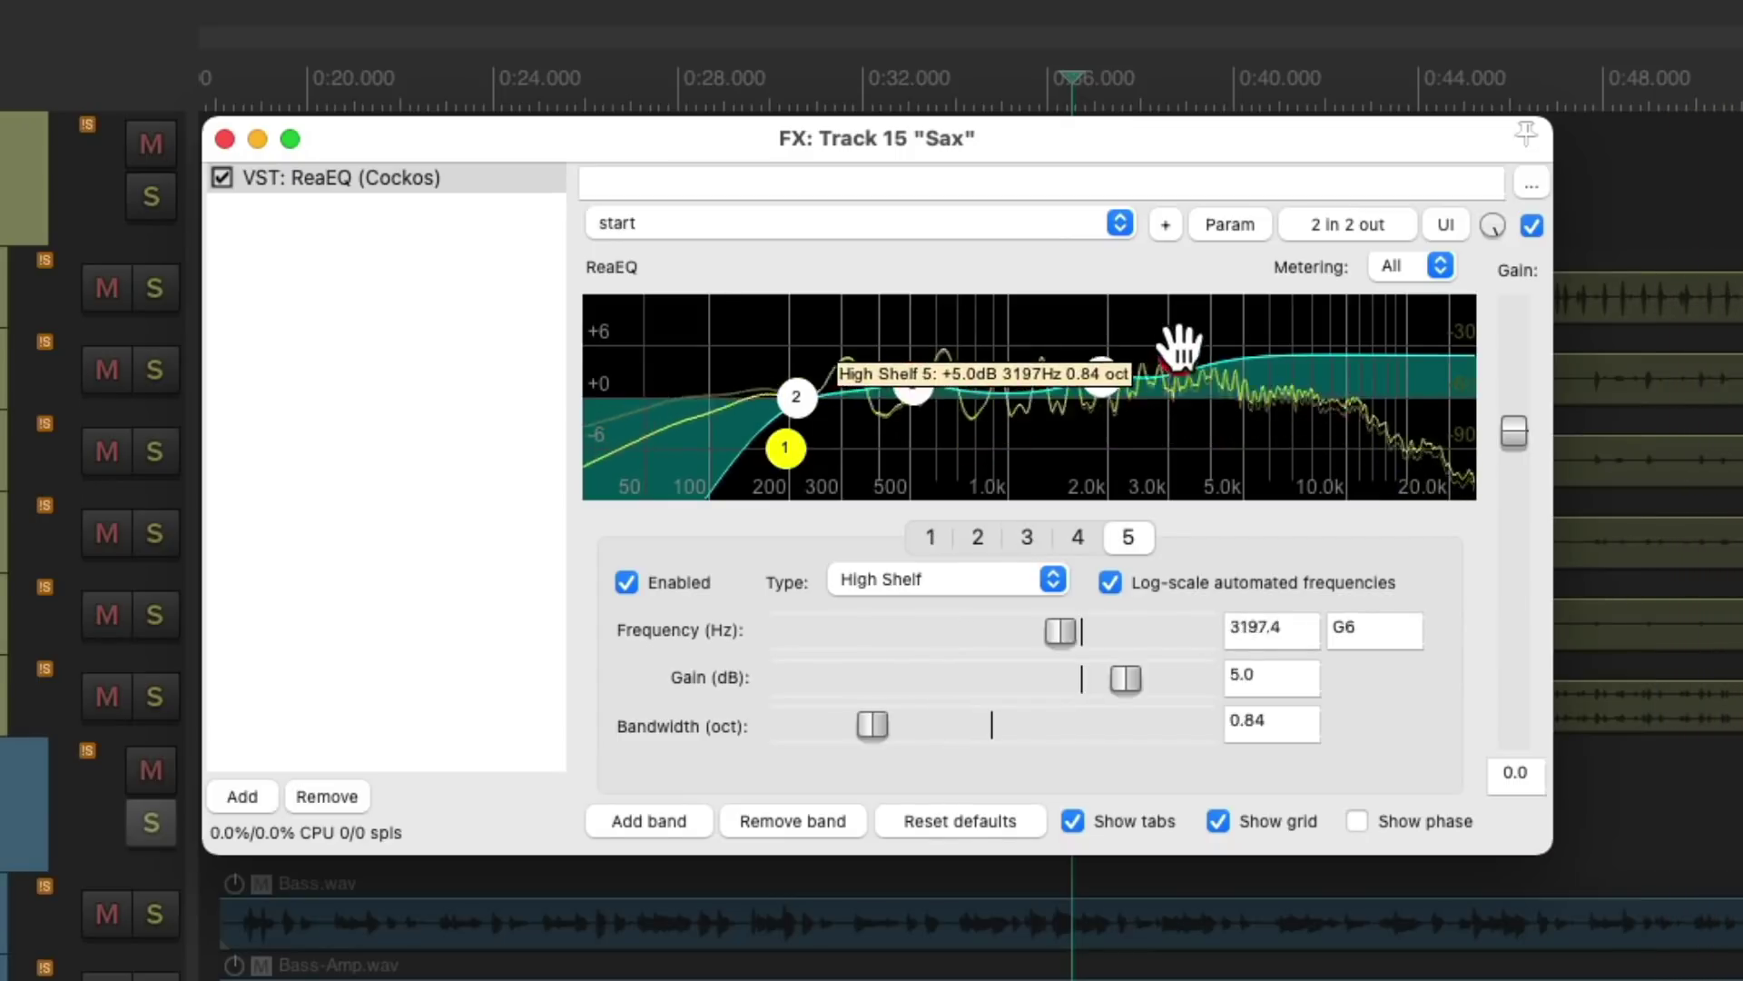
pyautogui.moveTo(1179, 352); pyautogui.dragTo(1182, 352)
# Add a 1175 Compressor to Sax at -12.8 dB threshold, 170 µs attack, 244 ms release.
pyautogui.doubleClick(455, 395)
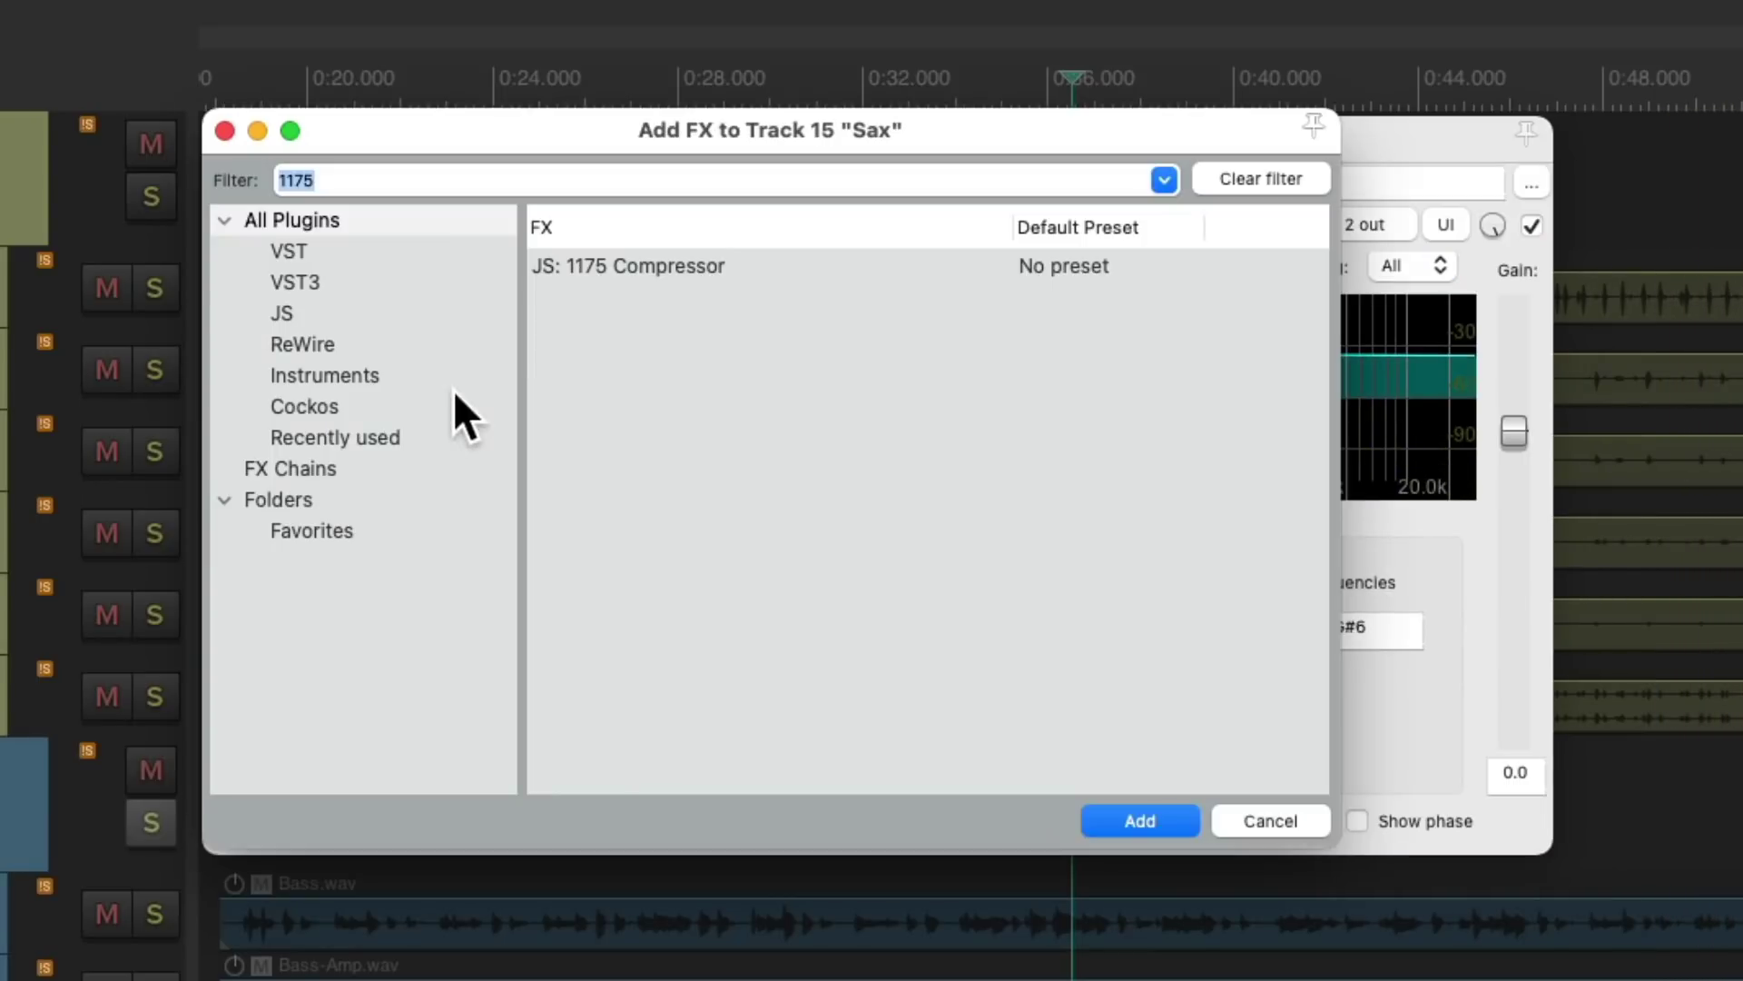
pyautogui.doubleClick(646, 264)
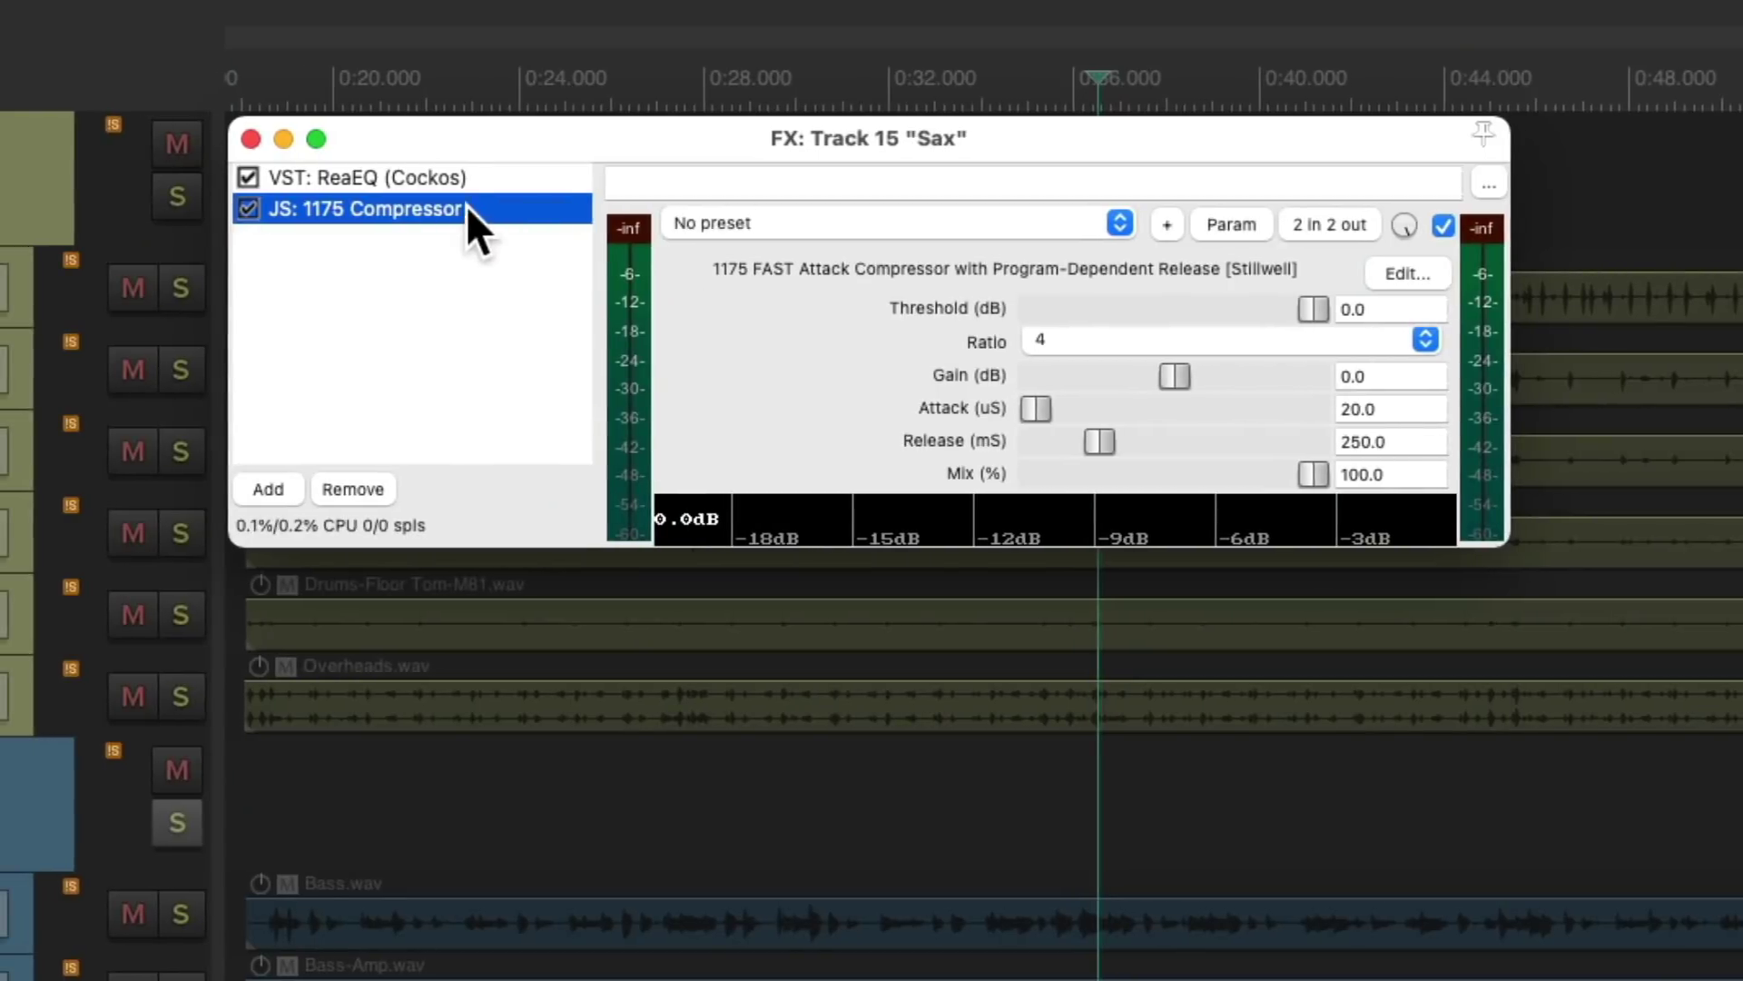
pyautogui.press('space')
pyautogui.moveTo(1307, 313); pyautogui.dragTo(1251, 319)
pyautogui.moveTo(1038, 408); pyautogui.dragTo(1078, 432)
pyautogui.moveTo(1242, 312); pyautogui.dragTo(1242, 312)
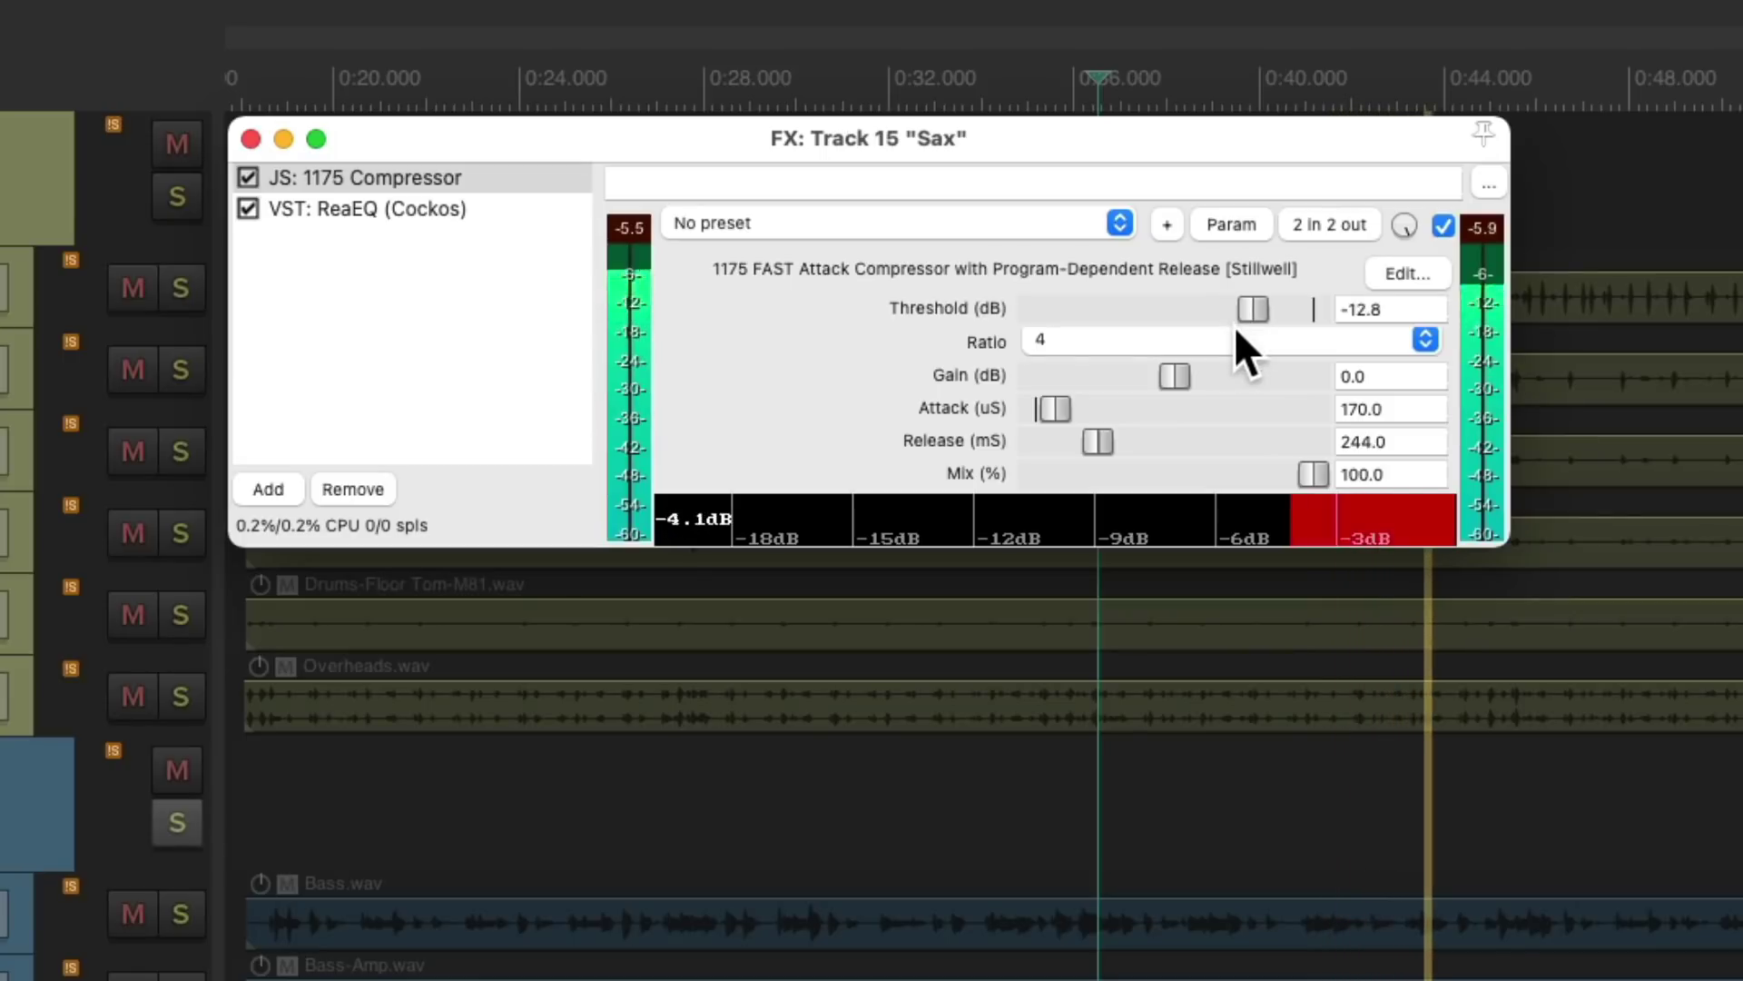
pyautogui.press('space')
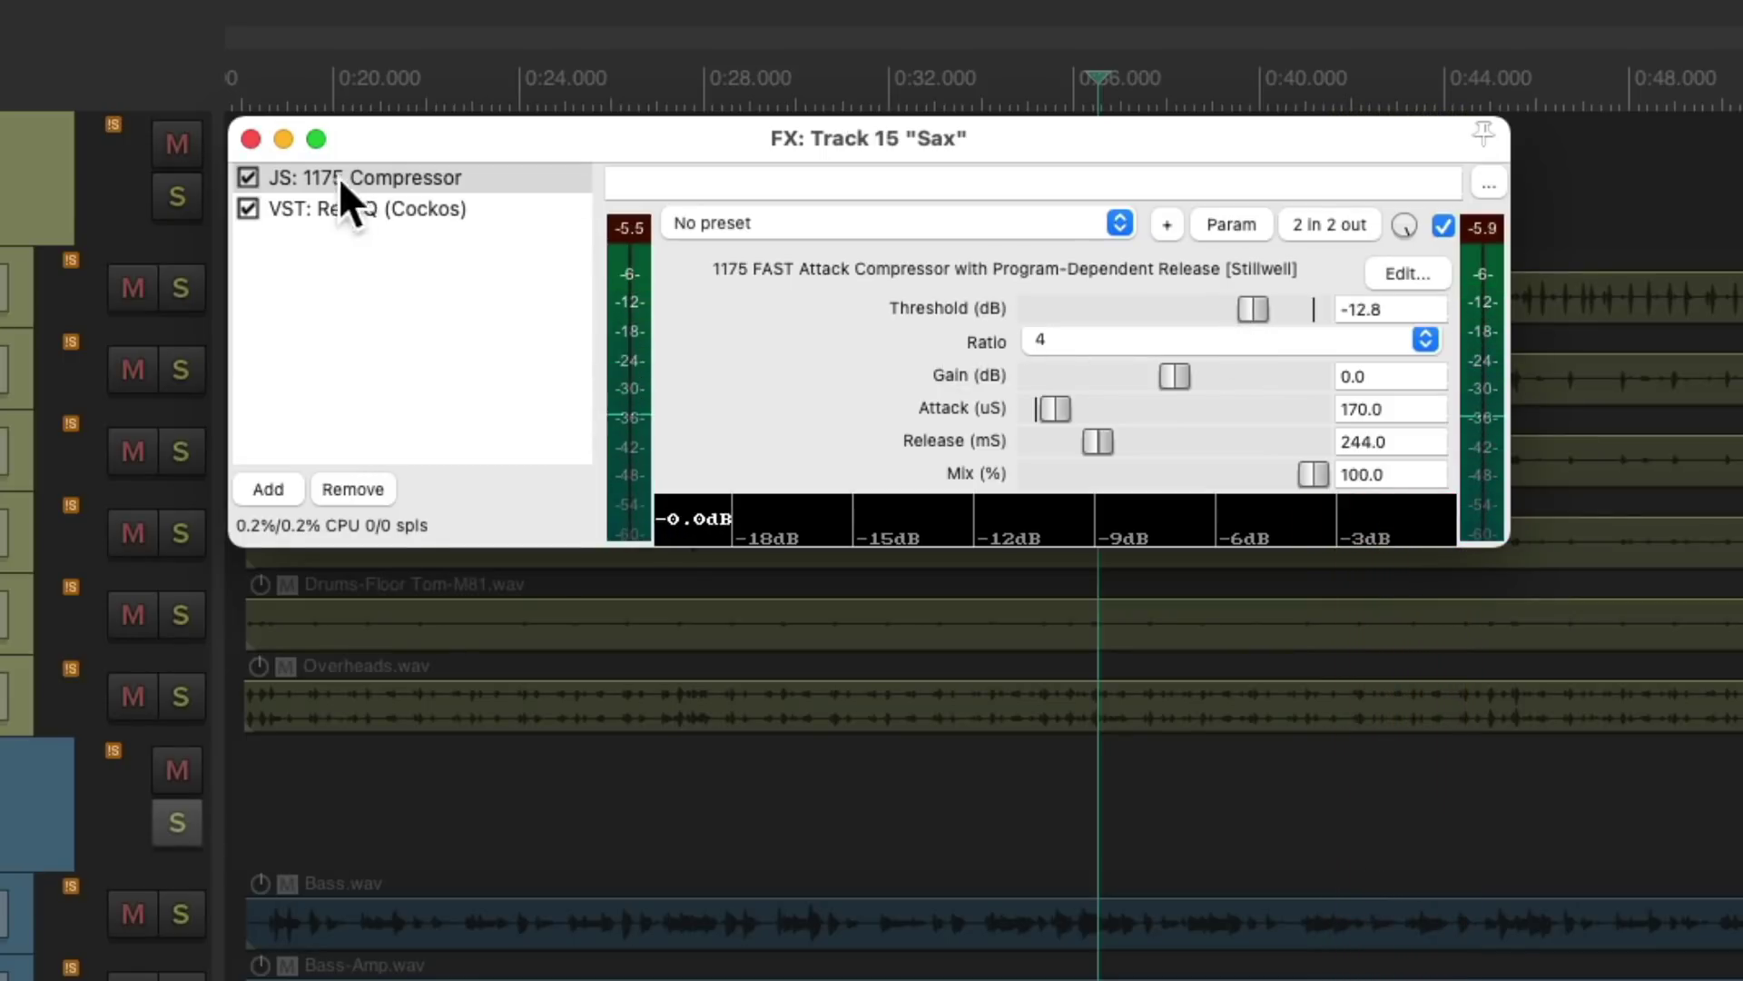
pyautogui.click(251, 138)
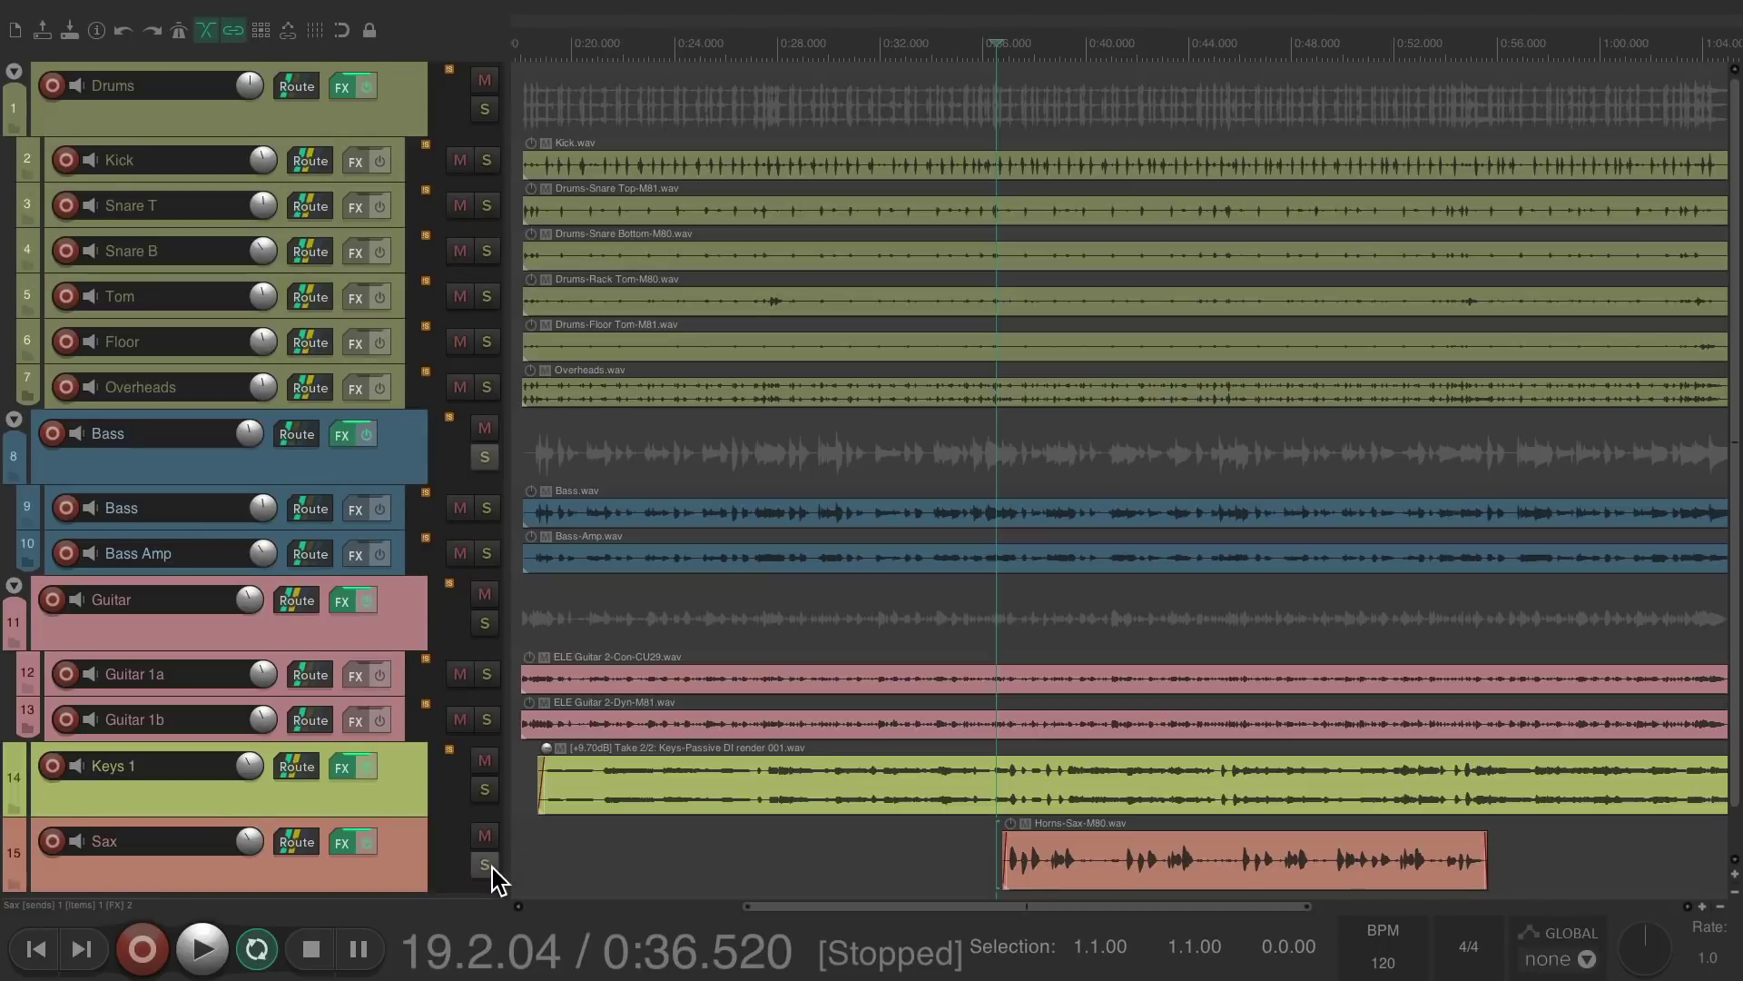
pyautogui.press('space')
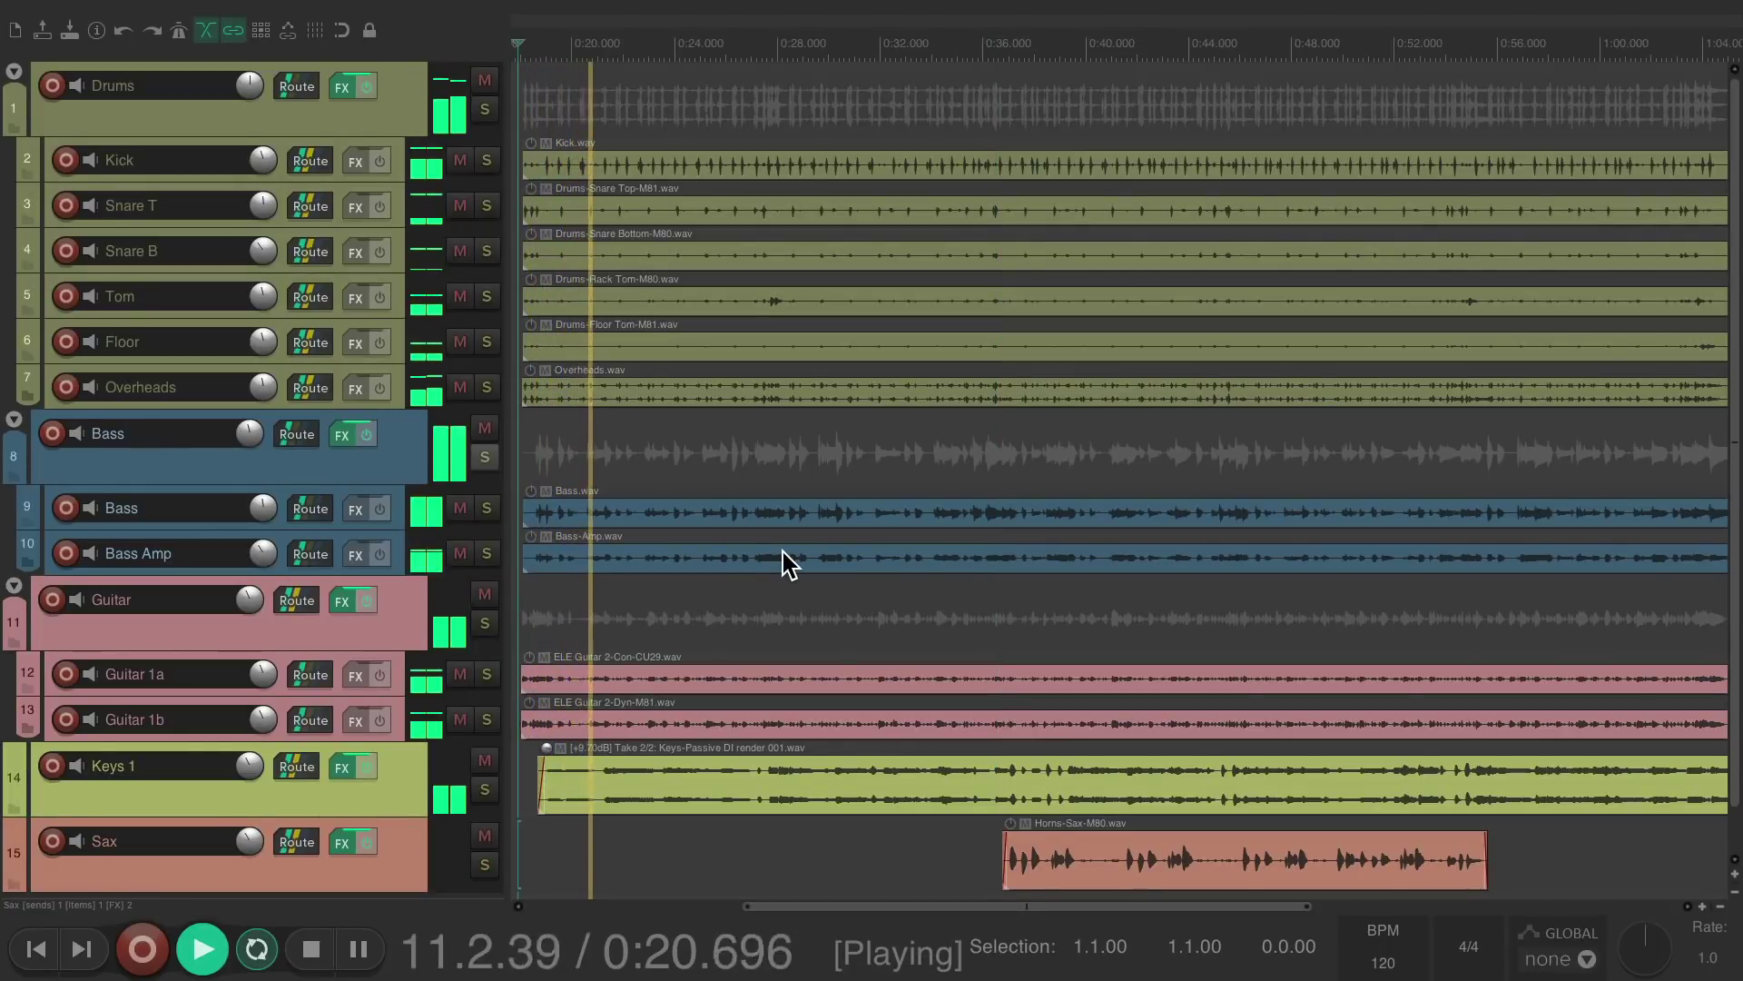
pyautogui.press('space')
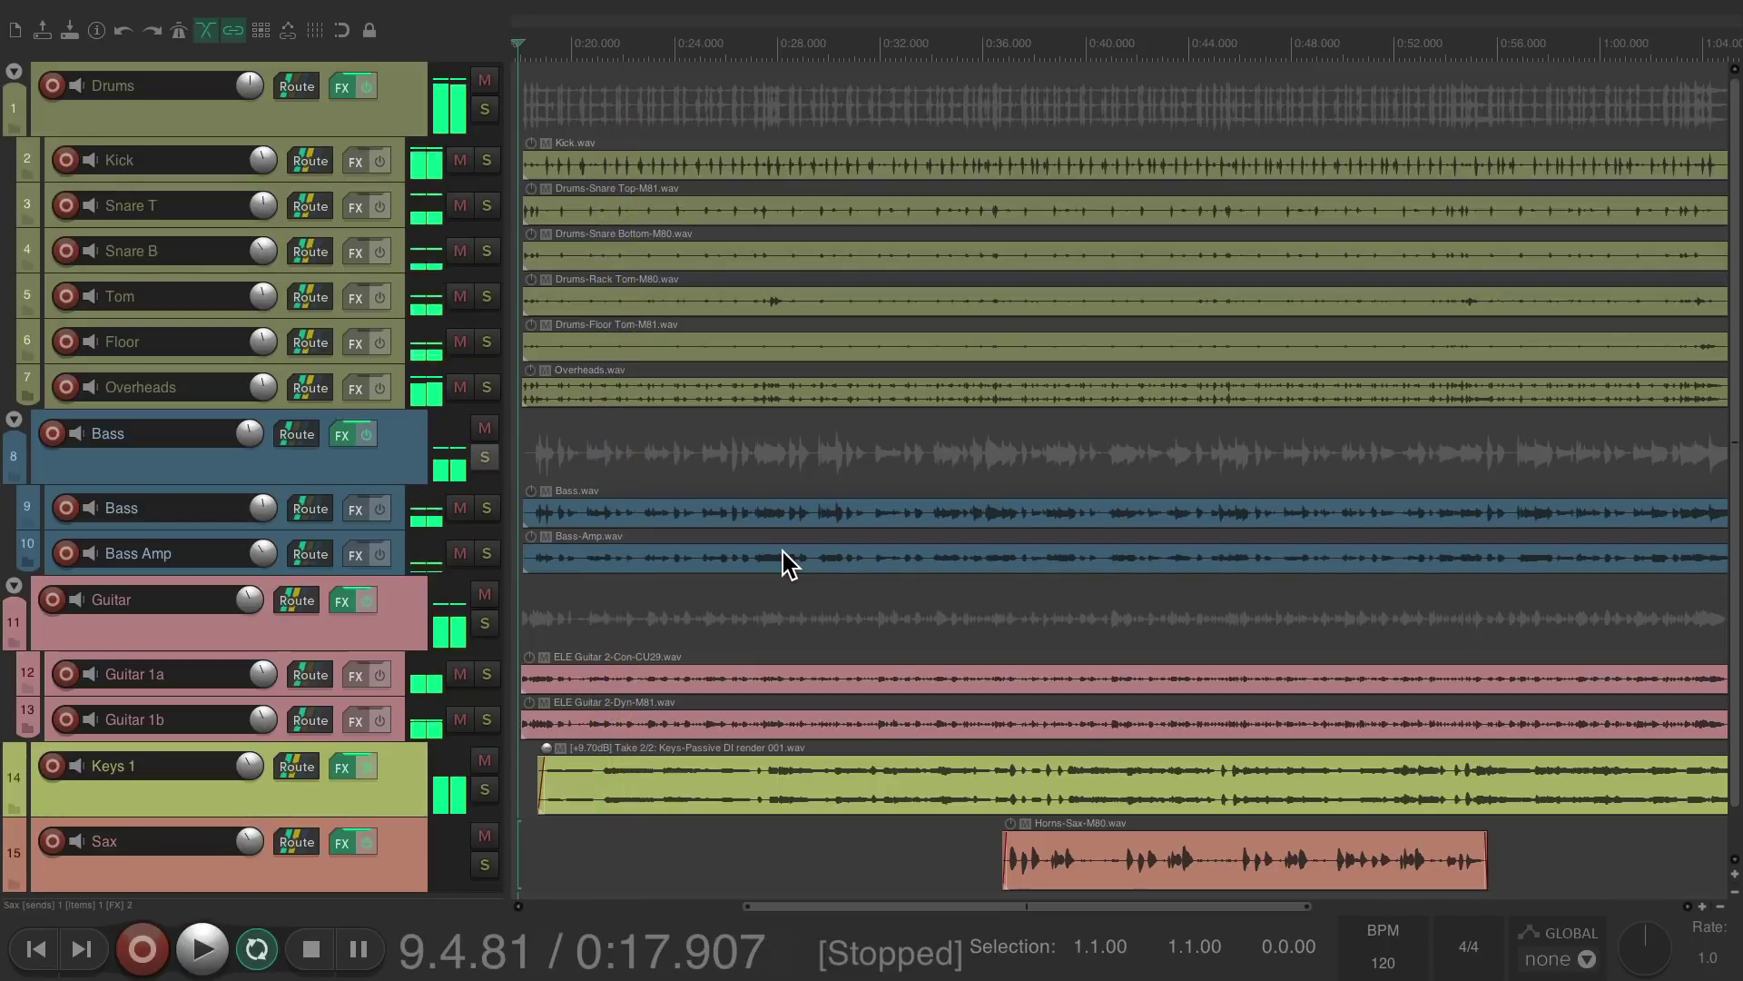
pyautogui.click(427, 110)
pyautogui.keyDown('shift'); pyautogui.click(421, 882); pyautogui.keyUp('shift')
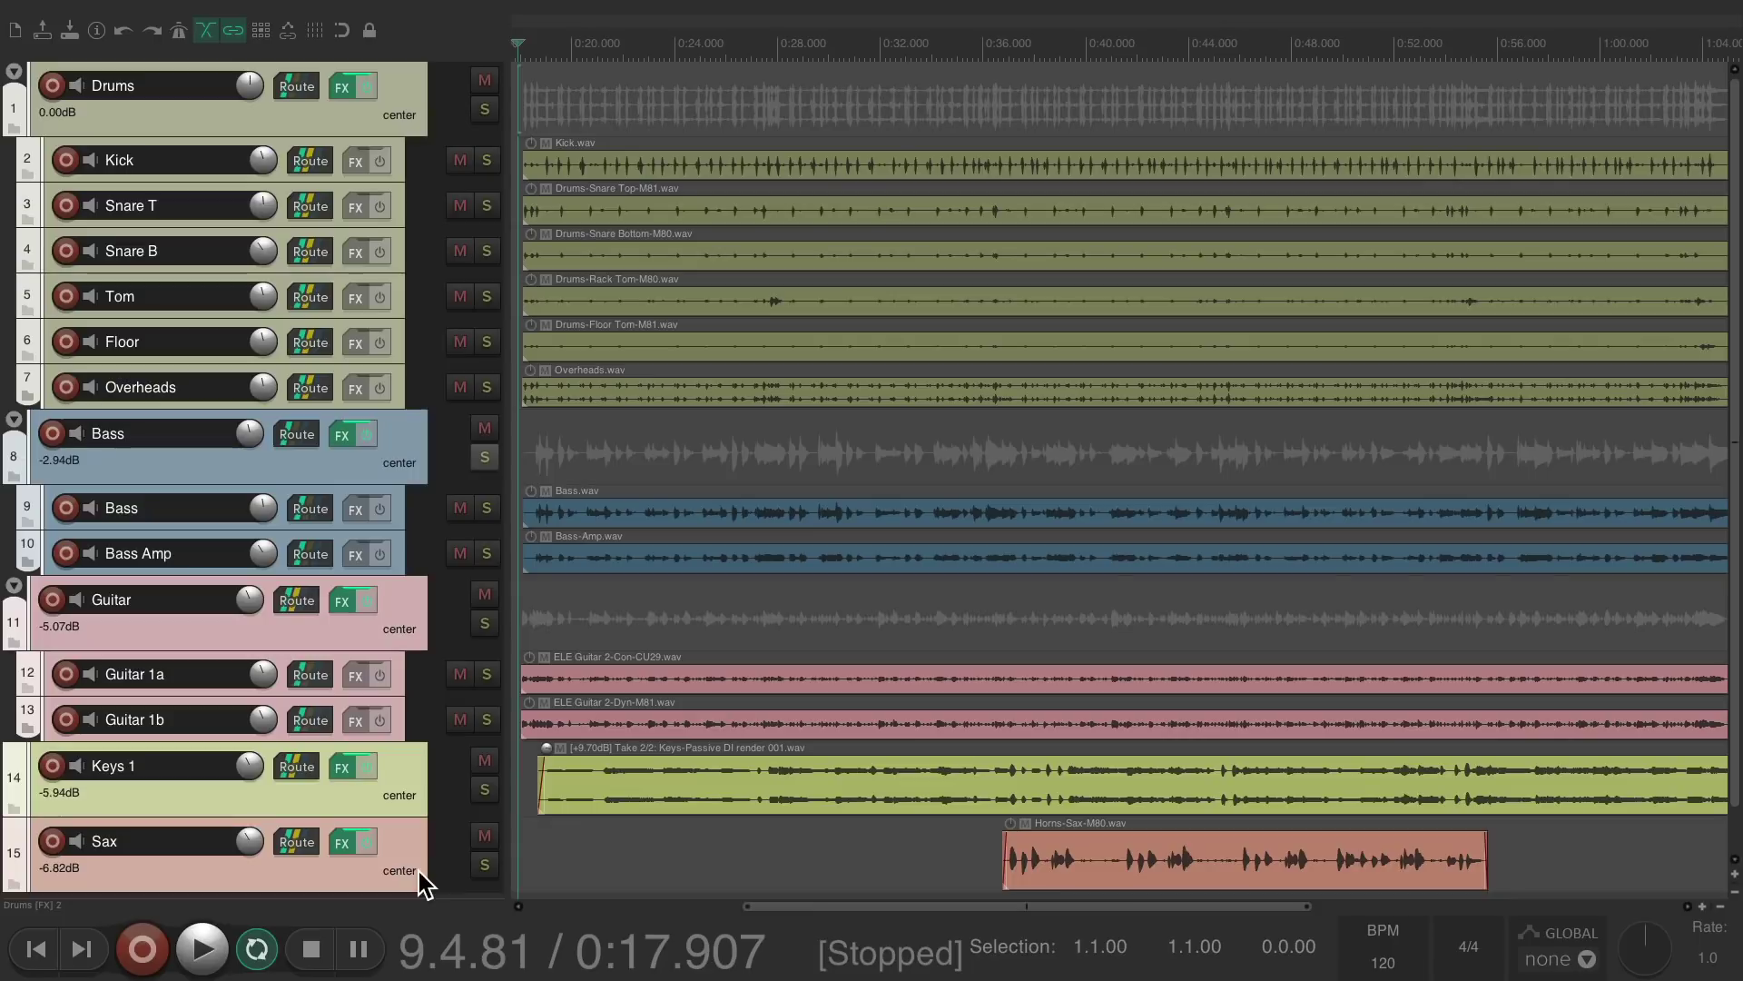
pyautogui.press('space')
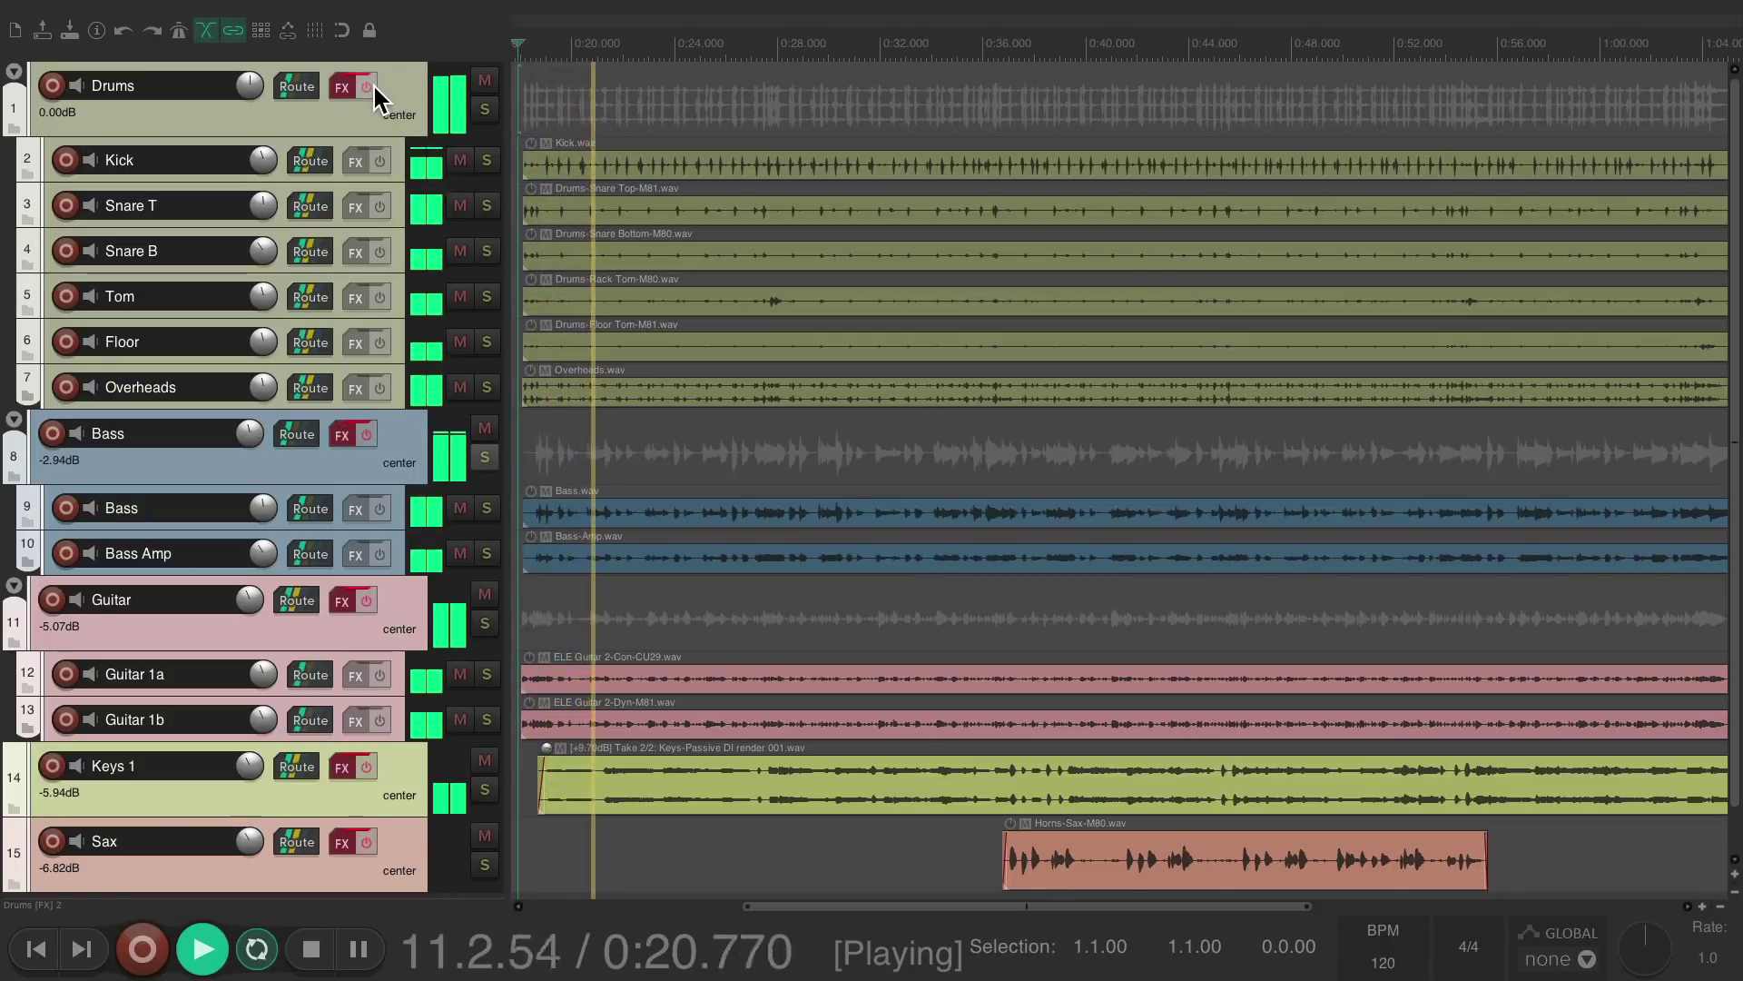
pyautogui.press('space')
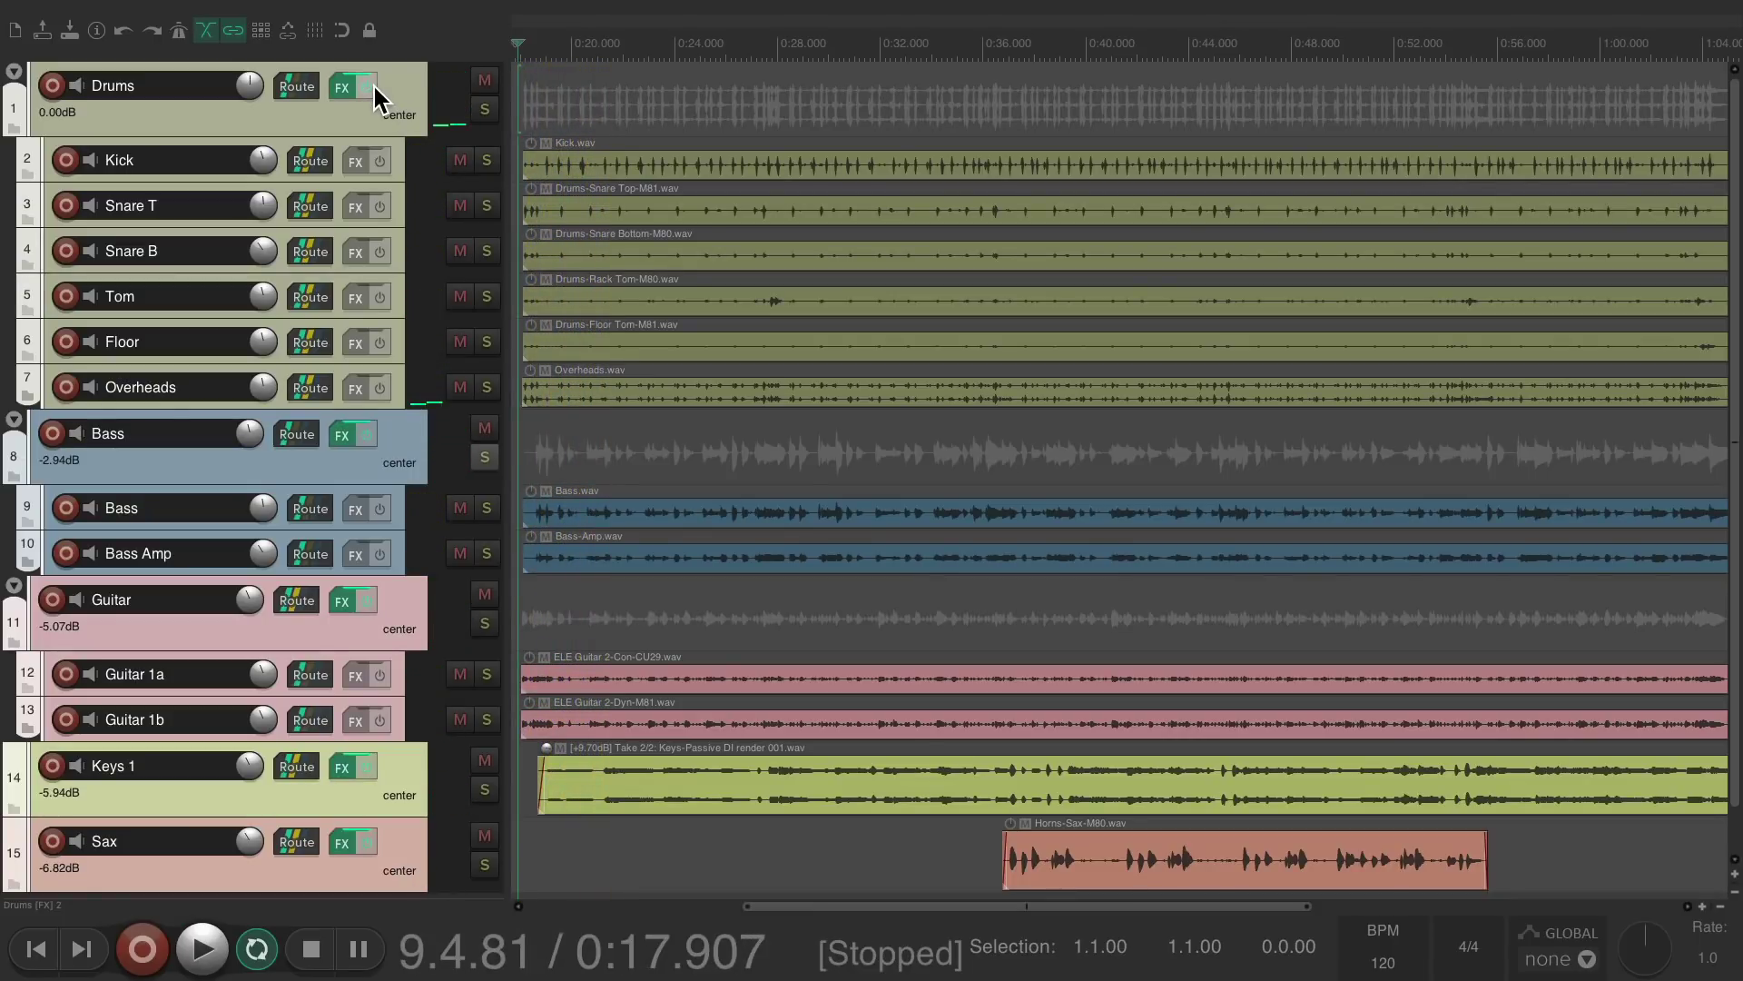
pyautogui.press('space')
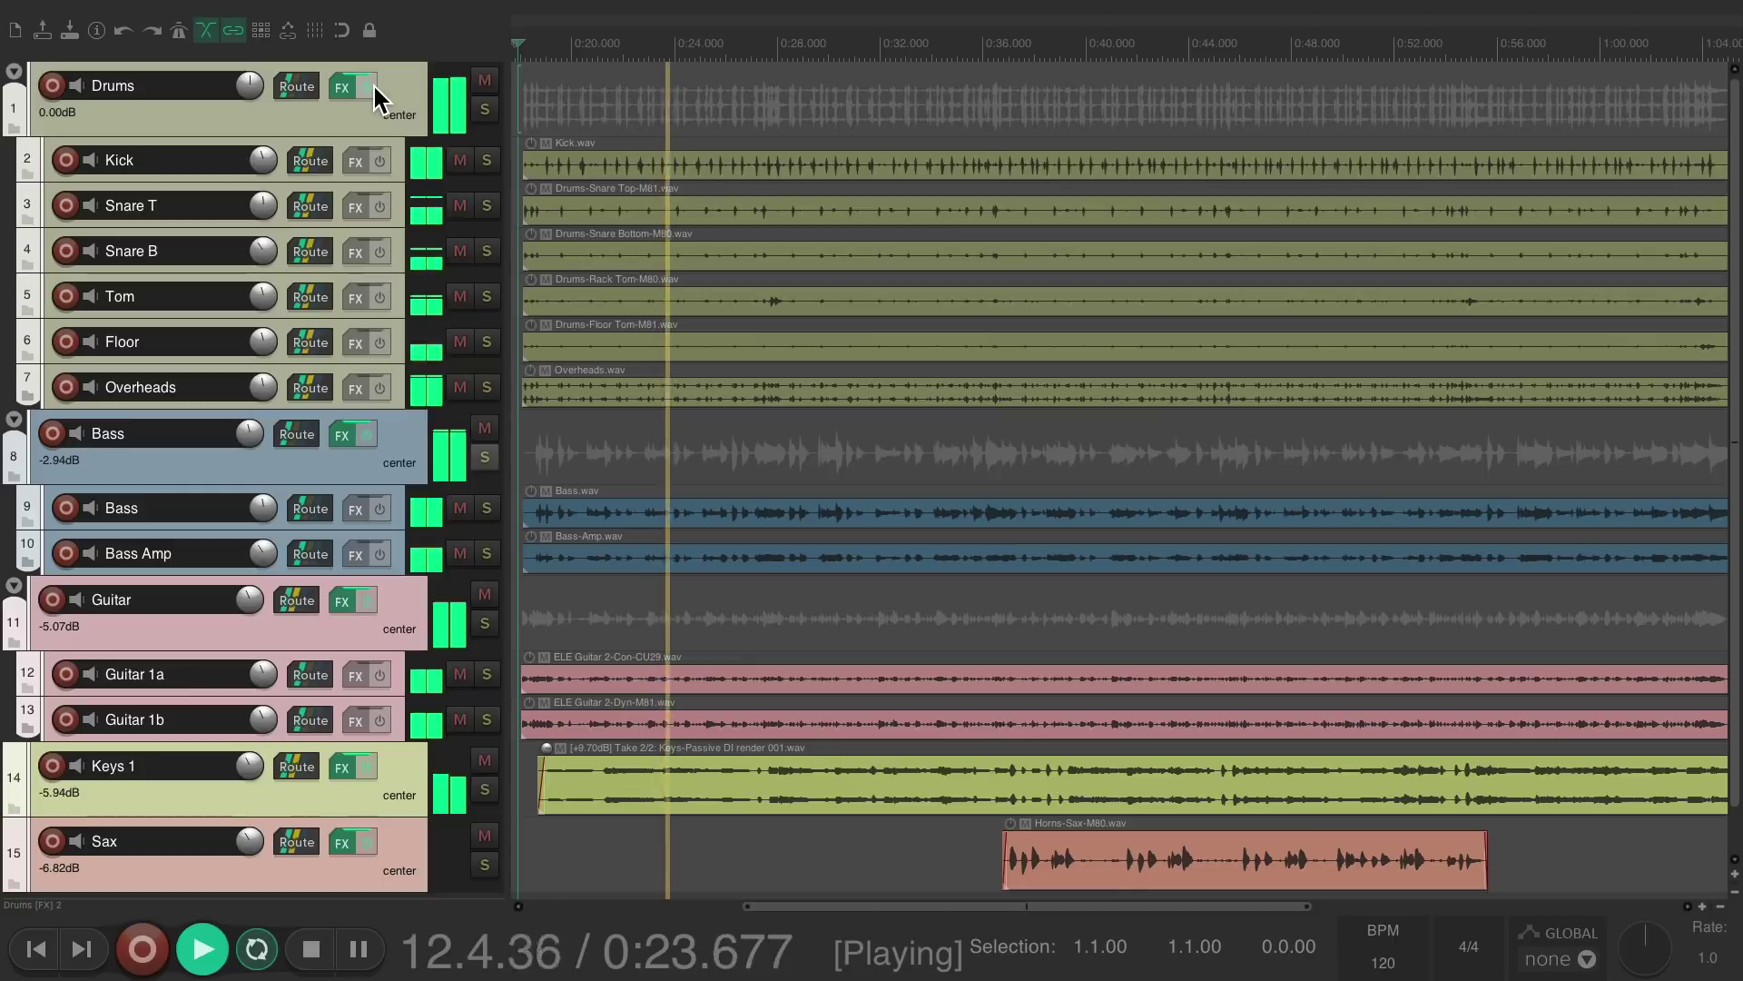
pyautogui.press('space')
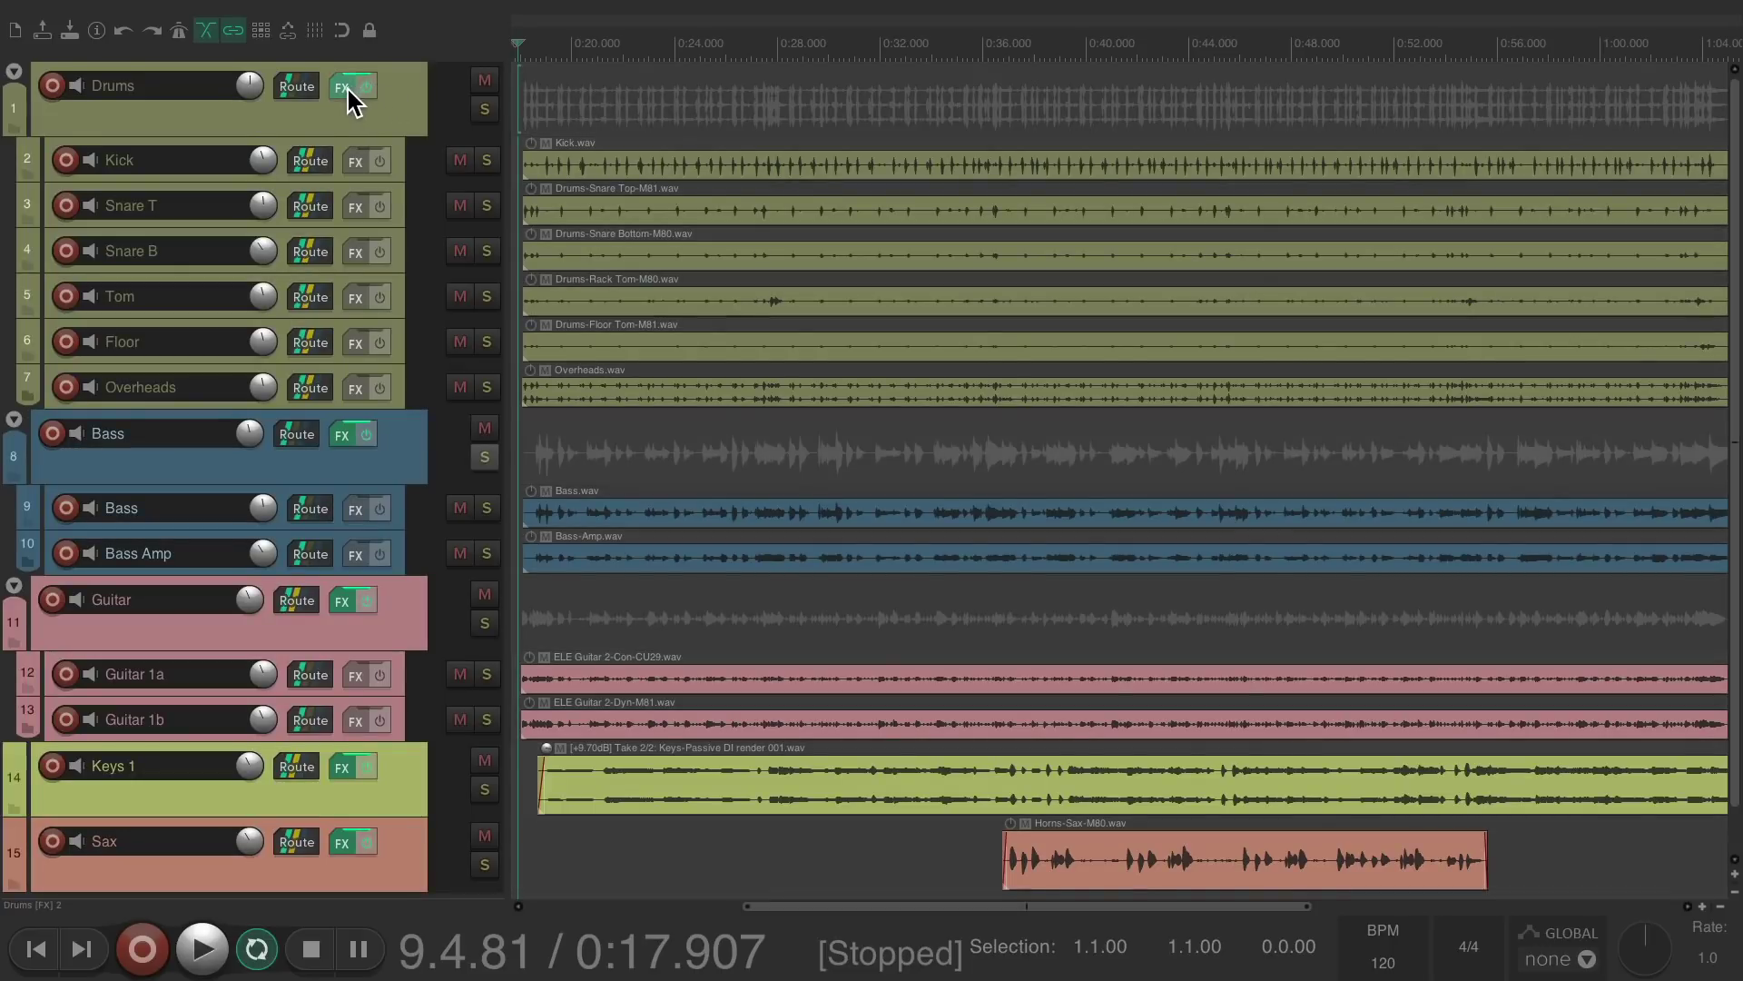
# Copy the Drums bus ReaEQ onto the Kick, Snare T, Snare B, Floor and Overheads tracks.
pyautogui.click(347, 90)
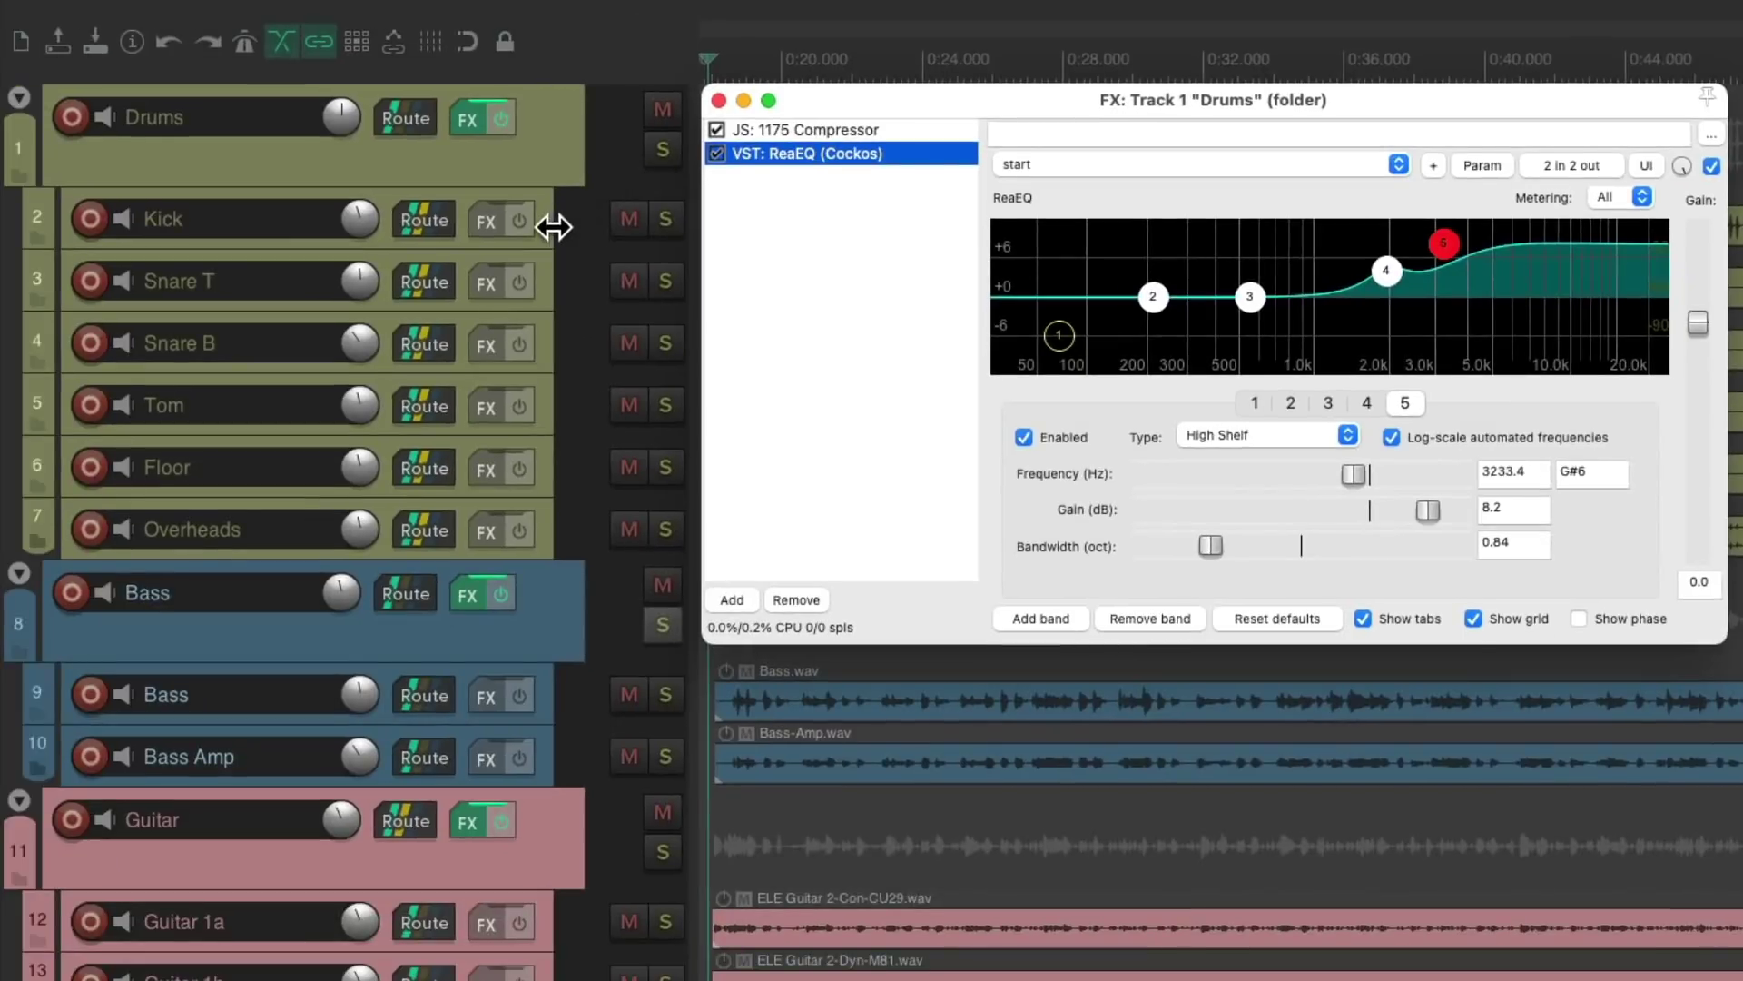
pyautogui.moveTo(554, 227); pyautogui.dragTo(509, 222)
pyautogui.moveTo(809, 54); pyautogui.dragTo(590, 282)
pyautogui.moveTo(637, 169); pyautogui.dragTo(540, 406)
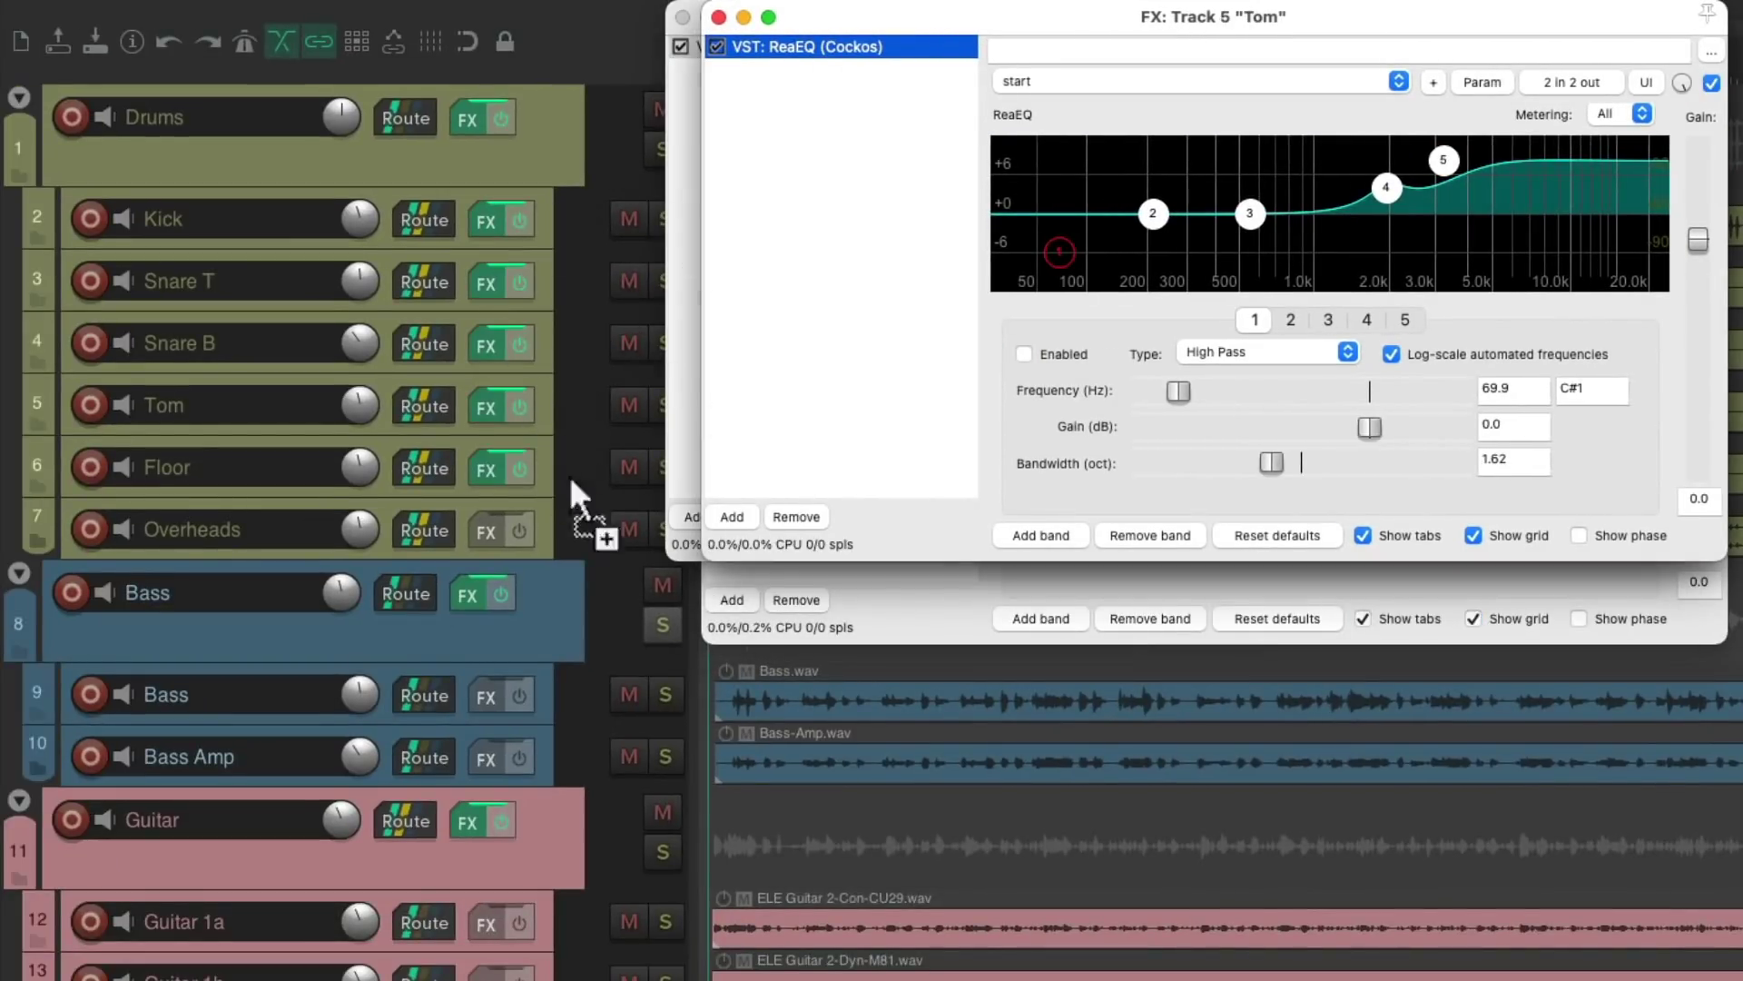
pyautogui.moveTo(569, 476); pyautogui.dragTo(550, 513)
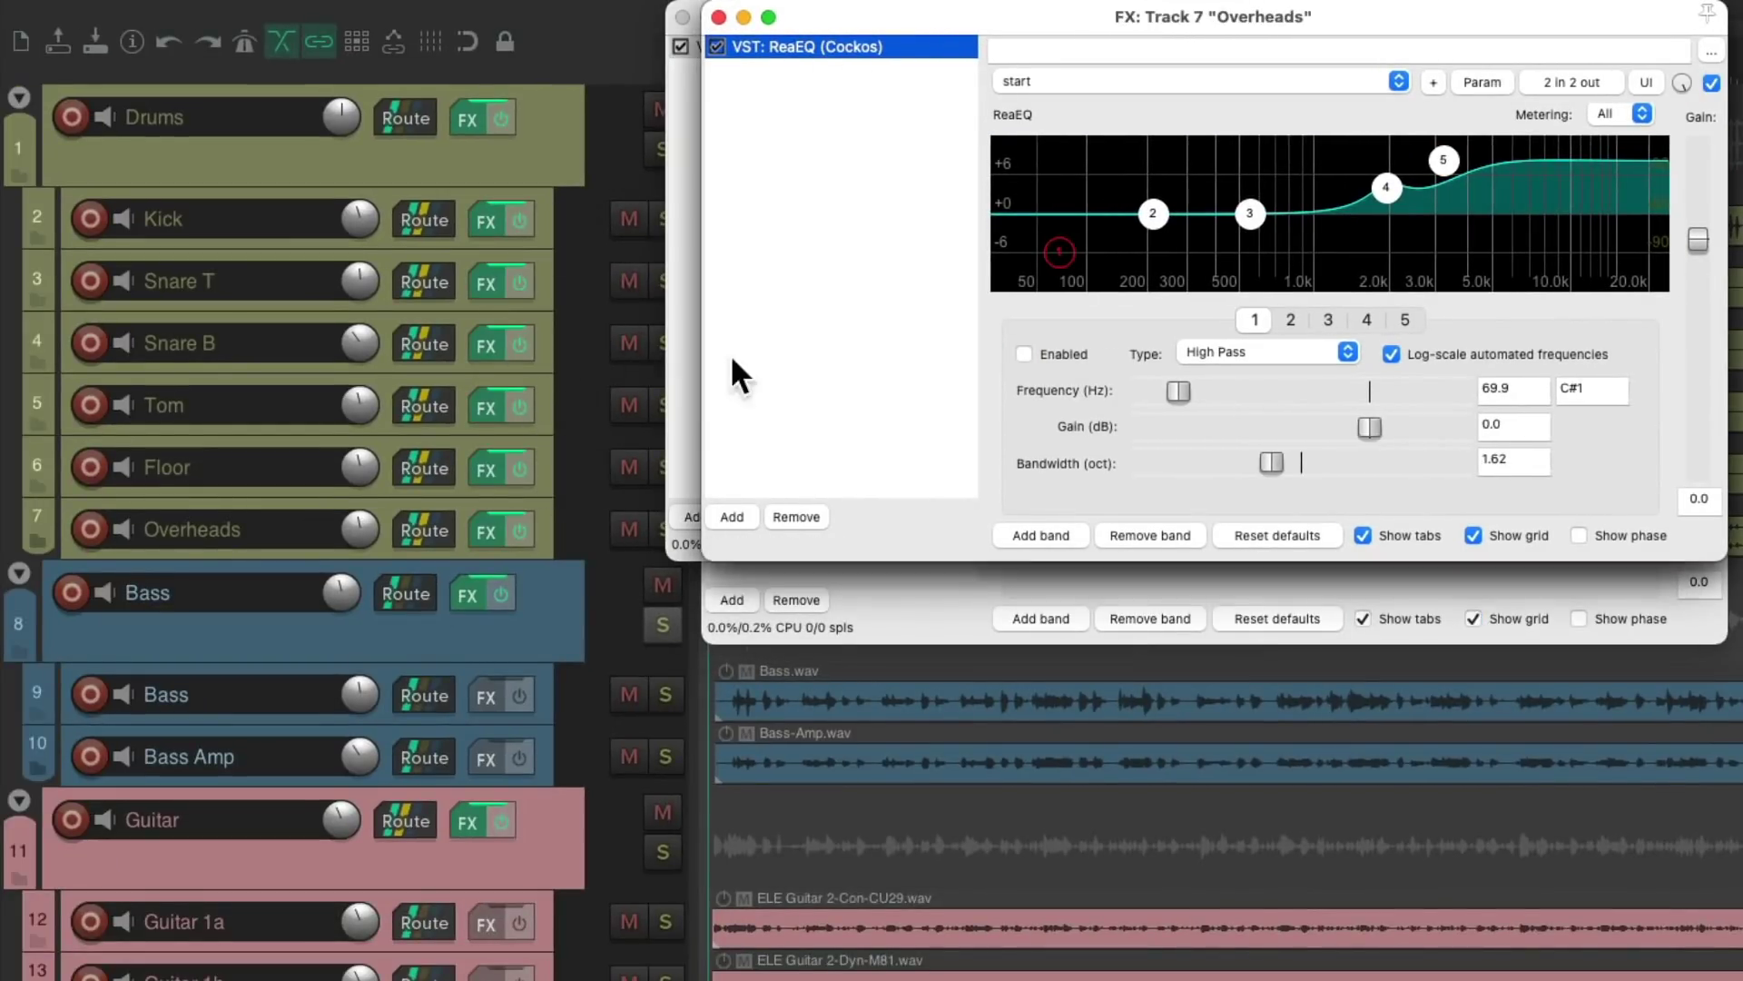
# Remove the ReaEQ from the Drums bus, leaving only the 1175 compressor.
pyautogui.click(743, 17)
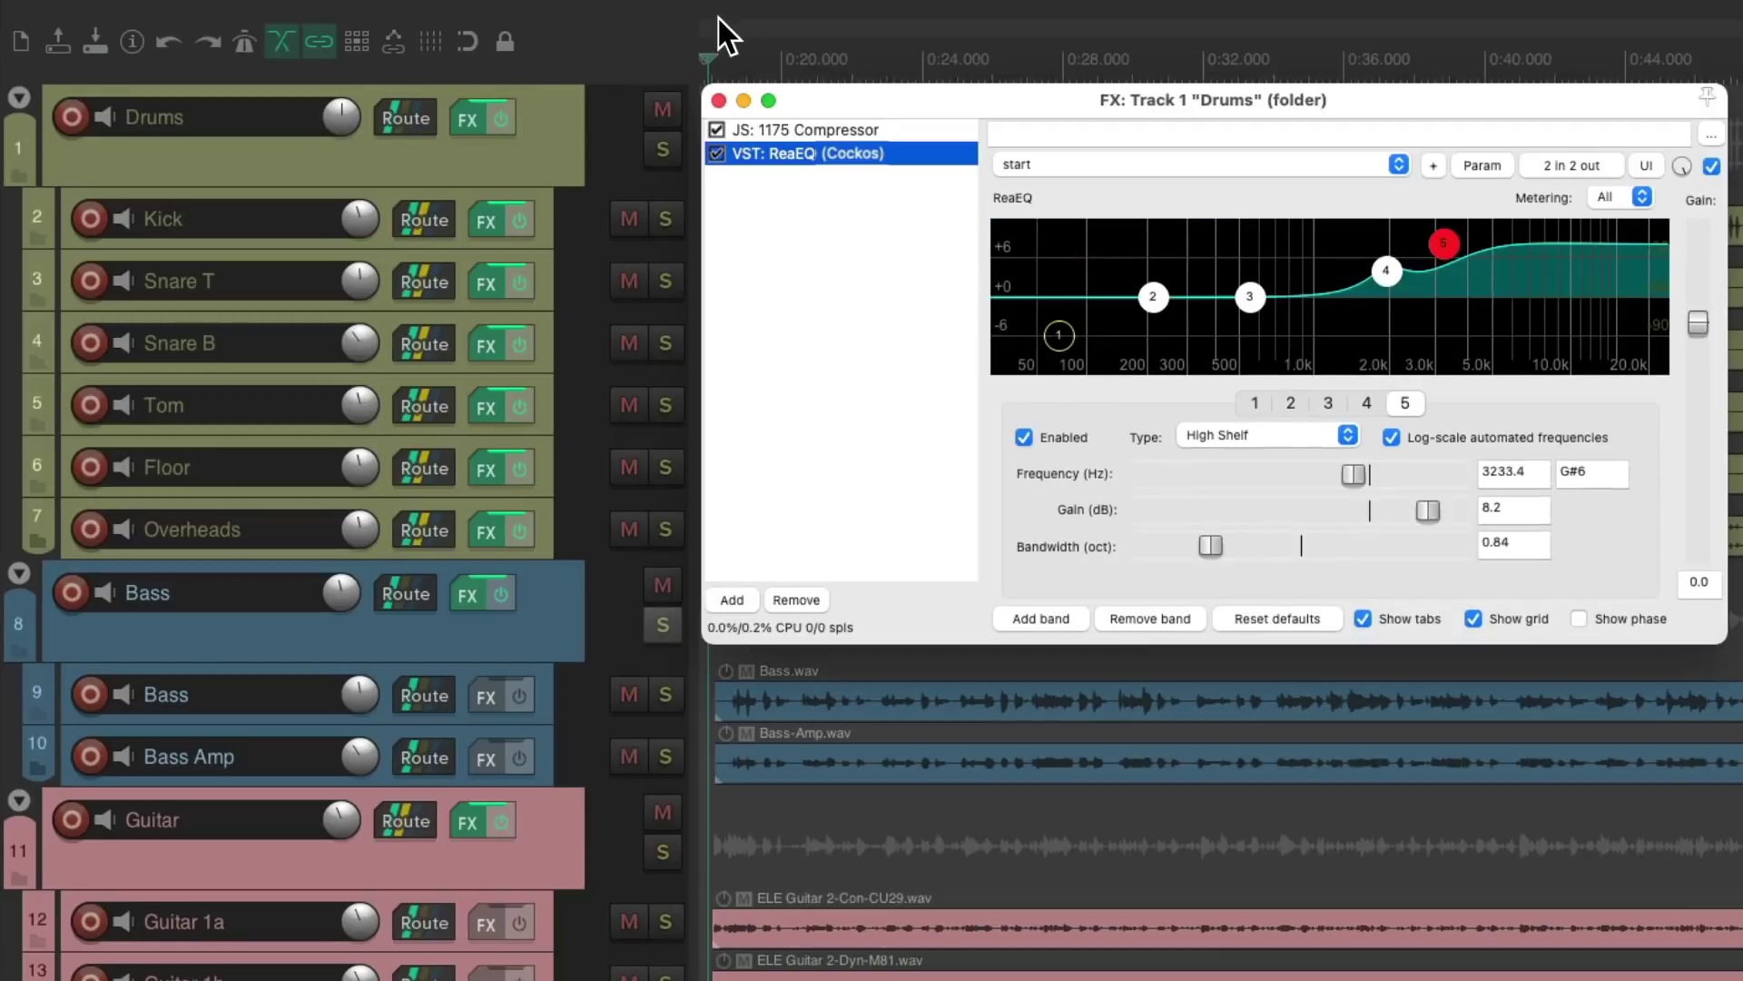
pyautogui.click(798, 600)
pyautogui.click(718, 100)
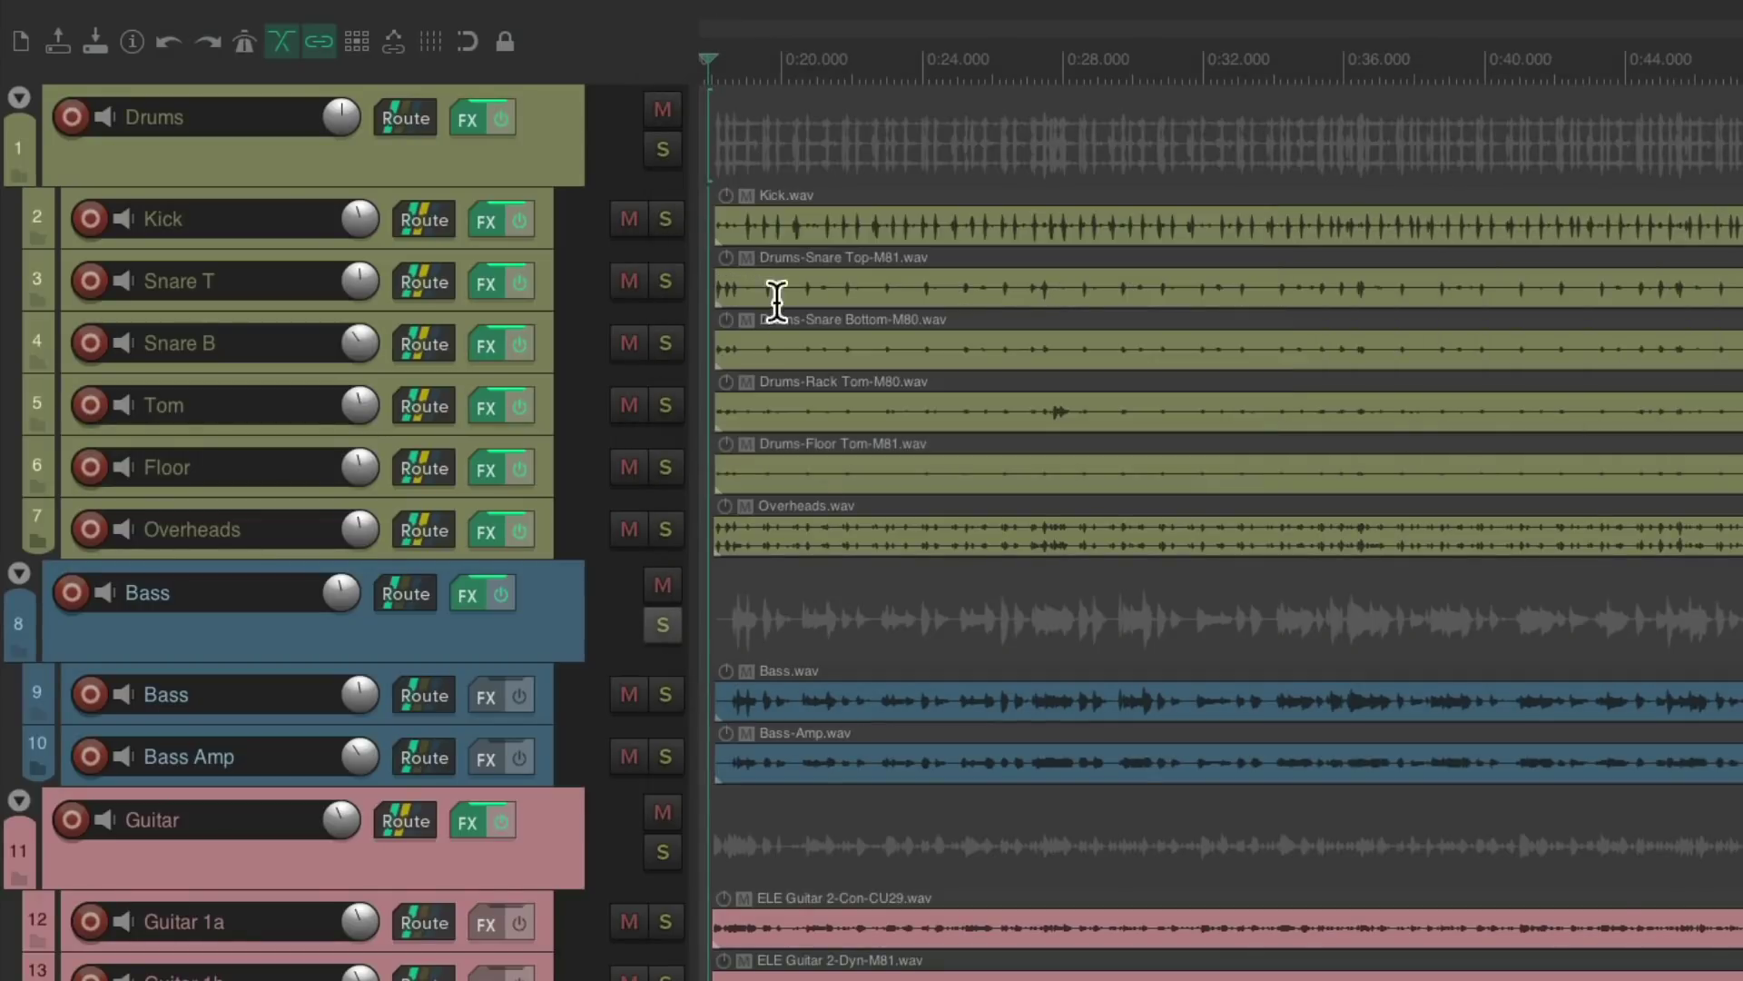
# Solo the Drums folder and play it briefly to listen.
pyautogui.click(663, 150)
pyautogui.press('space')
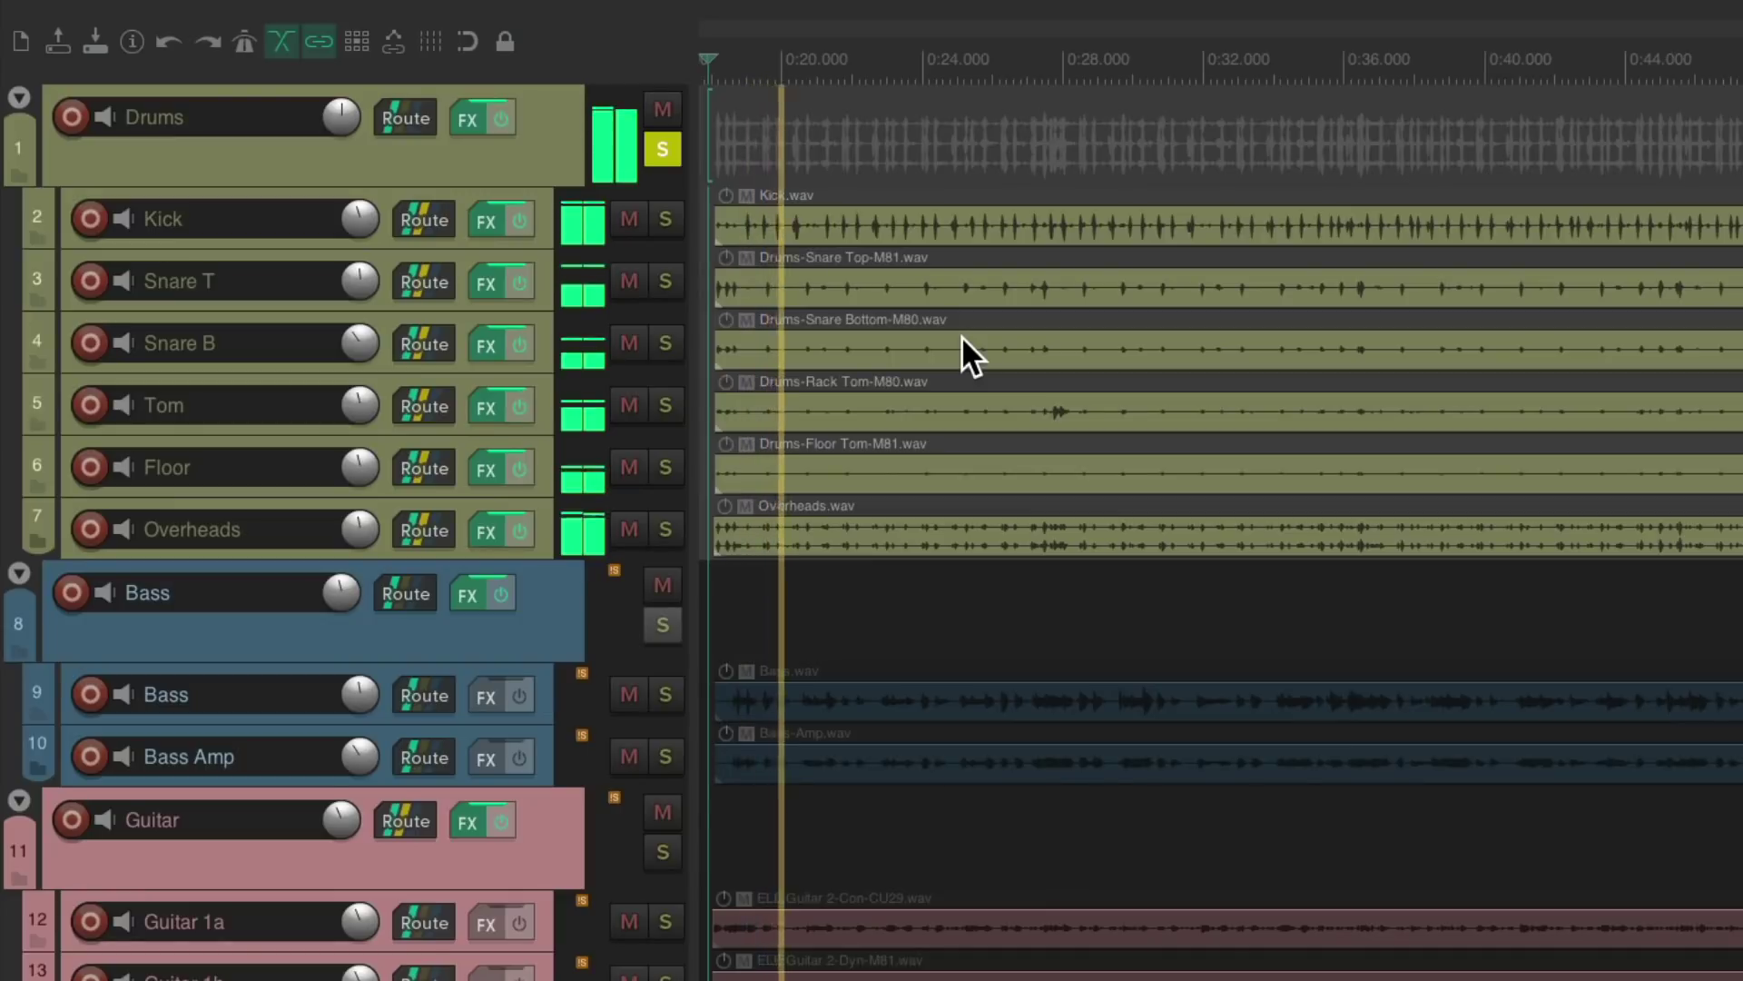
pyautogui.press('space')
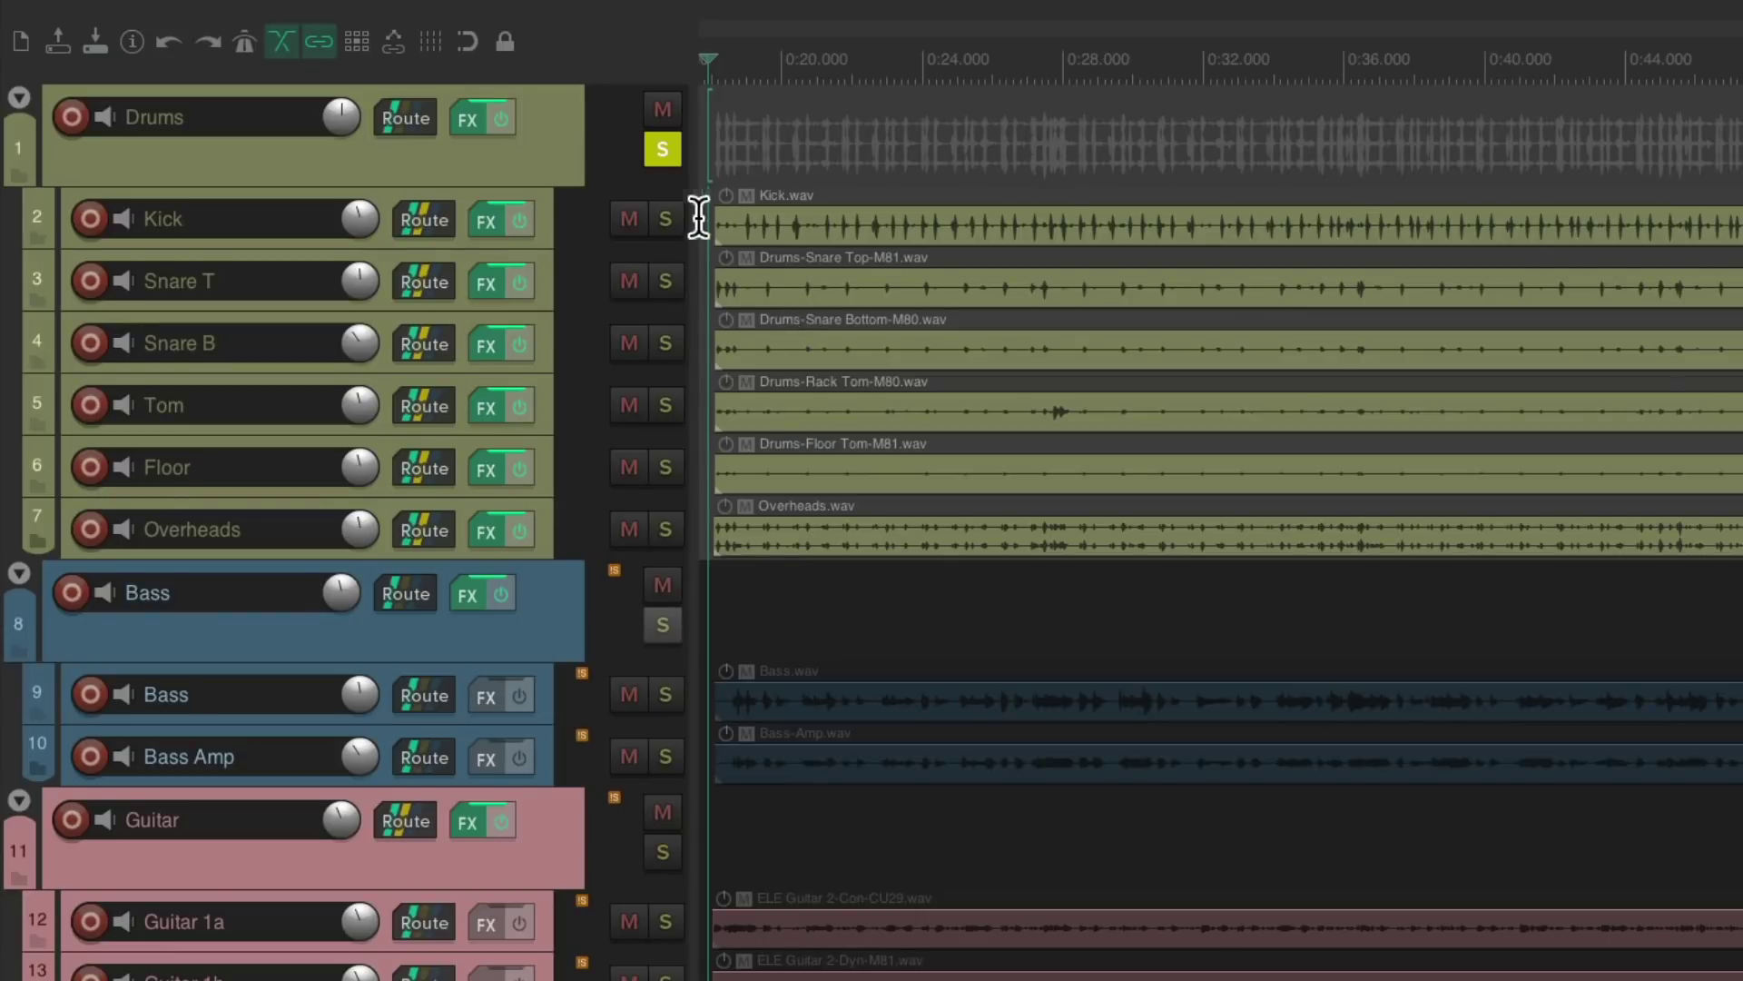
pyautogui.click(666, 219)
# Solo Kick and reshape its EQ: +2.3 dB low shelf, cut near 536 Hz, reduced high shelf.
pyautogui.click(663, 150)
pyautogui.click(488, 223)
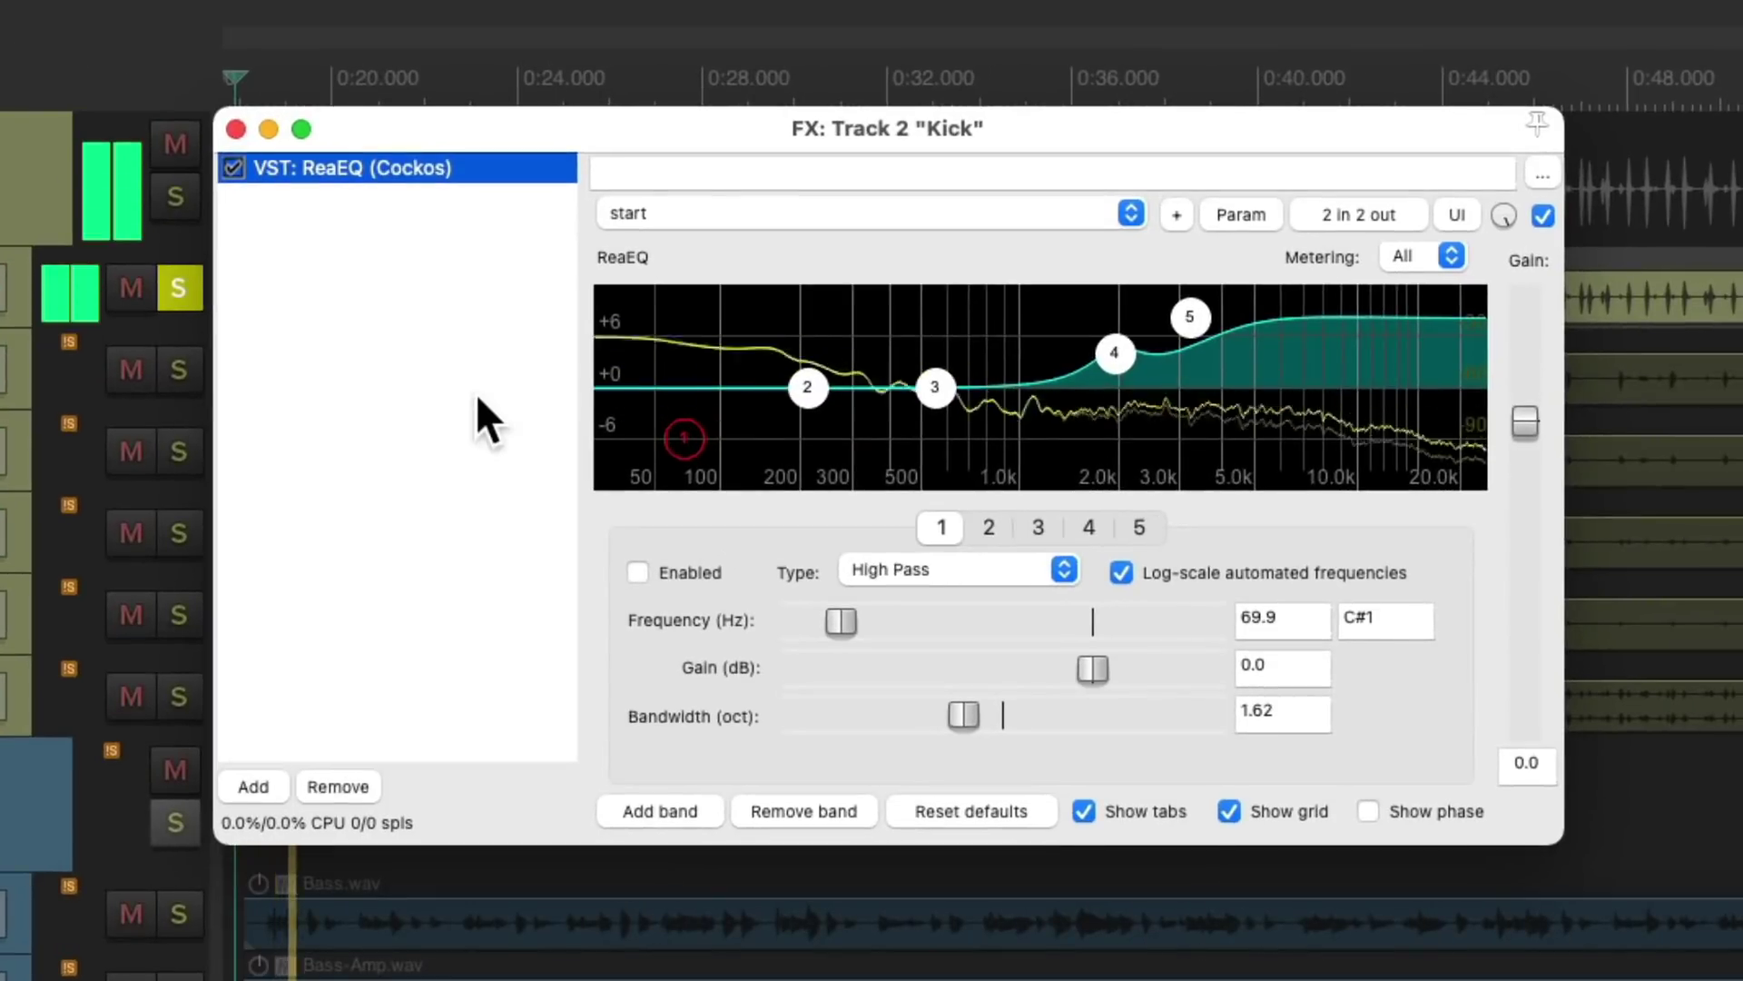
pyautogui.moveTo(1117, 356)
pyautogui.moveTo(1117, 356); pyautogui.dragTo(1105, 358)
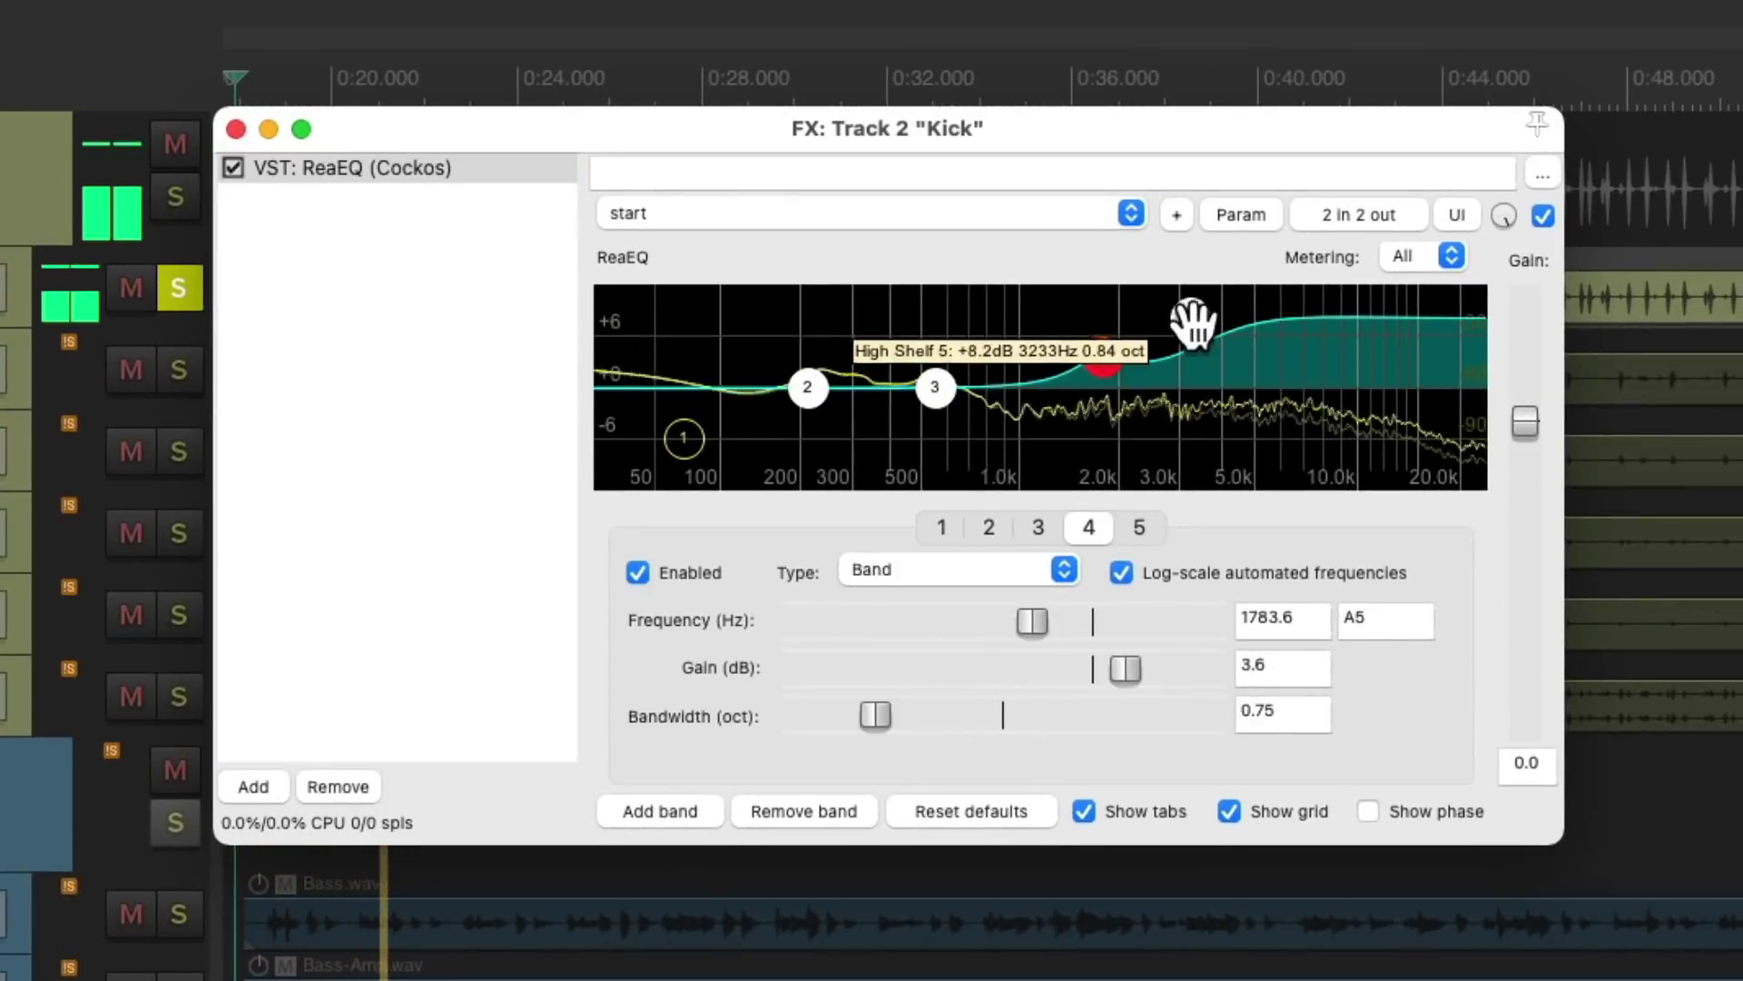
pyautogui.moveTo(1191, 318); pyautogui.dragTo(1190, 340)
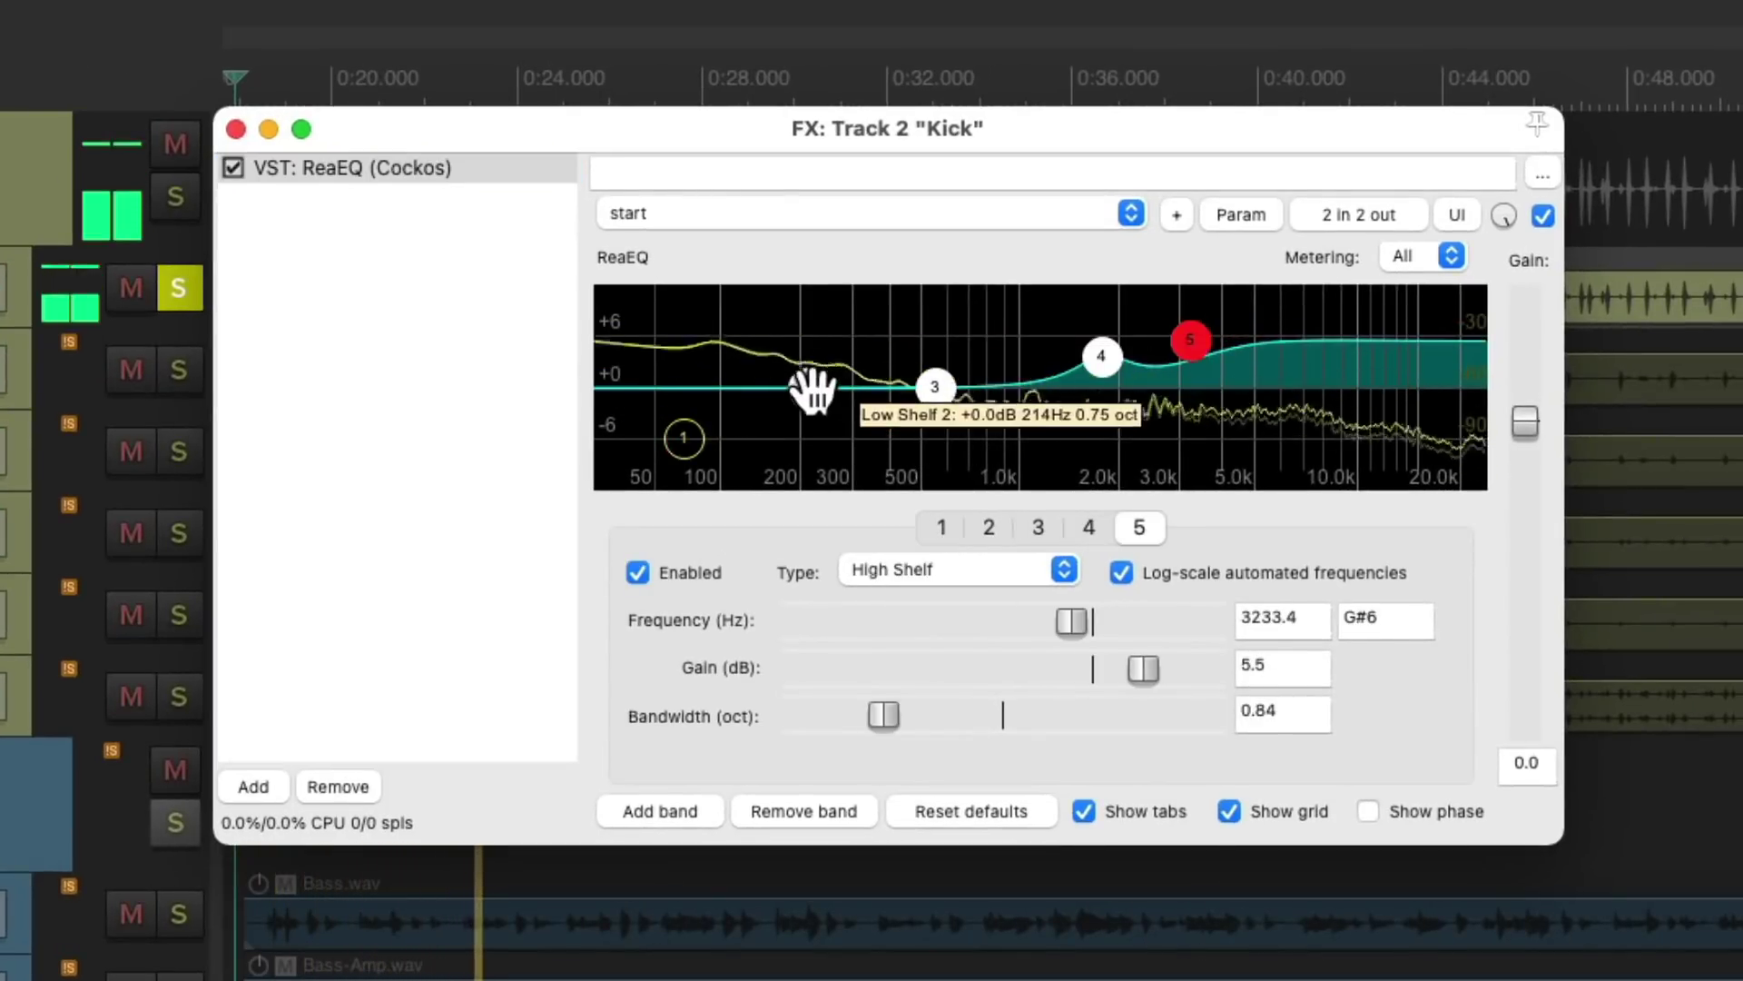
pyautogui.moveTo(809, 389); pyautogui.dragTo(819, 365)
pyautogui.moveTo(933, 390); pyautogui.dragTo(931, 401)
pyautogui.moveTo(837, 374); pyautogui.dragTo(829, 376)
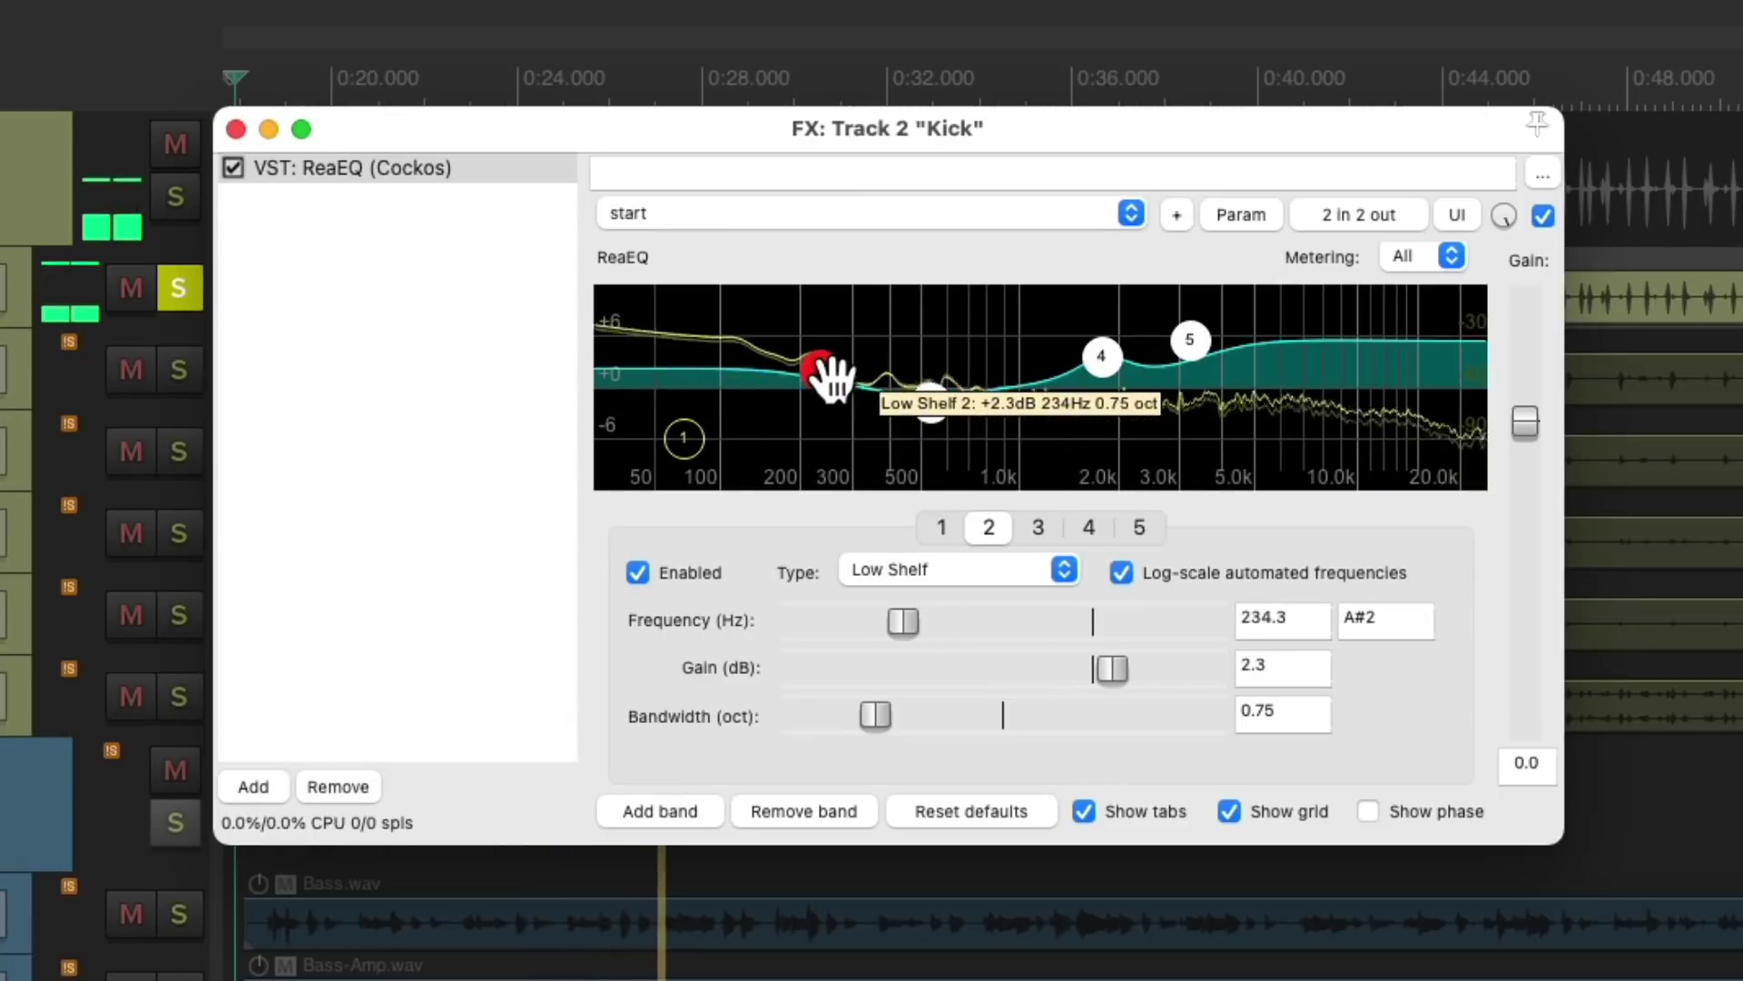
pyautogui.moveTo(1110, 349); pyautogui.dragTo(1192, 341)
# Add a 1175 Compressor ahead of the Kick EQ with 180 µs attack and -7.1 dB threshold.
pyautogui.doubleClick(413, 325)
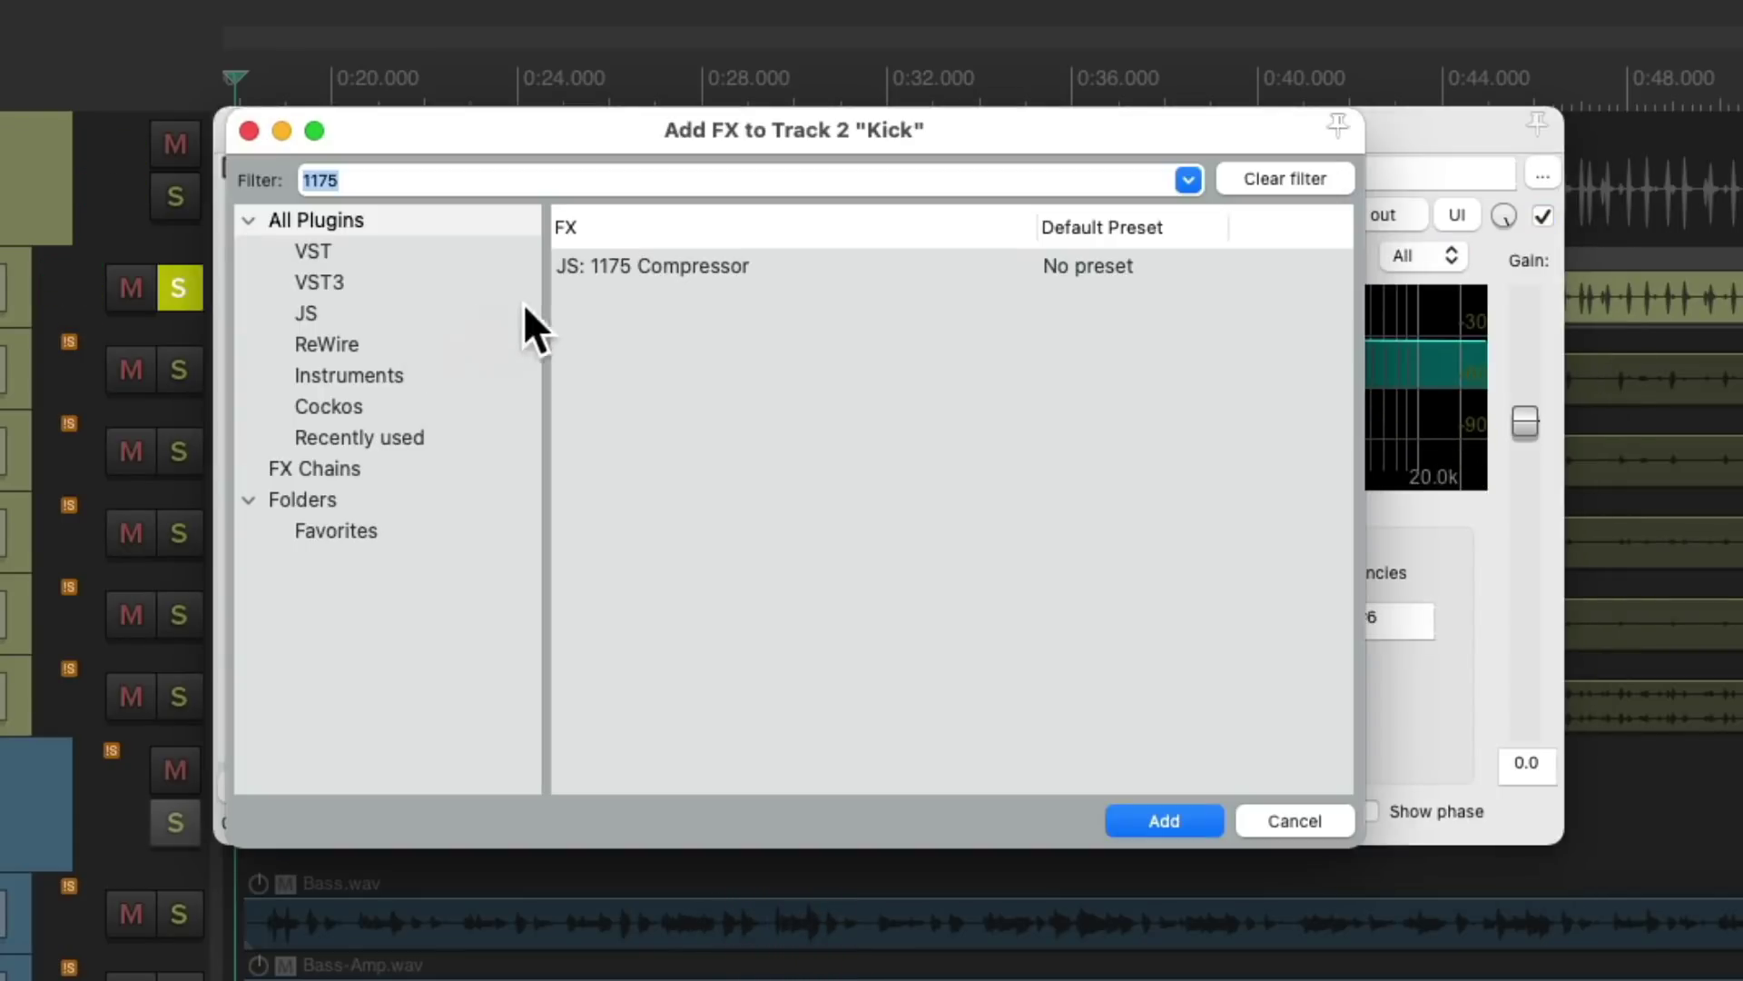
pyautogui.doubleClick(619, 272)
pyautogui.moveTo(452, 205); pyautogui.dragTo(456, 171)
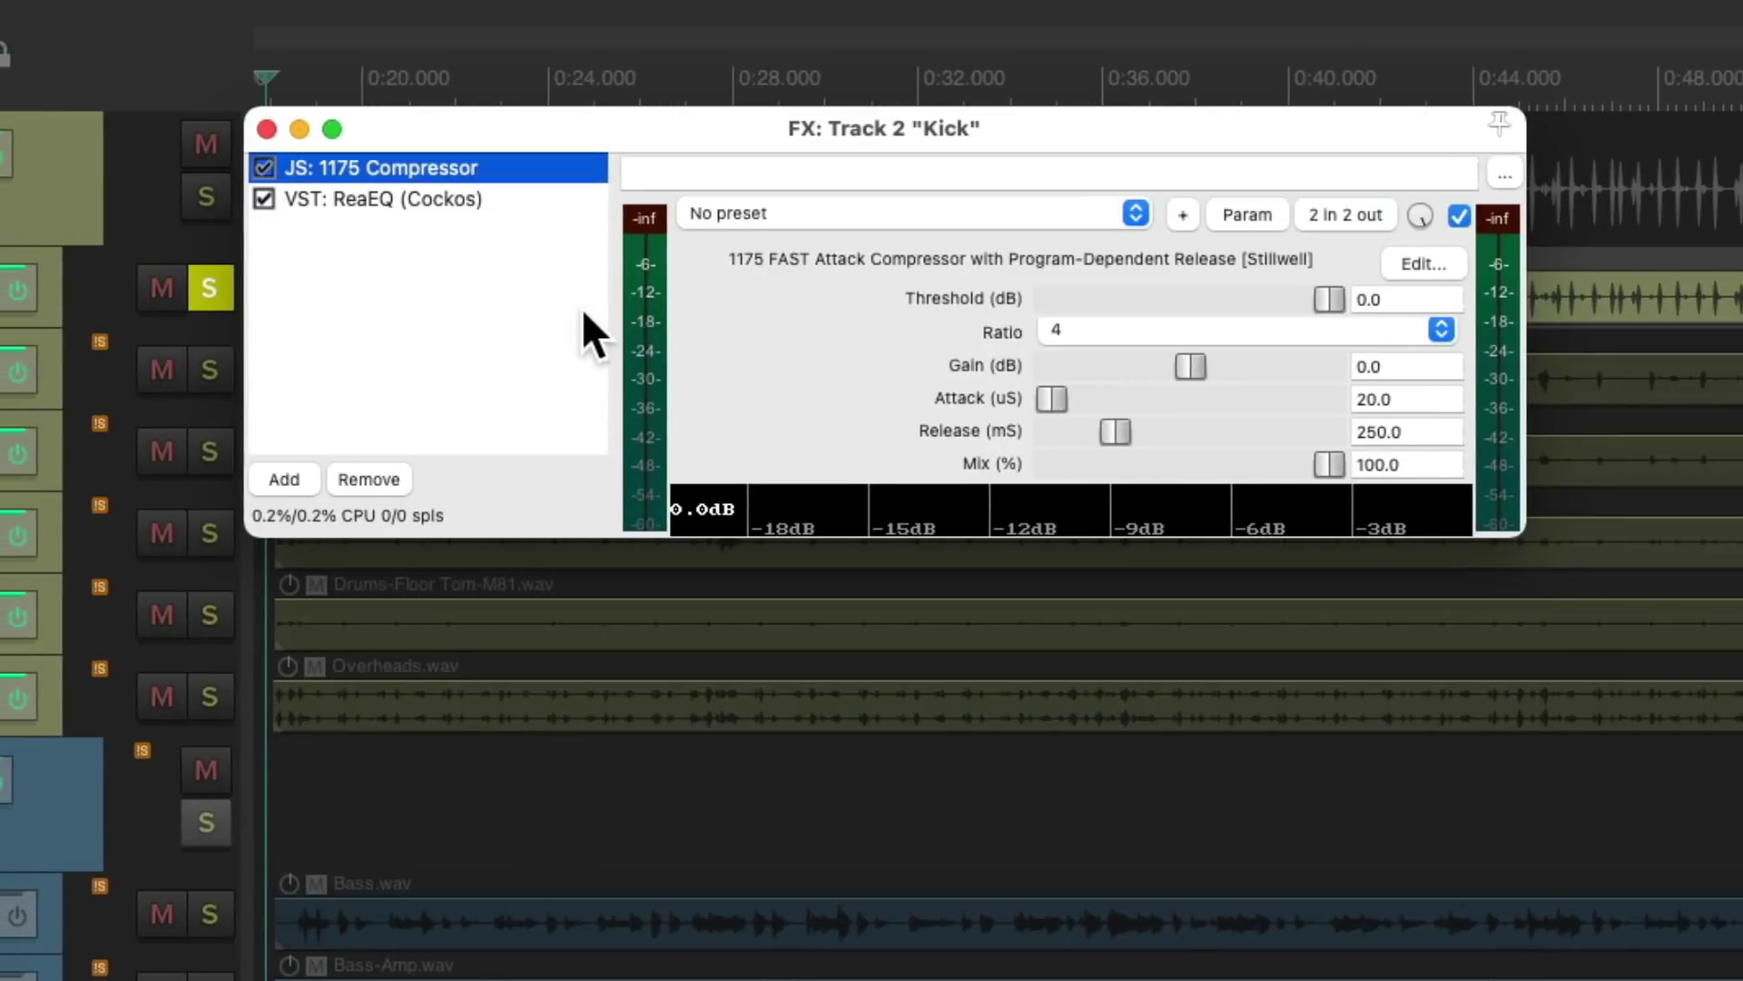
pyautogui.moveTo(1051, 403); pyautogui.dragTo(1102, 434)
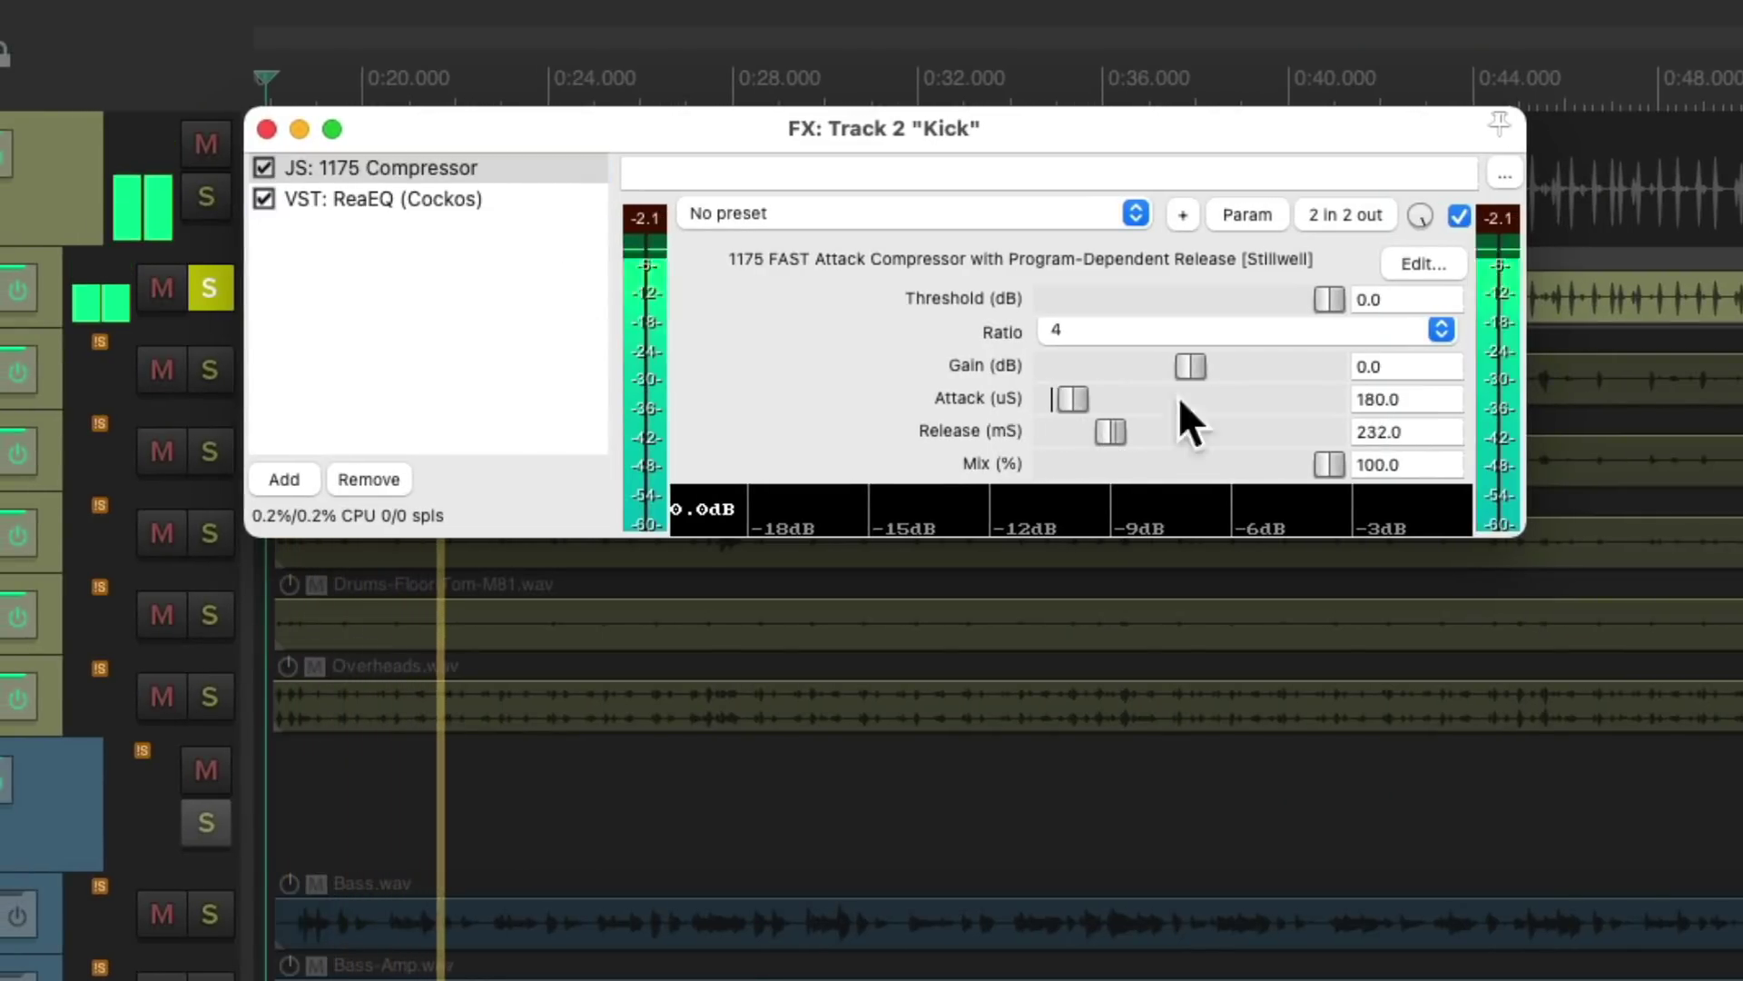
pyautogui.moveTo(1328, 308); pyautogui.dragTo(1294, 312)
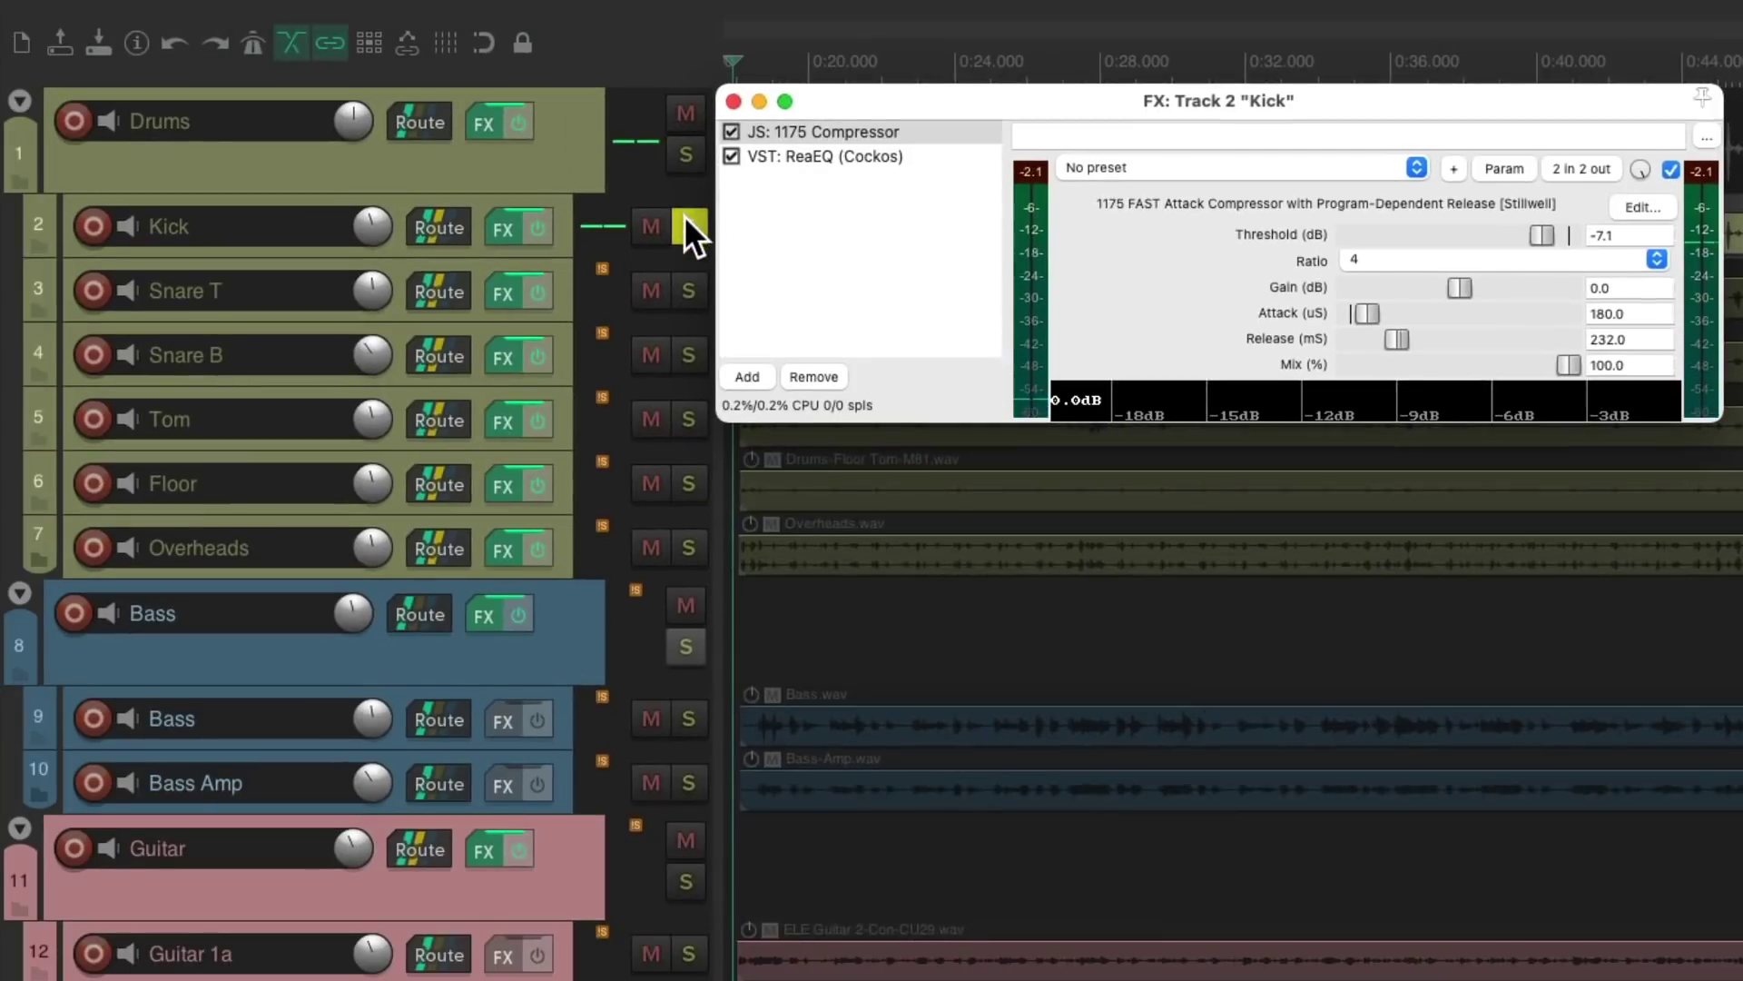
pyautogui.click(209, 288)
# Solo Snare T and adjust its EQ: lower band 4, reduce the high shelf, boost near 440 Hz.
pyautogui.click(734, 101)
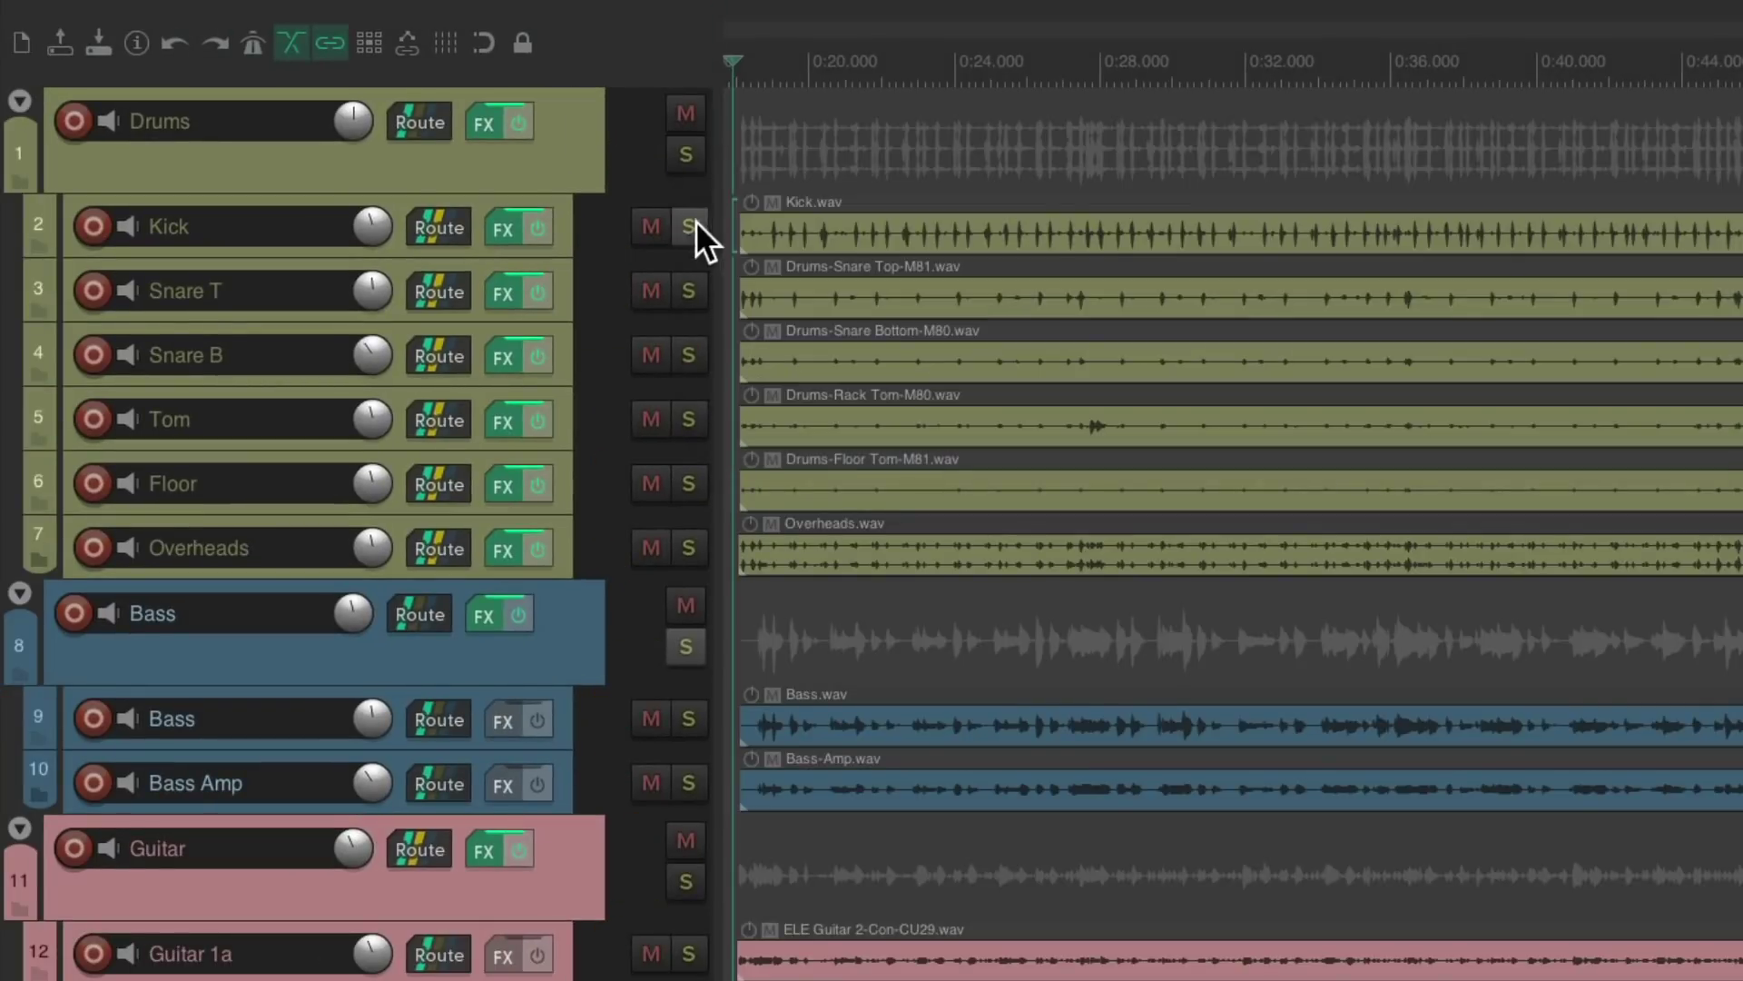
pyautogui.click(688, 291)
pyautogui.click(503, 290)
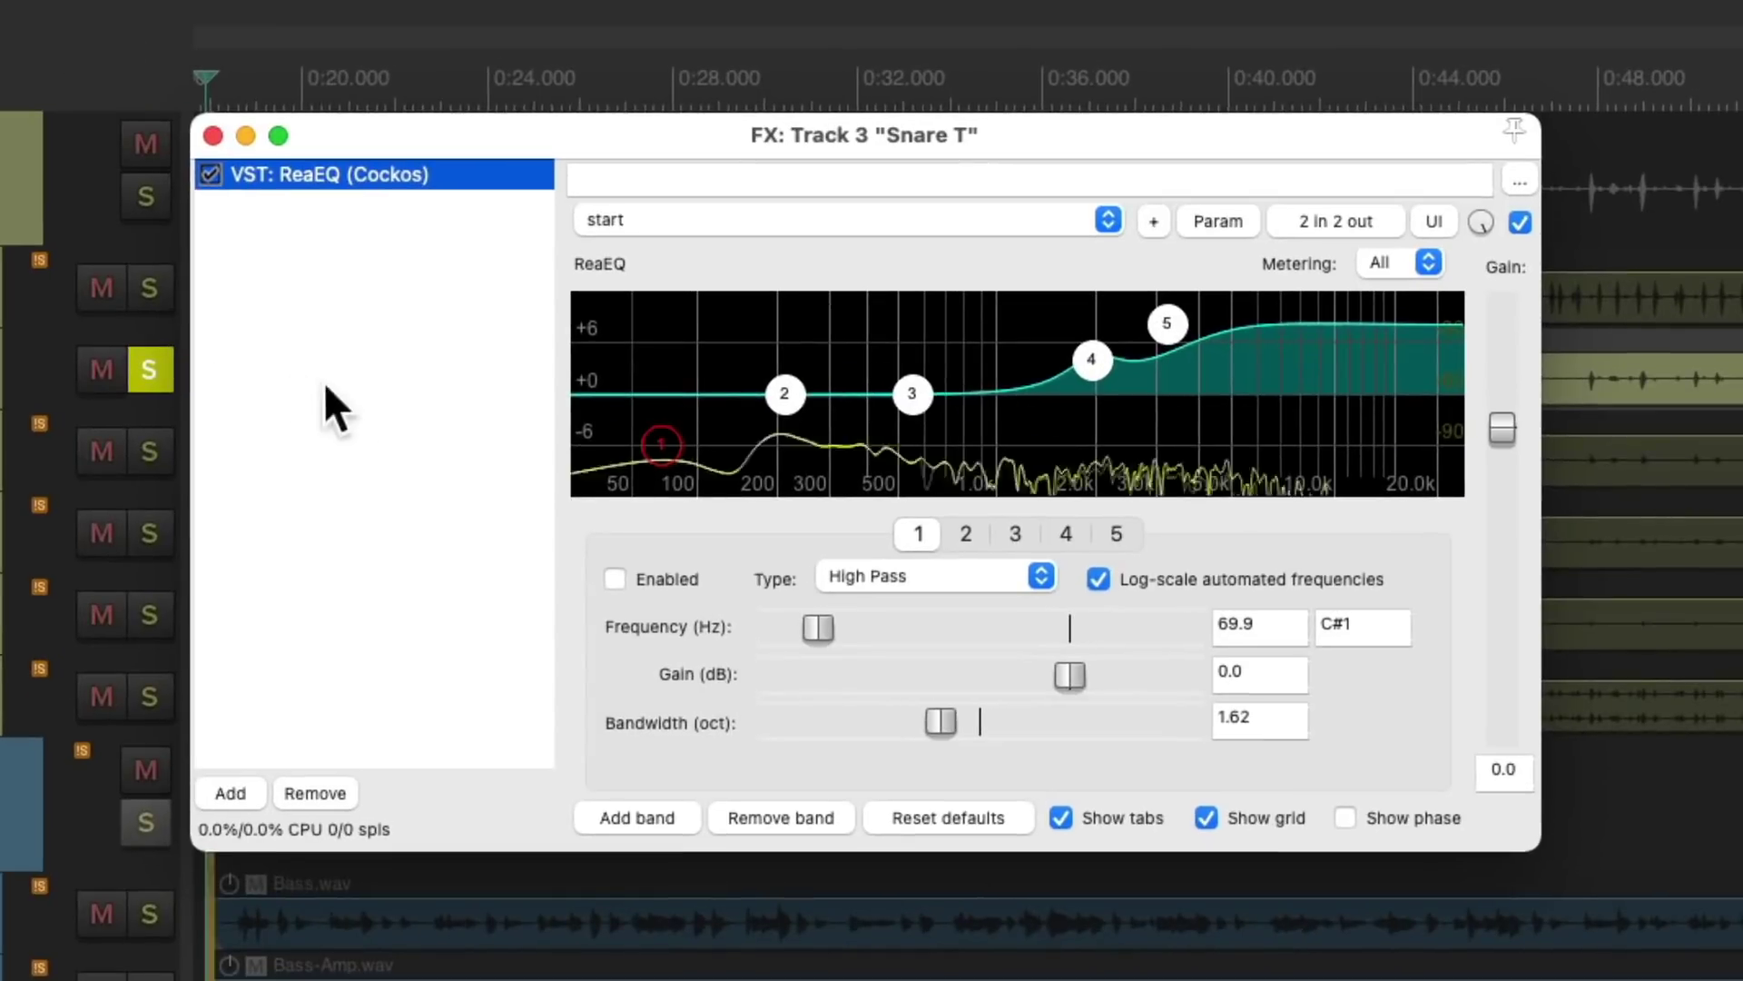
pyautogui.moveTo(1106, 376); pyautogui.dragTo(1086, 363)
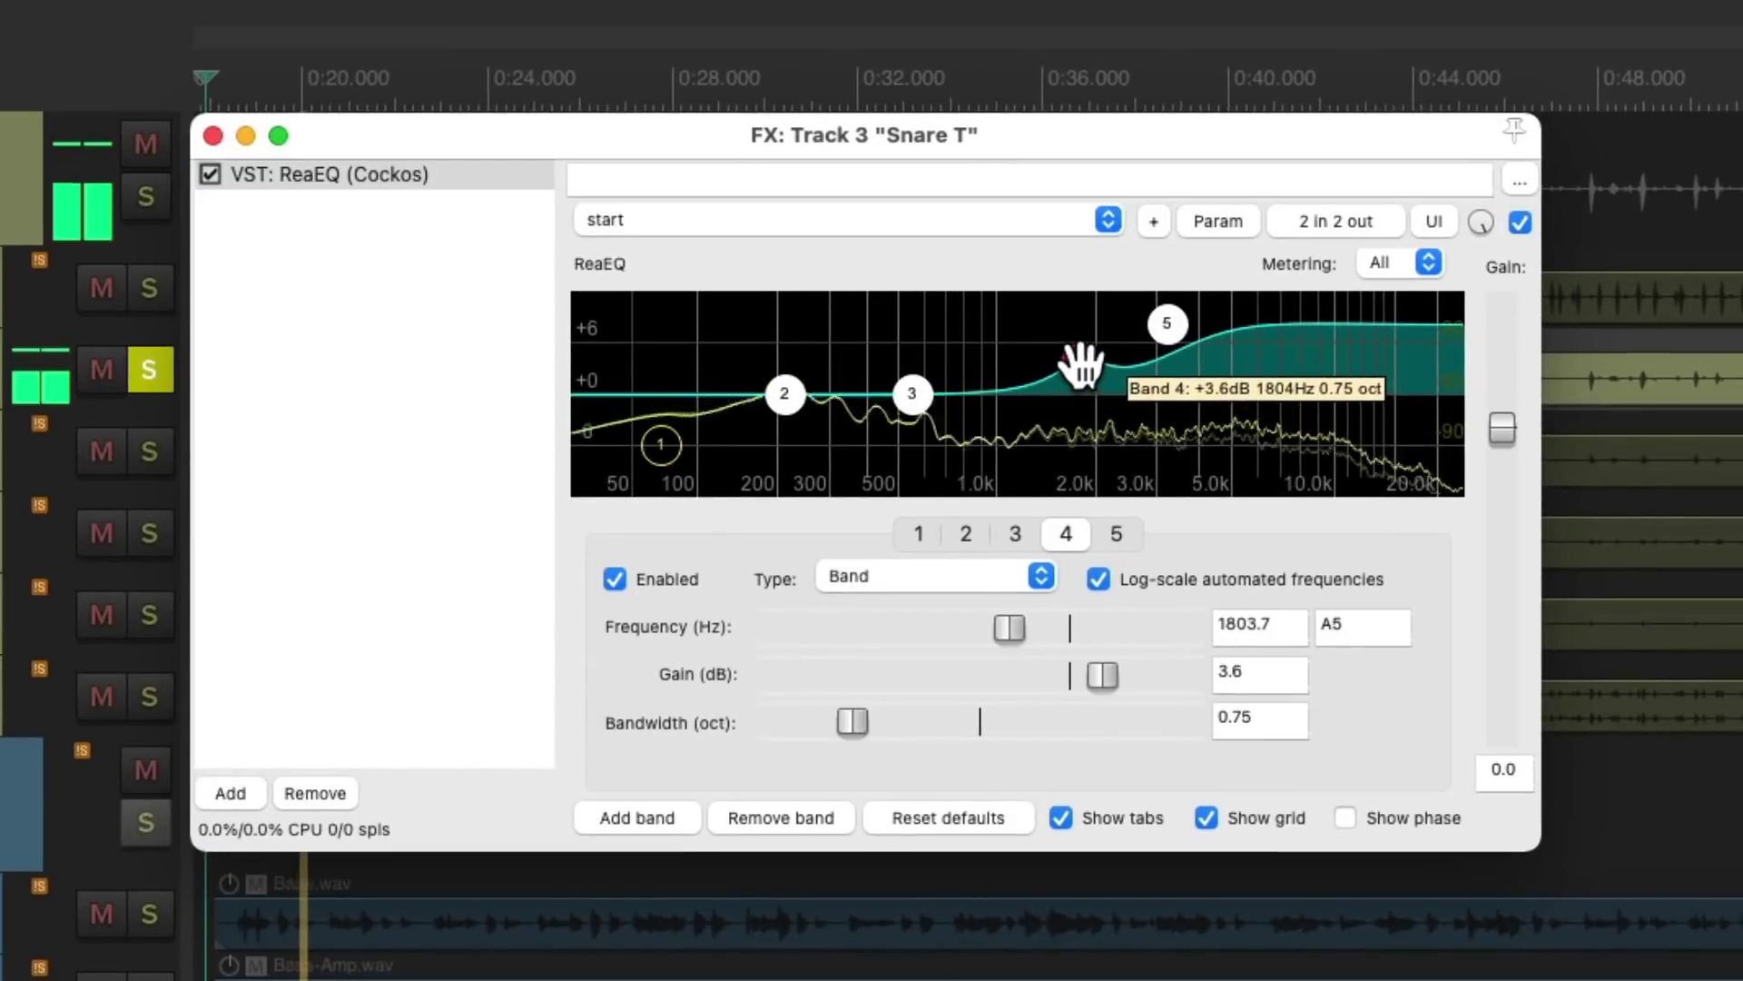
pyautogui.moveTo(1173, 320)
pyautogui.mouseDown()
pyautogui.moveTo(1171, 351)
pyautogui.moveTo(1100, 365)
pyautogui.moveTo(1168, 335)
pyautogui.mouseUp()
pyautogui.moveTo(912, 395); pyautogui.dragTo(881, 361)
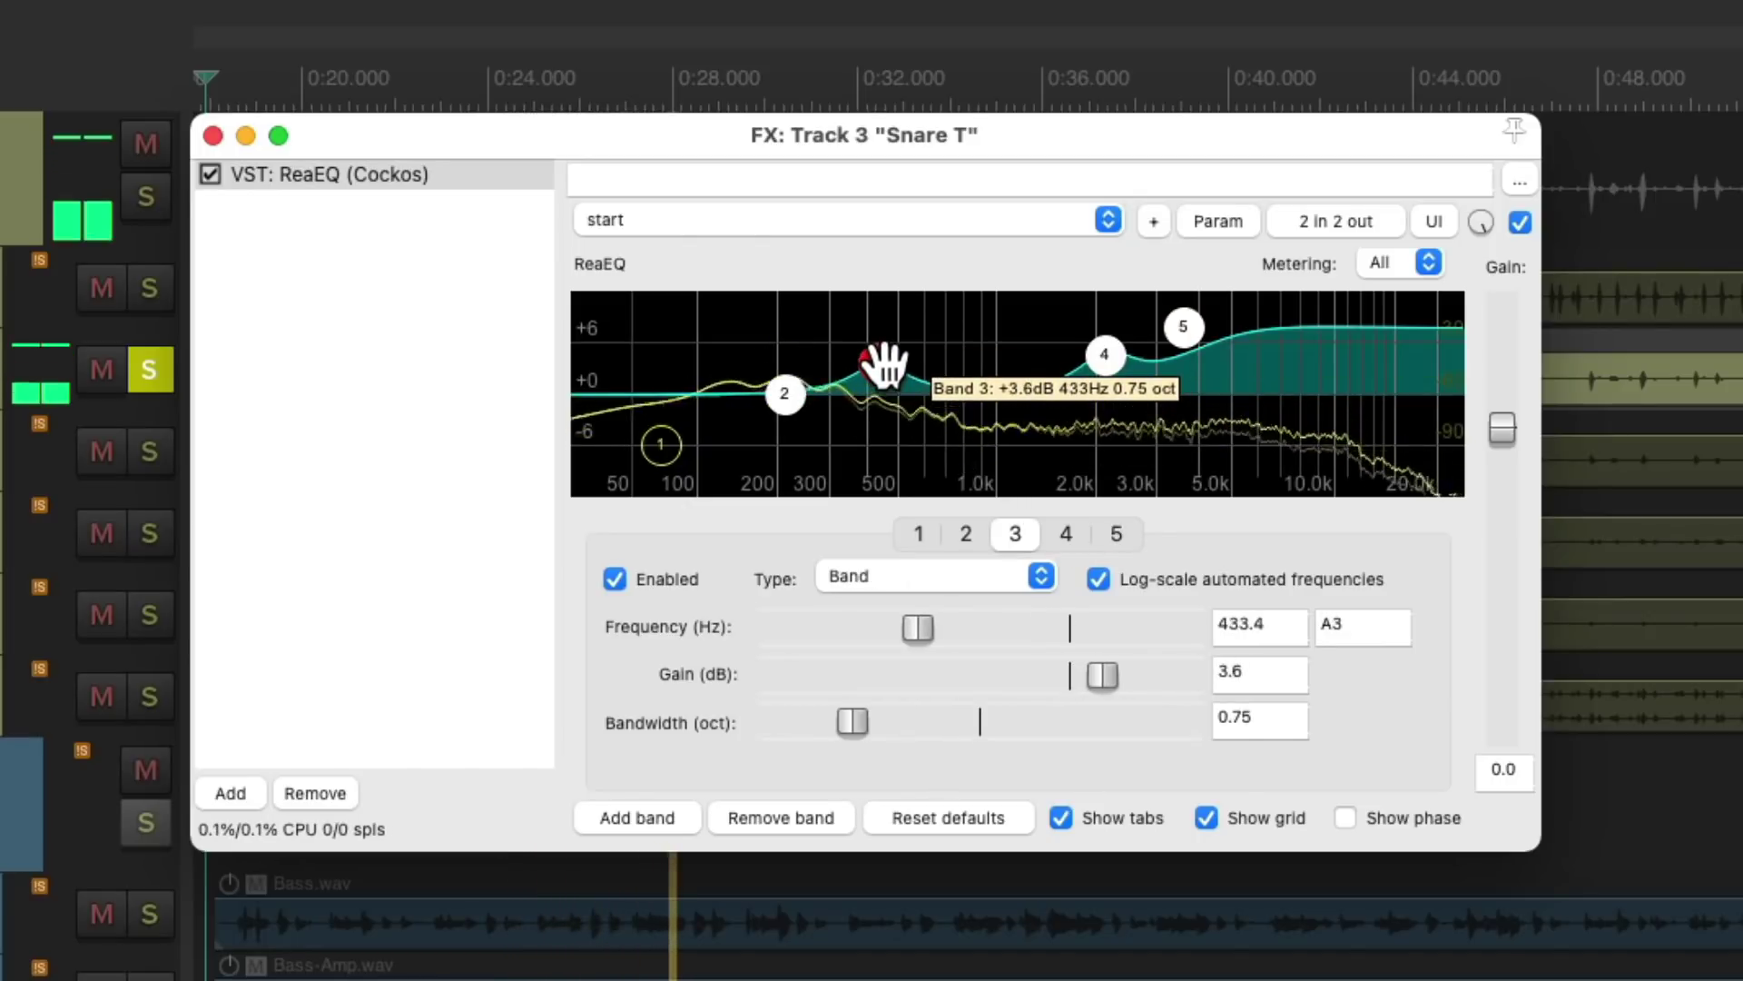
# Add a 1175 Compressor before the Snare T EQ with -15.2 dB threshold and 6.1 dB gain.
pyautogui.doubleClick(349, 289)
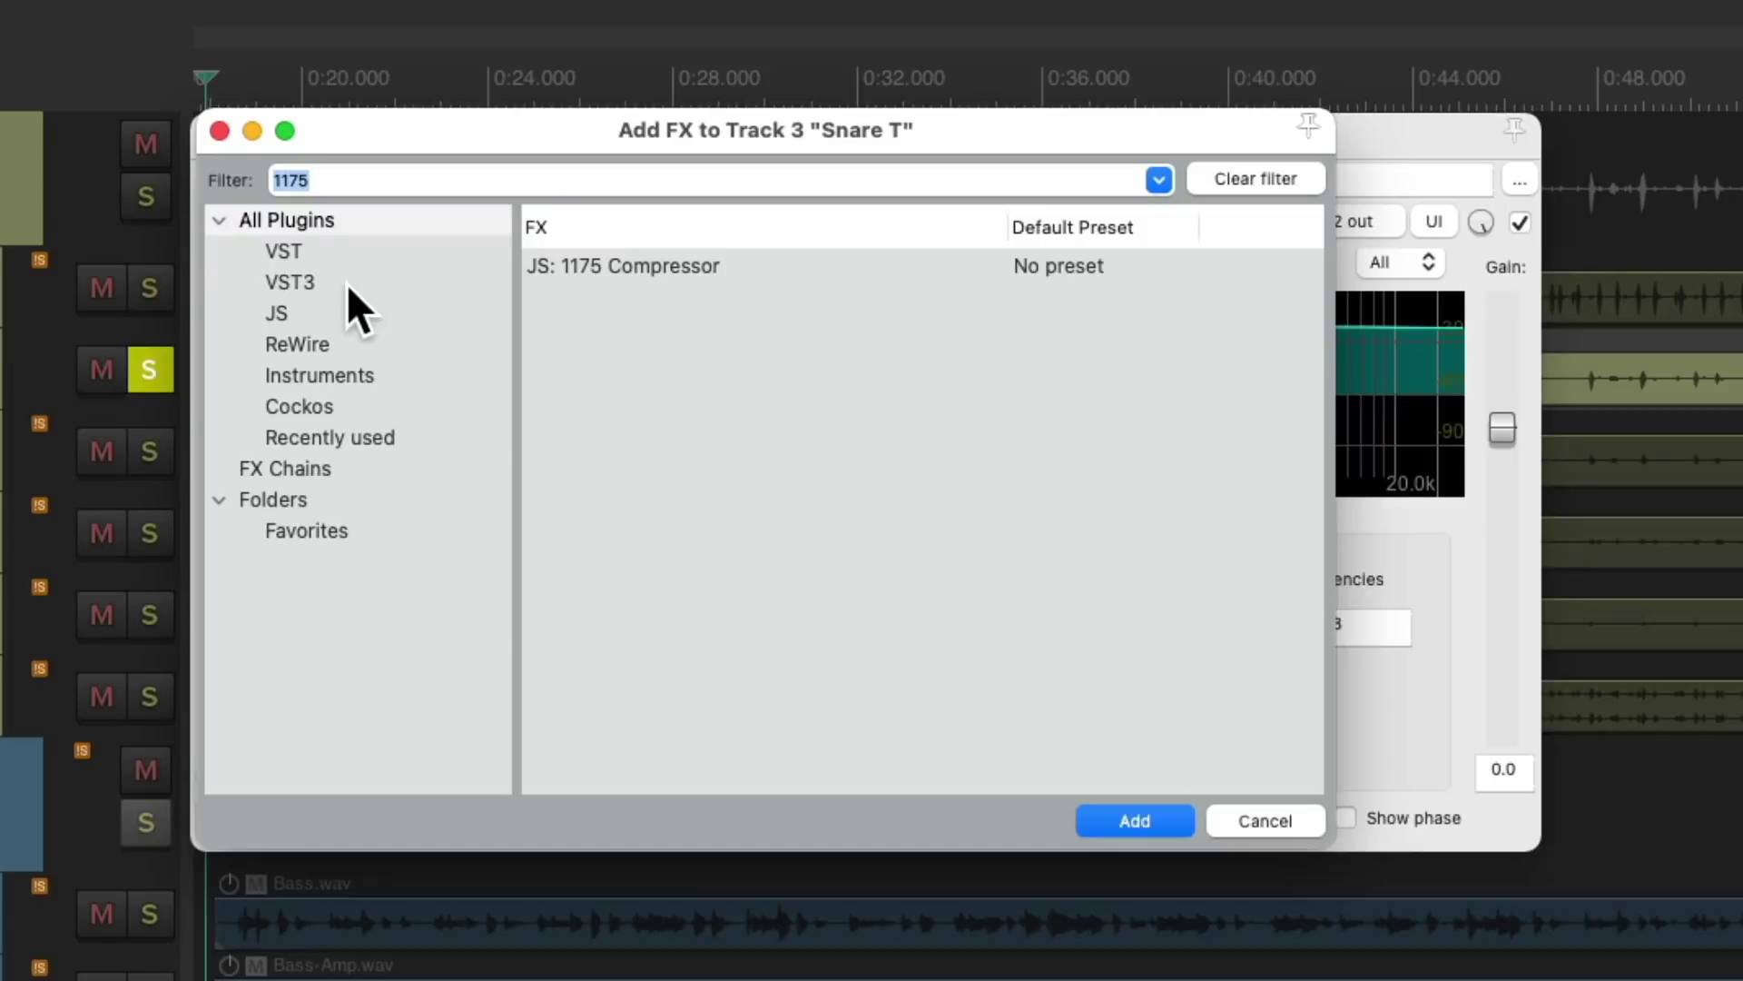
pyautogui.doubleClick(621, 265)
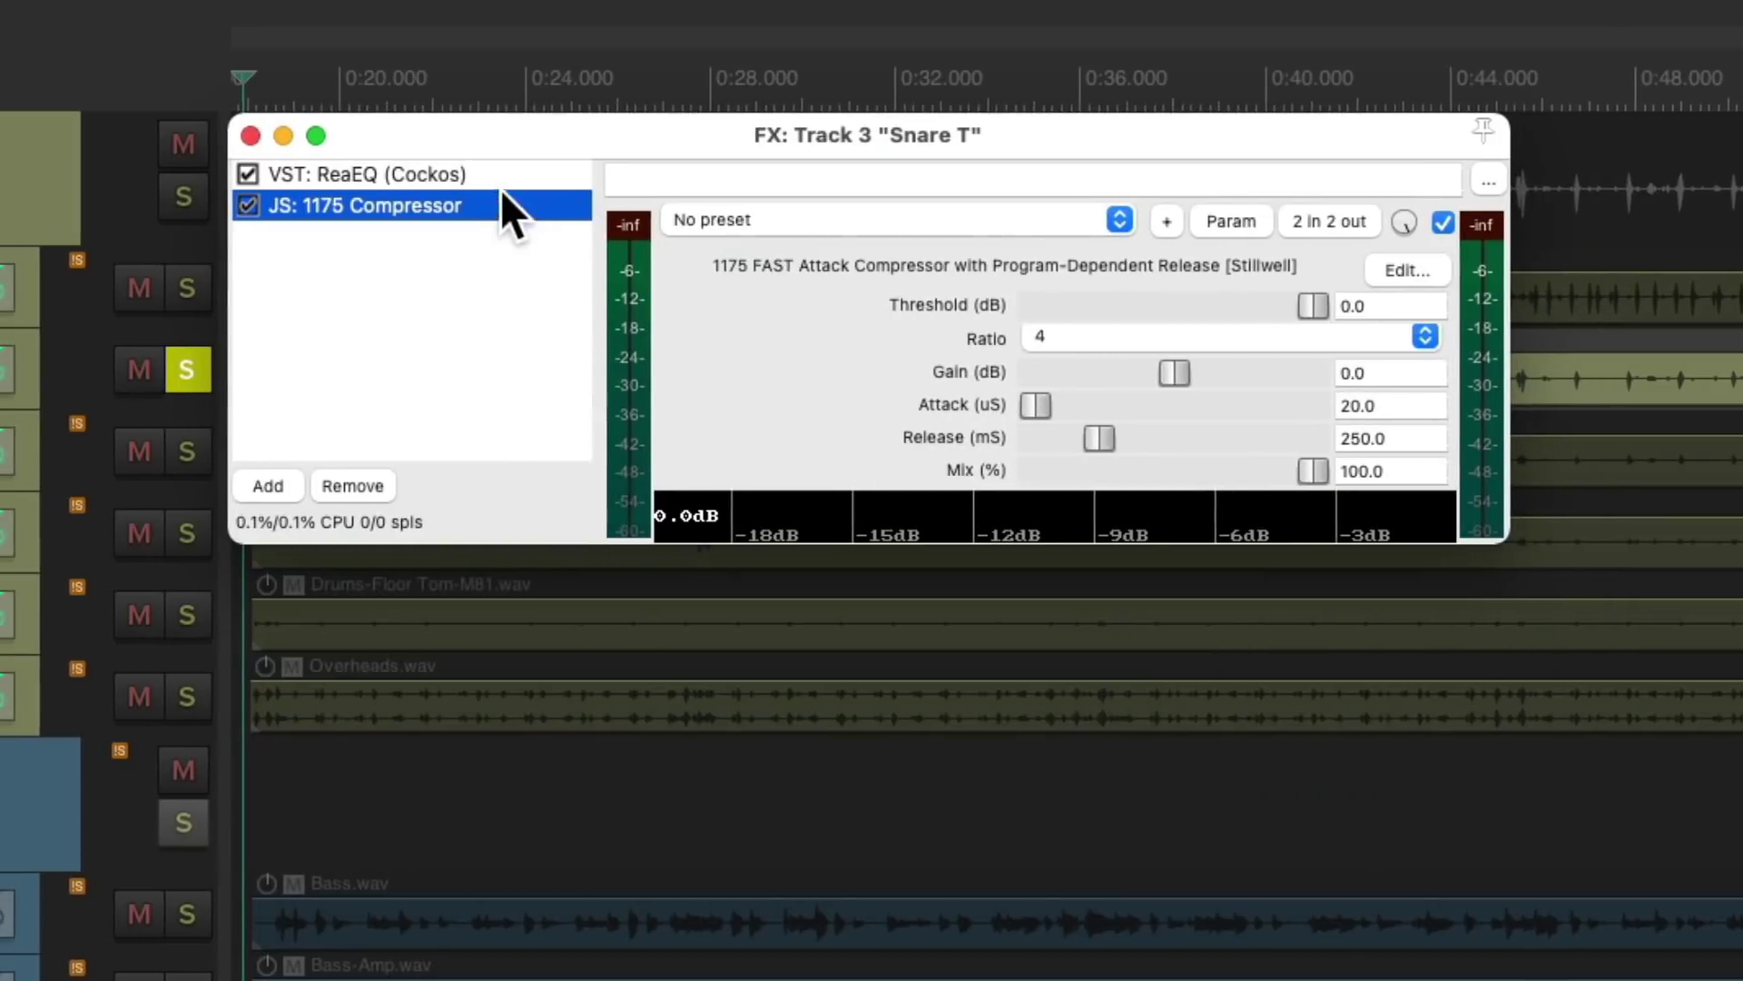
pyautogui.moveTo(502, 193); pyautogui.dragTo(499, 177)
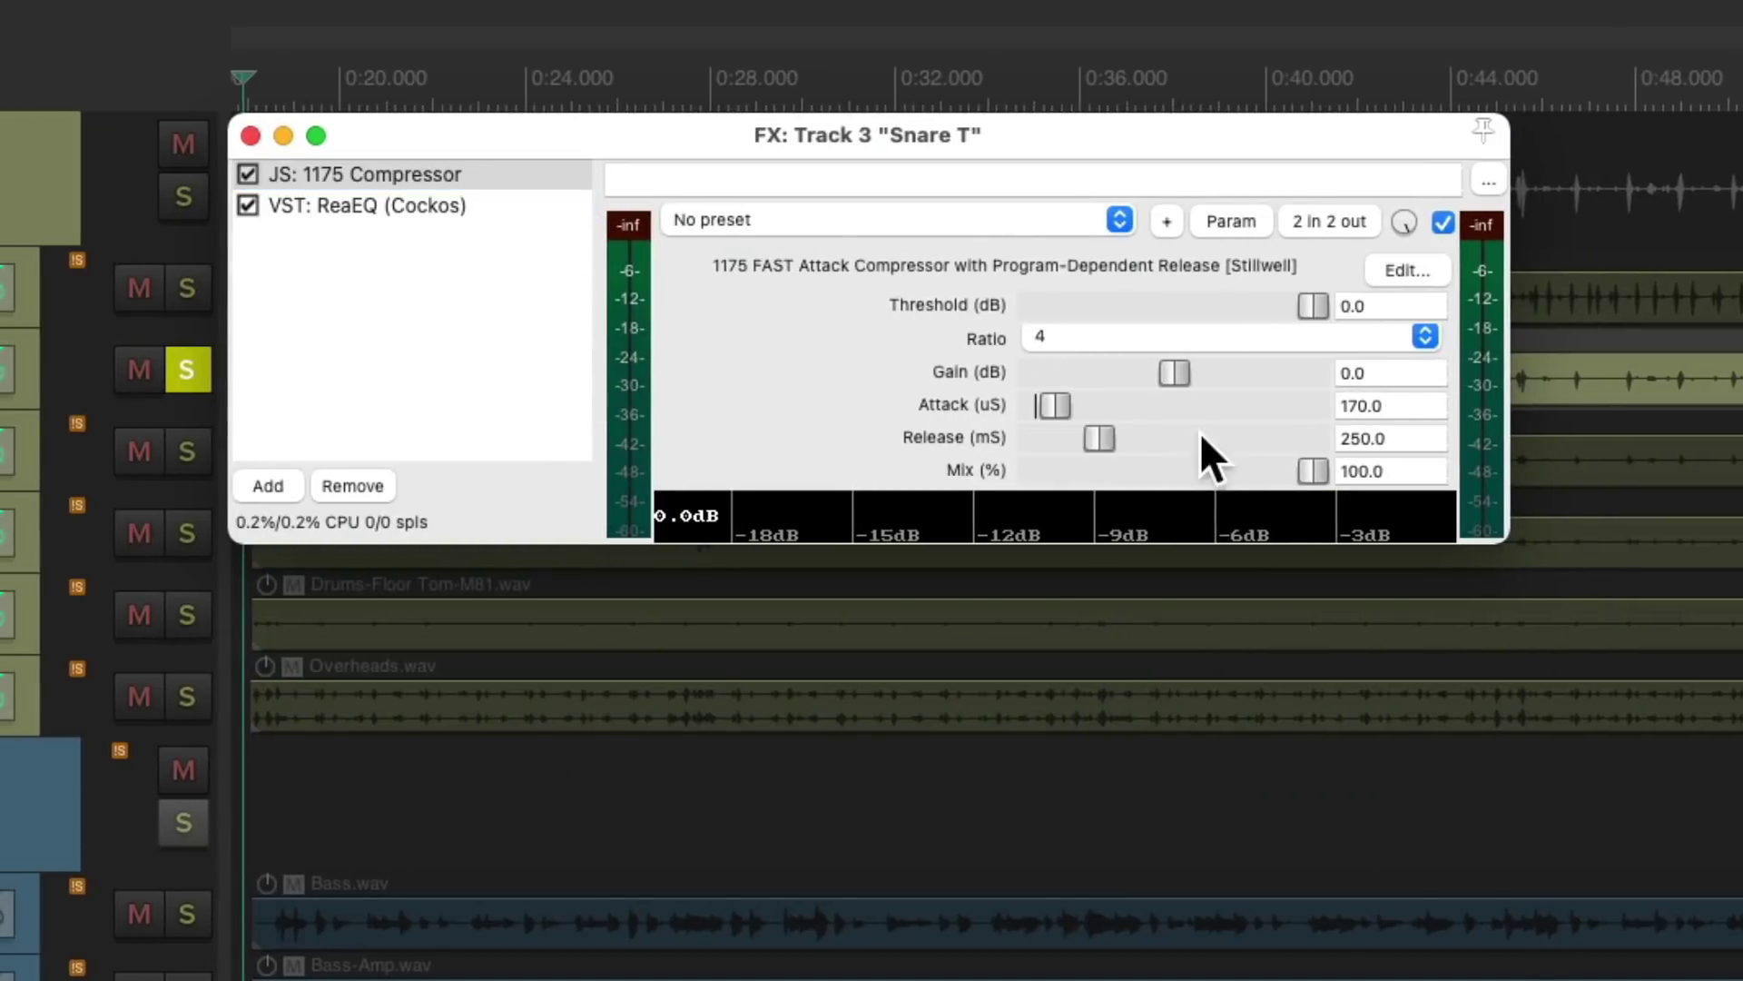
pyautogui.press('space')
pyautogui.moveTo(1310, 308); pyautogui.dragTo(1235, 320)
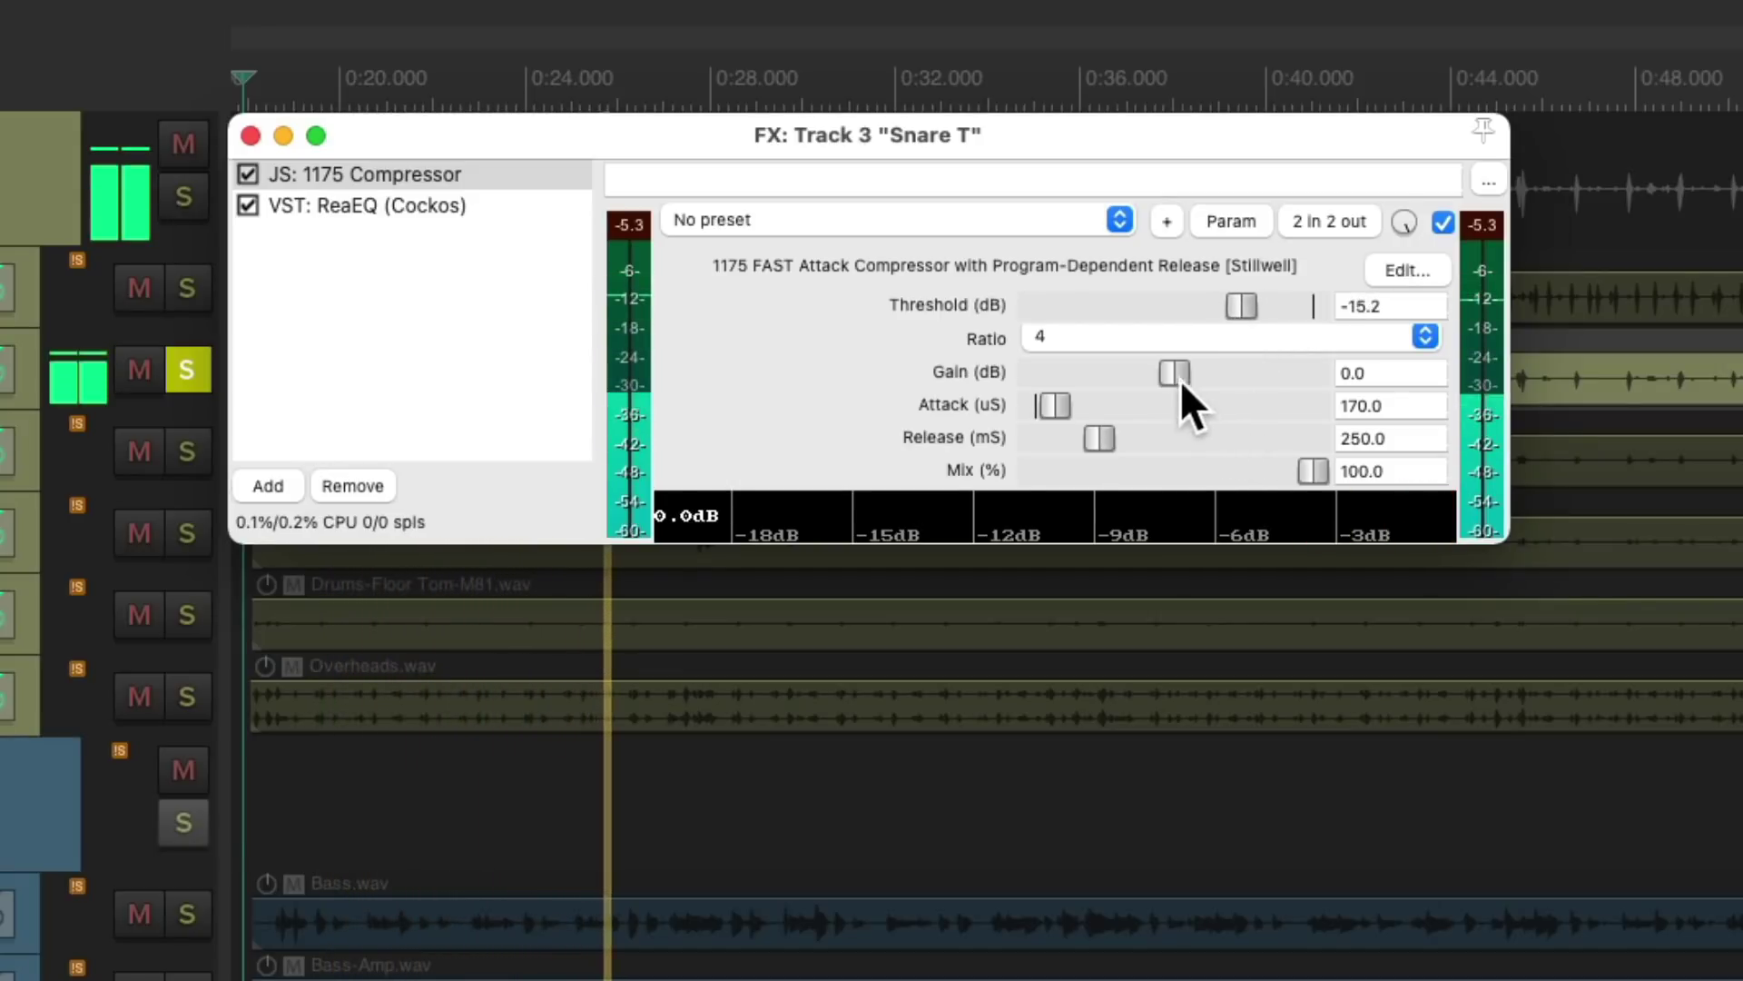
pyautogui.moveTo(1180, 379); pyautogui.dragTo(1211, 380)
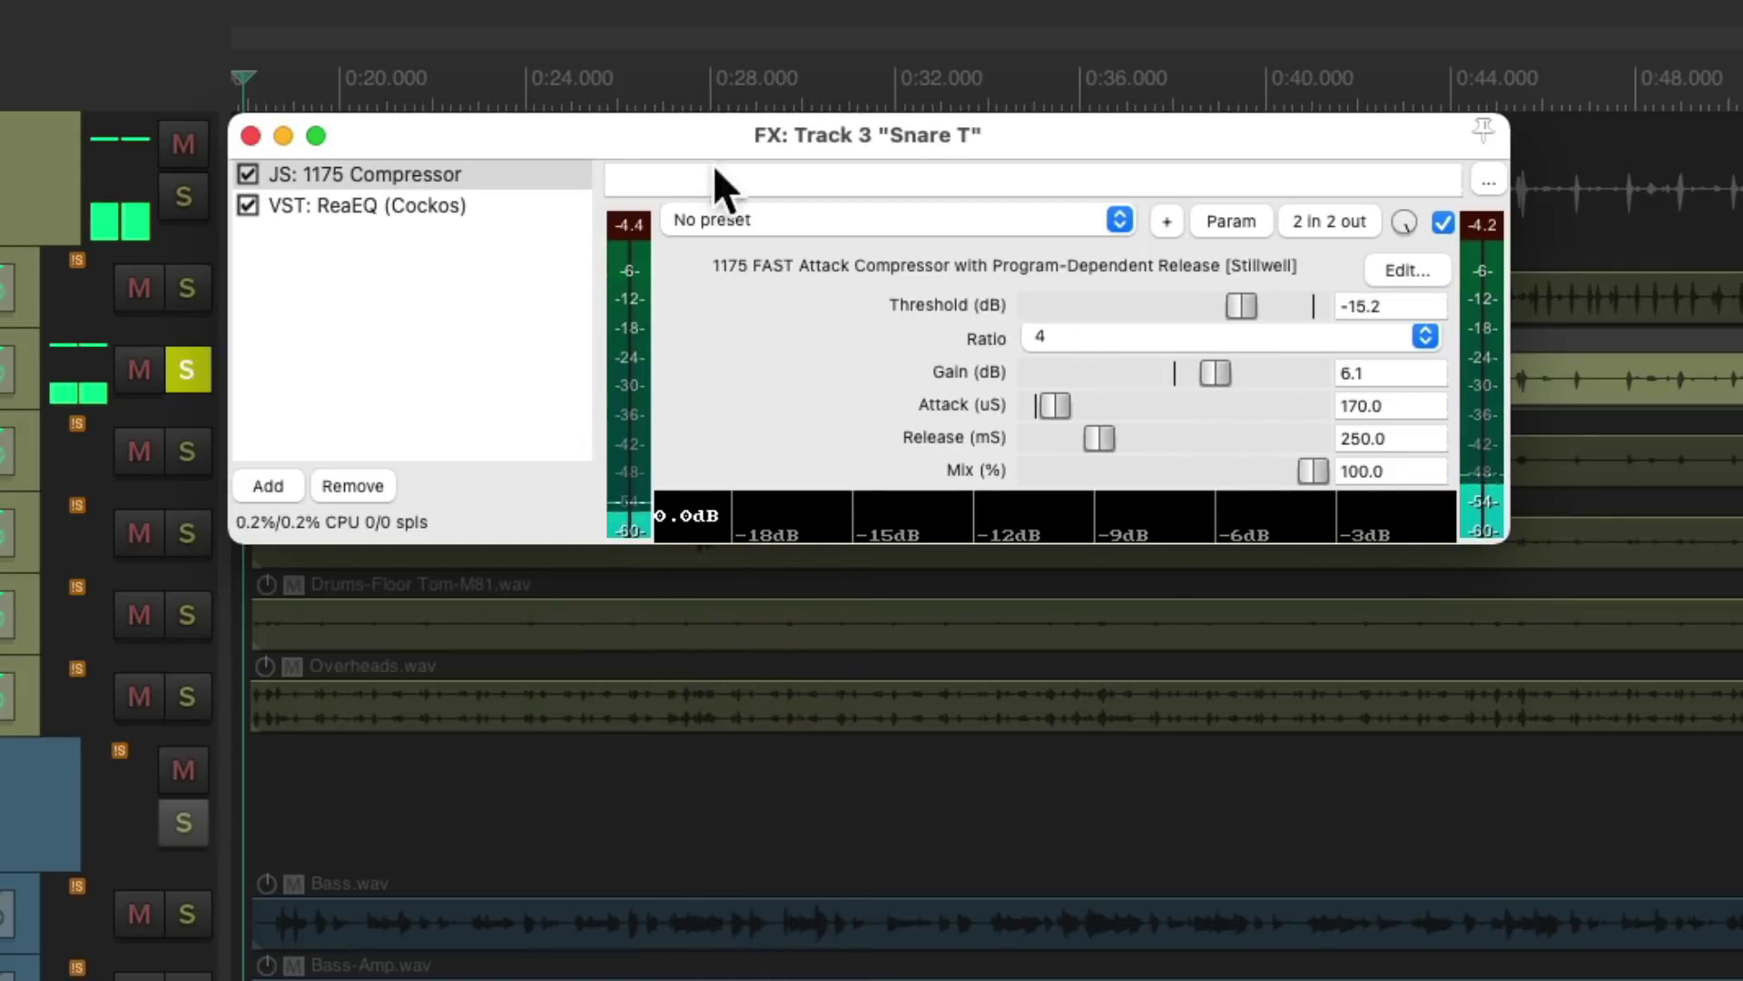
pyautogui.click(250, 135)
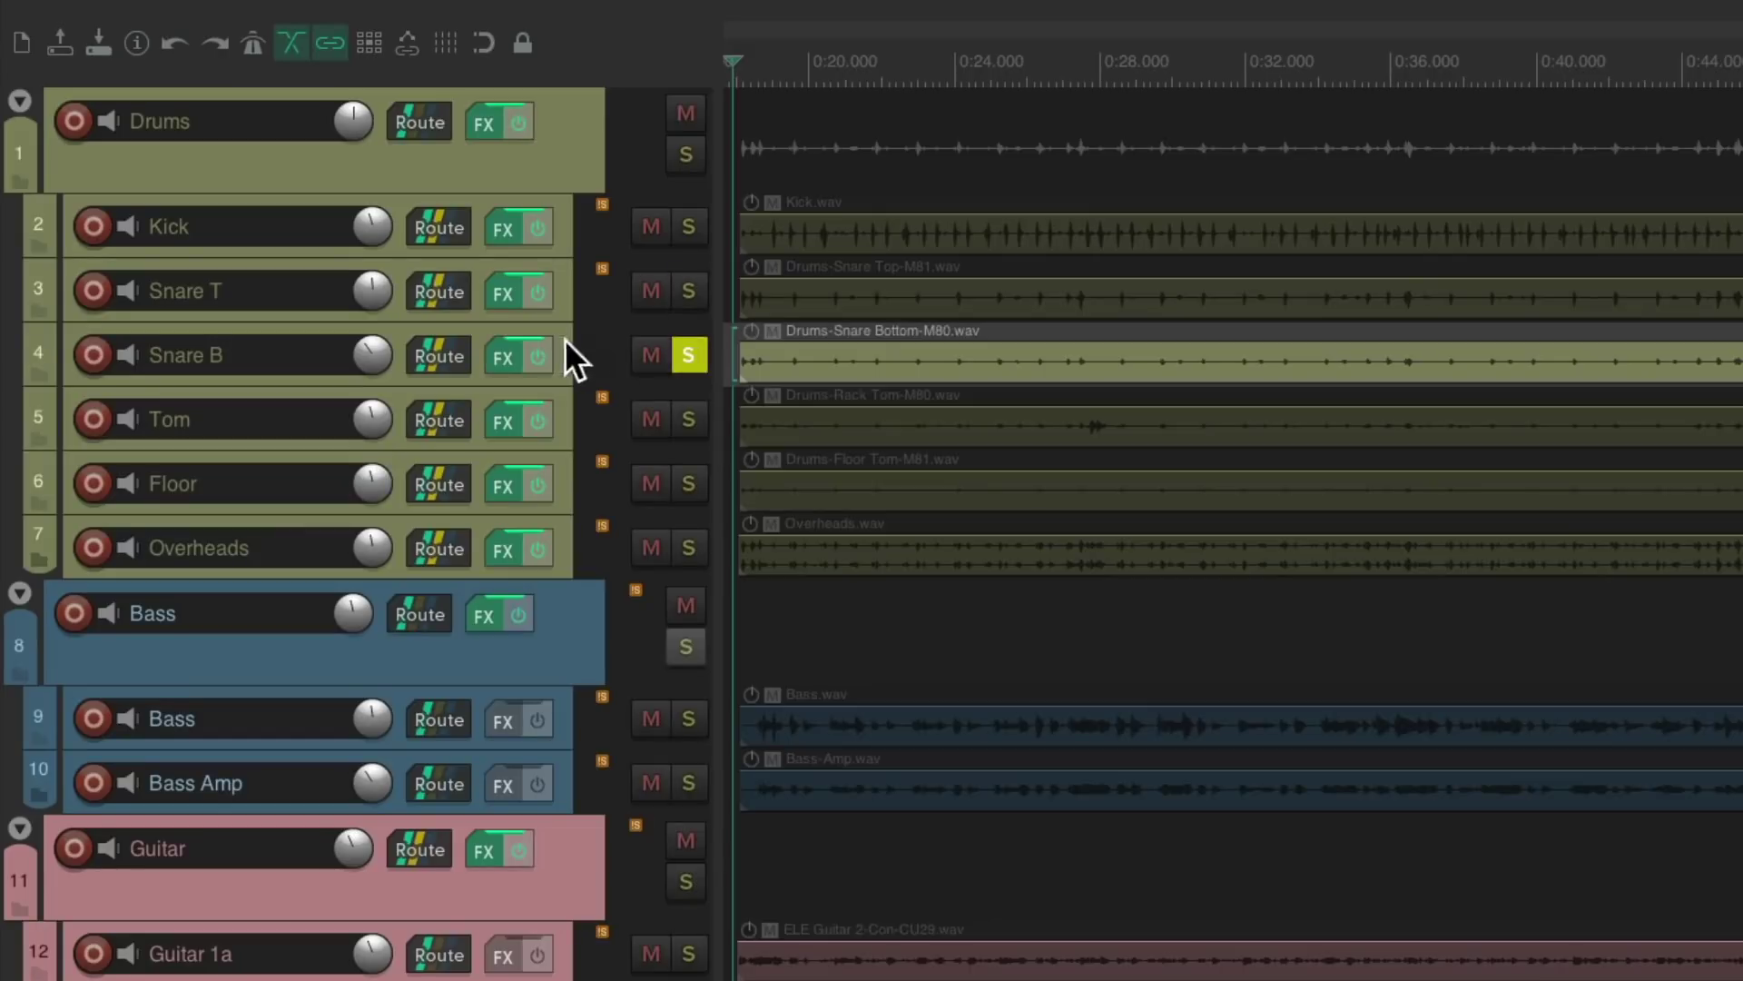
# Lower Snare B's EQ band 4 and raise its high shelf to 8.8 dB.
pyautogui.click(504, 358)
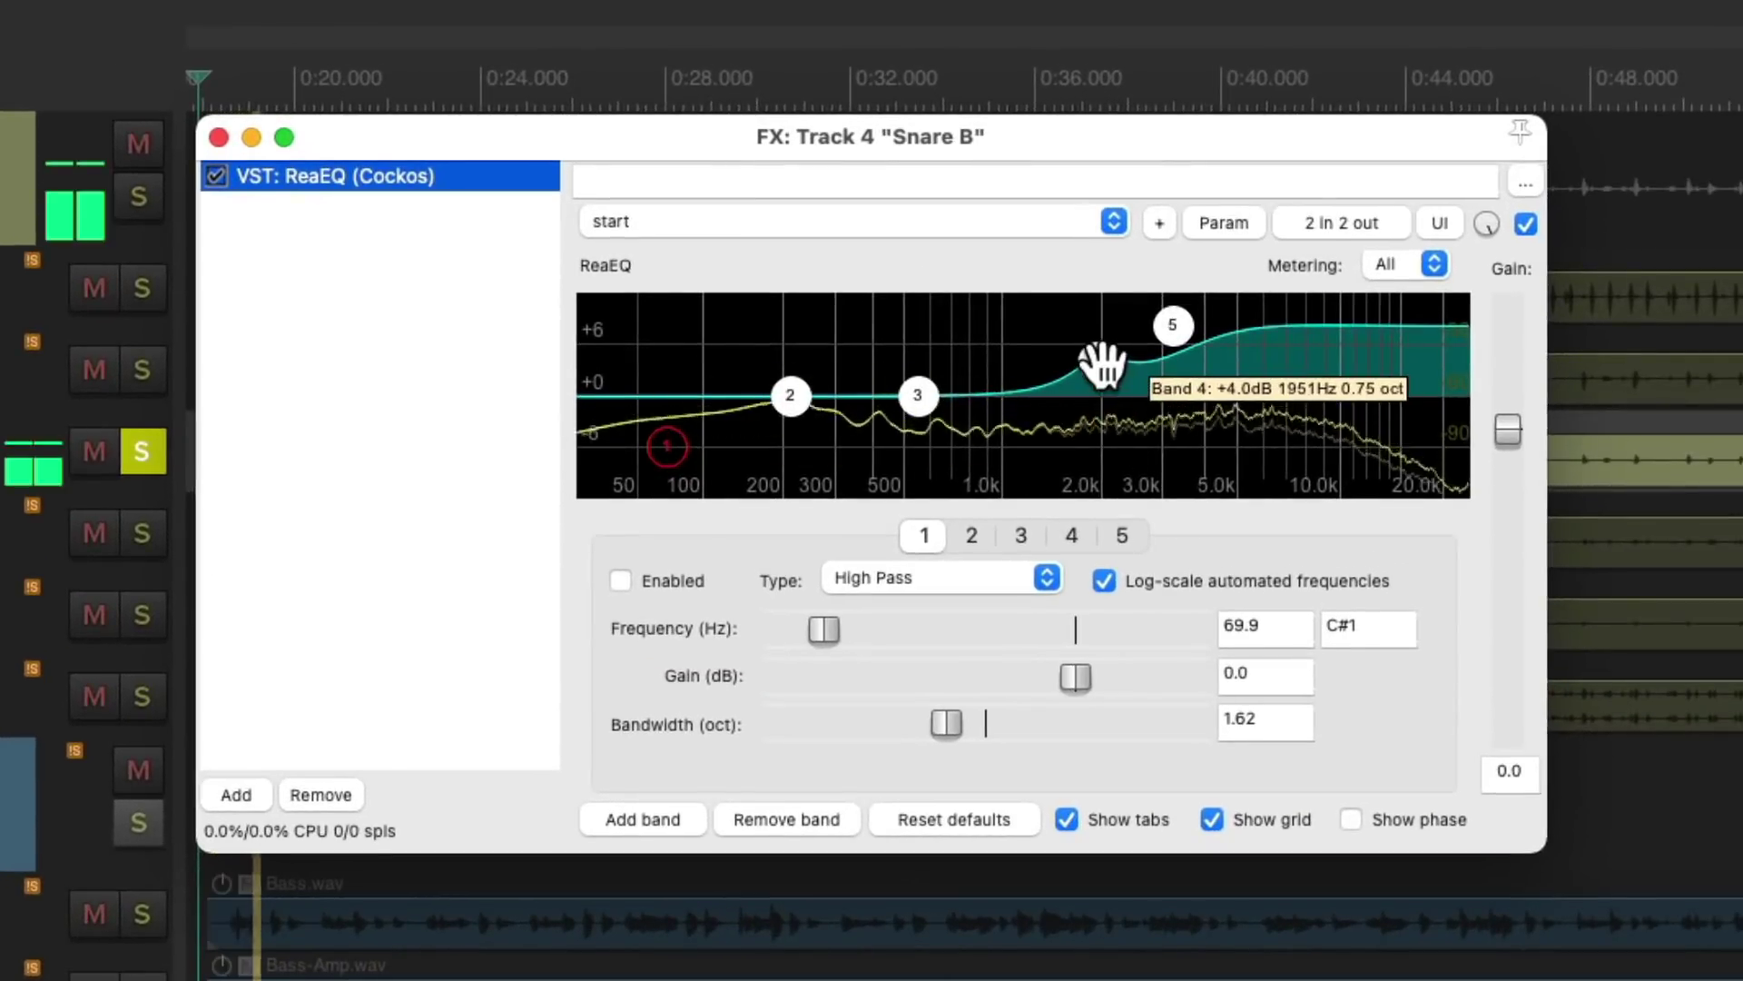
pyautogui.moveTo(1099, 367); pyautogui.dragTo(1084, 367)
pyautogui.moveTo(1172, 331); pyautogui.dragTo(1167, 327)
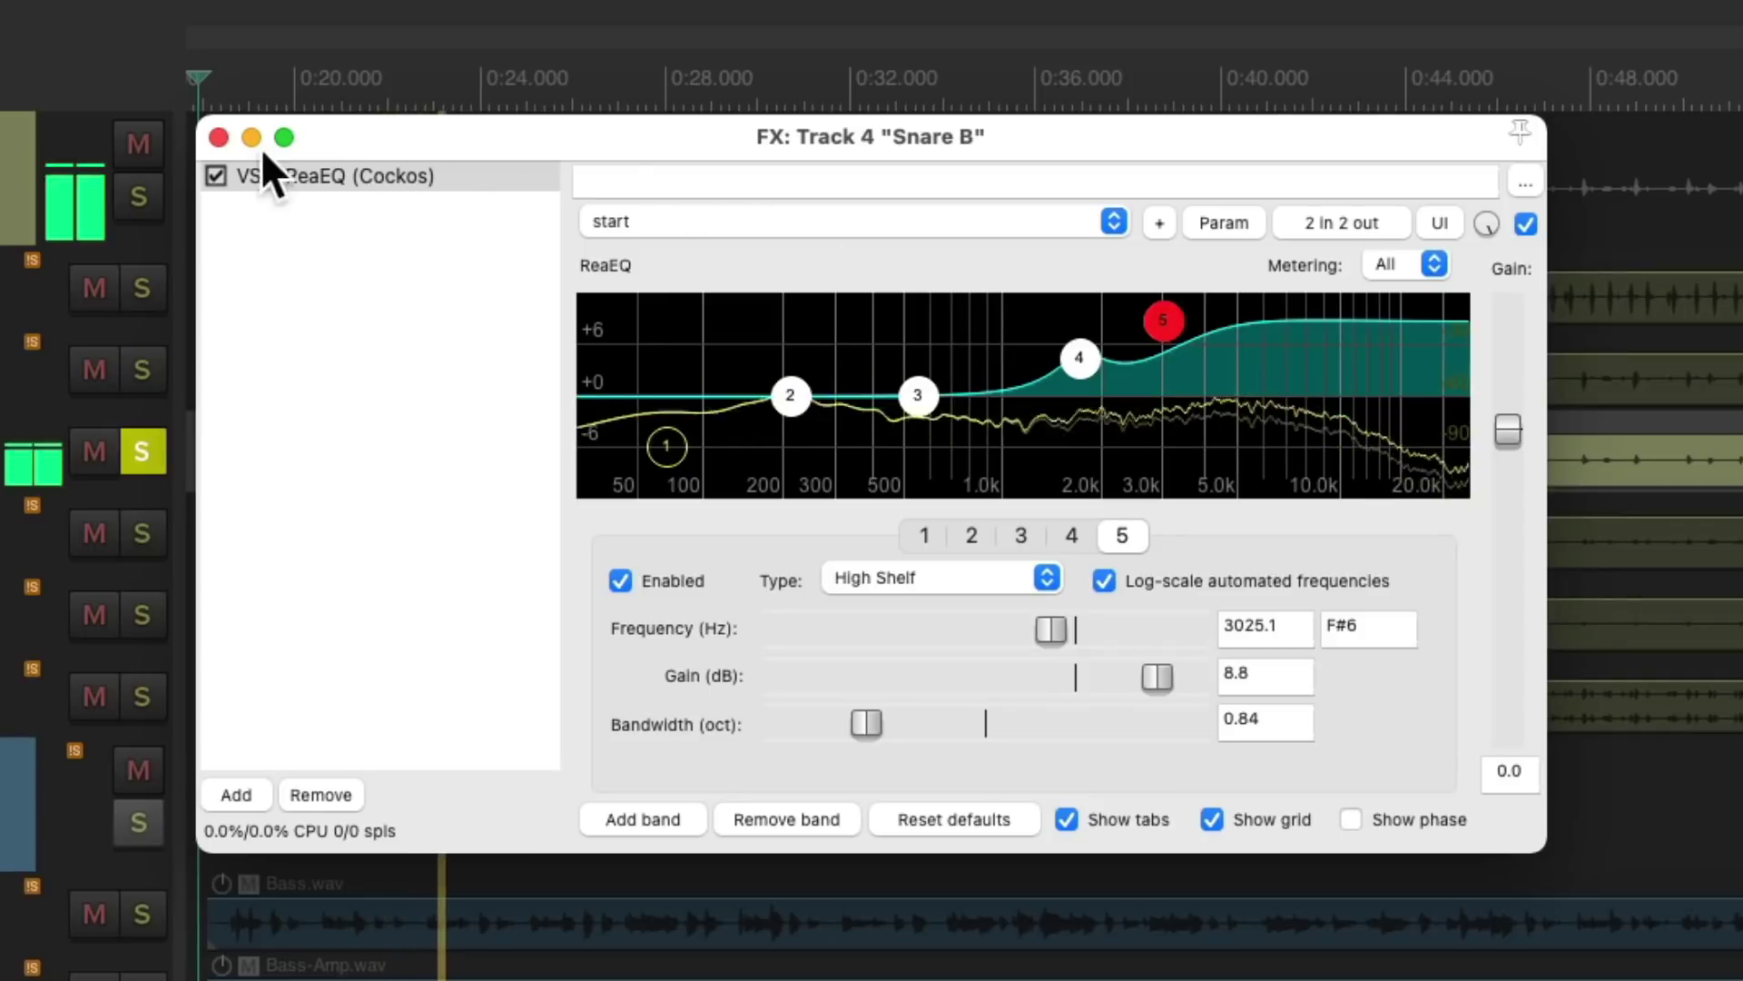
pyautogui.click(219, 138)
pyautogui.click(397, 406)
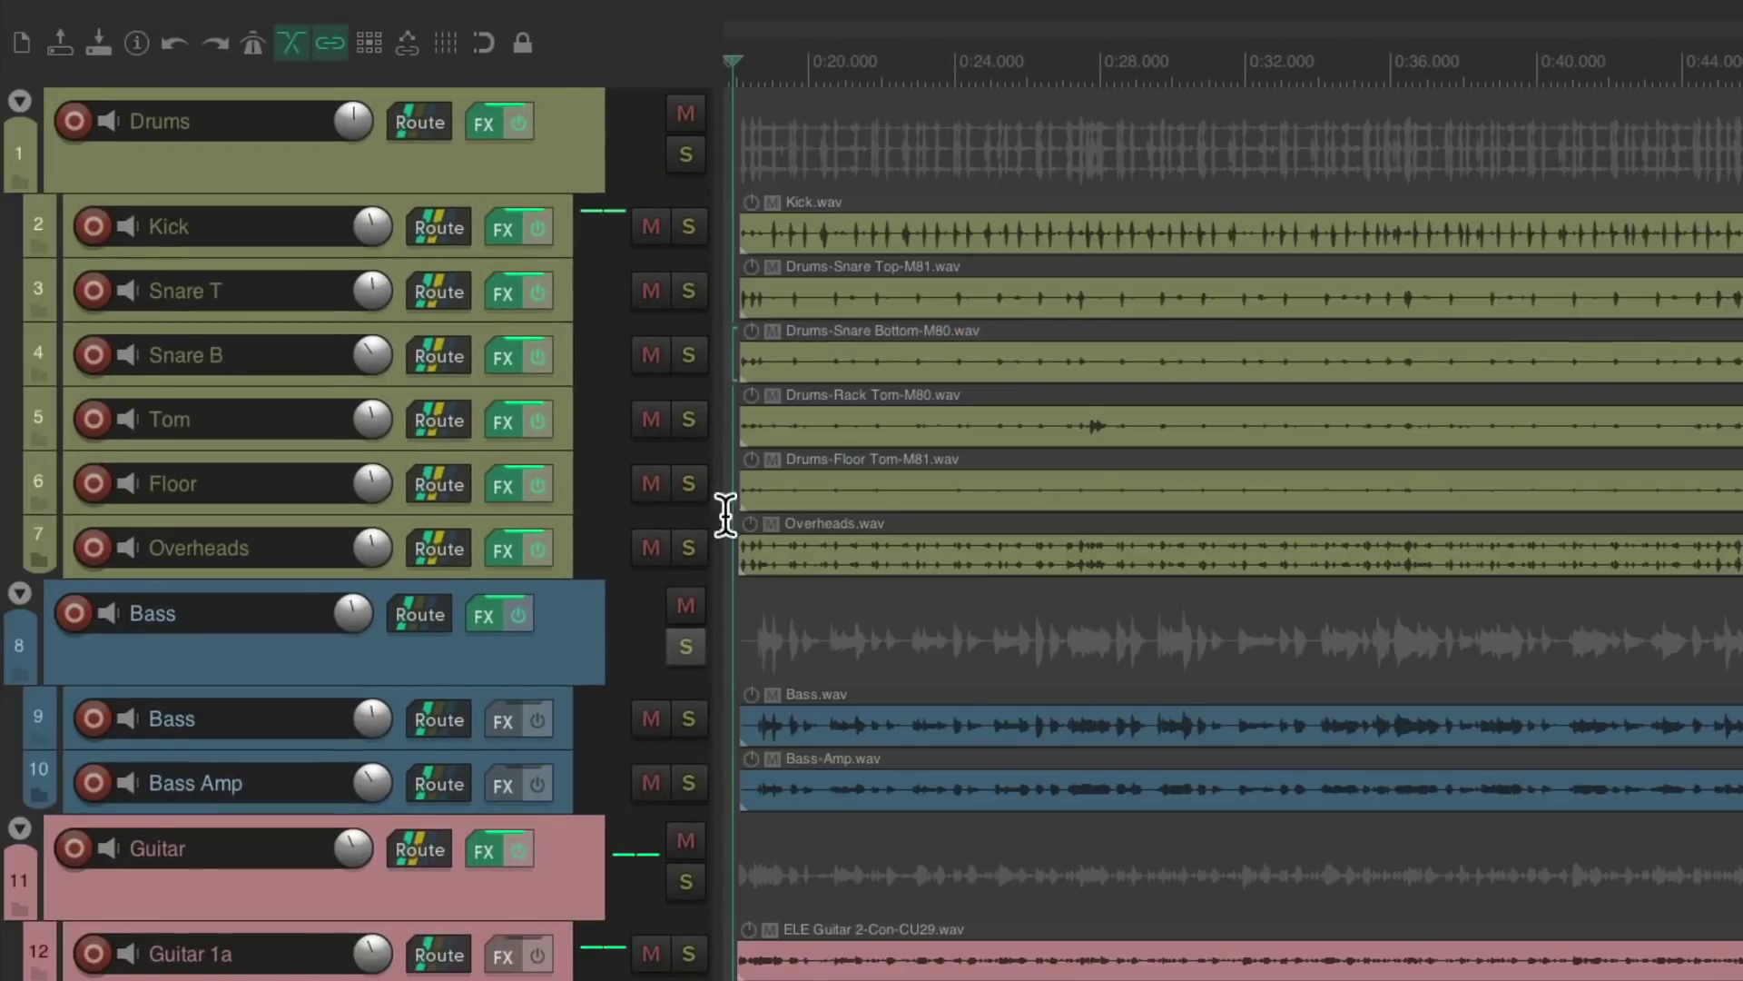
# Give the Overheads EQ an 8.2 dB high shelf at 3127.3 Hz, then solo and play the Drums folder.
pyautogui.click(396, 627)
pyautogui.click(514, 550)
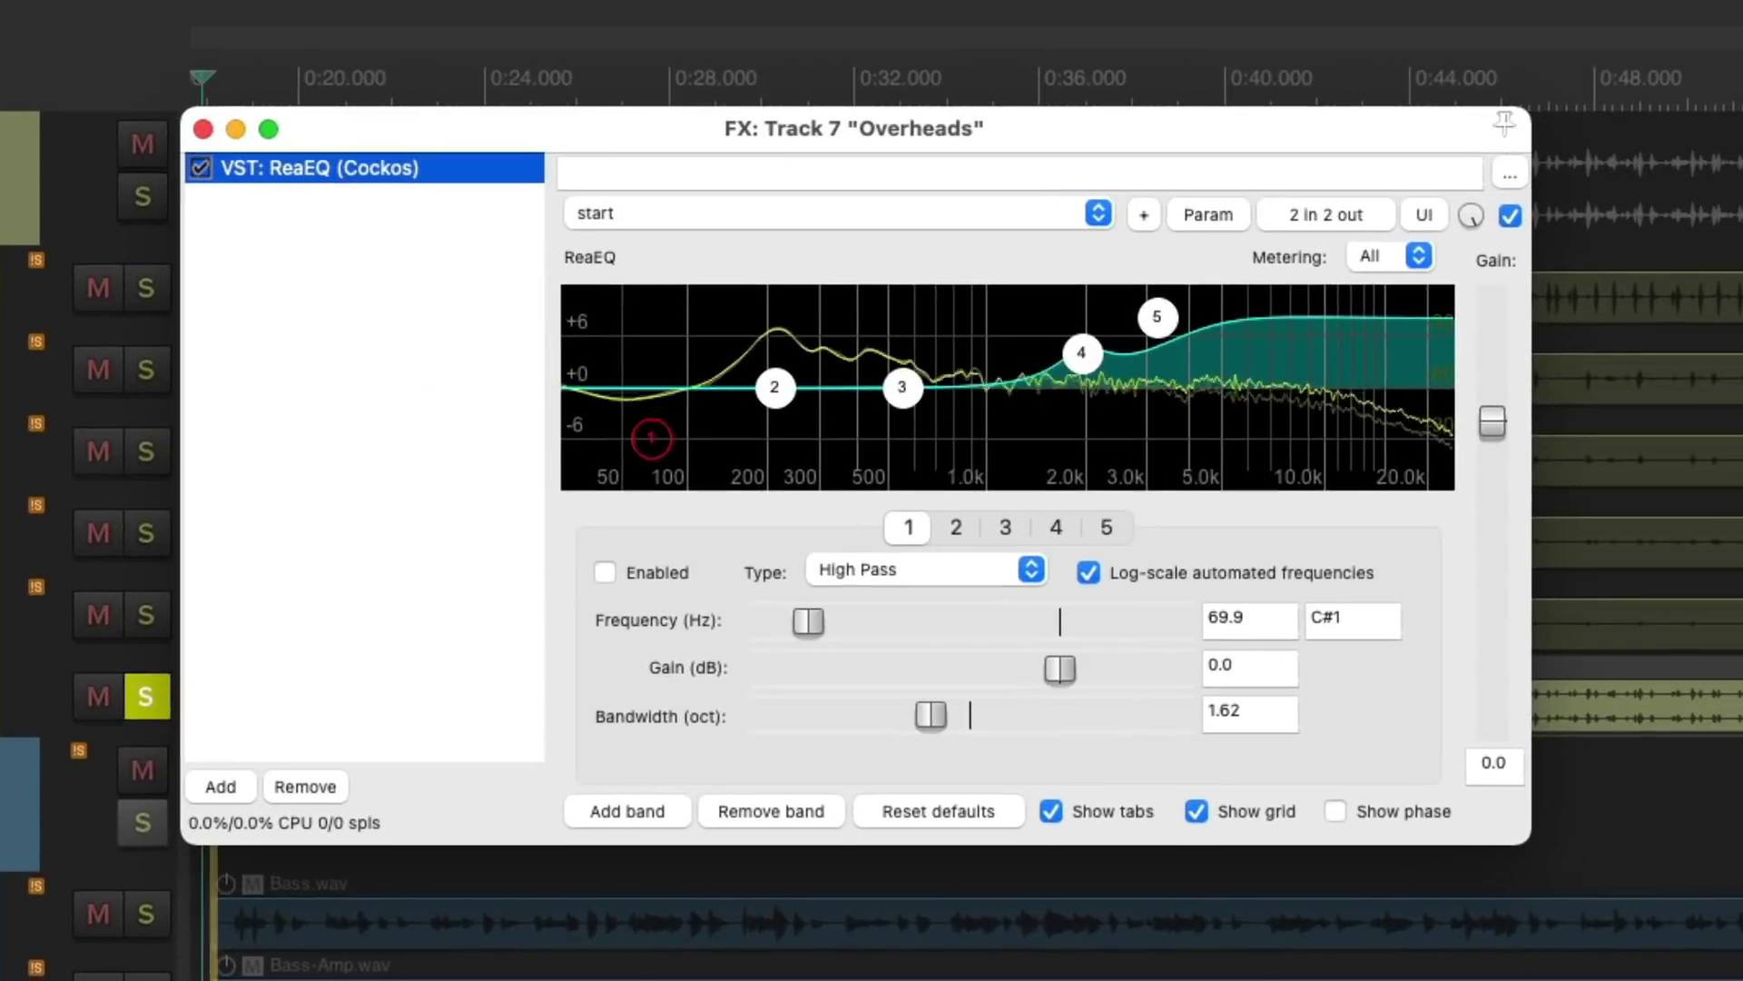
pyautogui.moveTo(1082, 352)
pyautogui.mouseDown()
pyautogui.moveTo(1170, 410)
pyautogui.moveTo(1160, 307)
pyautogui.moveTo(1078, 367)
pyautogui.moveTo(1090, 405)
pyautogui.moveTo(1087, 362)
pyautogui.mouseUp()
pyautogui.moveTo(1154, 314); pyautogui.dragTo(1153, 317)
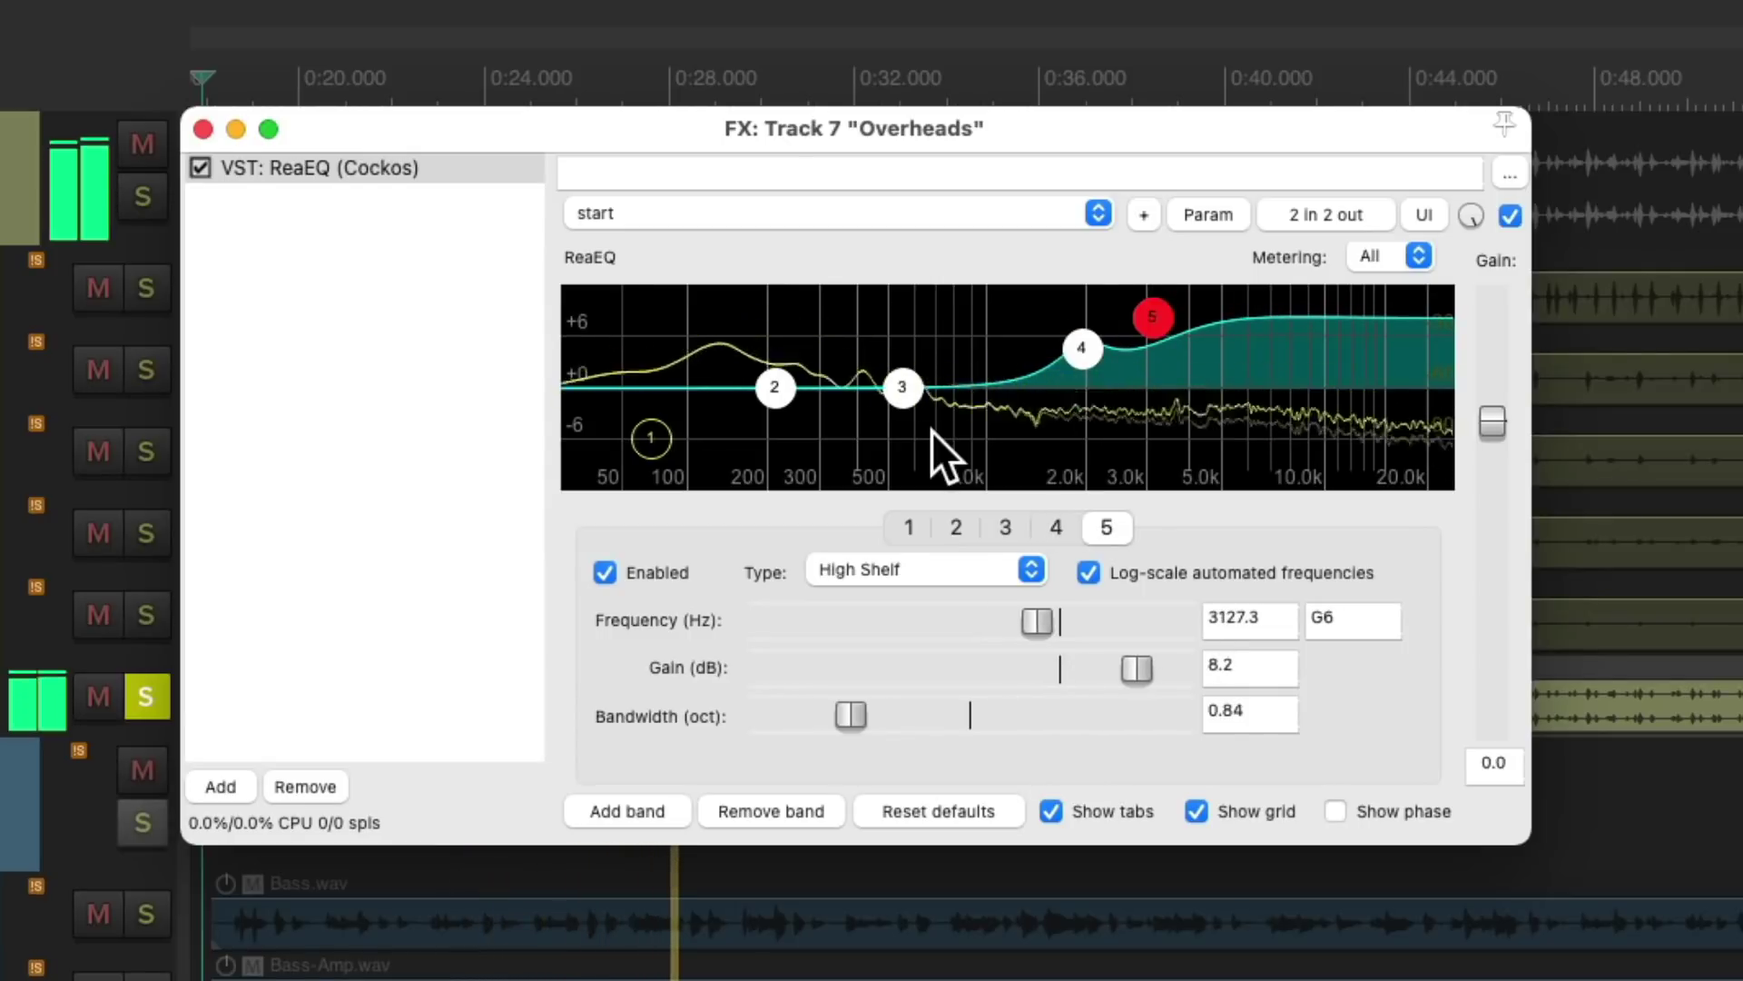
pyautogui.press('space')
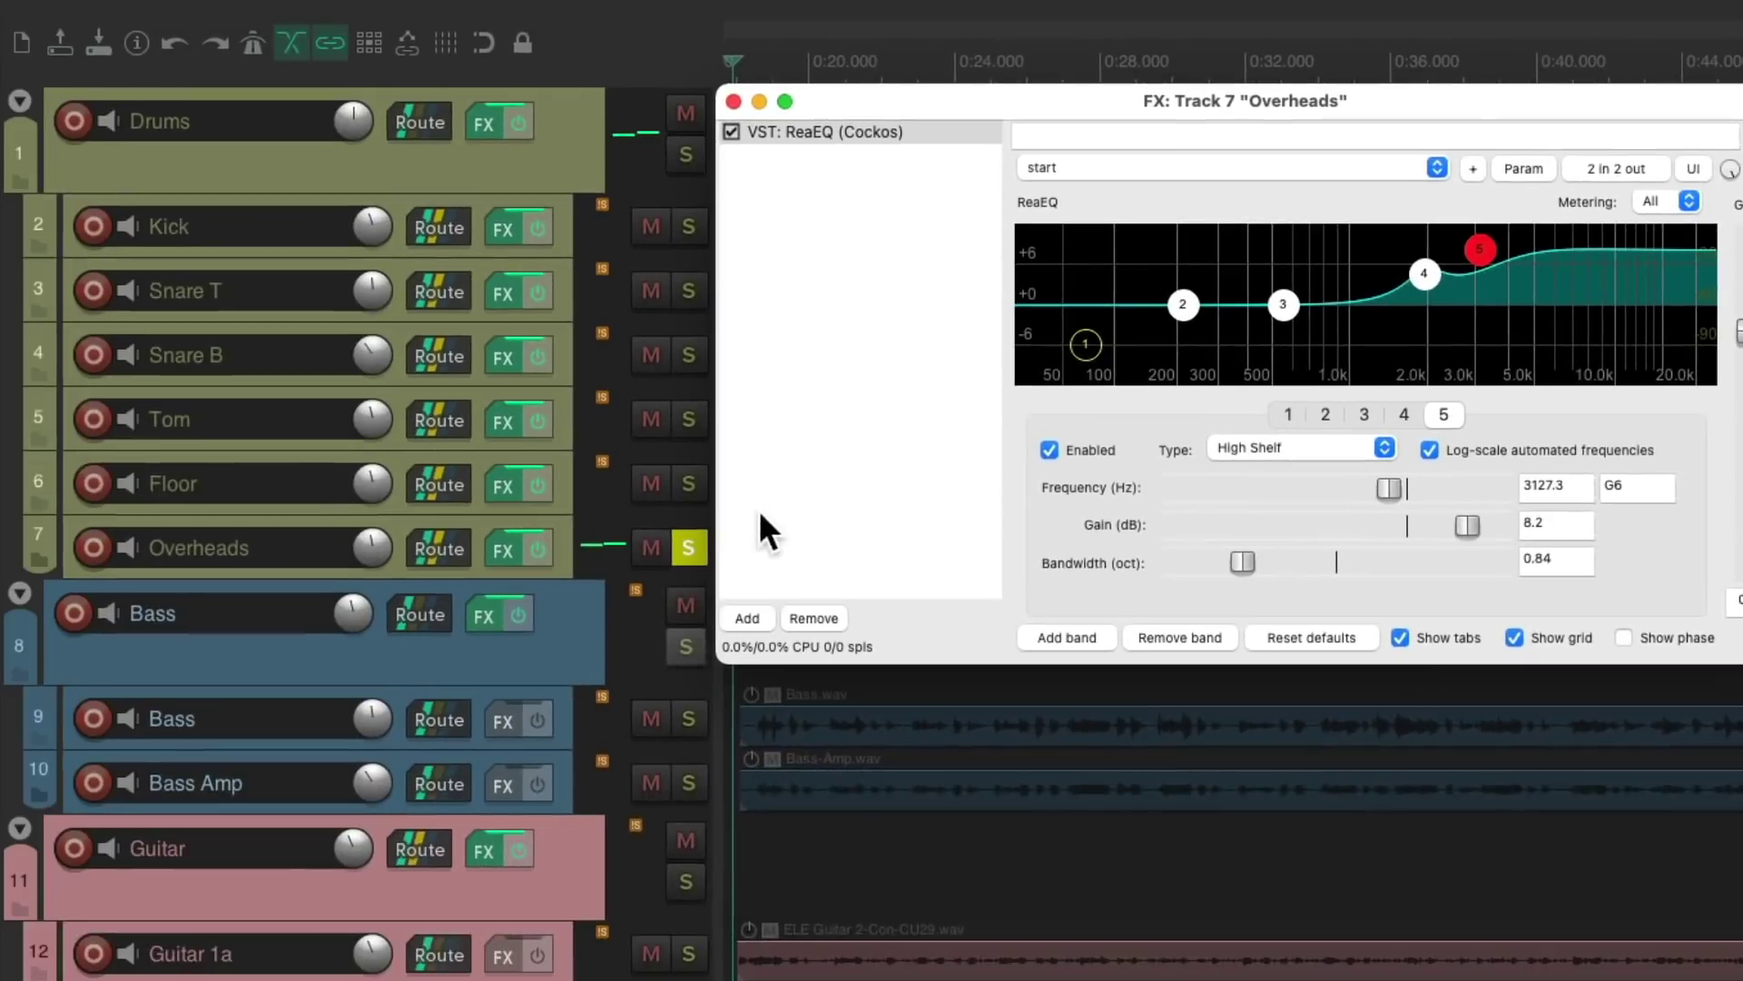
pyautogui.click(689, 548)
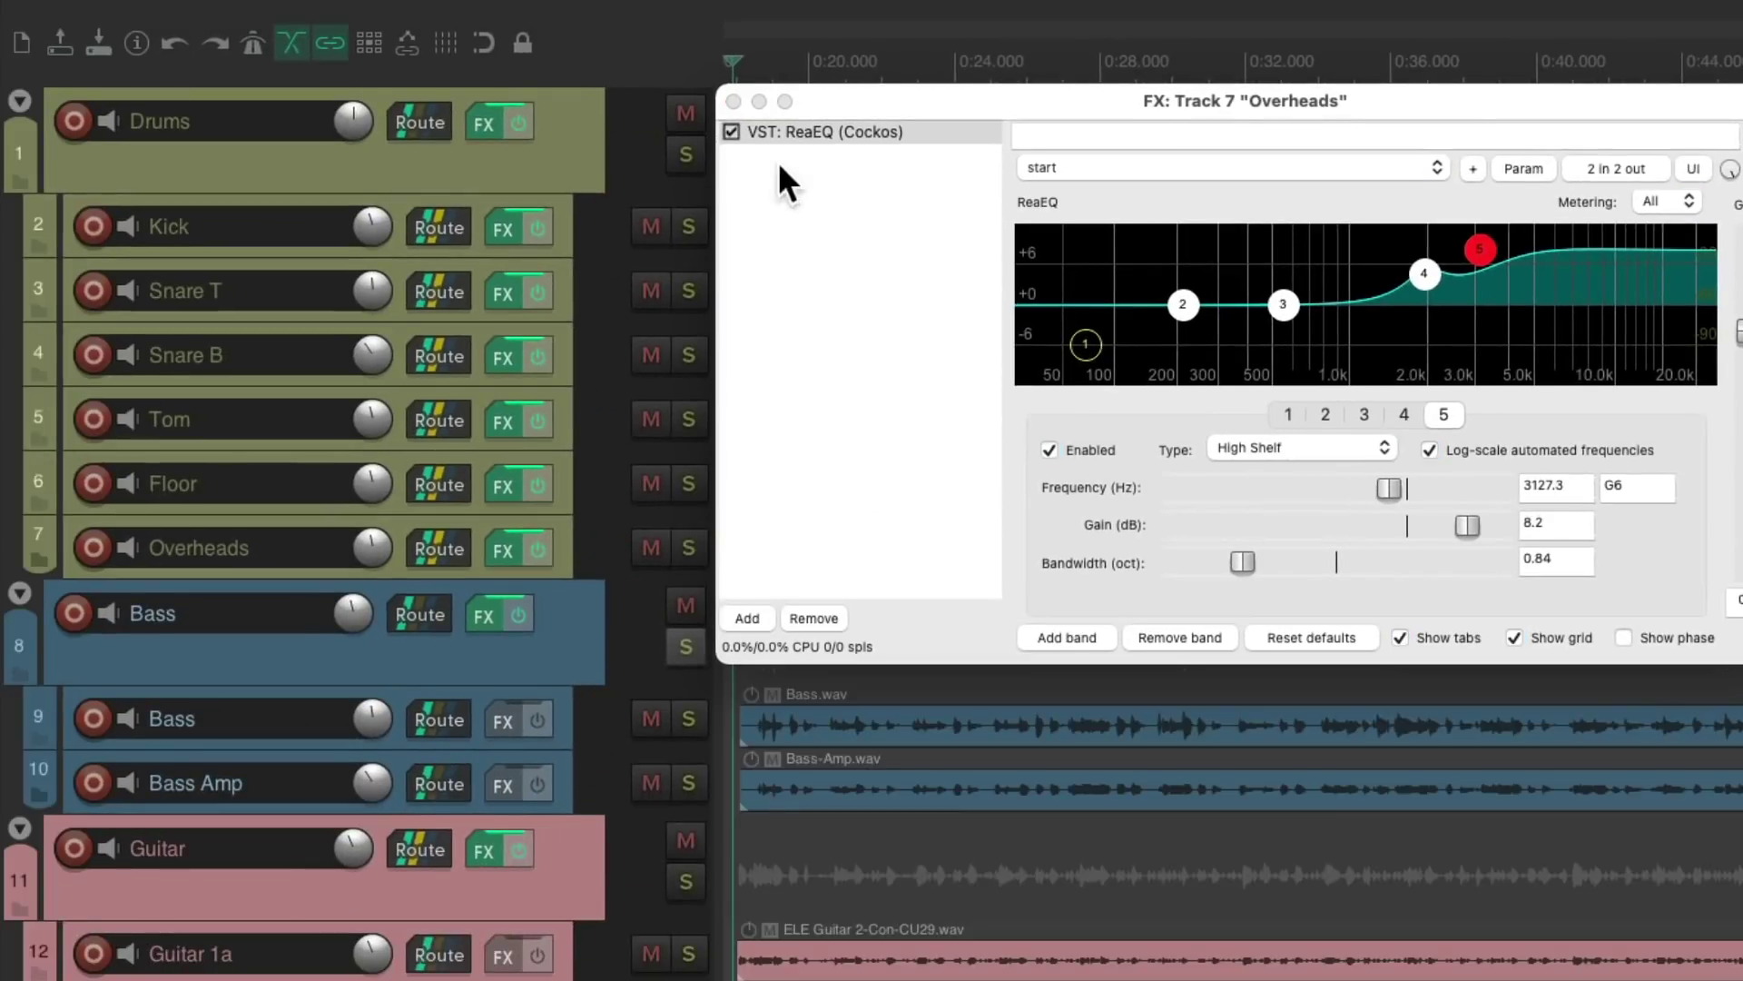
pyautogui.click(732, 99)
pyautogui.click(687, 154)
pyautogui.press('space')
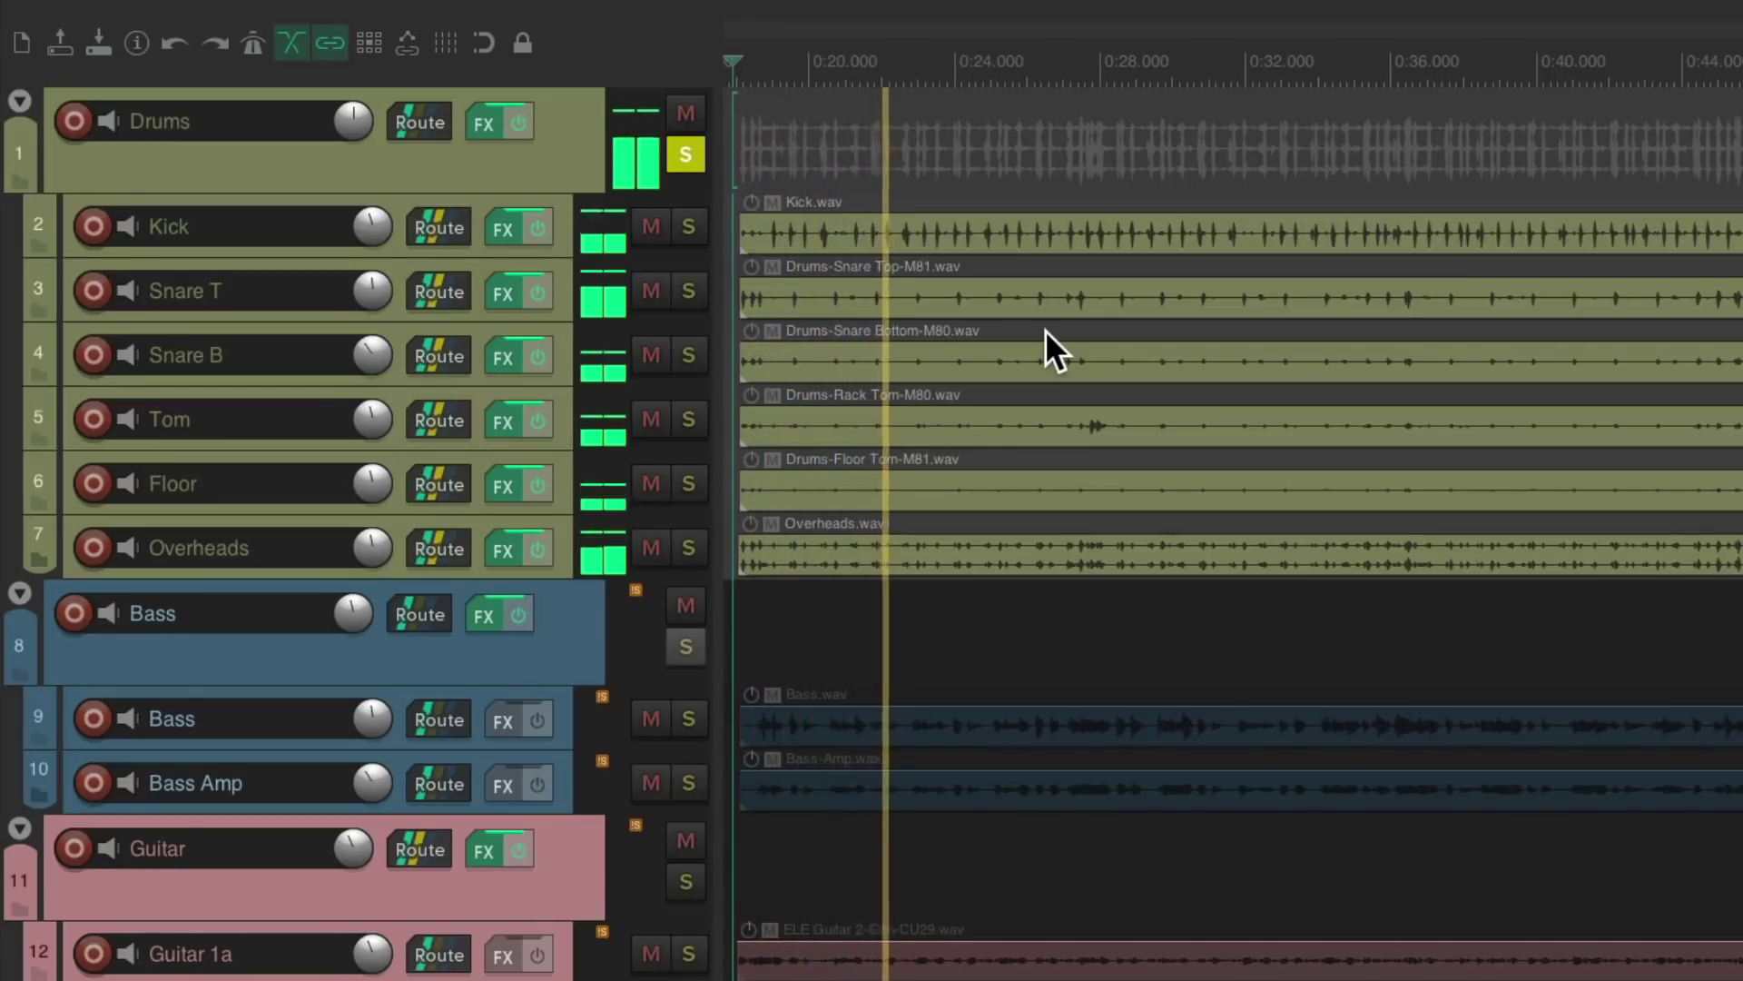
# Unsolo the Drums folder and play the full mix.
pyautogui.click(686, 157)
pyautogui.press('space')
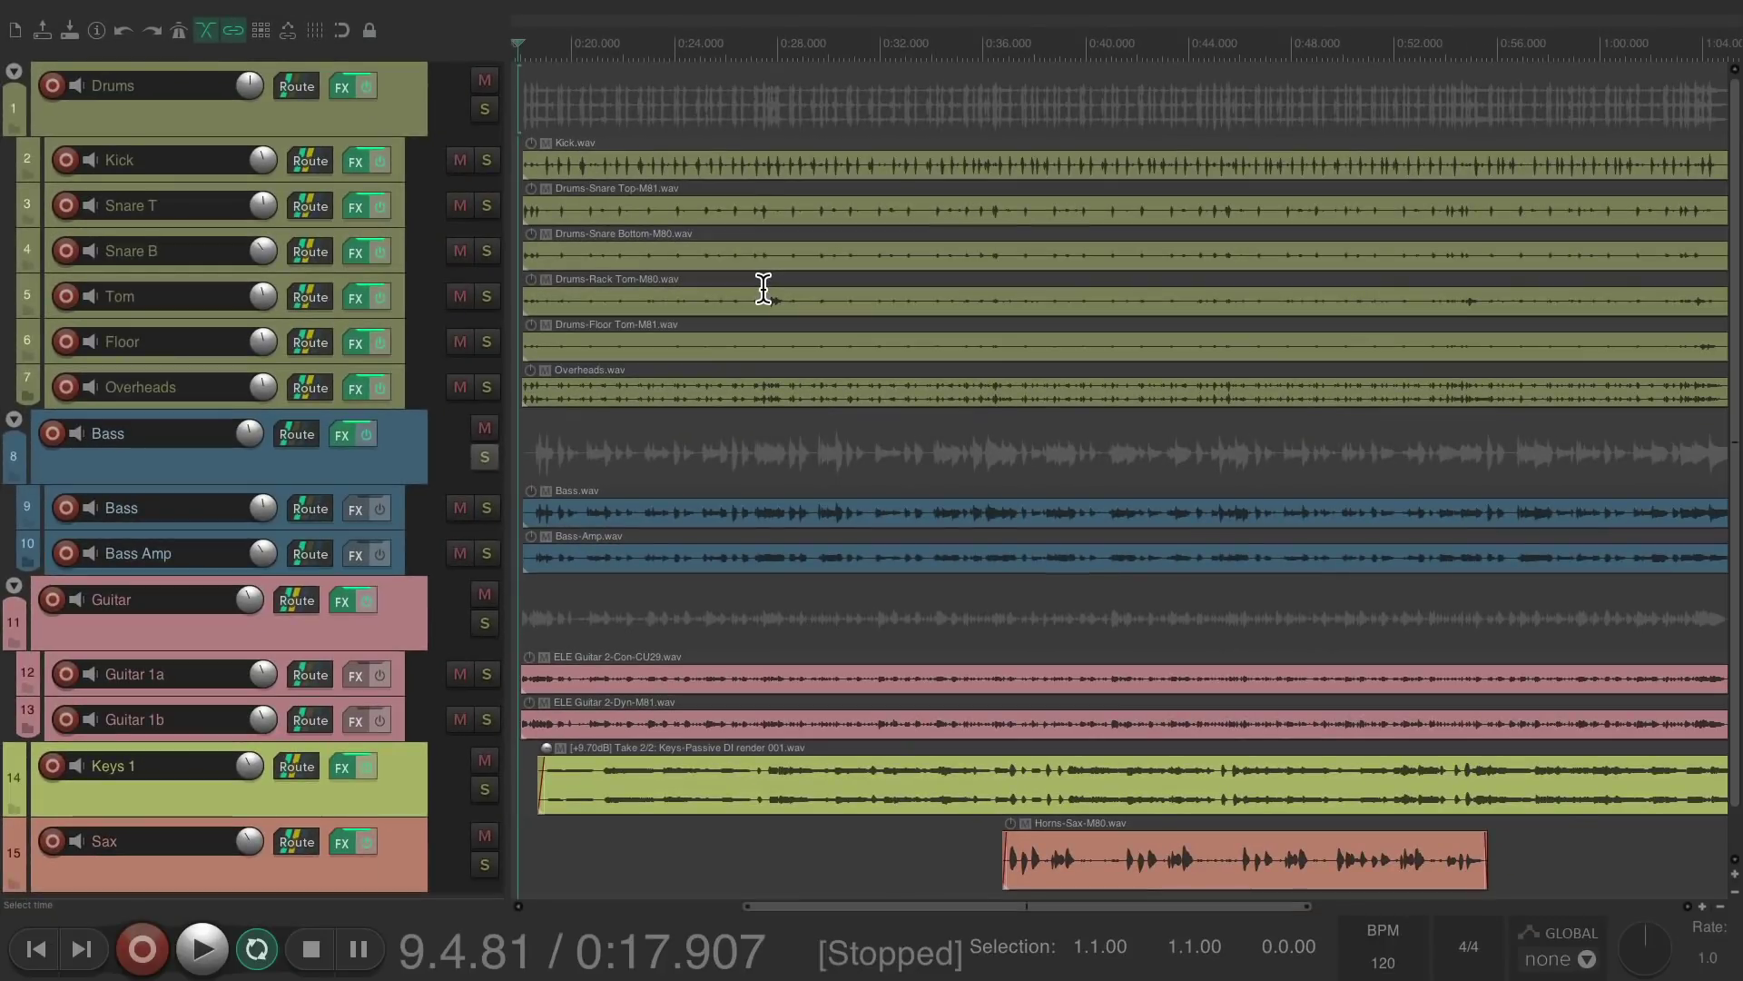
pyautogui.press('space')
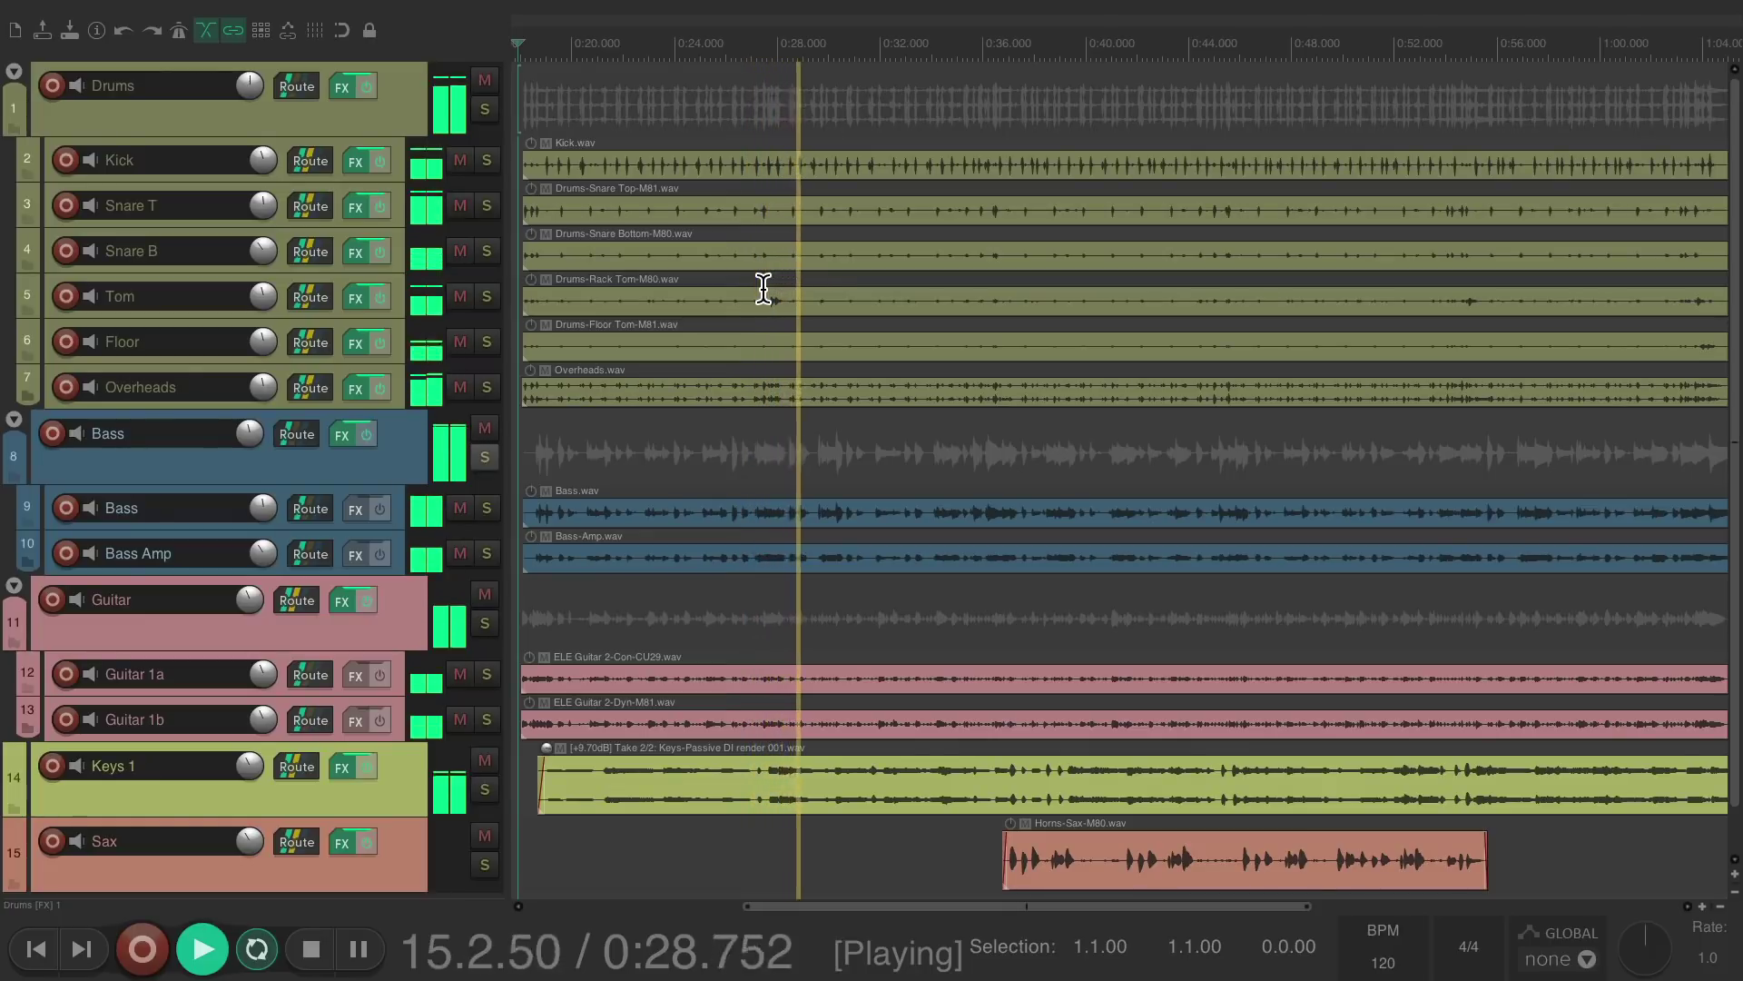
# Select all tracks and compare the mix with all effects bypassed, then re-enabled.
pyautogui.click(394, 86)
pyautogui.hotkey('ctrl', 'a')
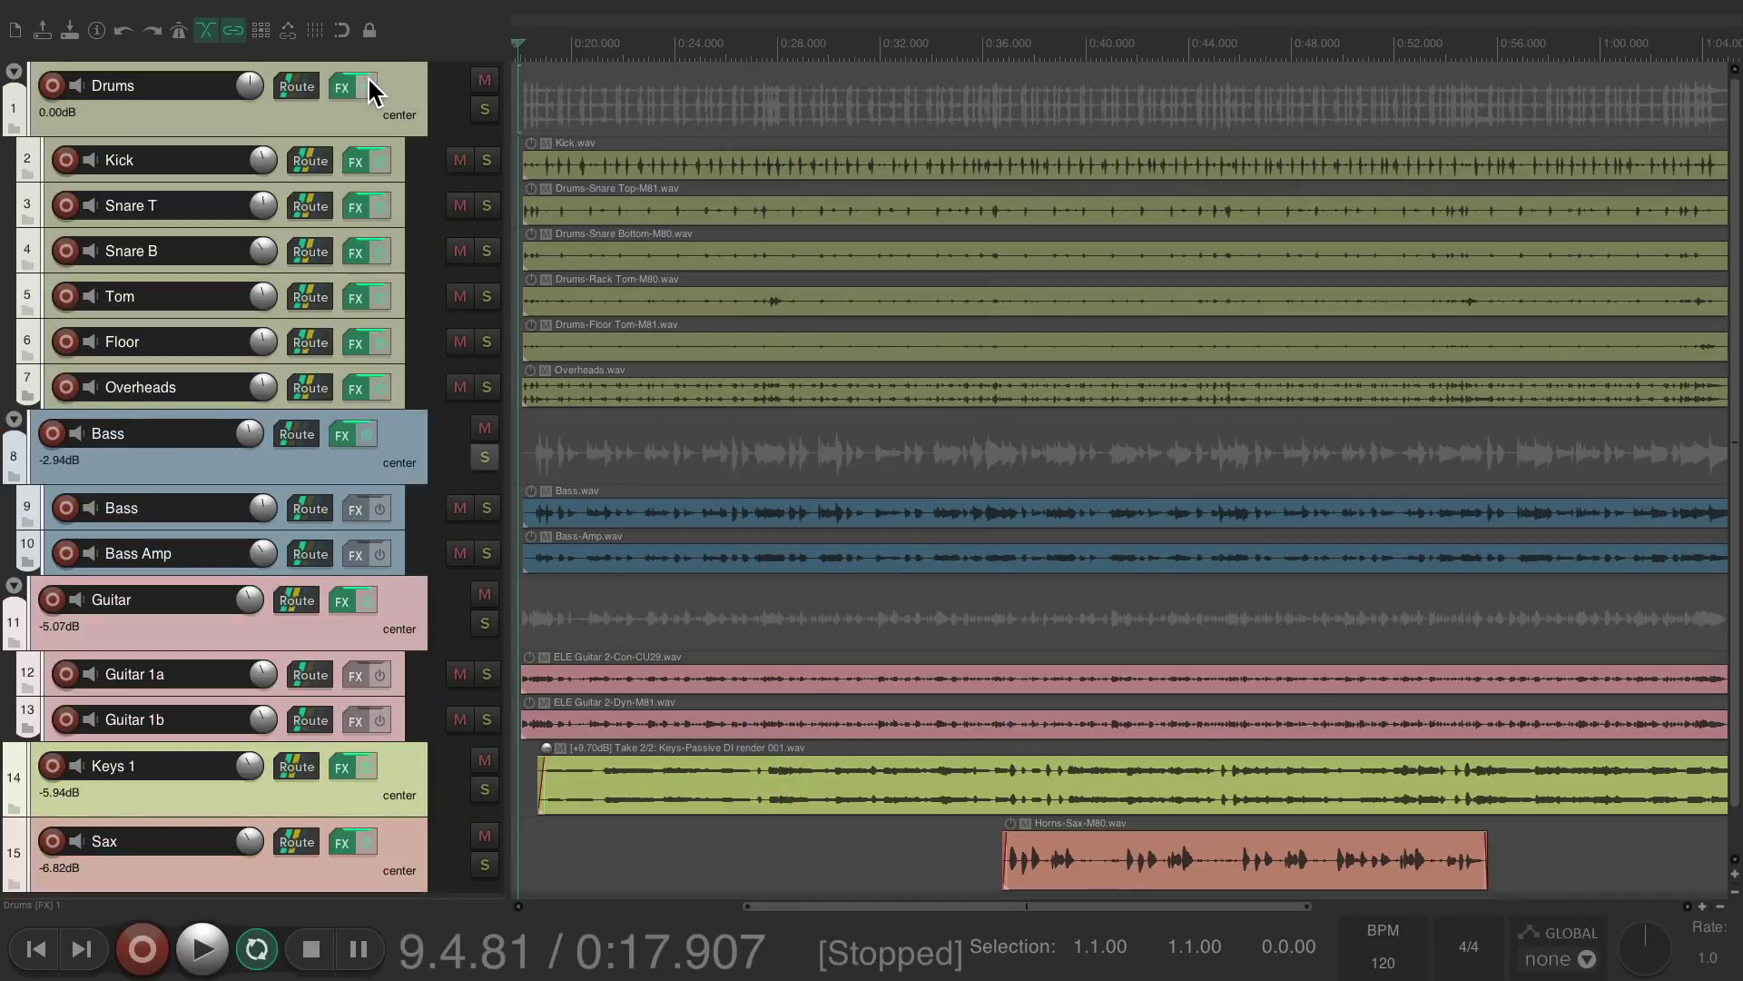
pyautogui.keyDown('ctrl'); pyautogui.click(367, 88); pyautogui.keyUp('ctrl')
pyautogui.press('space')
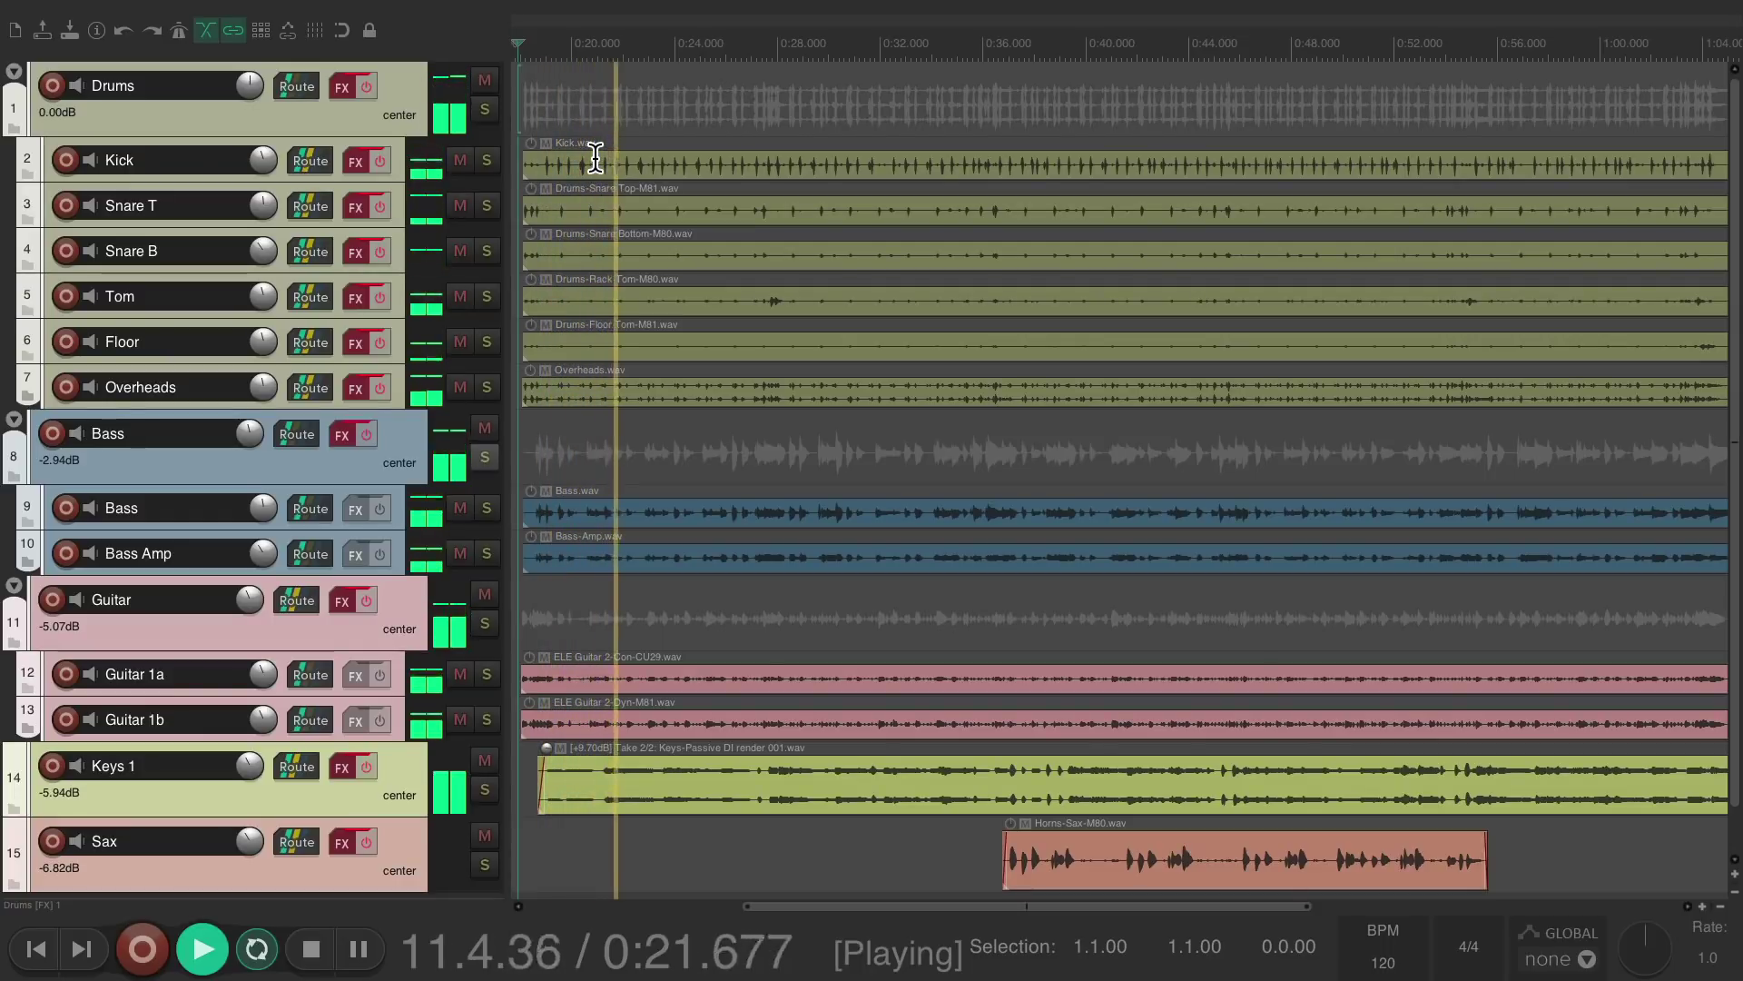
pyautogui.press('space')
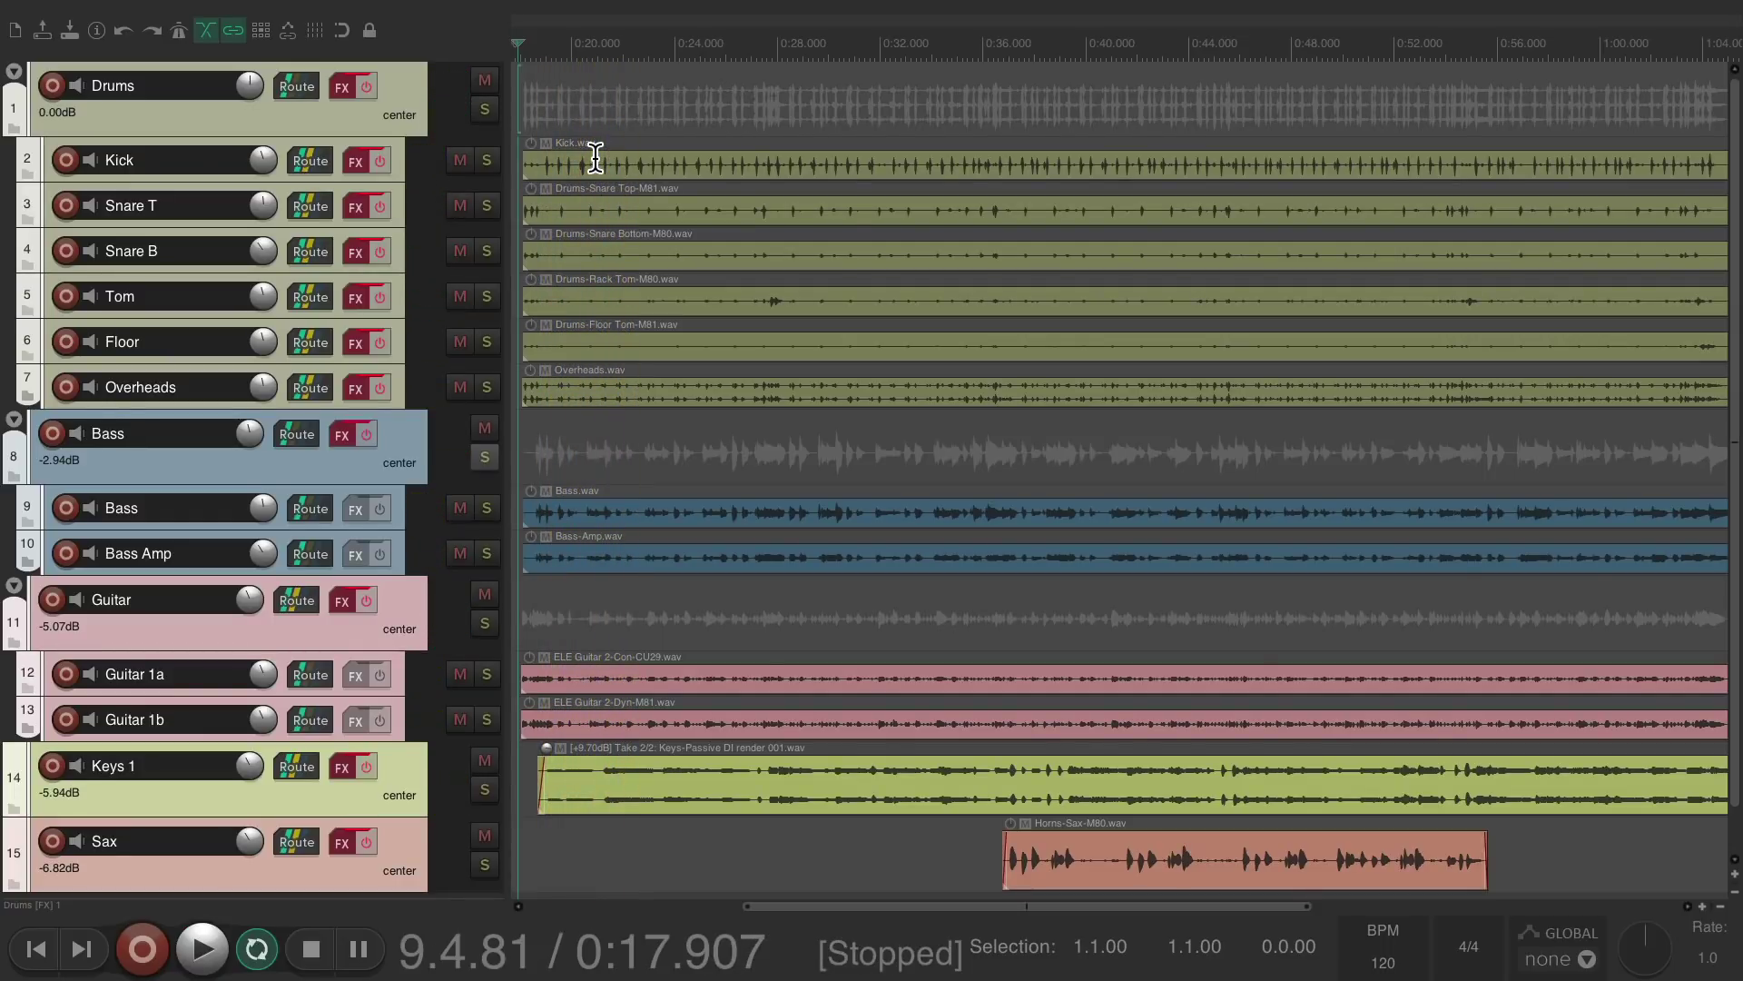
pyautogui.keyDown('ctrl'); pyautogui.click(358, 389); pyautogui.keyUp('ctrl')
pyautogui.press('space')
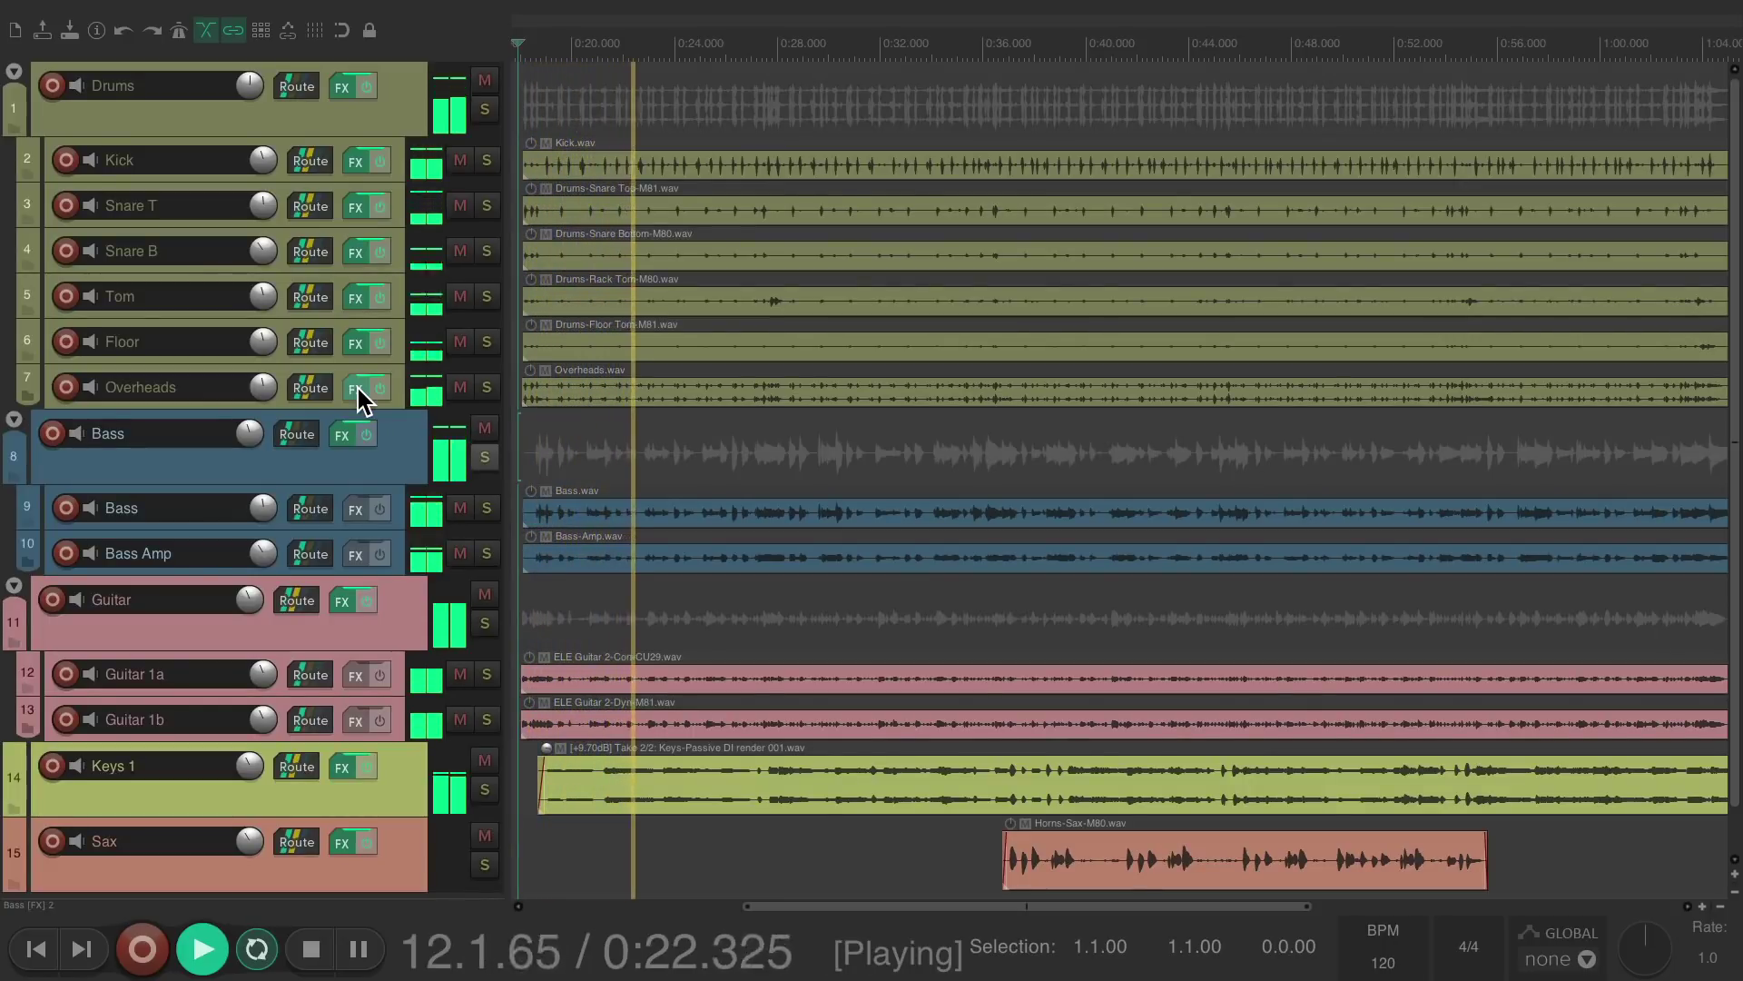
pyautogui.press('space')
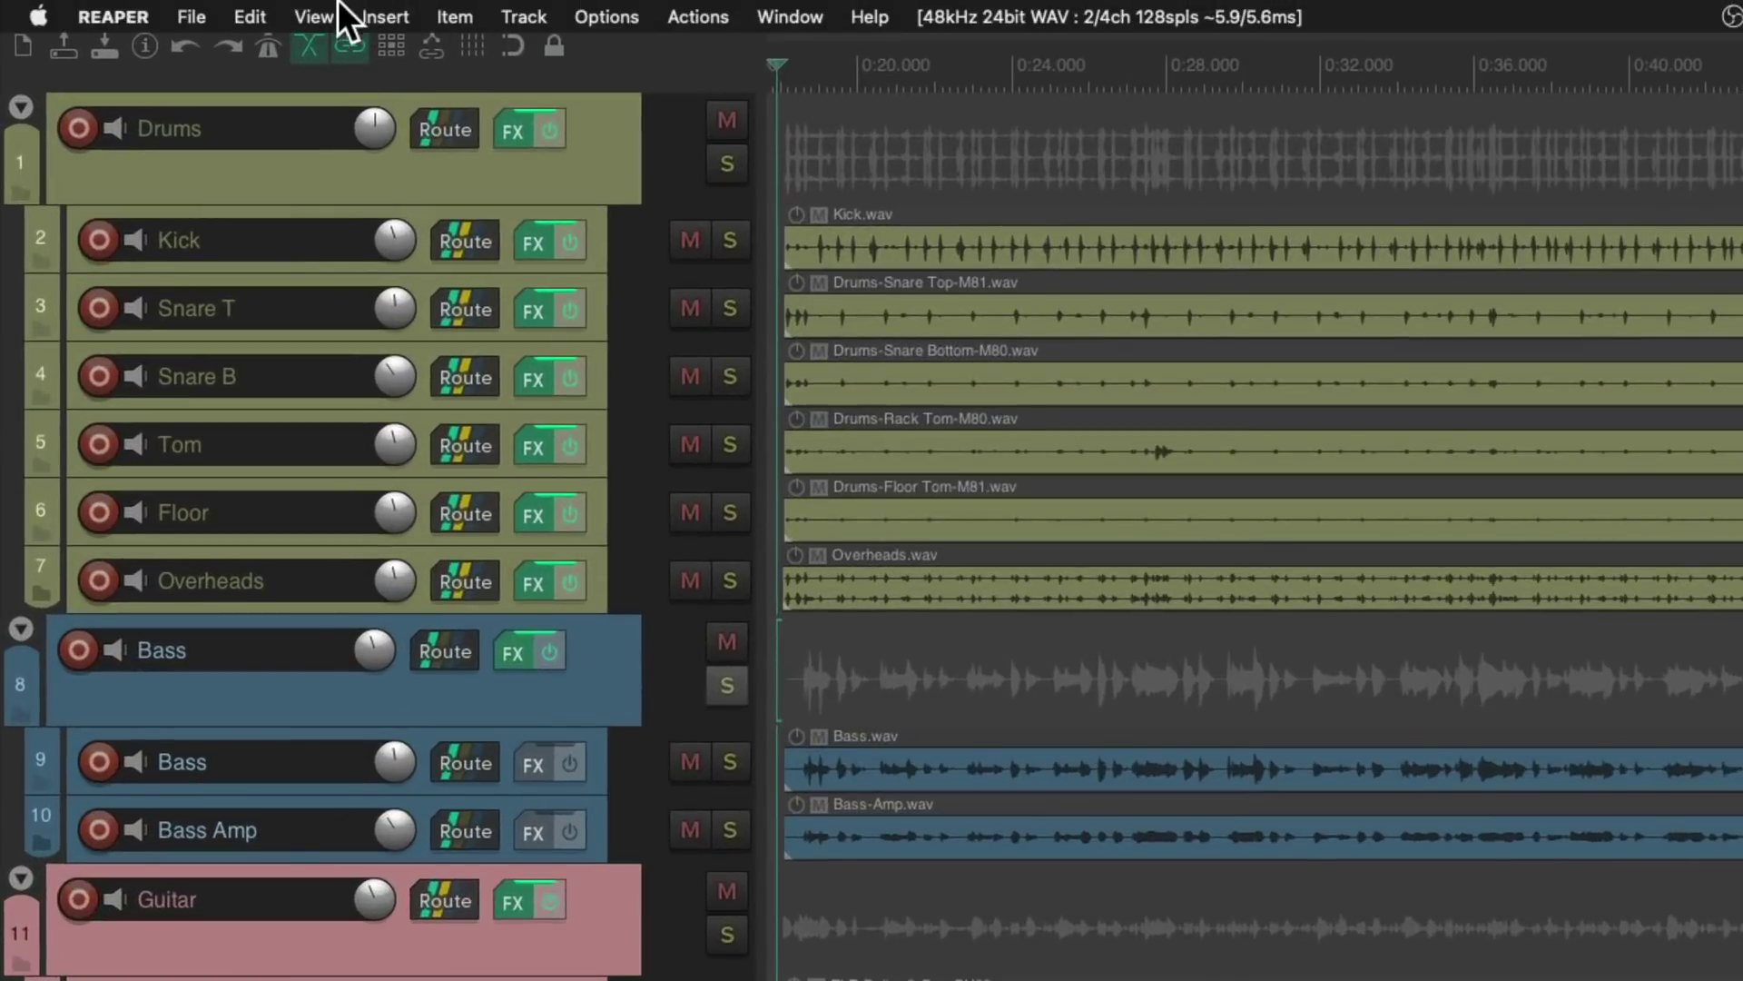
# Show the master track and add the Event Horizon Limiter/Clipper to its effects chain.
pyautogui.click(336, 9)
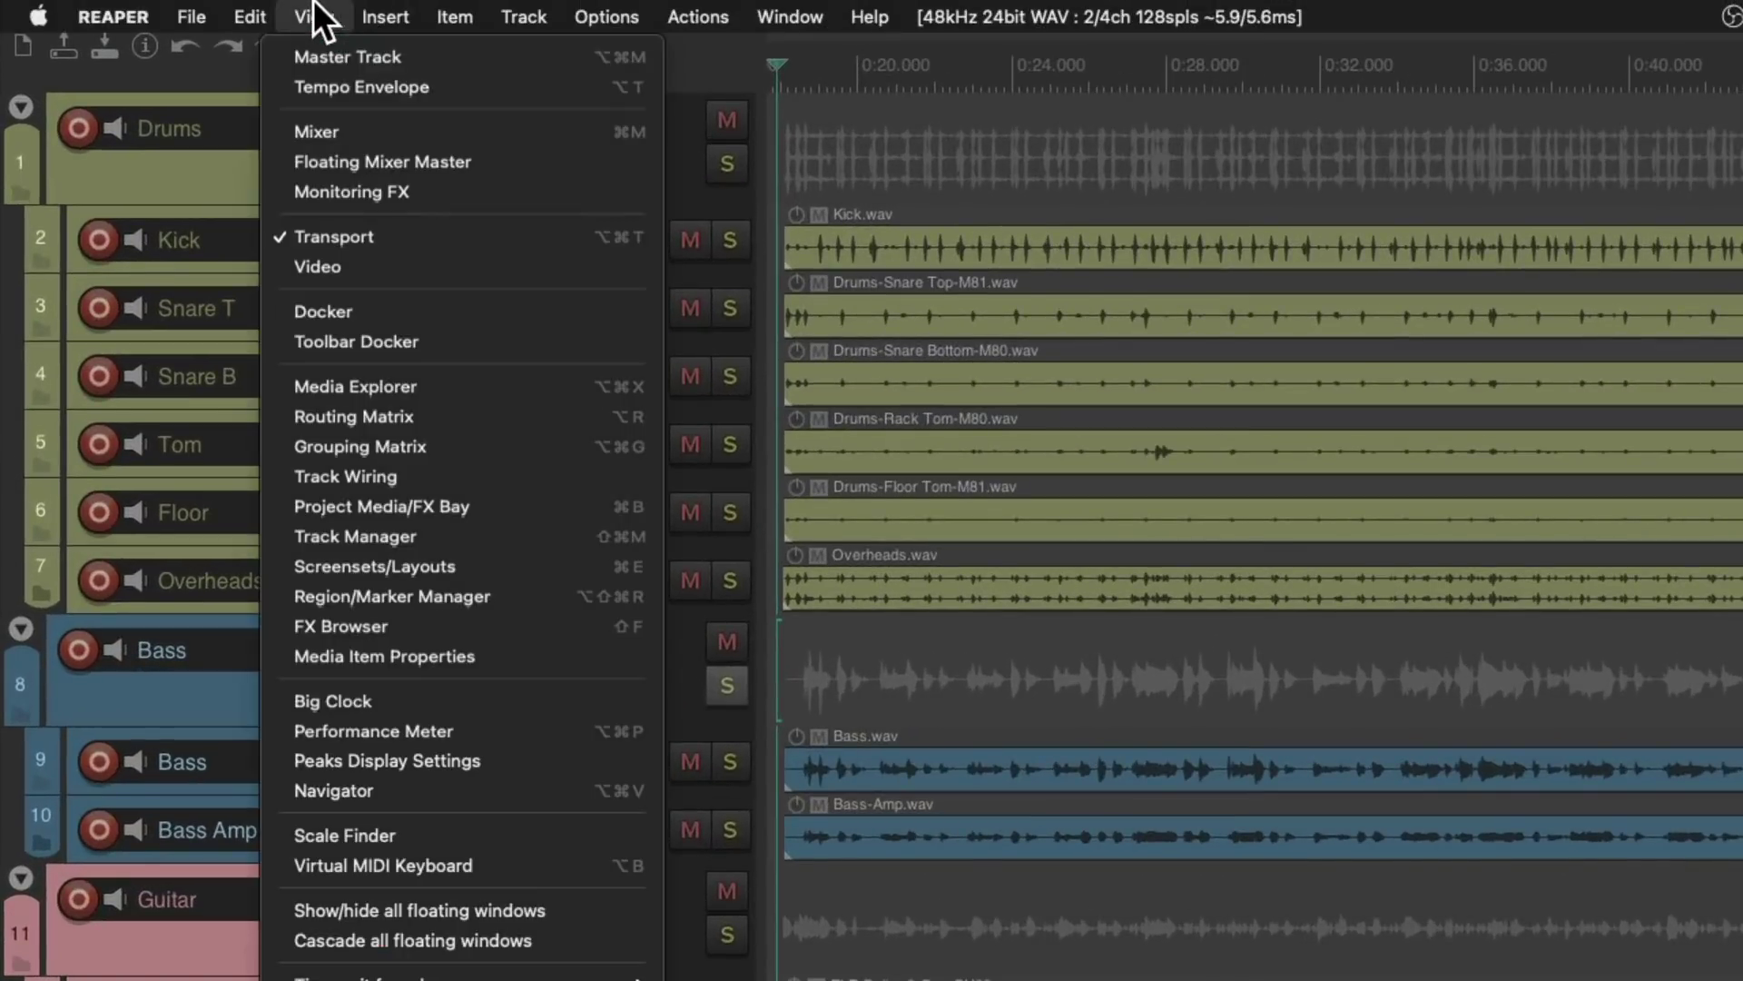
pyautogui.click(284, 56)
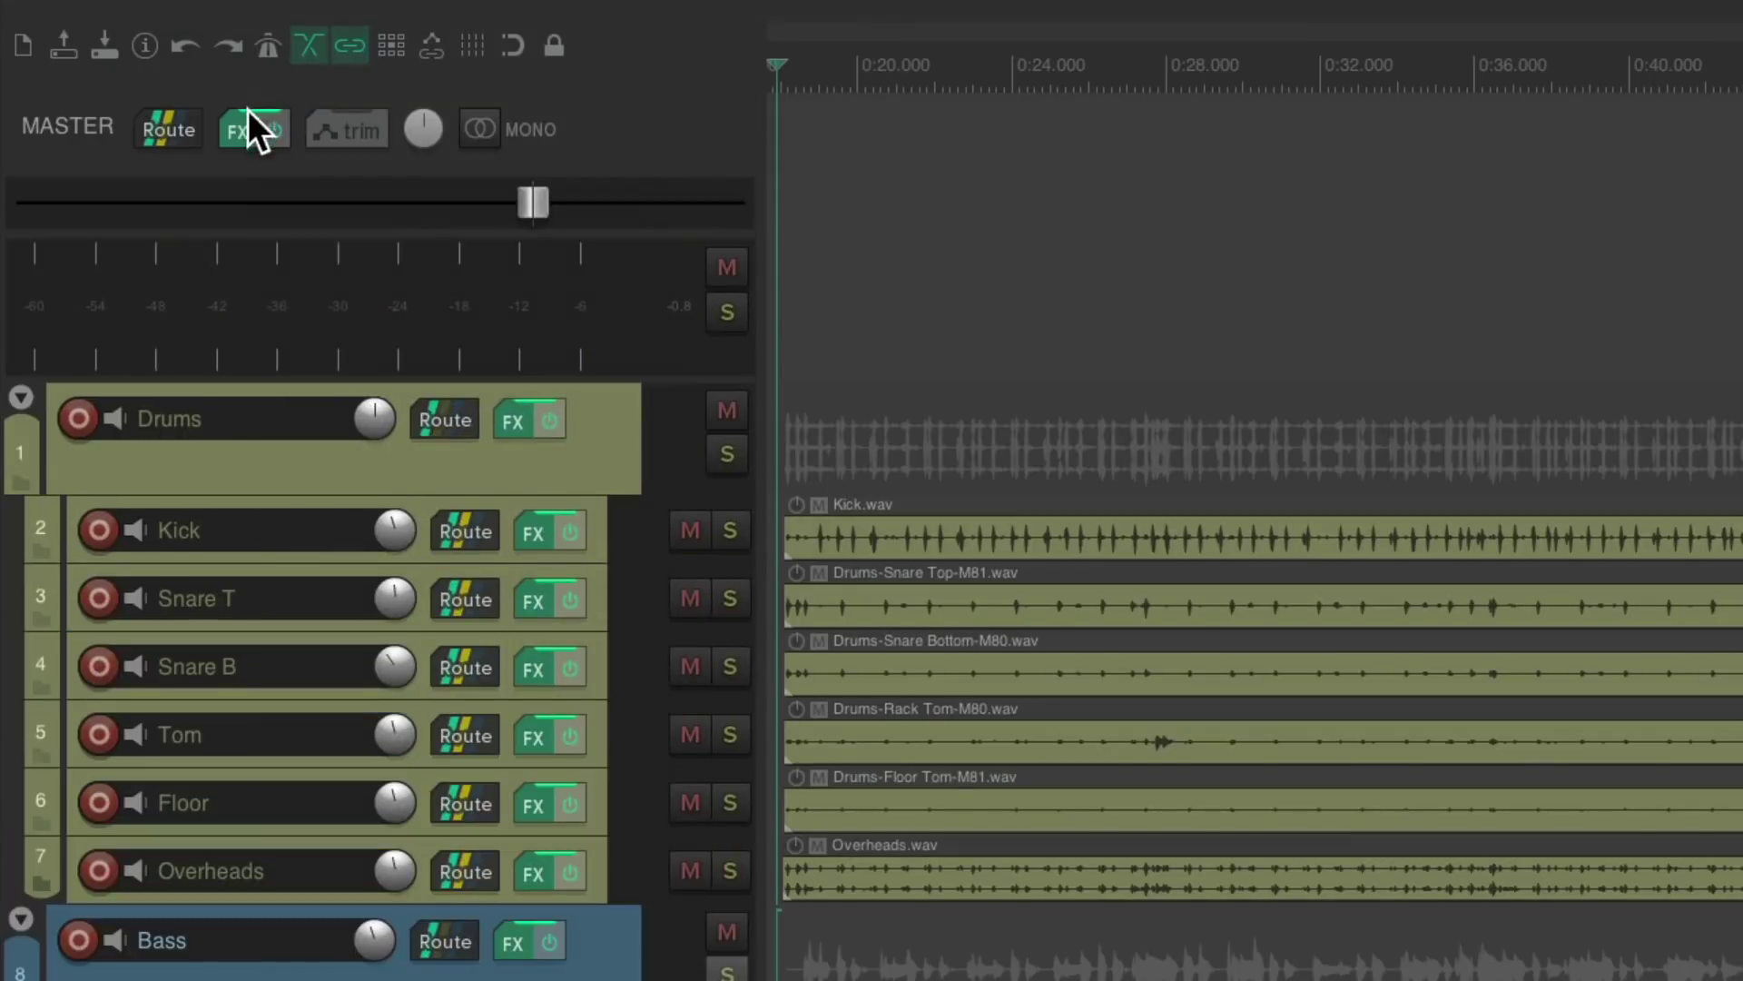
pyautogui.click(245, 122)
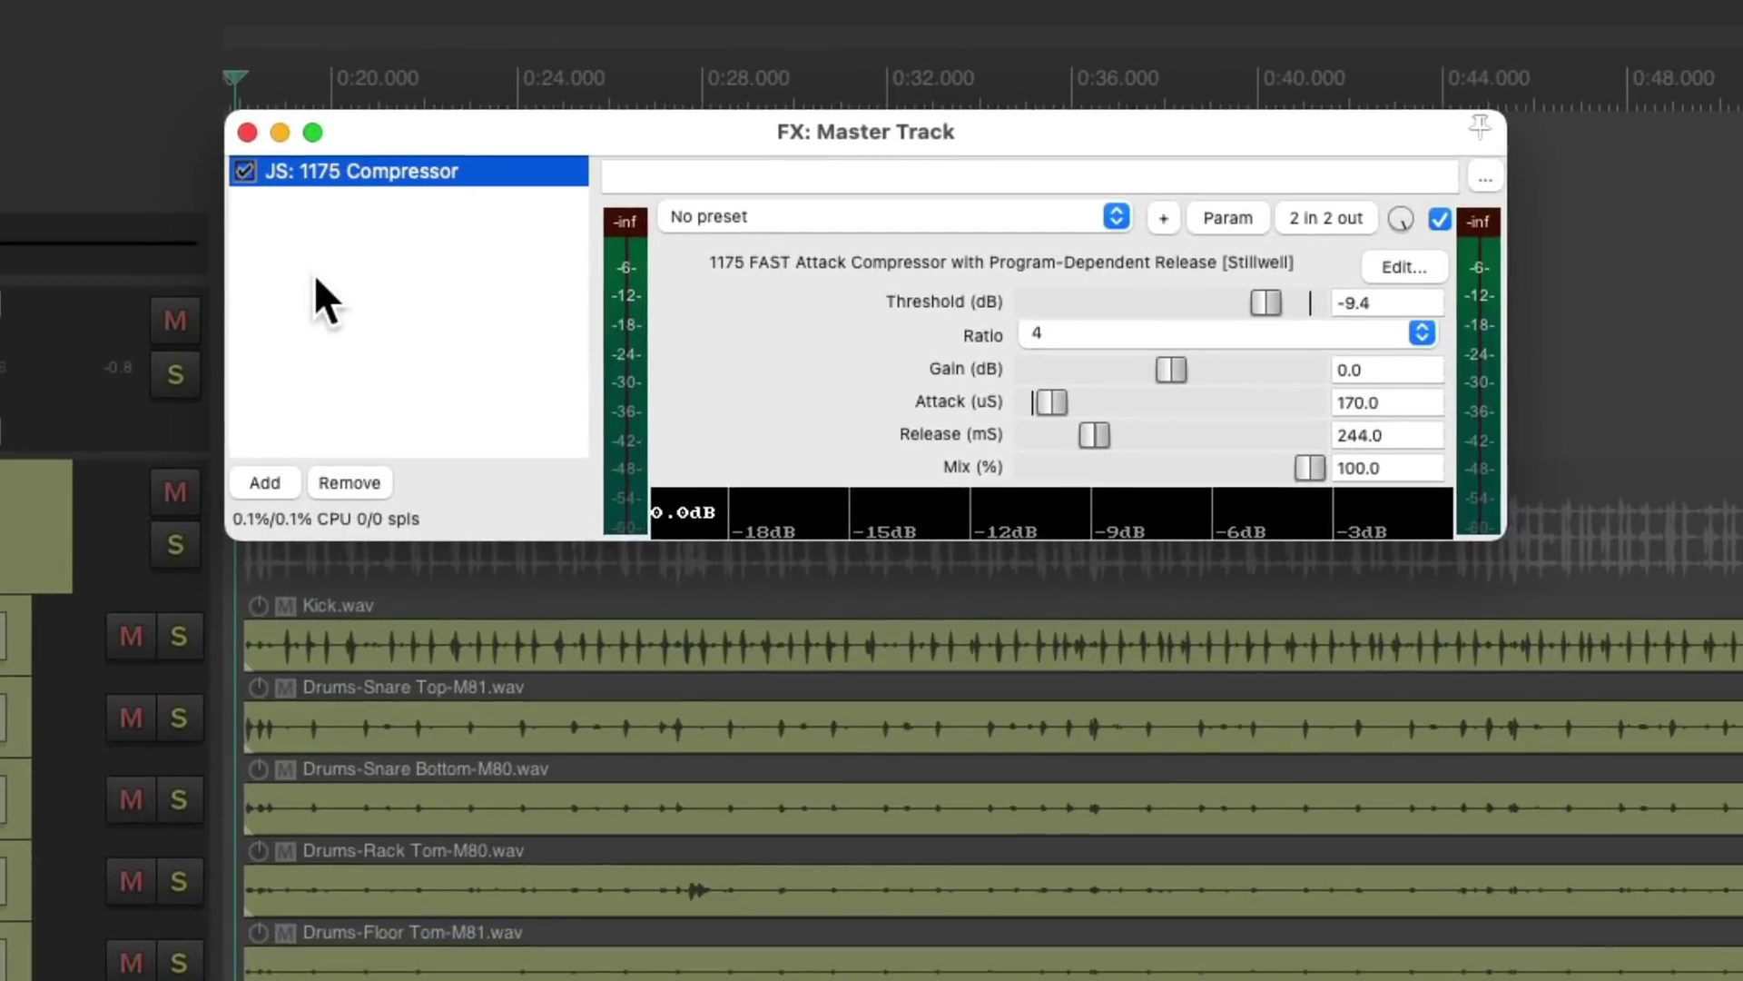
pyautogui.doubleClick(413, 259)
pyautogui.write('limit')
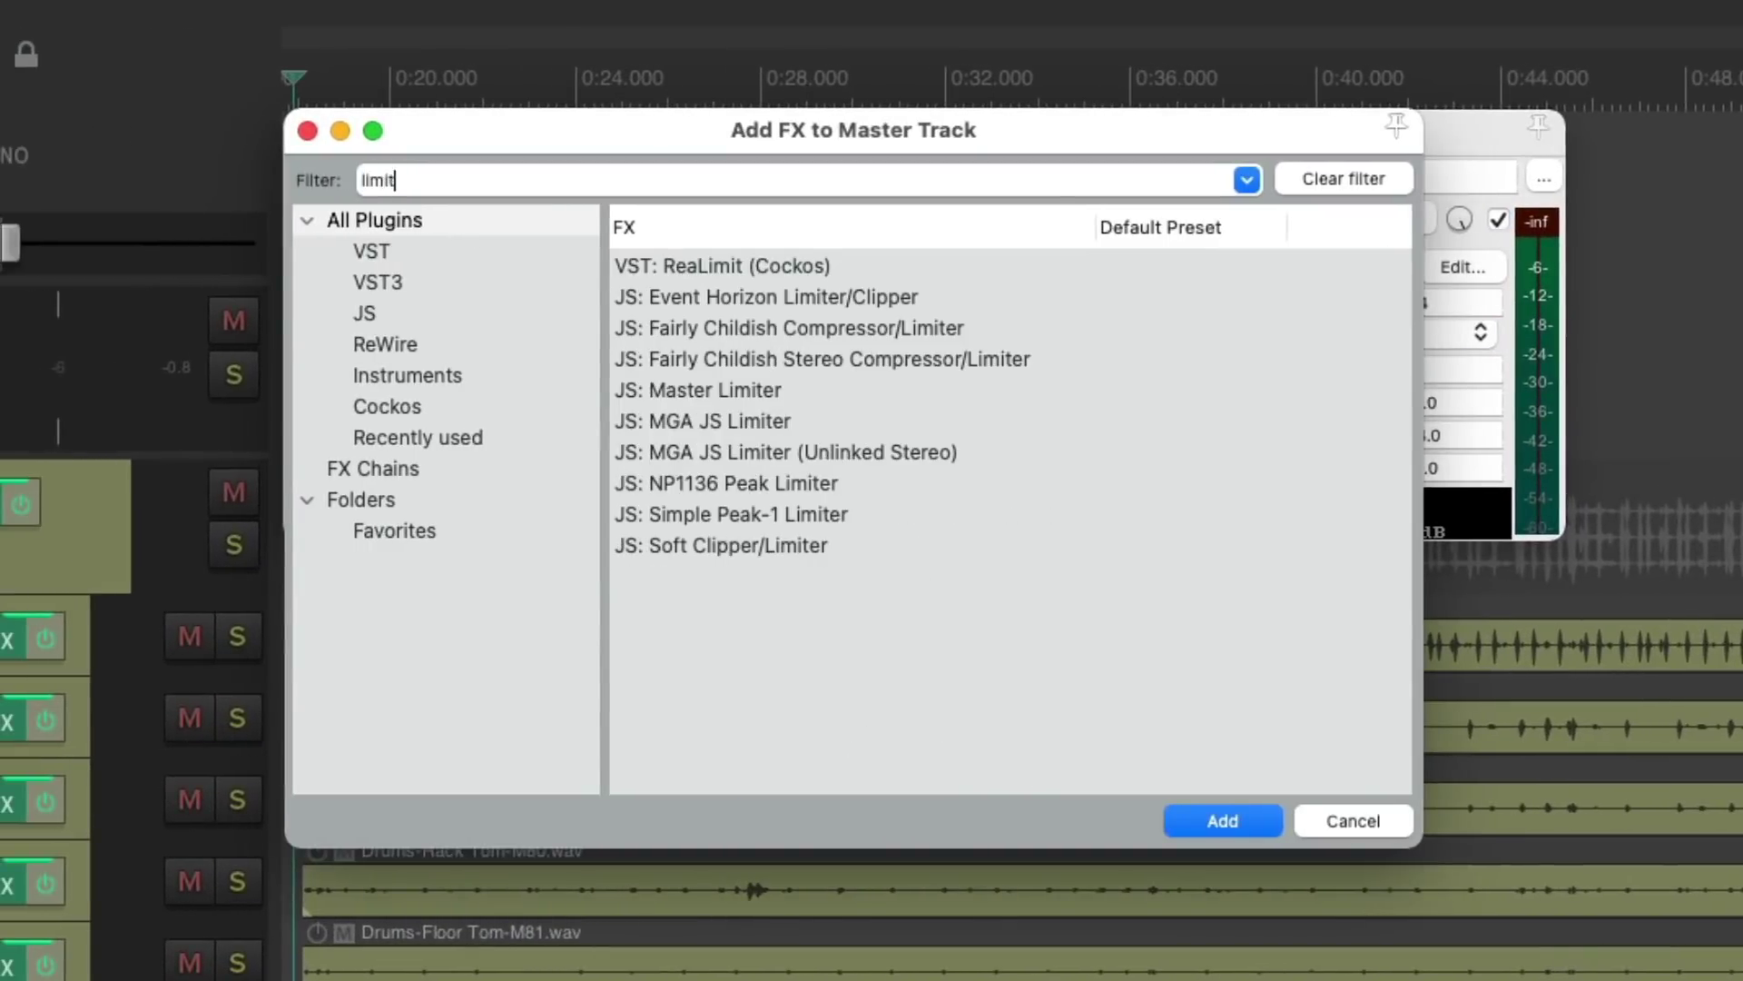
pyautogui.click(869, 289)
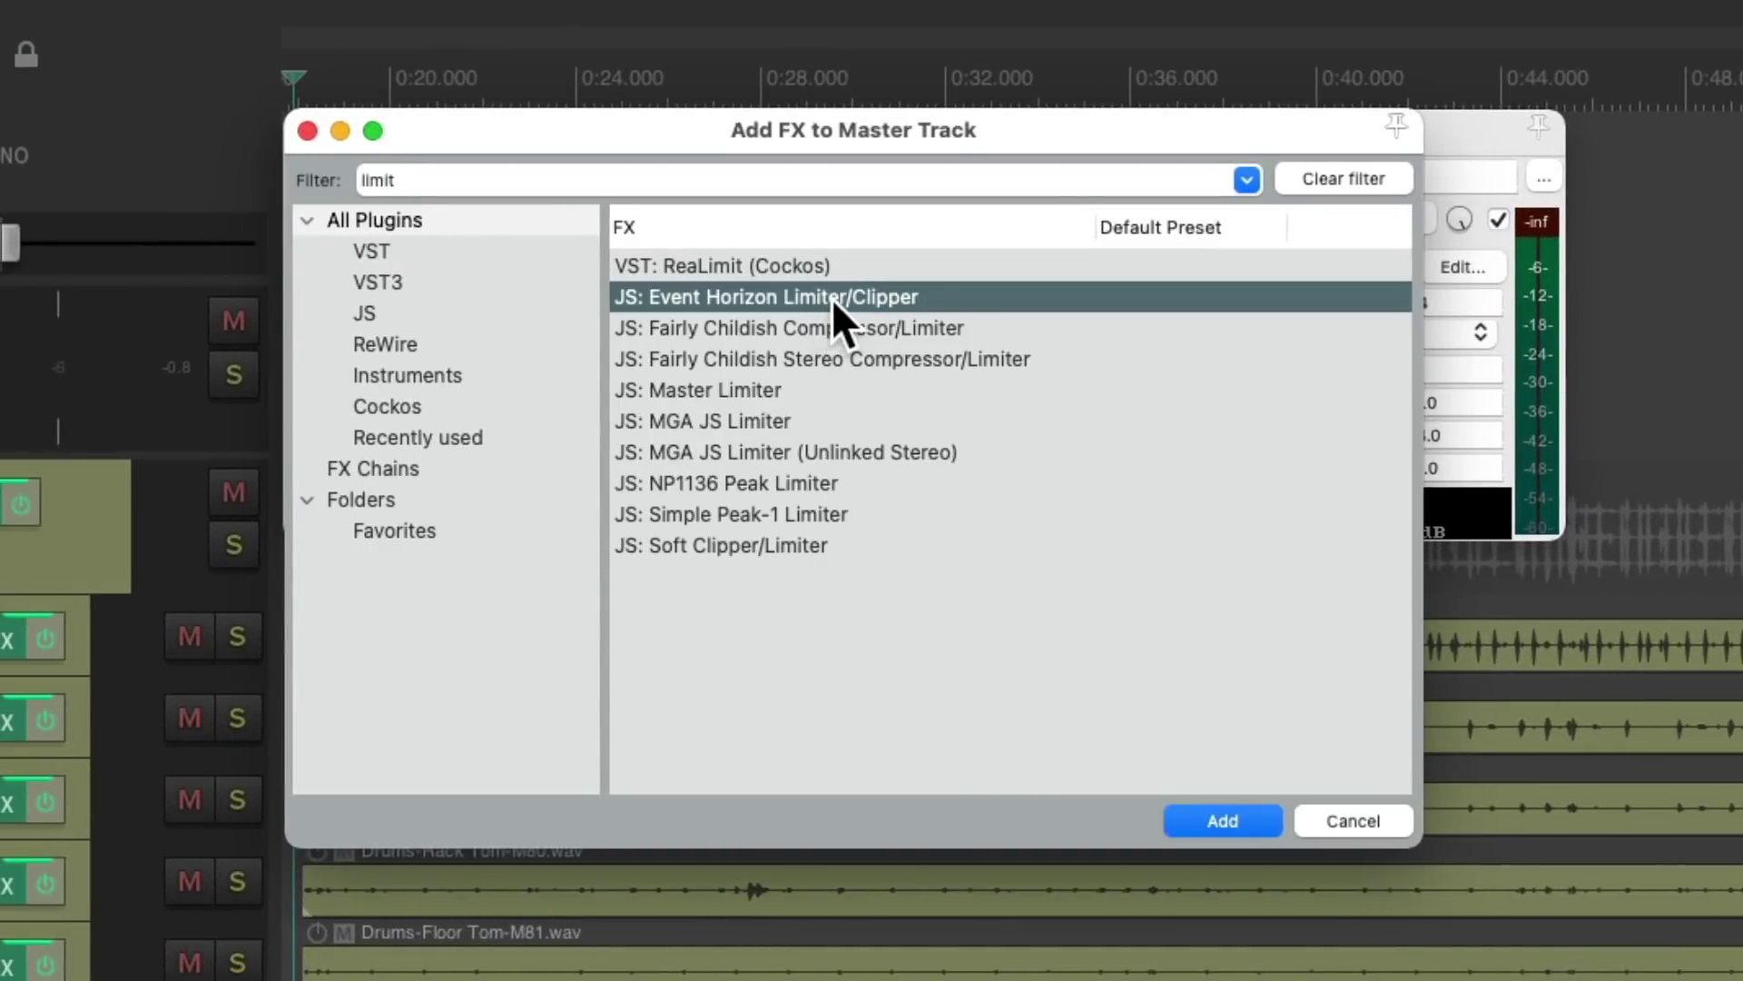
pyautogui.doubleClick(832, 298)
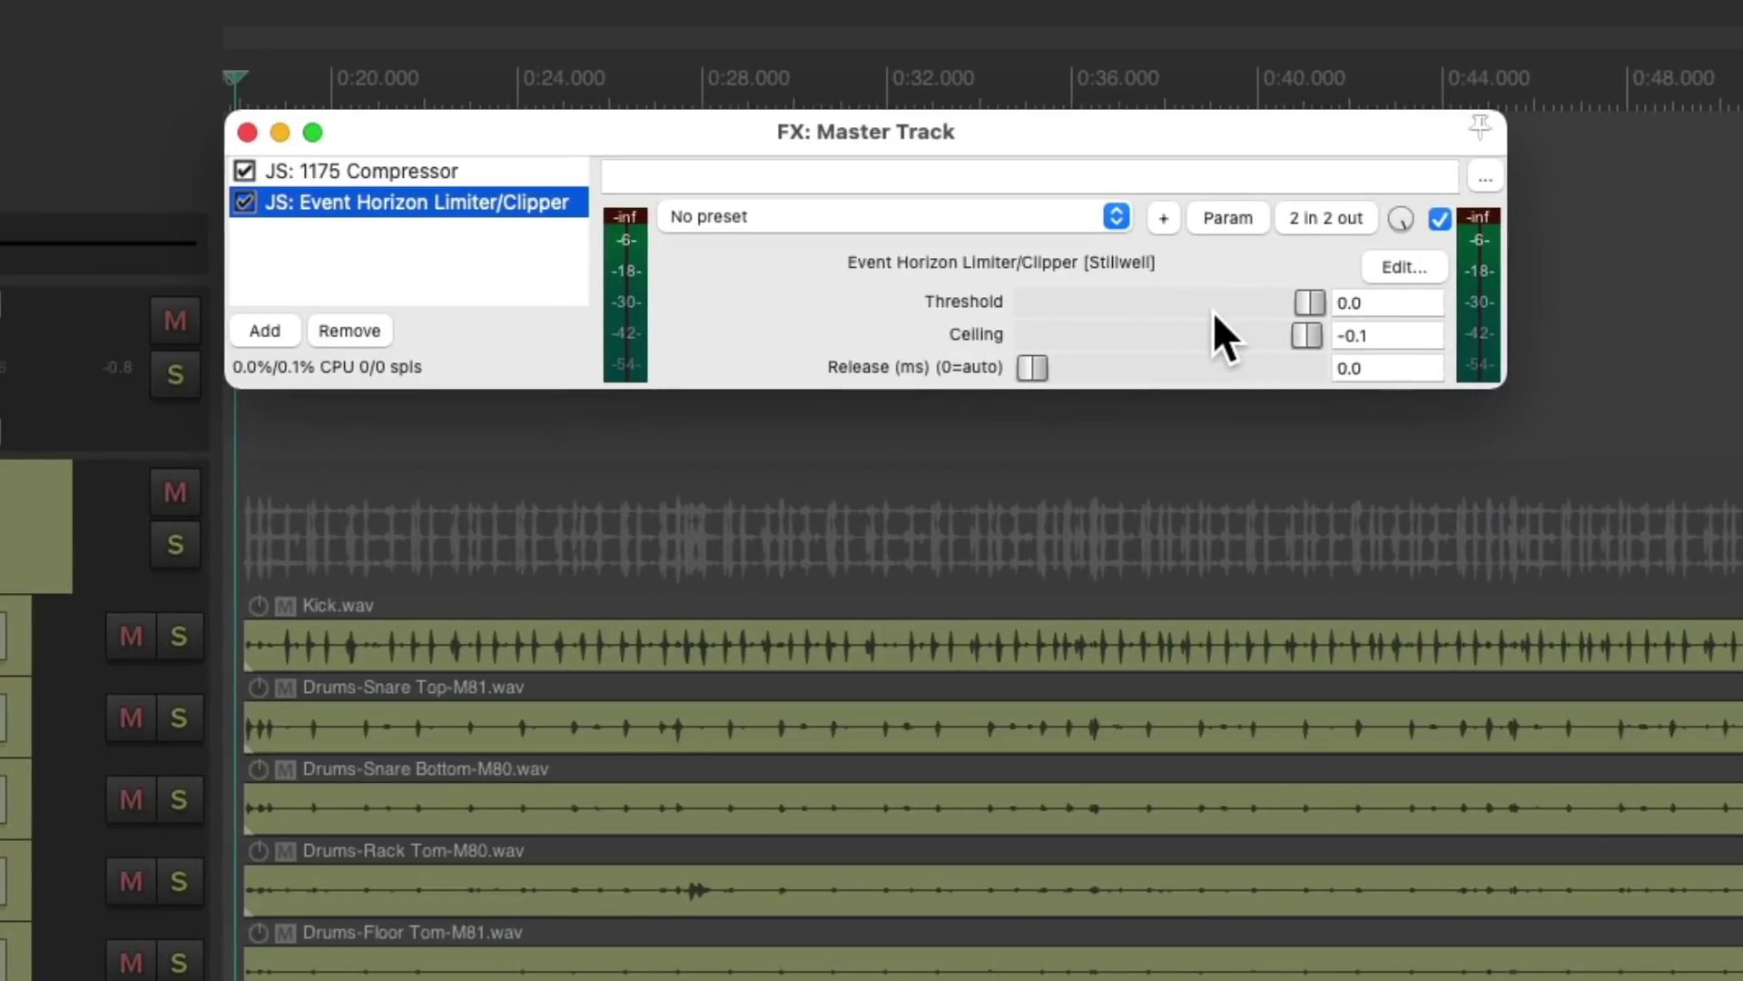
# Lower the limiter threshold to -3.0 with -0.4 ceiling, comparing it bypassed and active.
pyautogui.press('space')
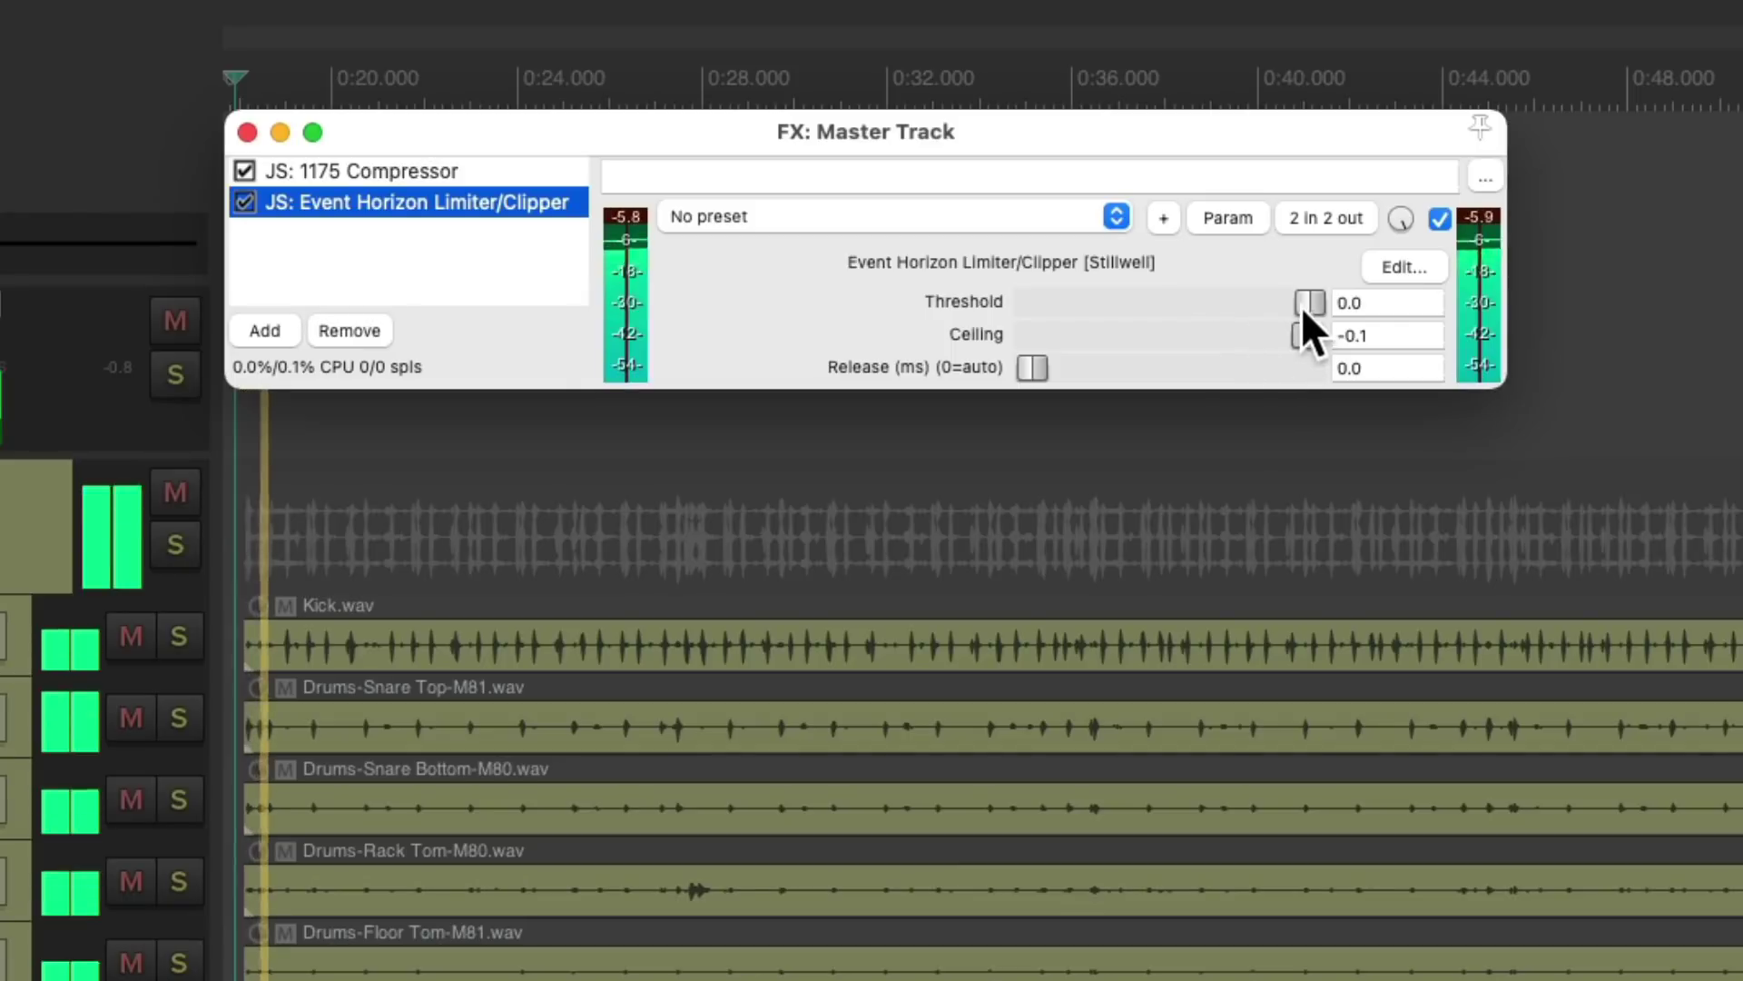
pyautogui.moveTo(1300, 307); pyautogui.dragTo(1291, 341)
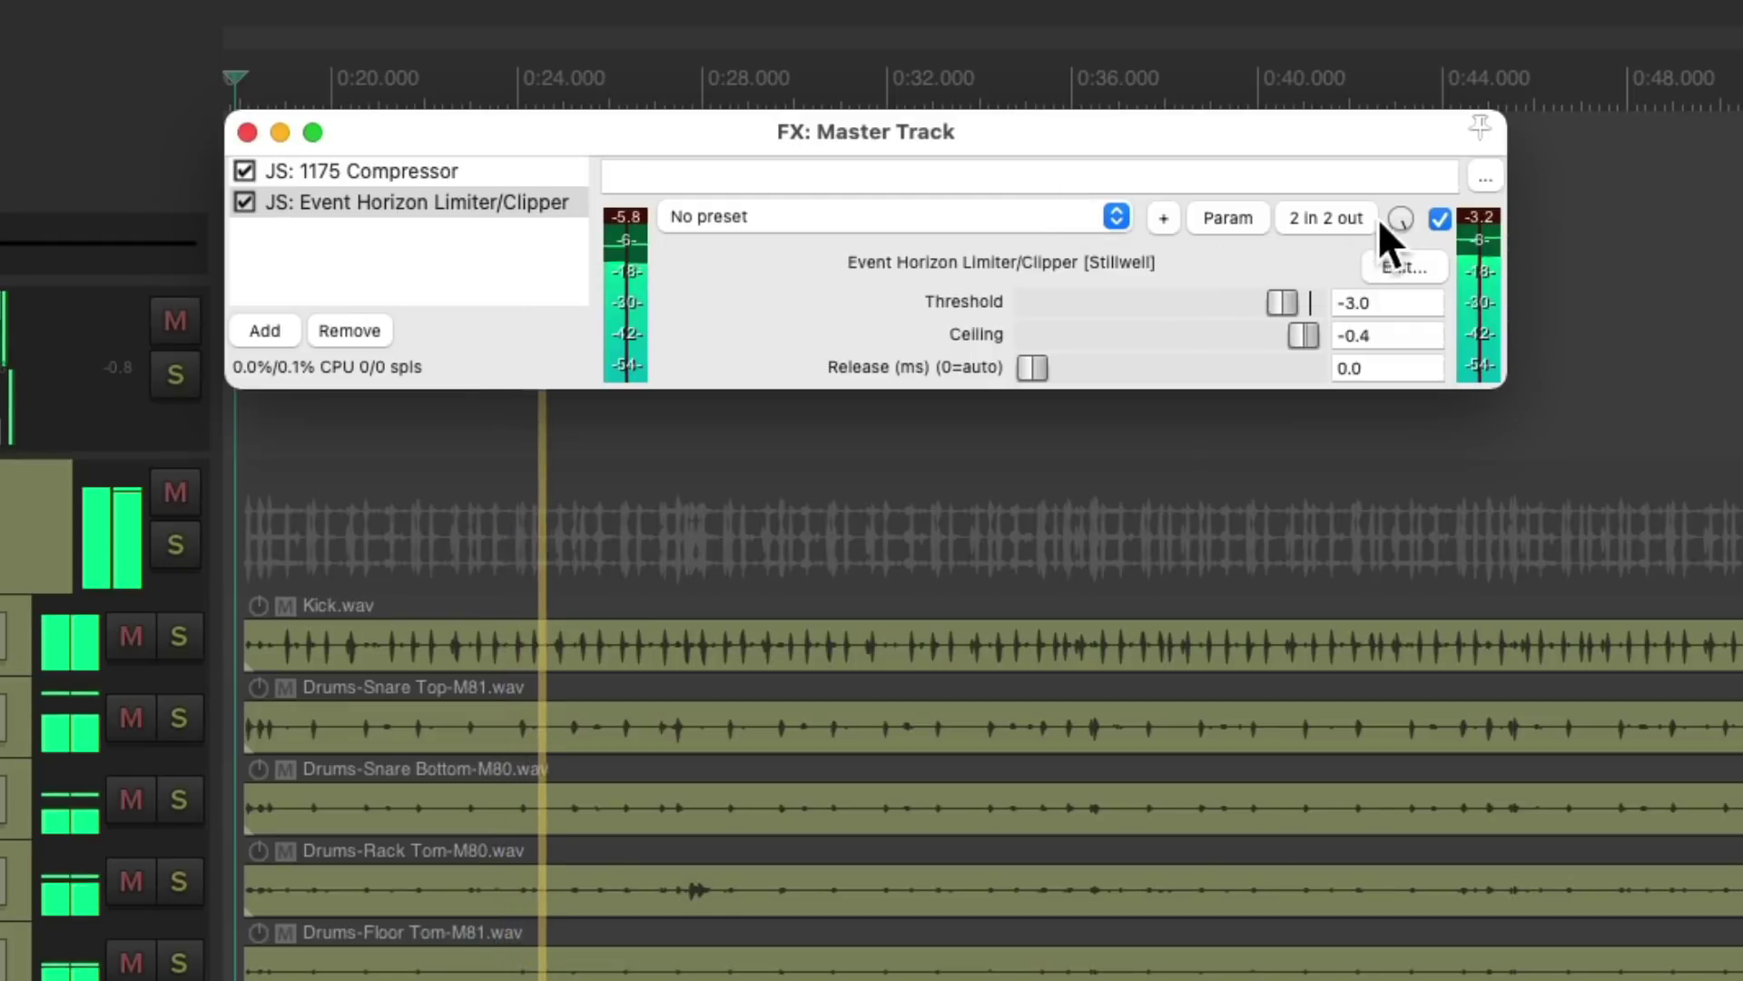
pyautogui.click(1439, 217)
pyautogui.click(1439, 218)
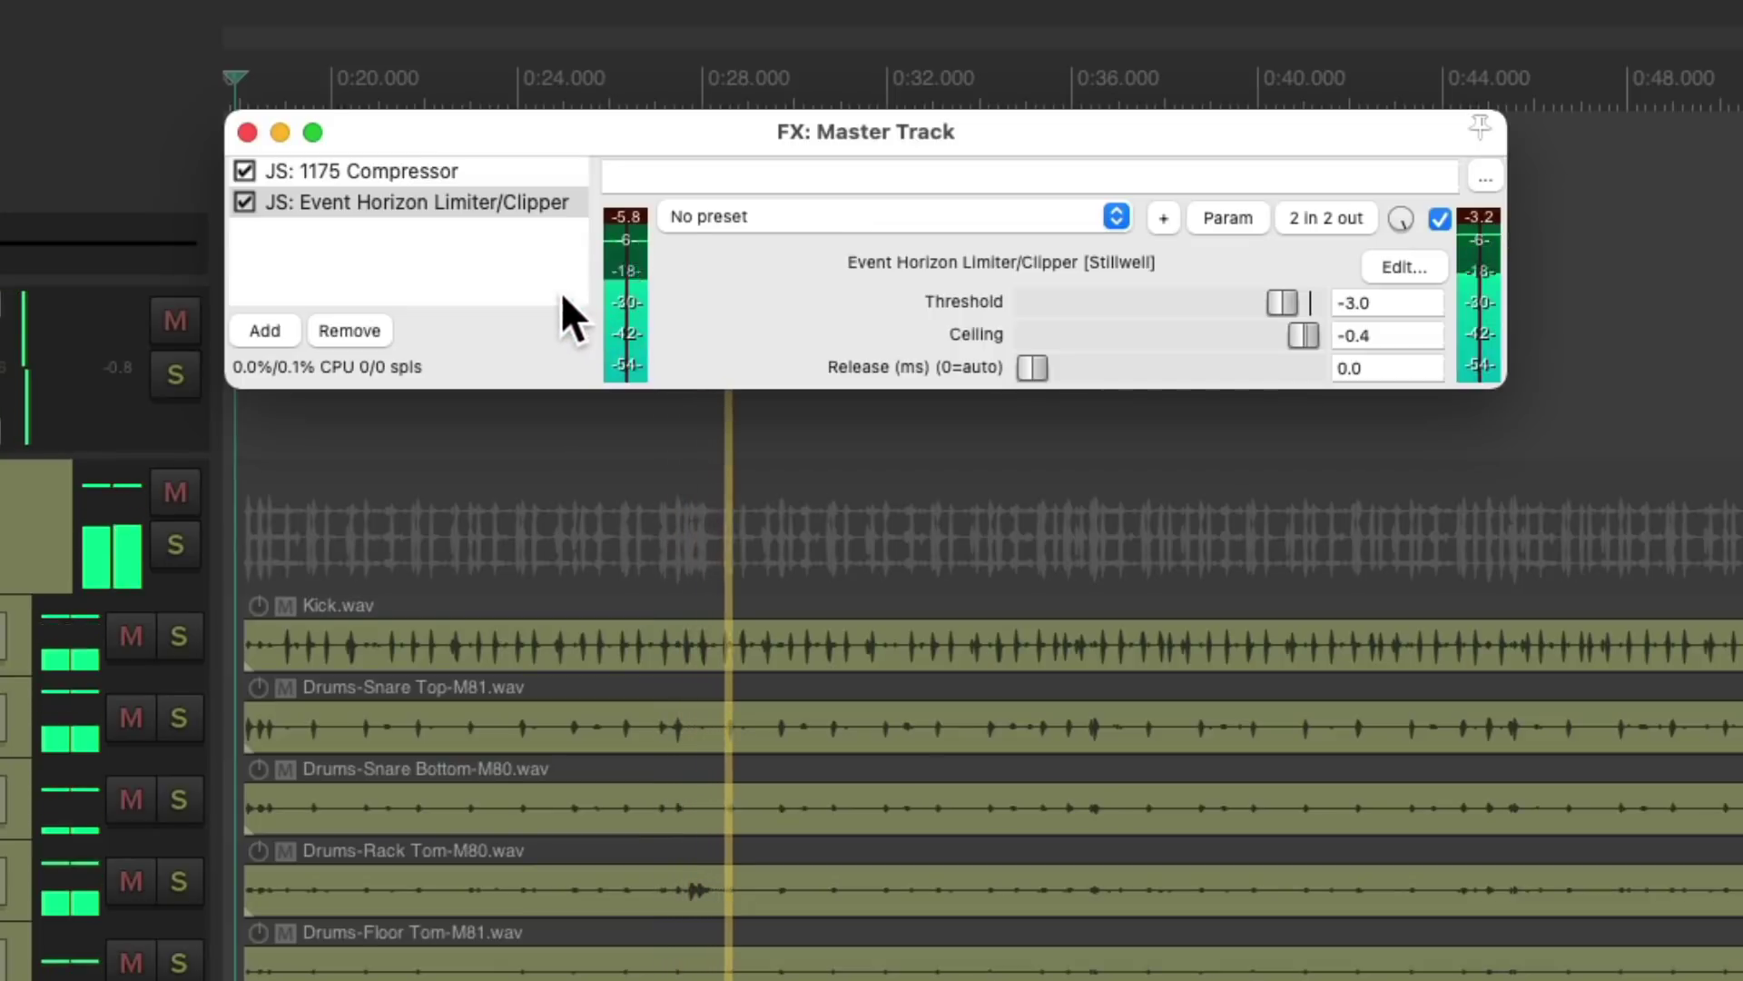
# Keep the 1175 Compressor gain at 0.0 dB and lower its threshold to -10.2 dB.
pyautogui.click(506, 169)
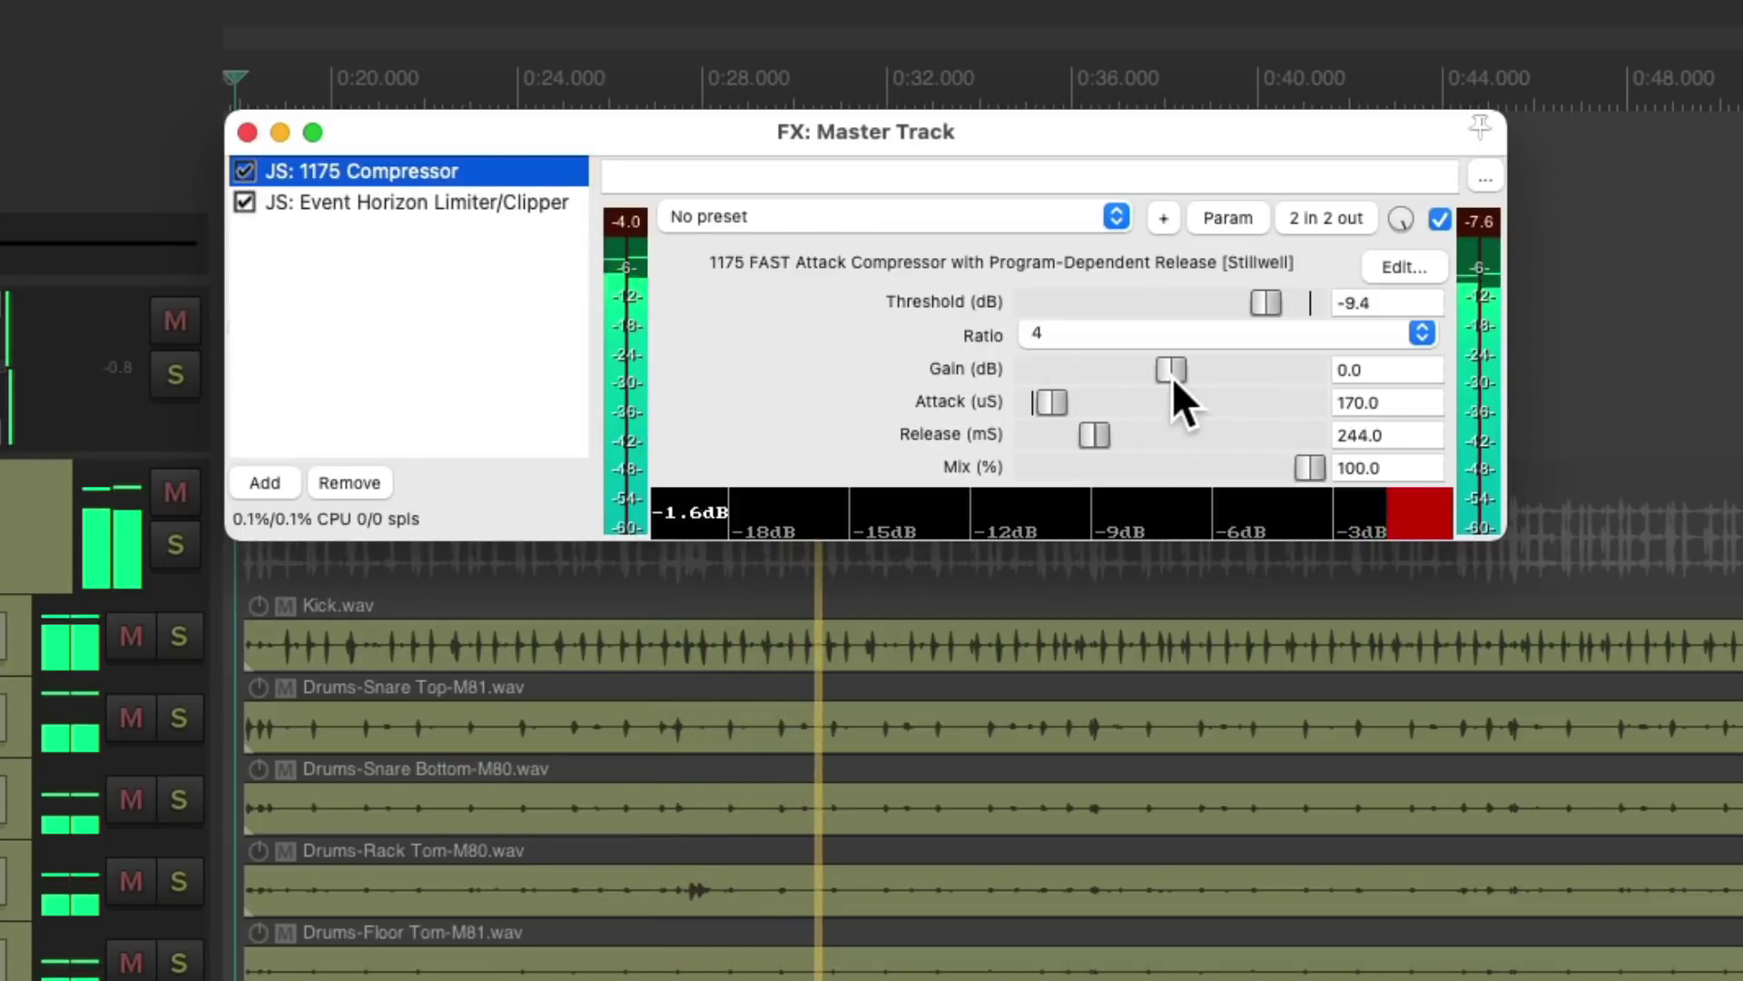
pyautogui.moveTo(1174, 378); pyautogui.dragTo(1173, 372)
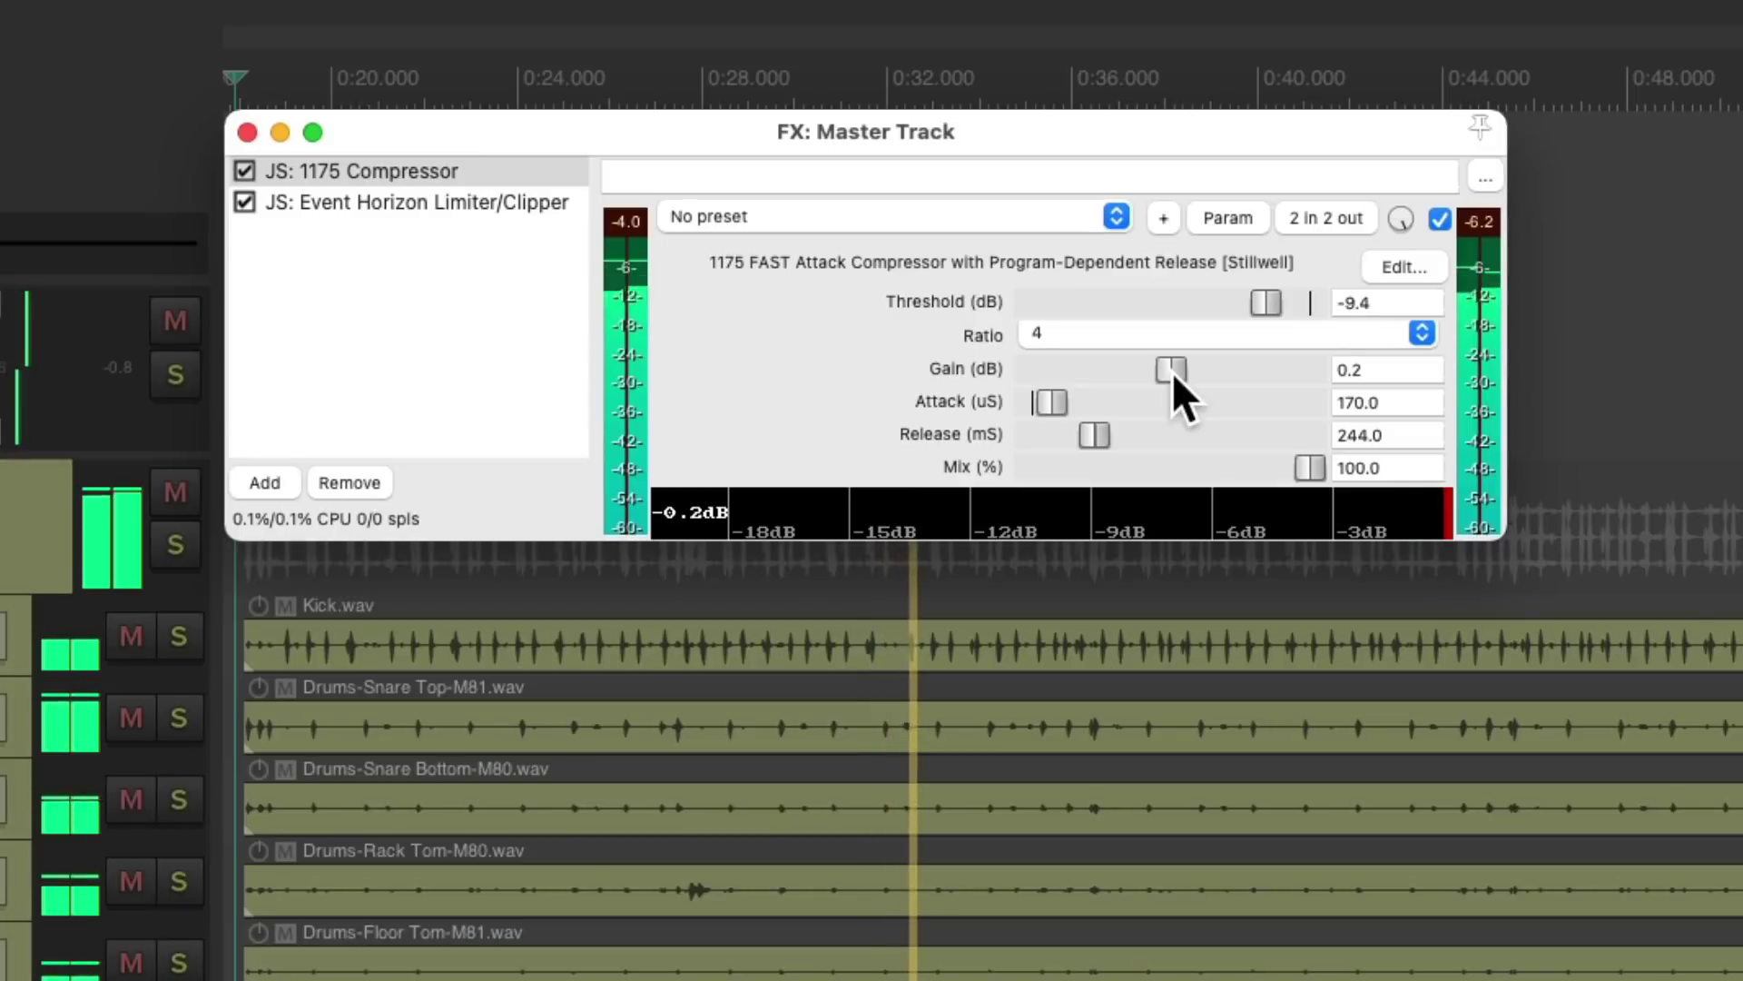
pyautogui.doubleClick(1173, 373)
pyautogui.moveTo(1273, 306); pyautogui.dragTo(1266, 308)
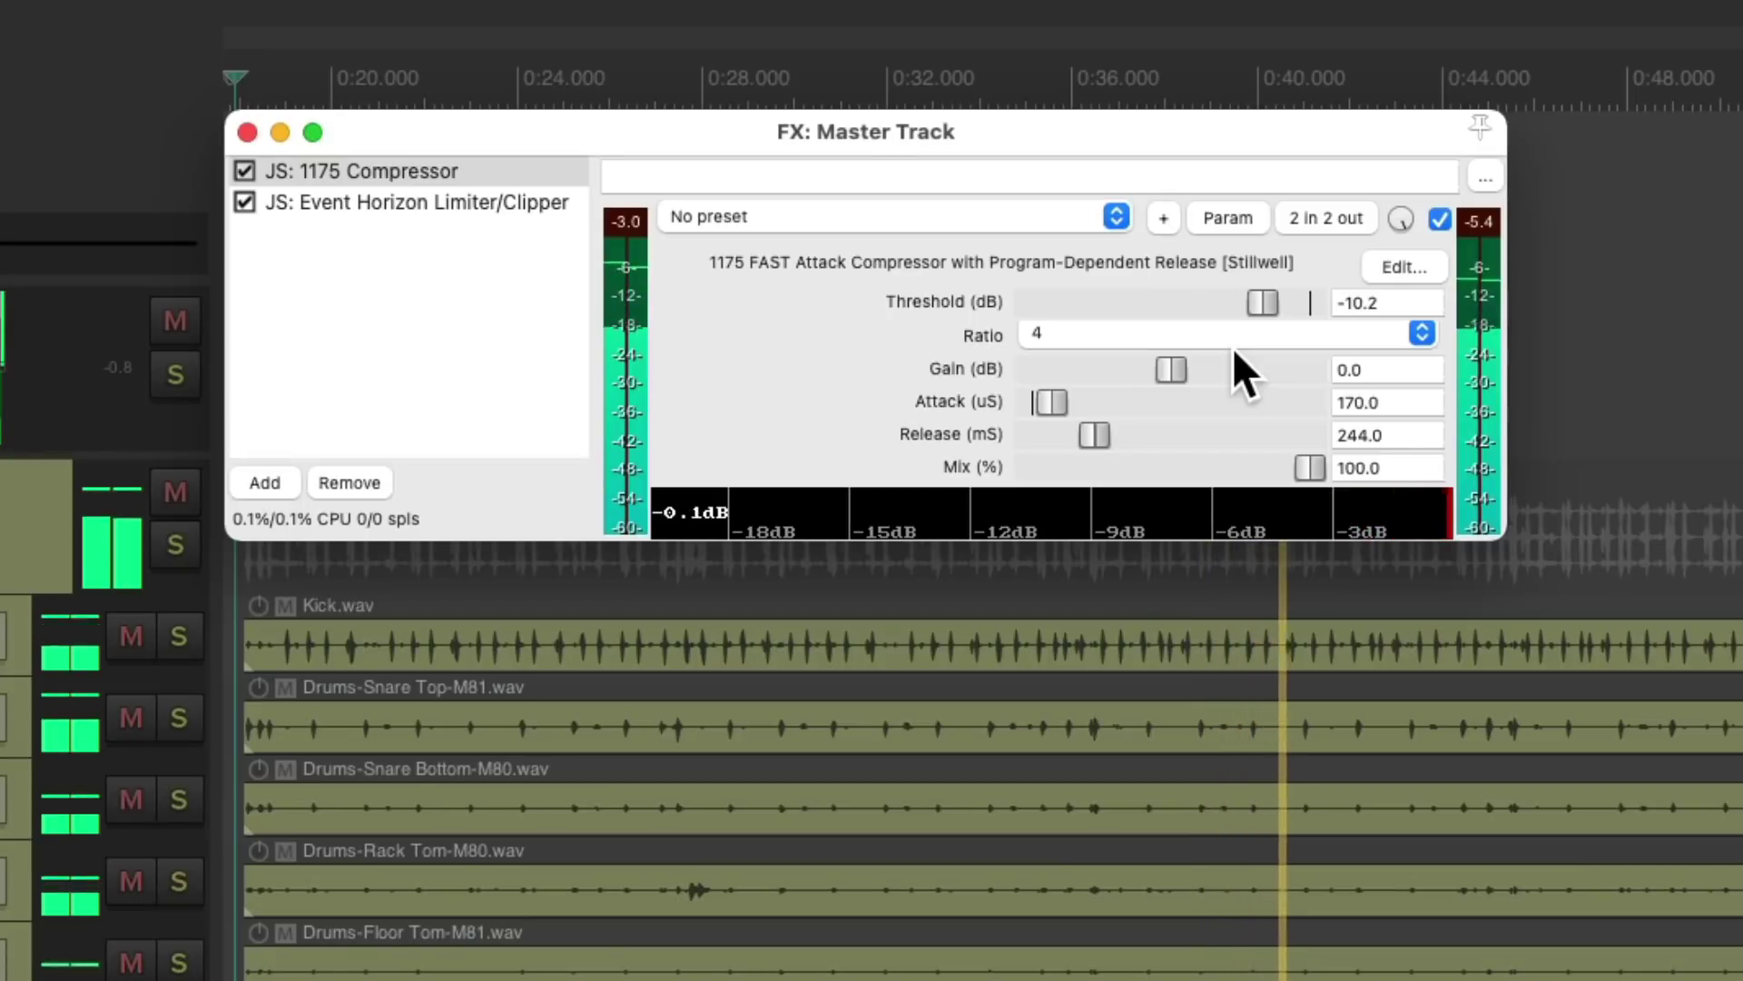
# Compare the mix with all effects bypassed, then turn the effects back on.
pyautogui.press('space')
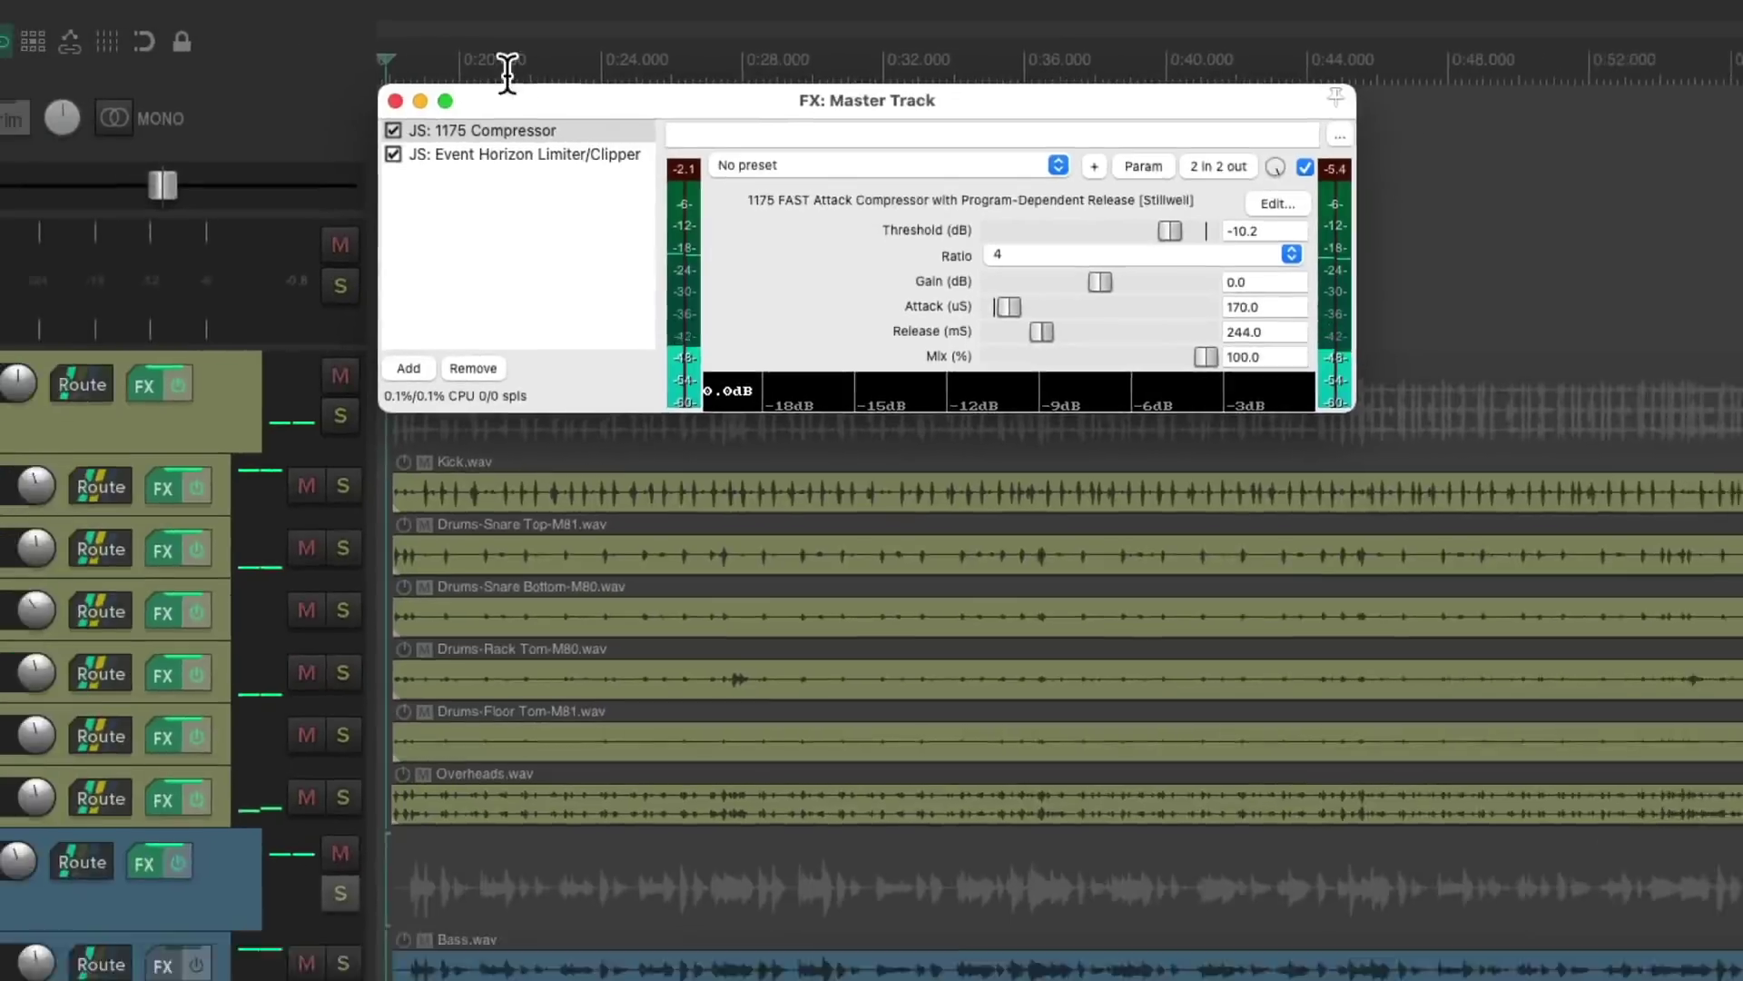
pyautogui.click(247, 133)
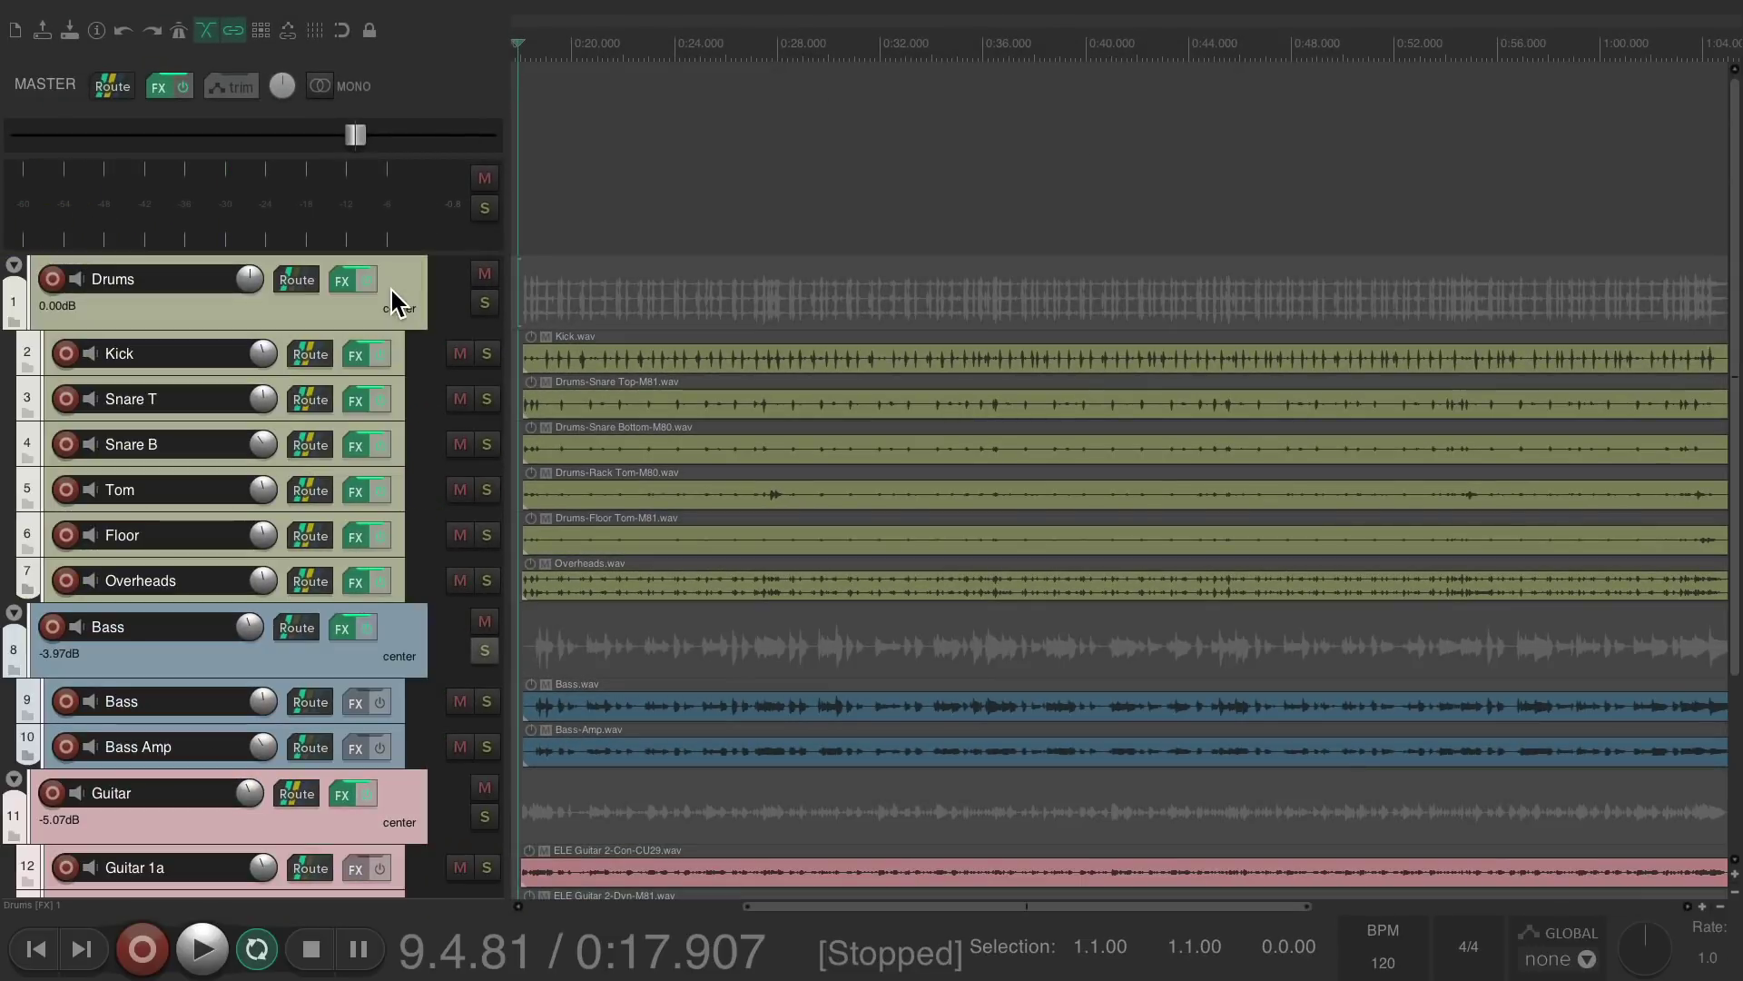
pyautogui.keyDown('ctrl'); pyautogui.click(363, 280); pyautogui.keyUp('ctrl')
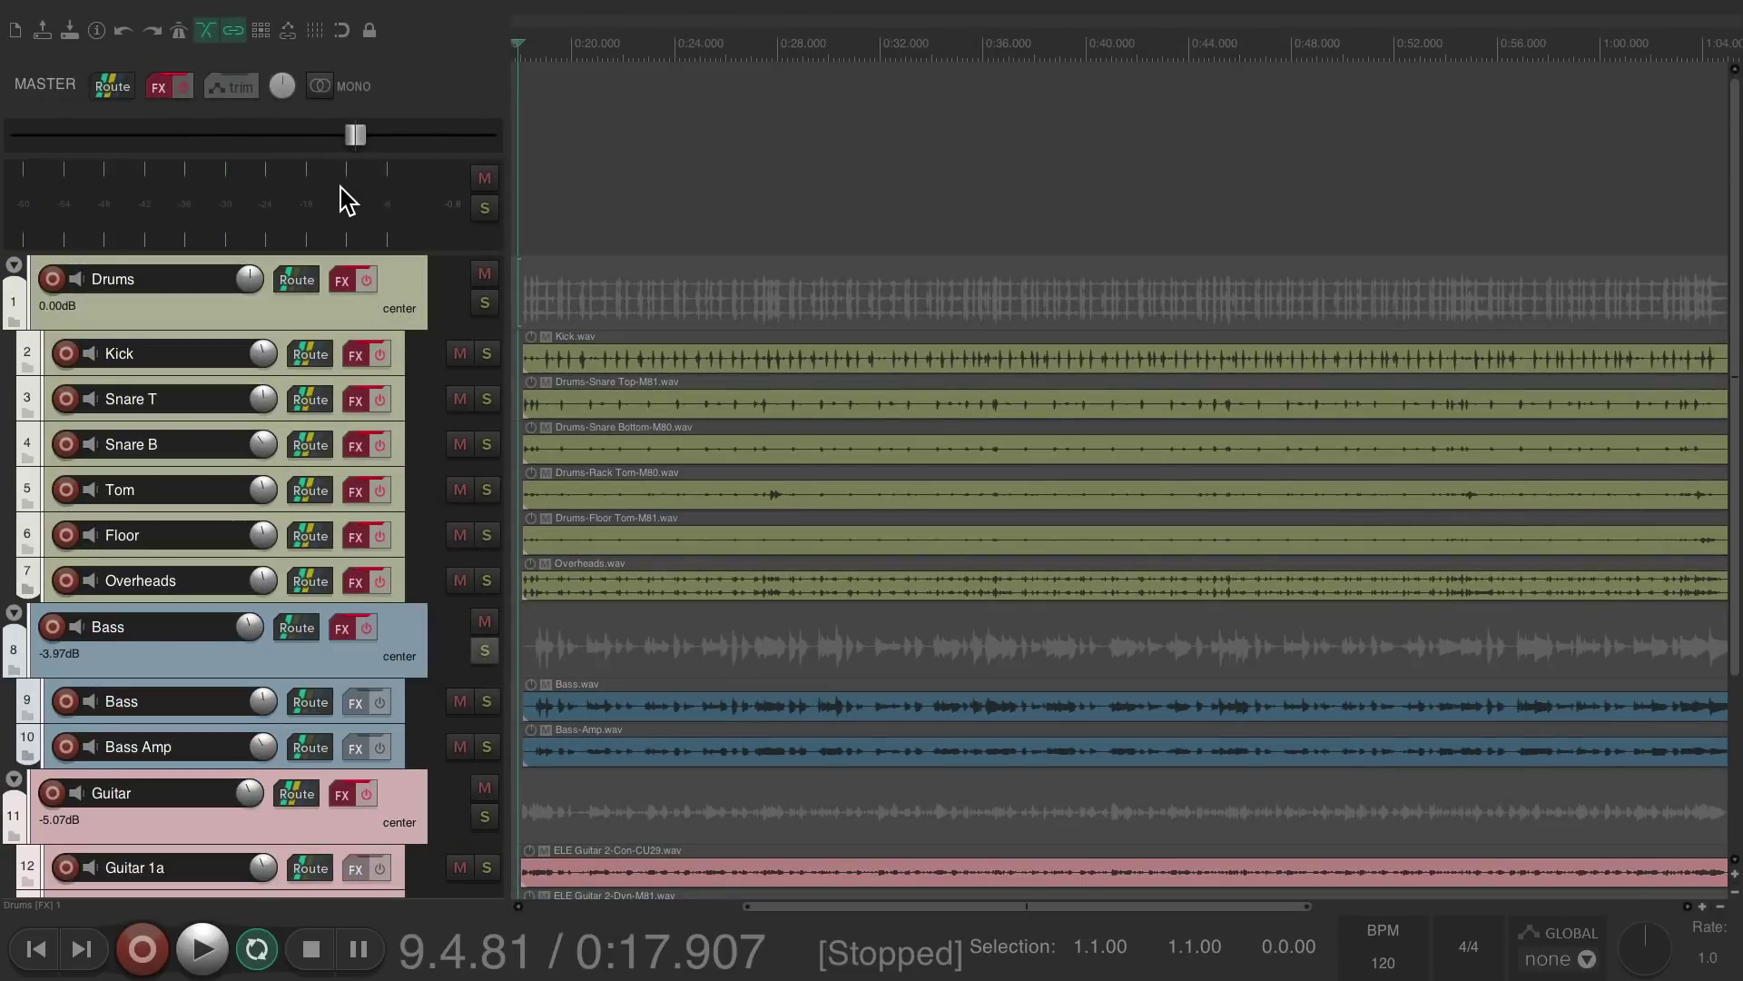
pyautogui.press('space')
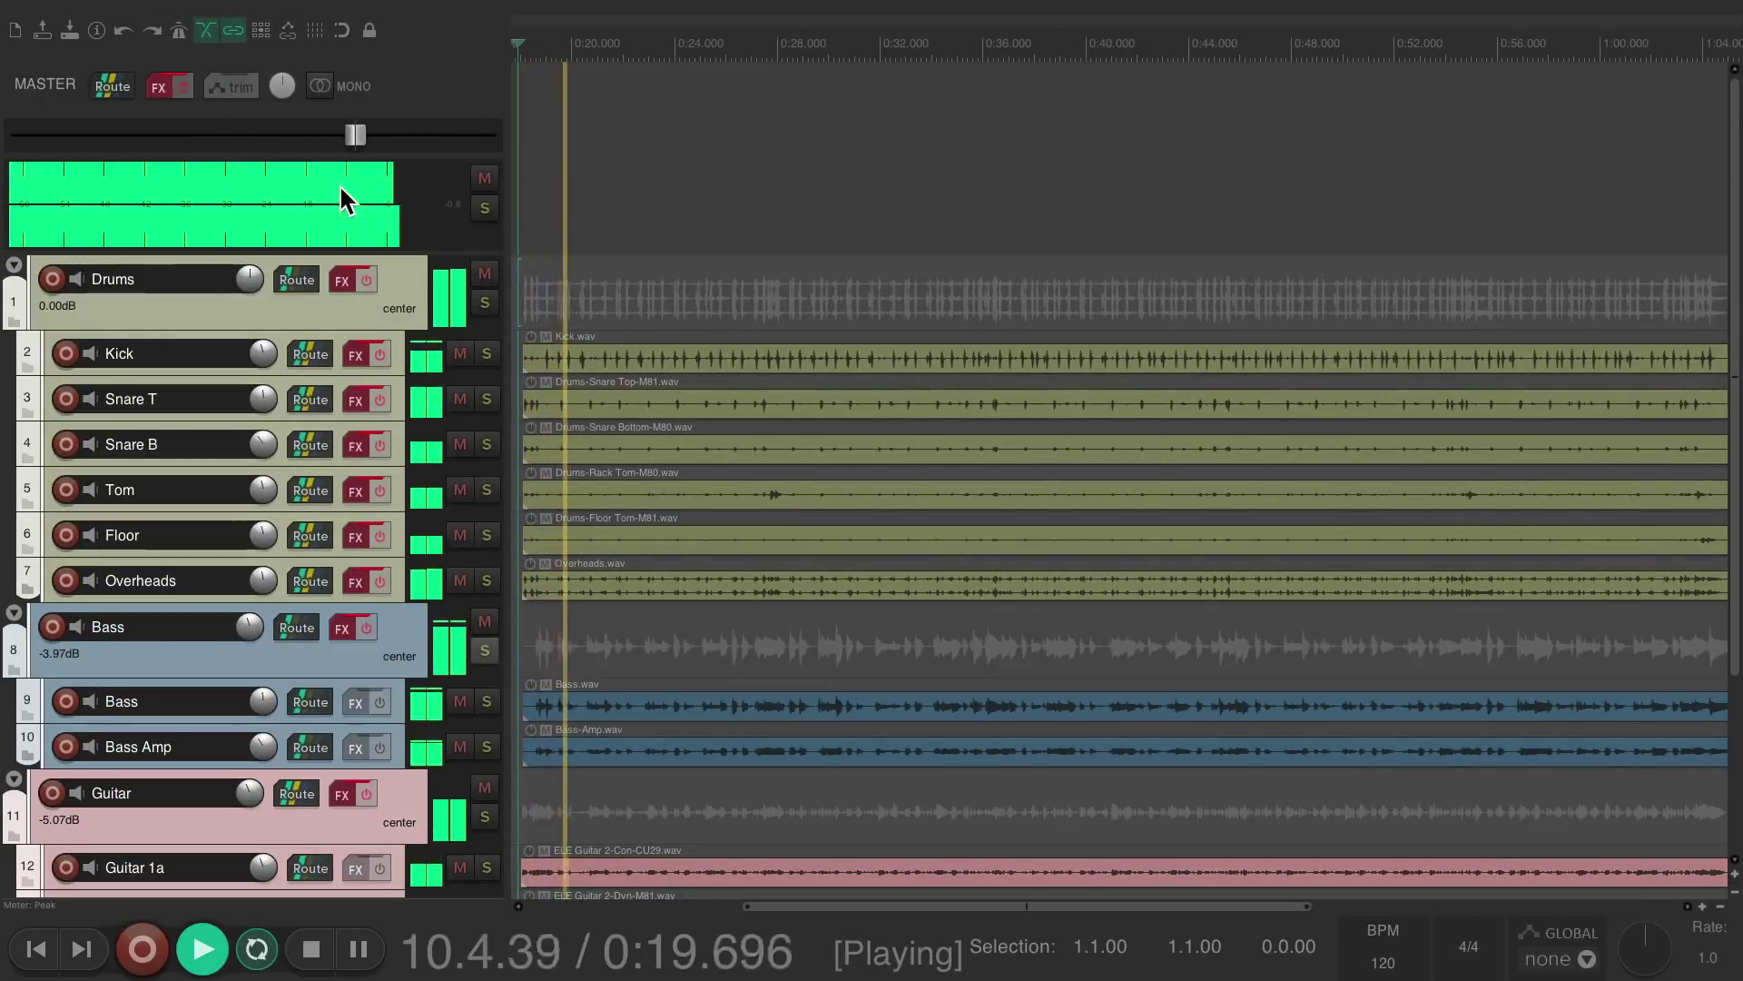
pyautogui.press('space')
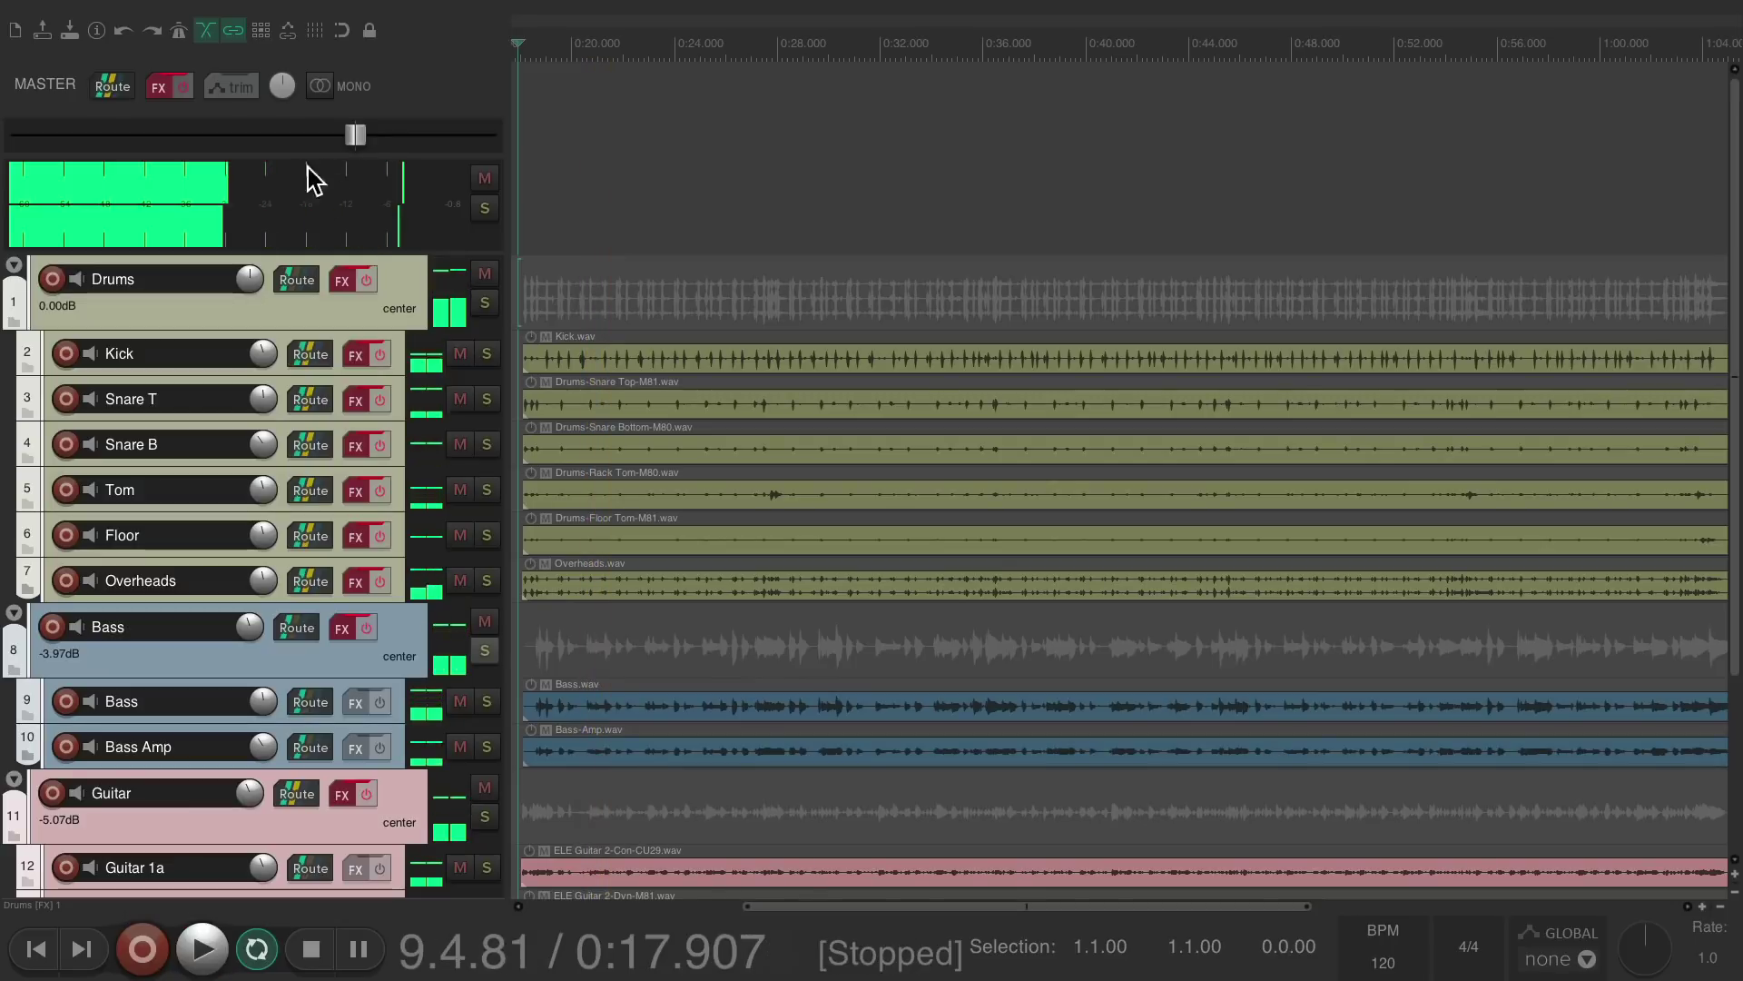
pyautogui.click(183, 87)
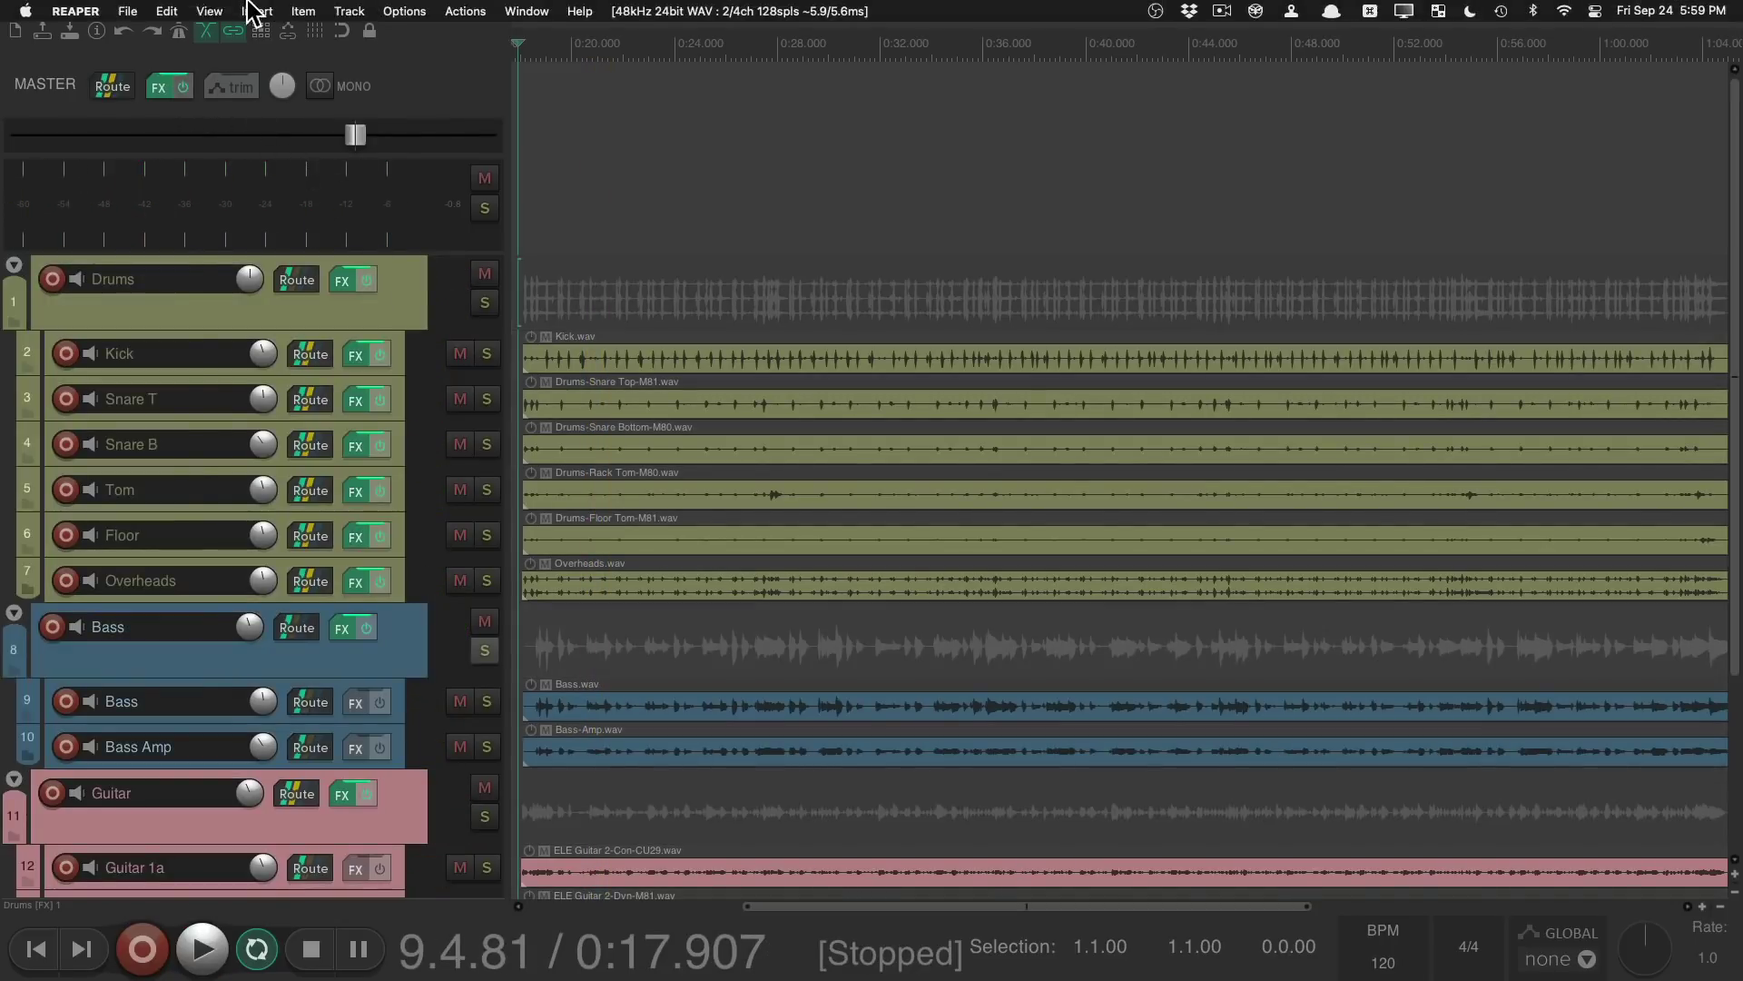
# Hide the master track again and play the mix with all effects active.
pyautogui.click(214, 11)
pyautogui.click(241, 31)
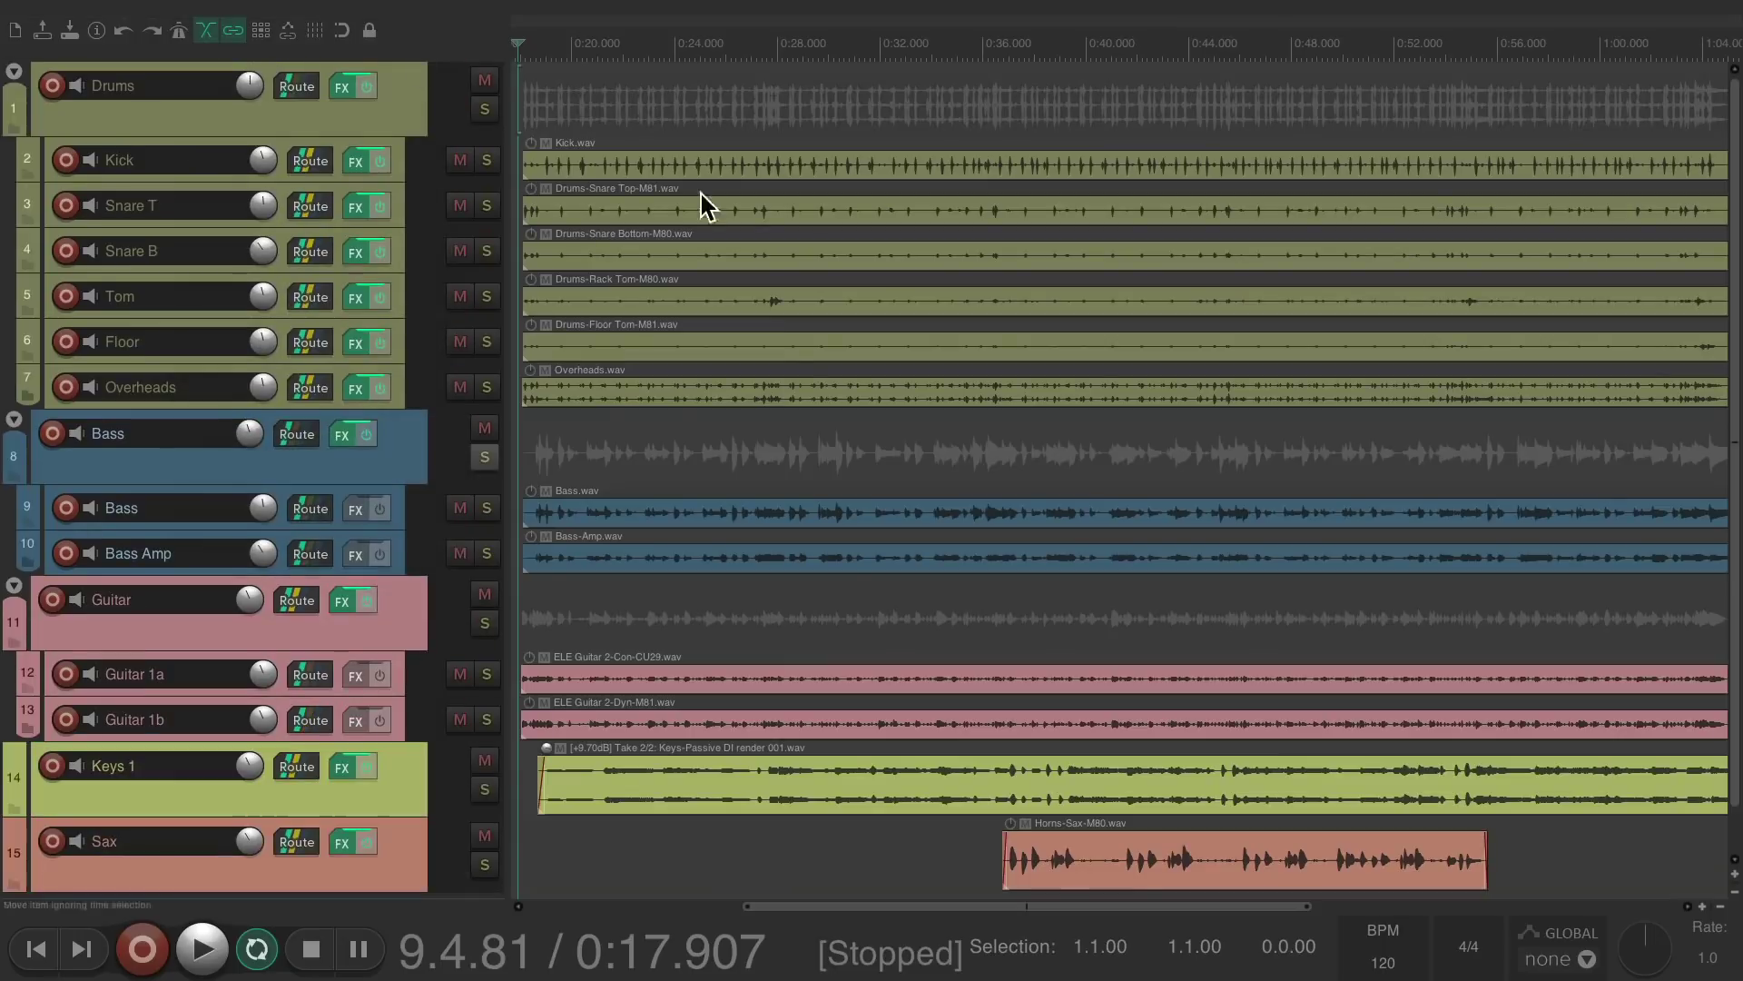
pyautogui.press('space')
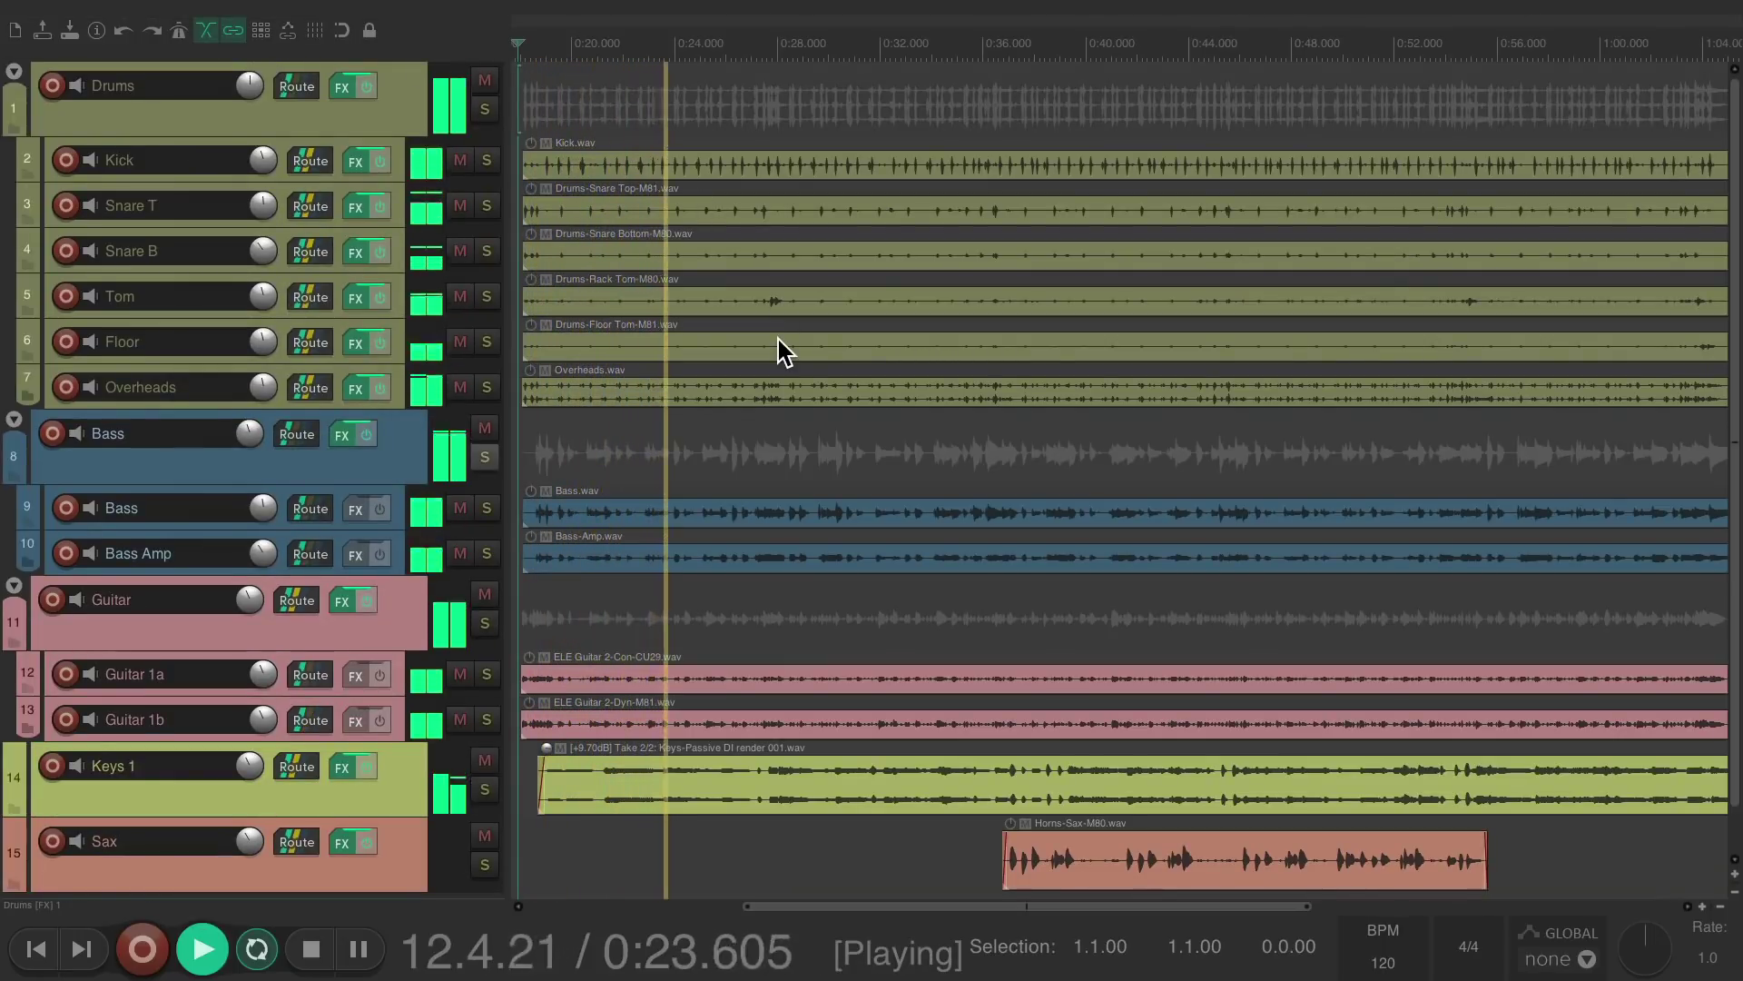
pyautogui.press('space')
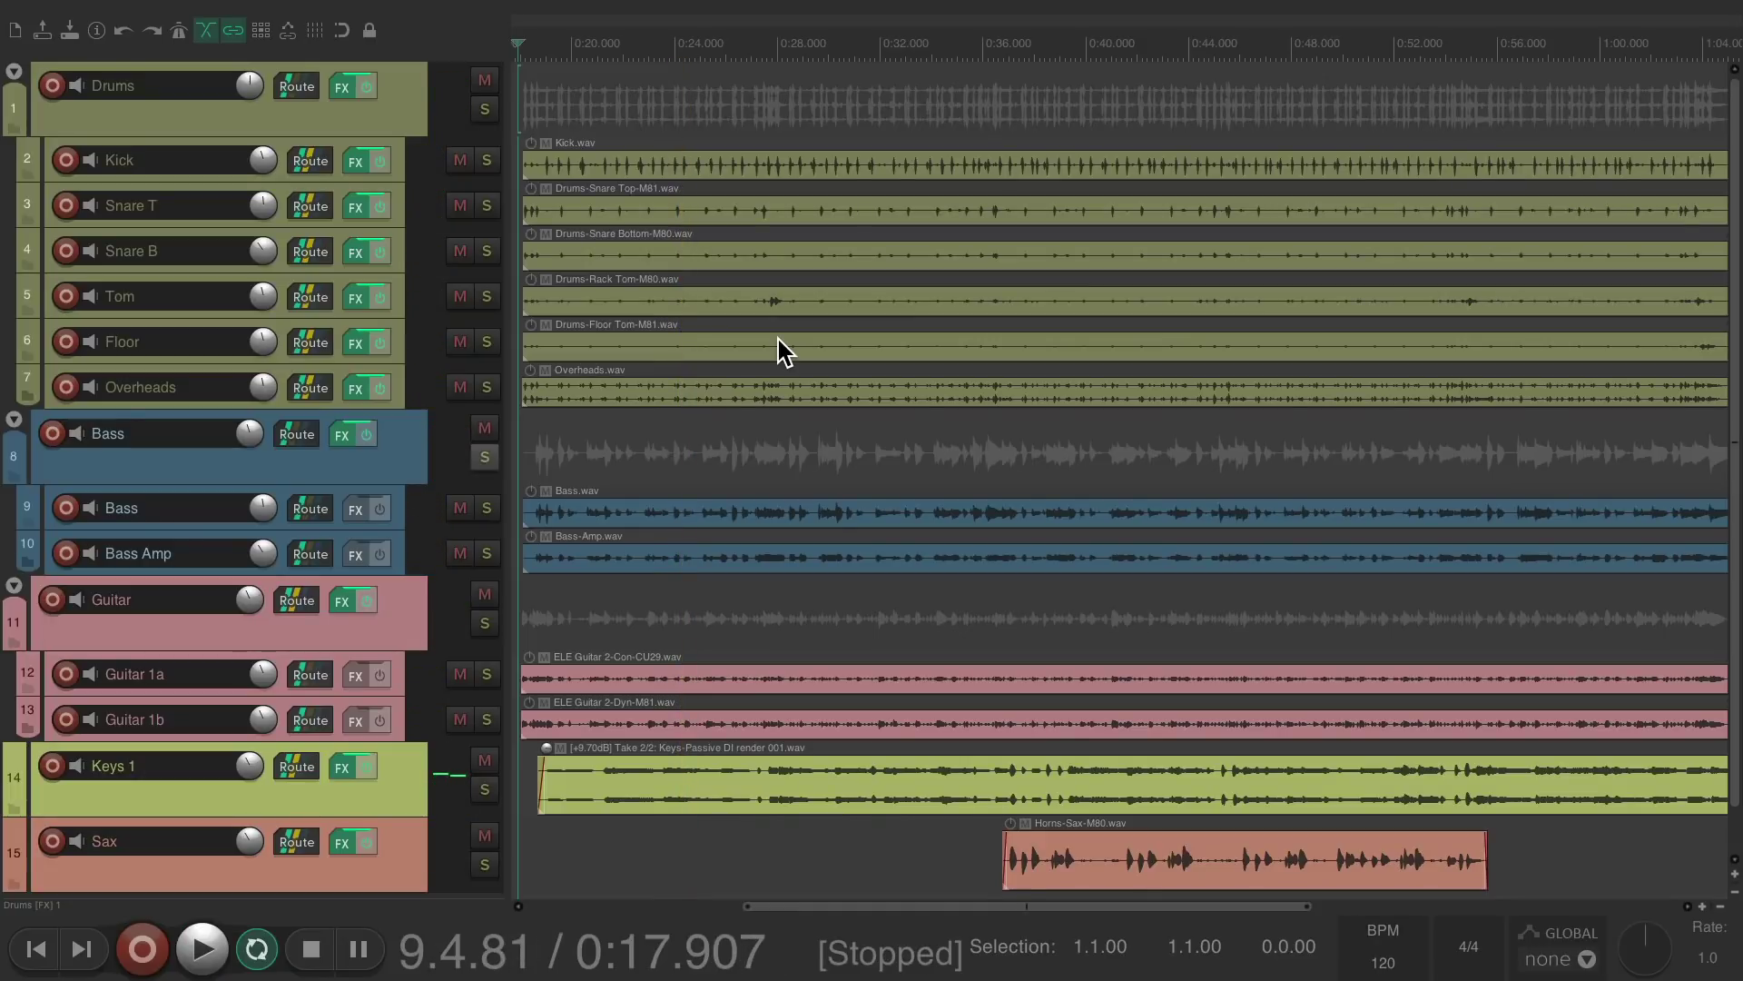